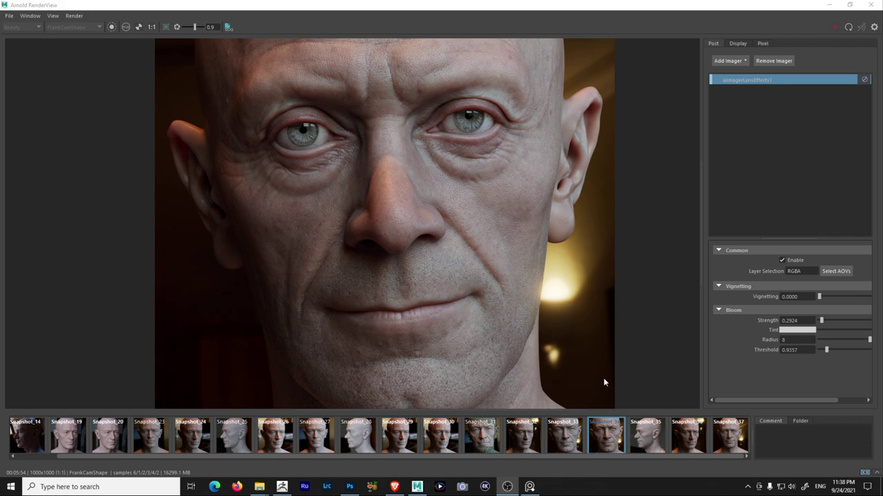
# - Compare the head renders in Snapshot_33 through Snapshot_37, checking the front, side and three-quarter views
pyautogui.click(570, 445)
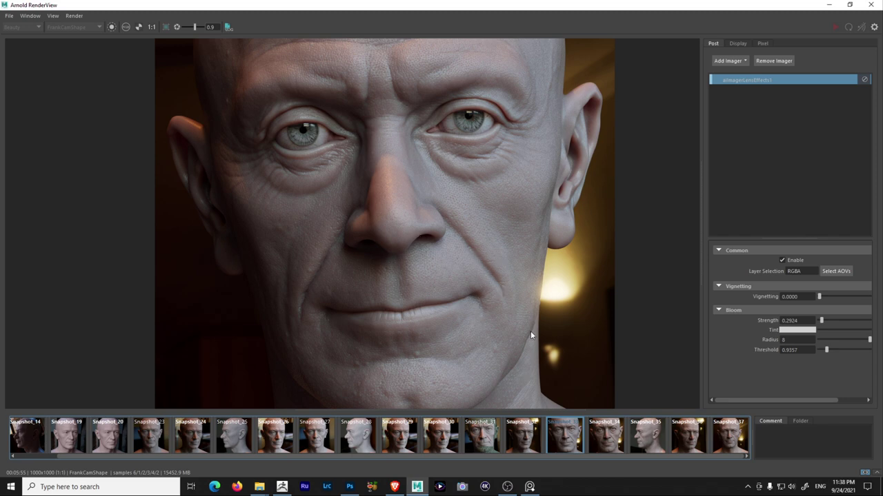
pyautogui.click(611, 440)
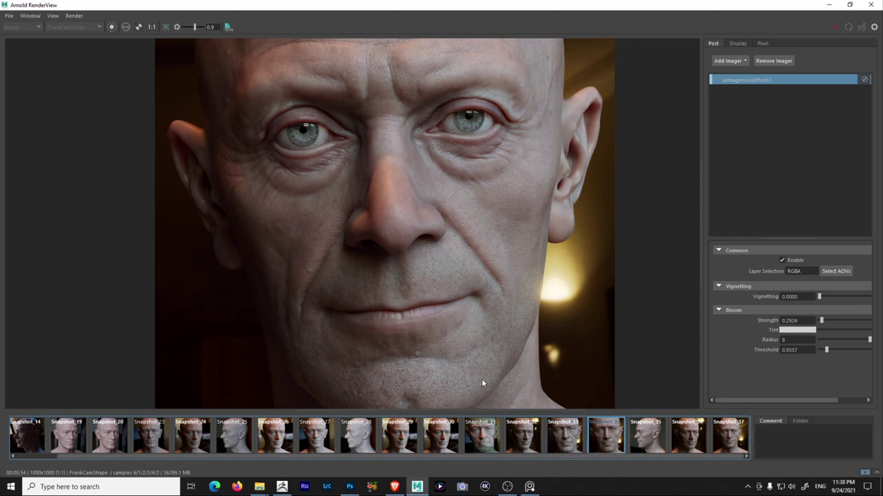
pyautogui.click(653, 447)
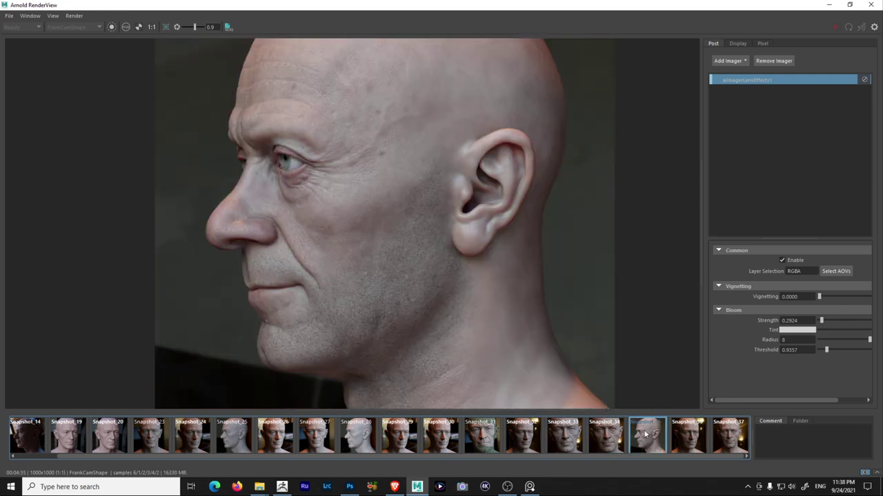
pyautogui.click(692, 448)
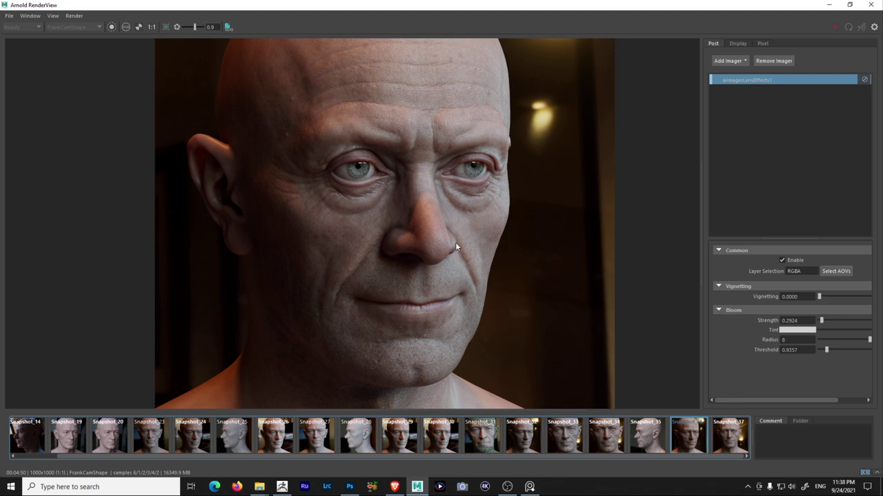
pyautogui.click(729, 441)
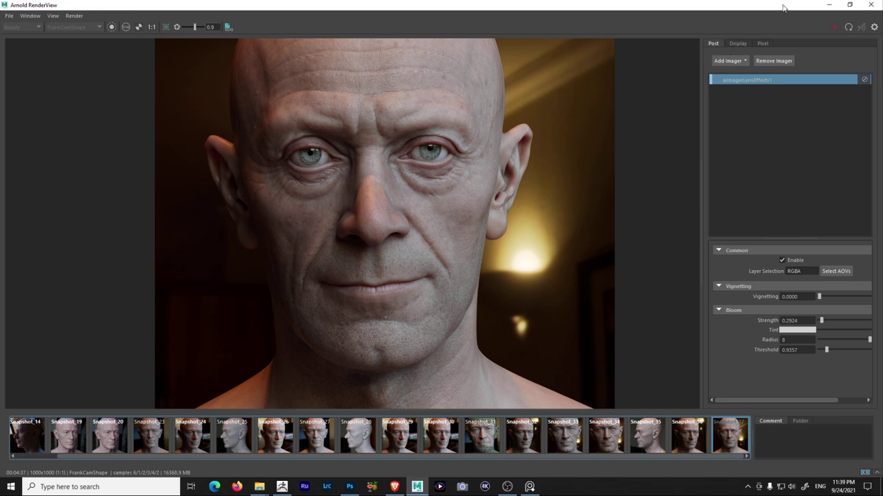
# - Minimise the render window and show the Maya scene in the four-view layout
pyautogui.click(829, 5)
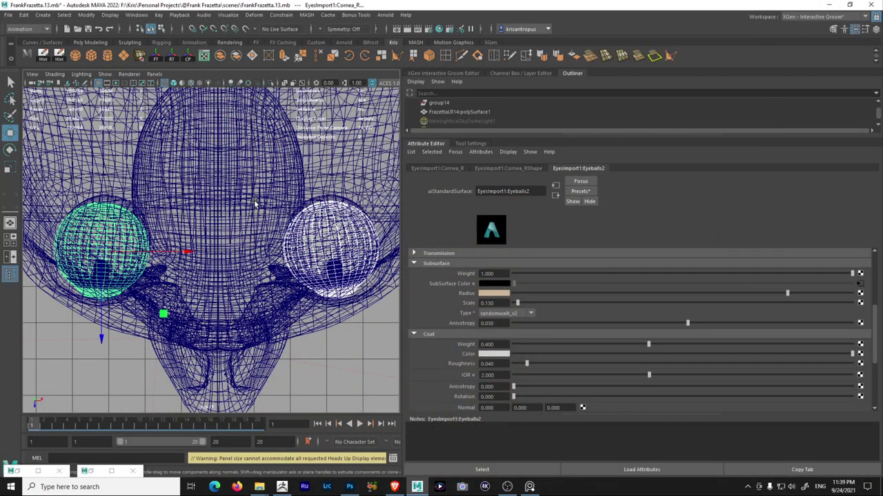
pyautogui.press('space')
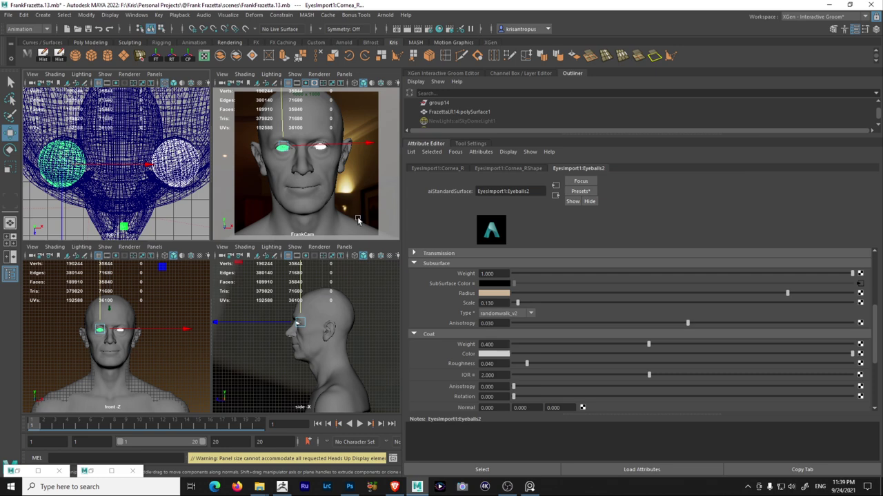
pyautogui.click(376, 288)
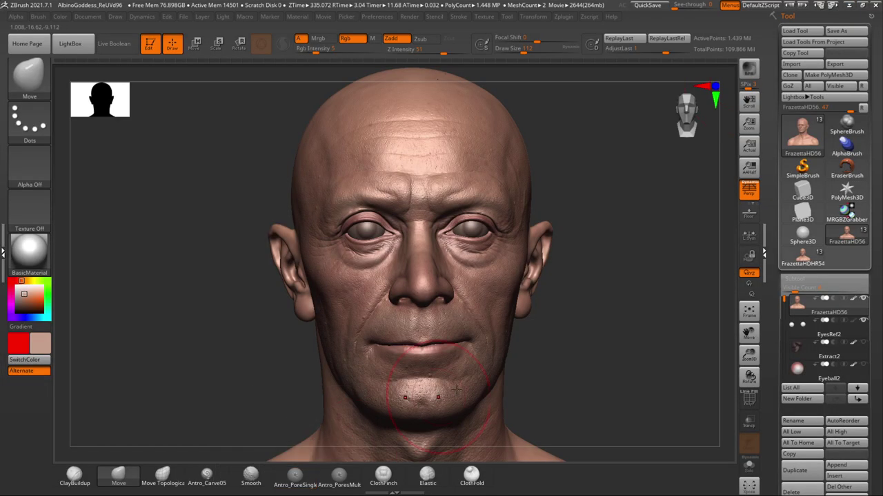
# - Turn the ZBrush head to a three-quarter view and place the PureRef board beside it for comparison
pyautogui.moveTo(629, 382)
pyautogui.mouseDown()
pyautogui.moveTo(629, 353)
pyautogui.moveTo(593, 323)
pyautogui.moveTo(633, 322)
pyautogui.moveTo(550, 295)
pyautogui.moveTo(492, 294)
pyautogui.moveTo(530, 294)
pyautogui.moveTo(519, 297)
pyautogui.mouseUp()
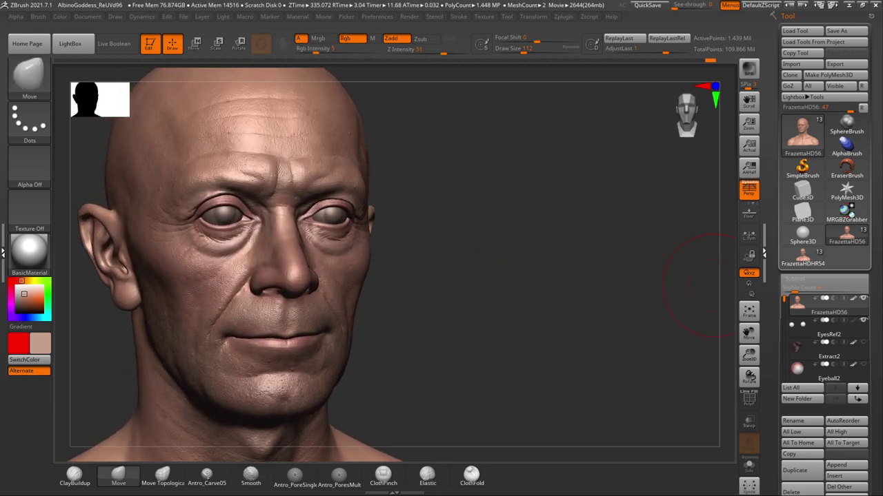
pyautogui.moveTo(880, 338); pyautogui.dragTo(575, 161, button='right')
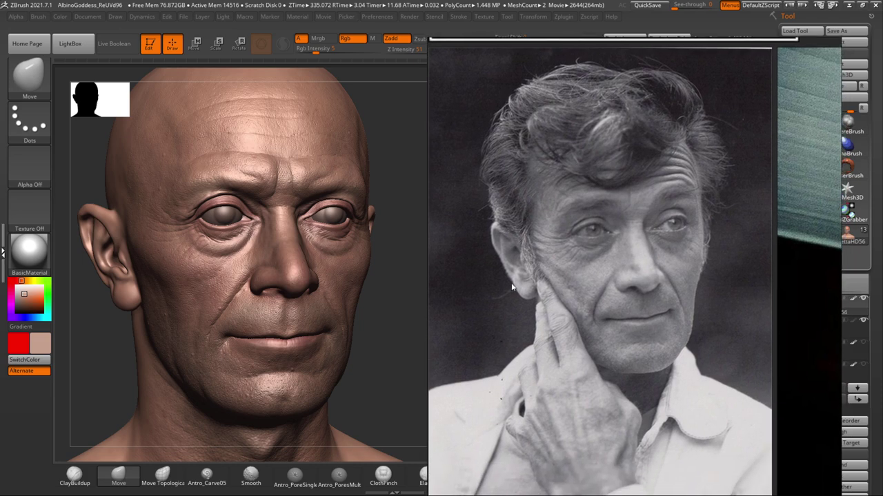
pyautogui.moveTo(409, 310); pyautogui.dragTo(395, 313)
# - Browse the reference board to the black-and-white portrait of the smiling man in a leather jacket
pyautogui.scroll(-4, 621, 334)
pyautogui.moveTo(620, 333); pyautogui.dragTo(695, 406, button='middle')
pyautogui.moveTo(637, 341); pyautogui.dragTo(717, 311, button='middle')
pyautogui.moveTo(676, 333); pyautogui.dragTo(664, 420, button='middle')
pyautogui.moveTo(695, 281); pyautogui.dragTo(680, 393, button='middle')
pyautogui.moveTo(632, 266); pyautogui.dragTo(690, 354, button='middle')
pyautogui.moveTo(674, 322); pyautogui.dragTo(707, 423, button='middle')
pyautogui.moveTo(712, 339); pyautogui.dragTo(673, 319, button='middle')
pyautogui.moveTo(674, 322); pyautogui.dragTo(690, 325, button='right')
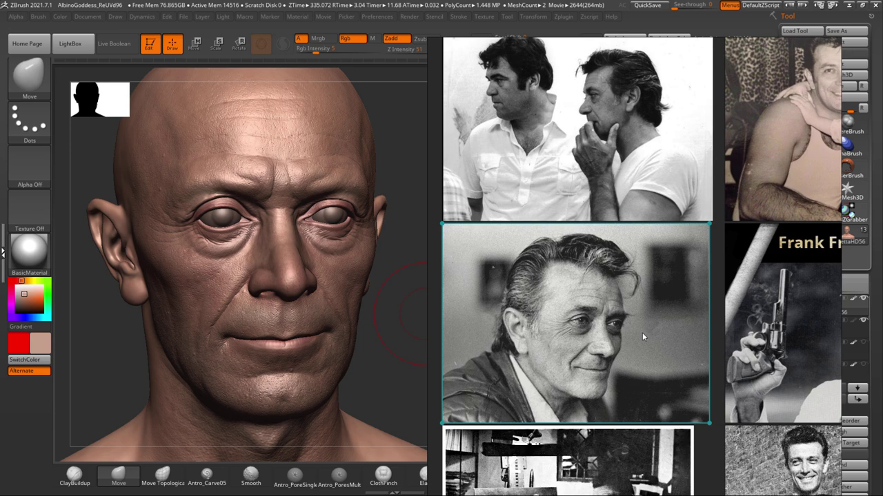
# - Look through the surrounding Frazetta photos, including the cigar portraits, and examine the face in the leather-jacket portrait up close
pyautogui.moveTo(653, 353); pyautogui.dragTo(593, 285, button='middle')
pyautogui.moveTo(679, 362); pyautogui.dragTo(567, 289, button='middle')
pyautogui.moveTo(674, 345); pyautogui.dragTo(557, 330, button='middle')
pyautogui.moveTo(686, 300); pyautogui.dragTo(588, 327, button='middle')
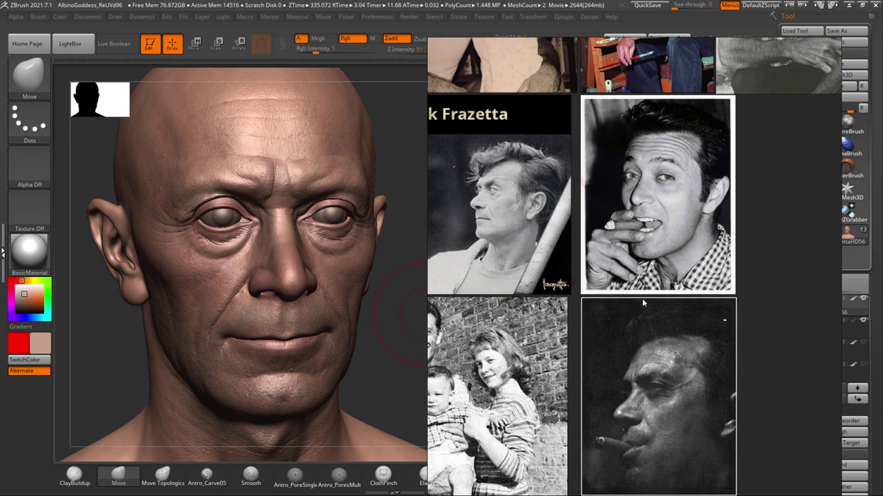
pyautogui.moveTo(649, 256); pyautogui.dragTo(631, 377, button='middle')
pyautogui.moveTo(692, 227); pyautogui.dragTo(681, 331, button='middle')
pyautogui.moveTo(688, 291); pyautogui.dragTo(621, 393, button='middle')
pyautogui.moveTo(667, 284); pyautogui.dragTo(614, 354, button='middle')
pyautogui.moveTo(682, 308); pyautogui.dragTo(611, 335, button='middle')
pyautogui.moveTo(617, 298); pyautogui.dragTo(705, 341, button='middle')
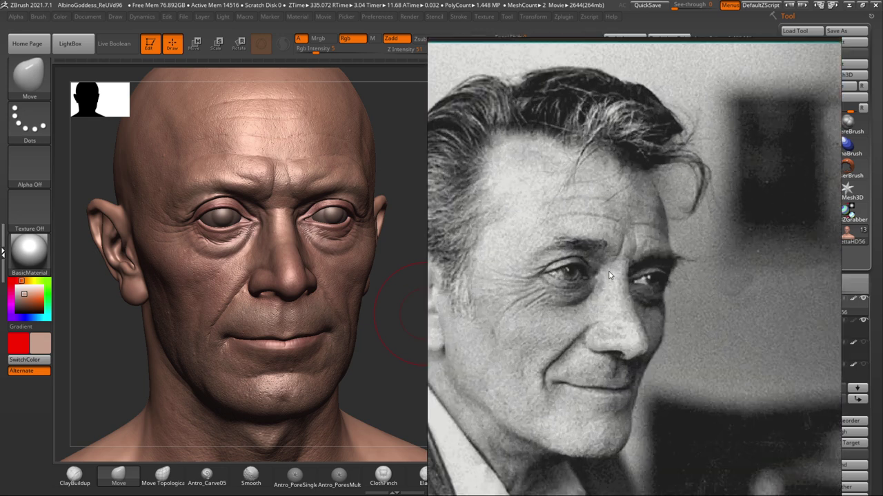
pyautogui.moveTo(609, 275); pyautogui.dragTo(670, 256, button='middle')
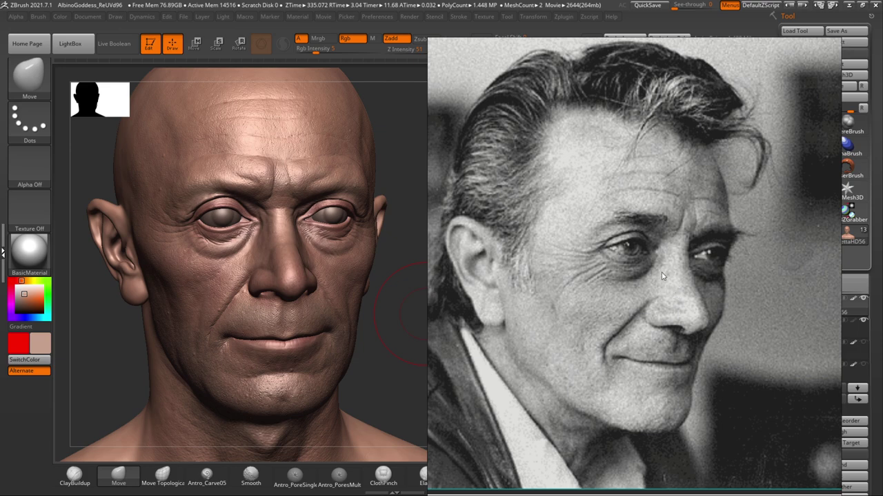
# - Browse past the family and outdoor photos to the portrait with the hand resting against the cheek
pyautogui.scroll(-5, 664, 275)
pyautogui.moveTo(791, 420); pyautogui.dragTo(589, 240, button='middle')
pyautogui.moveTo(696, 376); pyautogui.dragTo(645, 272, button='middle')
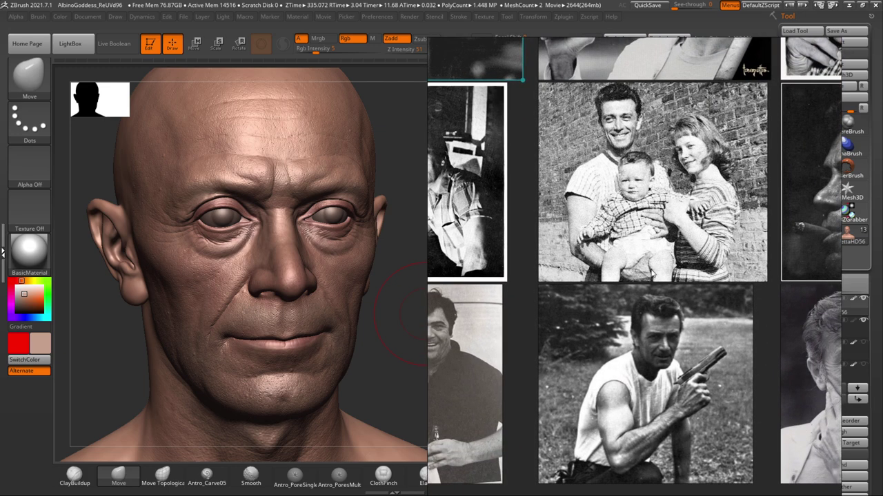
pyautogui.moveTo(697, 282); pyautogui.dragTo(584, 246, button='middle')
pyautogui.moveTo(680, 269); pyautogui.dragTo(623, 238, button='middle')
pyautogui.scroll(-1, 622, 238)
pyautogui.scroll(5, 624, 247)
pyautogui.moveTo(635, 274); pyautogui.dragTo(614, 208, button='middle')
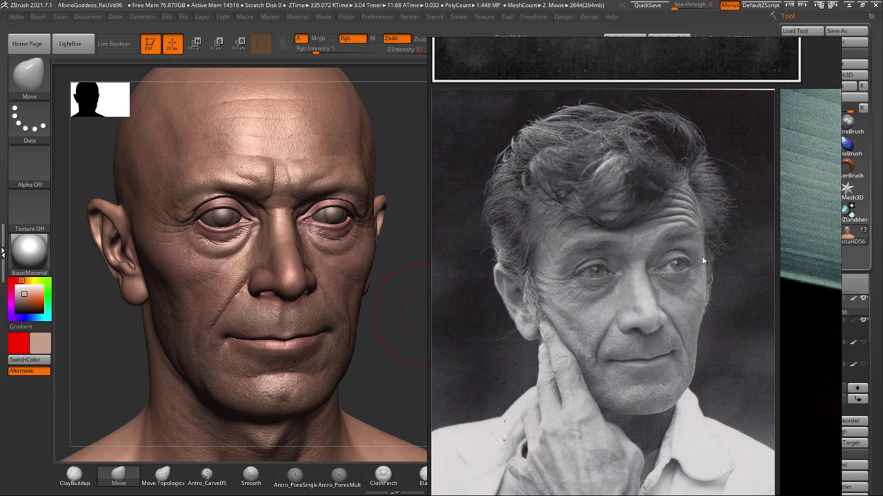
# - Examine the face in the hand-on-cheek portrait at several magnifications against the sculpted head
pyautogui.scroll(-1, 704, 263)
pyautogui.moveTo(702, 266); pyautogui.dragTo(679, 243, button='middle')
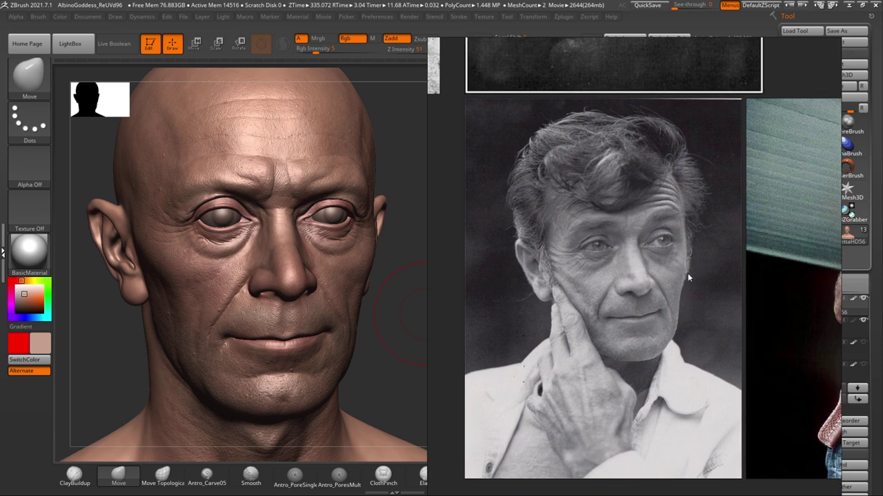
pyautogui.moveTo(684, 278)
pyautogui.mouseDown(button='middle')
pyautogui.moveTo(664, 291)
pyautogui.moveTo(663, 280)
pyautogui.moveTo(566, 280)
pyautogui.mouseUp(button='middle')
pyautogui.scroll(3, 664, 291)
pyautogui.scroll(-4, 685, 286)
pyautogui.moveTo(743, 268)
pyautogui.mouseDown(button='middle')
pyautogui.moveTo(667, 273)
pyautogui.moveTo(671, 285)
pyautogui.mouseUp(button='middle')
pyautogui.moveTo(776, 274); pyautogui.dragTo(805, 246, button='middle')
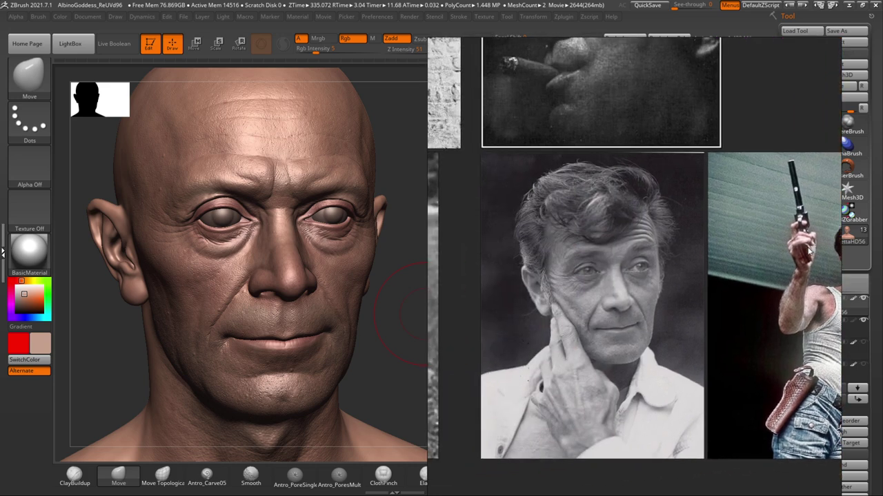
pyautogui.scroll(3, 671, 290)
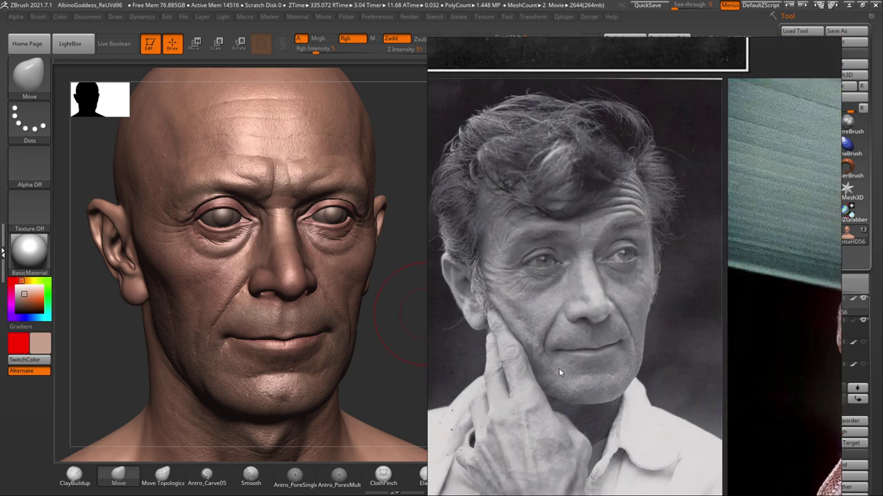
# - Return to the leather-jacket portrait on the reference board and compare it with the sculpt
pyautogui.scroll(-2, 703, 238)
pyautogui.moveTo(624, 212); pyautogui.dragTo(699, 296, button='middle')
pyautogui.moveTo(527, 173)
pyautogui.mouseDown(button='middle')
pyautogui.moveTo(628, 234)
pyautogui.moveTo(665, 306)
pyautogui.mouseUp(button='middle')
pyautogui.moveTo(654, 256); pyautogui.dragTo(657, 329, button='middle')
pyautogui.moveTo(643, 239); pyautogui.dragTo(686, 304, button='middle')
pyautogui.moveTo(594, 218); pyautogui.dragTo(677, 250, button='middle')
pyautogui.moveTo(554, 244); pyautogui.dragTo(747, 262, button='middle')
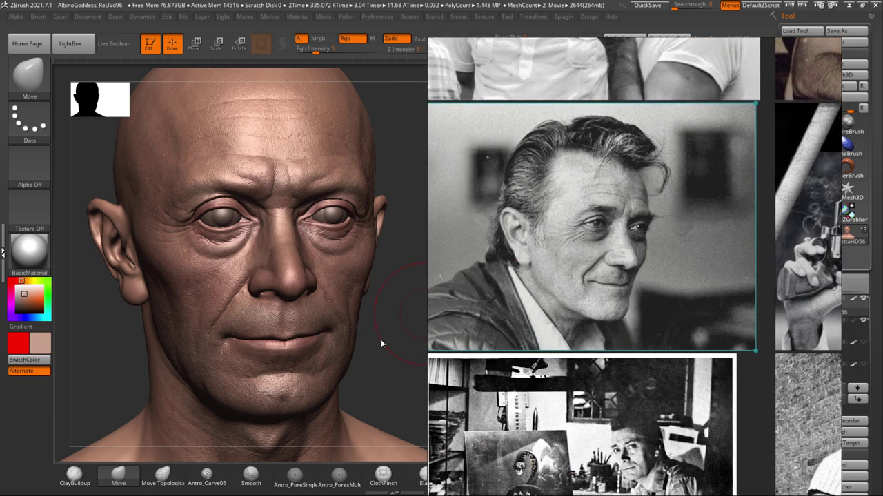
# - Switch to Maya, restore the Arnold RenderView window and display Snapshot_34
pyautogui.hotkey('alt', 'Tab')
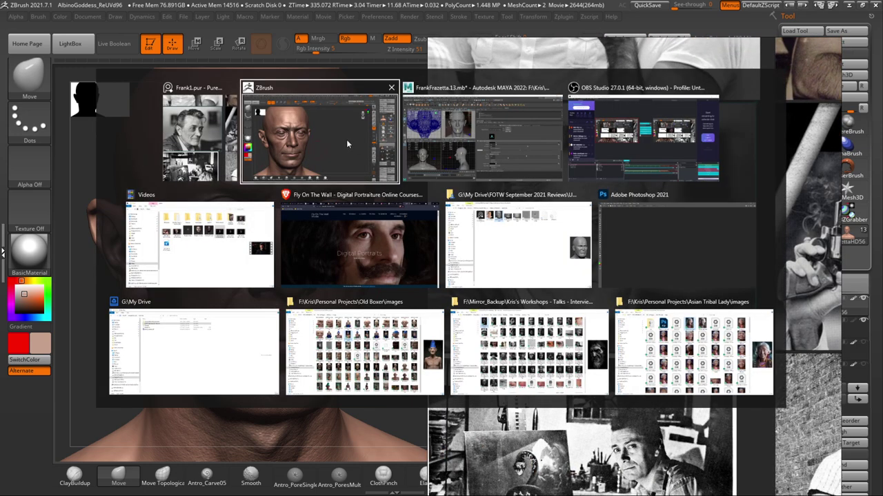
pyautogui.click(486, 160)
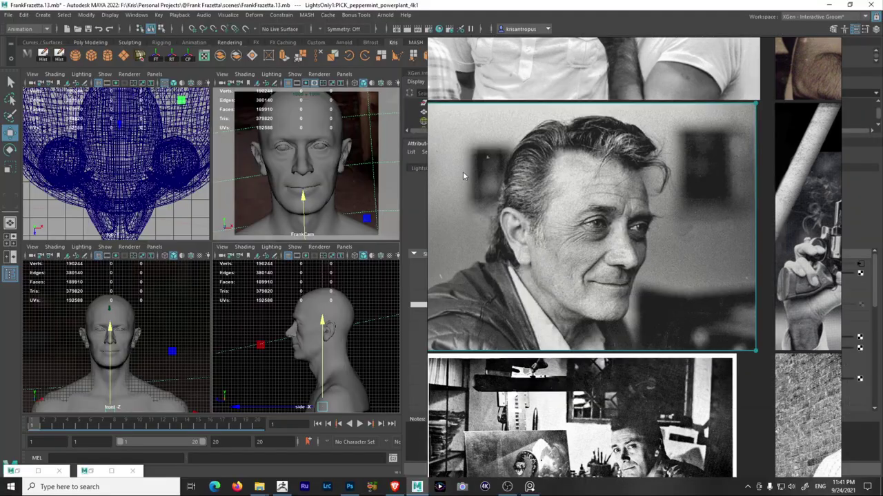
pyautogui.click(94, 471)
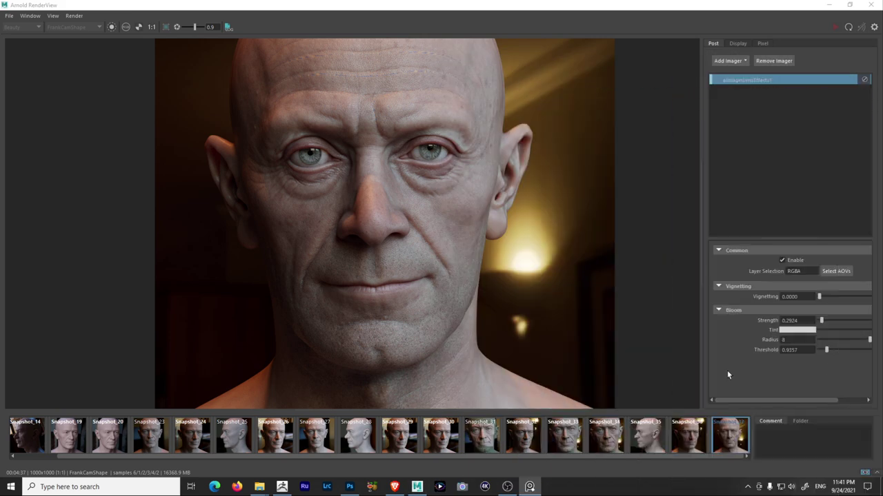
pyautogui.click(608, 436)
# - Examine the skin pores, nose, eyes and under-eye wrinkles in the Snapshot_34 render up close, finishing on the whole image
pyautogui.scroll(5, 505, 296)
pyautogui.scroll(-4, 484, 215)
pyautogui.scroll(4, 469, 185)
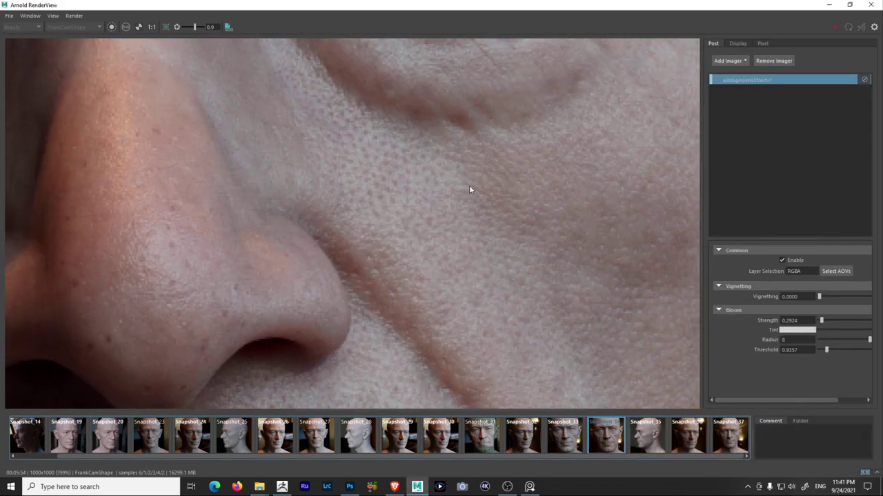
pyautogui.scroll(-3, 458, 176)
pyautogui.moveTo(271, 127); pyautogui.dragTo(352, 269)
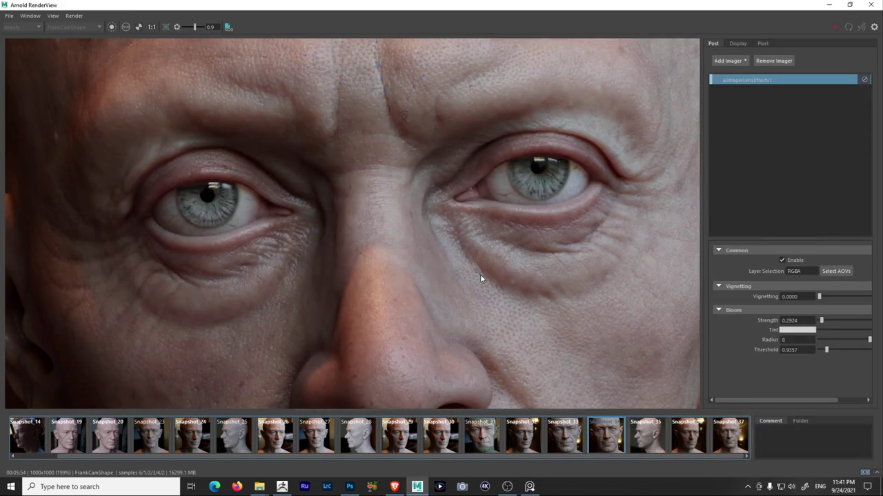
pyautogui.moveTo(302, 287); pyautogui.dragTo(361, 257)
pyautogui.moveTo(443, 270); pyautogui.dragTo(410, 207)
pyautogui.moveTo(416, 276); pyautogui.dragTo(447, 361)
pyautogui.moveTo(452, 281); pyautogui.dragTo(468, 297)
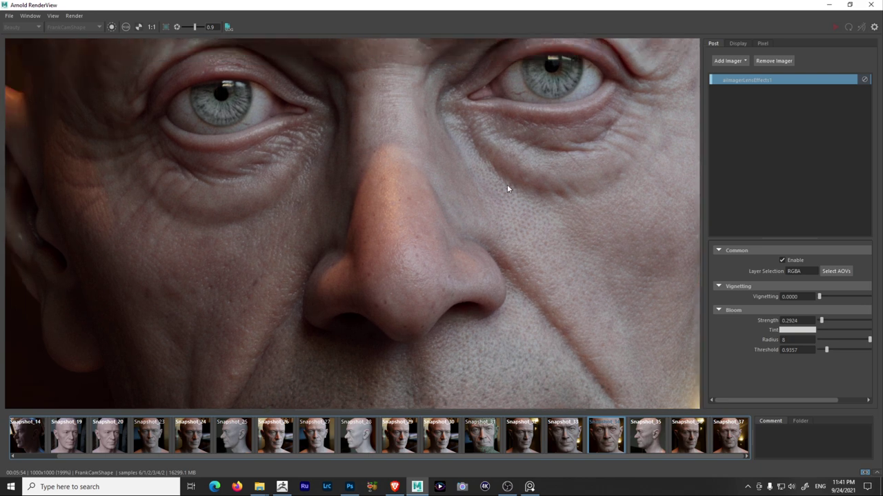
pyautogui.scroll(-4, 550, 261)
pyautogui.moveTo(541, 256); pyautogui.dragTo(464, 232)
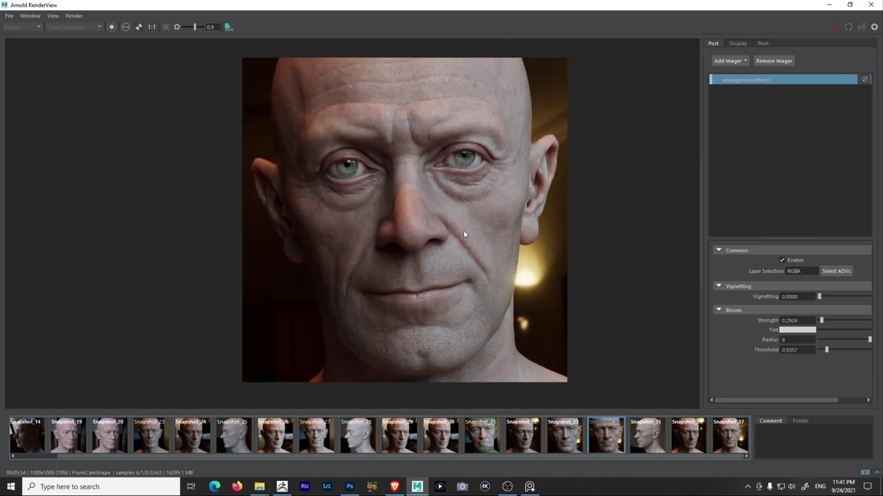
# - Bring the PureRef board over the render and browse to the colour photo of two men holding a painting
pyautogui.click(529, 487)
pyautogui.moveTo(508, 391); pyautogui.dragTo(591, 330, button='right')
pyautogui.moveTo(637, 68); pyautogui.dragTo(643, 184)
pyautogui.moveTo(633, 318); pyautogui.dragTo(645, 299, button='middle')
pyautogui.moveTo(645, 327); pyautogui.dragTo(665, 211, button='right')
pyautogui.scroll(-2, 648, 220)
pyautogui.moveTo(664, 200); pyautogui.dragTo(584, 287, button='middle')
pyautogui.moveTo(692, 165); pyautogui.dragTo(629, 274, button='middle')
pyautogui.moveTo(685, 189); pyautogui.dragTo(644, 286, button='middle')
pyautogui.moveTo(675, 205); pyautogui.dragTo(651, 294, button='middle')
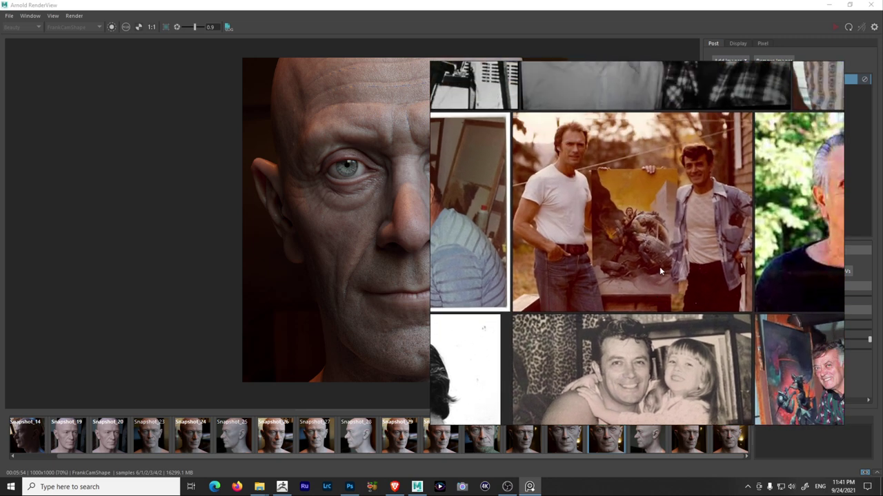
# - Compare Frazetta's appearance in the other colour photos and examine him close up in the painting photo
pyautogui.moveTo(690, 247); pyautogui.dragTo(581, 287, button='middle')
pyautogui.moveTo(720, 244)
pyautogui.mouseDown(button='middle')
pyautogui.moveTo(677, 259)
pyautogui.moveTo(672, 302)
pyautogui.moveTo(662, 261)
pyautogui.moveTo(596, 222)
pyautogui.moveTo(558, 227)
pyautogui.mouseUp(button='middle')
pyautogui.moveTo(637, 257); pyautogui.dragTo(699, 344, button='middle')
pyautogui.moveTo(613, 284); pyautogui.dragTo(649, 292, button='middle')
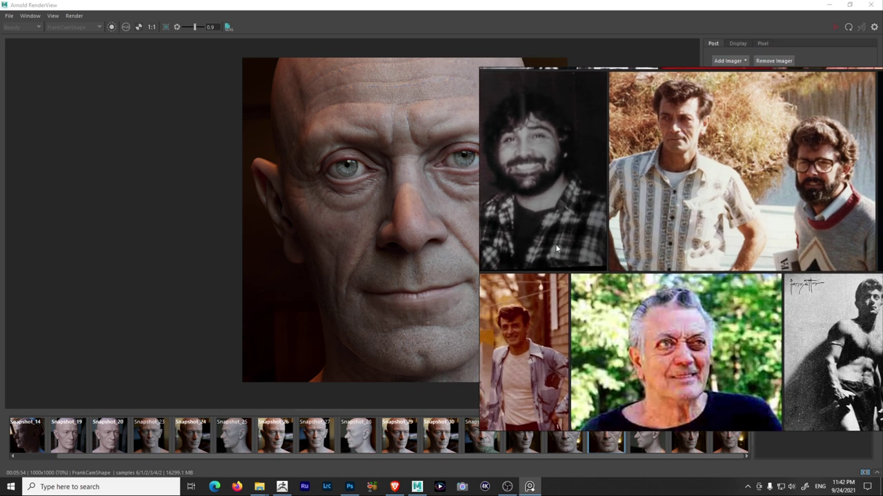
pyautogui.moveTo(640, 239); pyautogui.dragTo(675, 251, button='middle')
pyautogui.moveTo(555, 396); pyautogui.dragTo(655, 261, button='middle')
pyautogui.scroll(3, 654, 257)
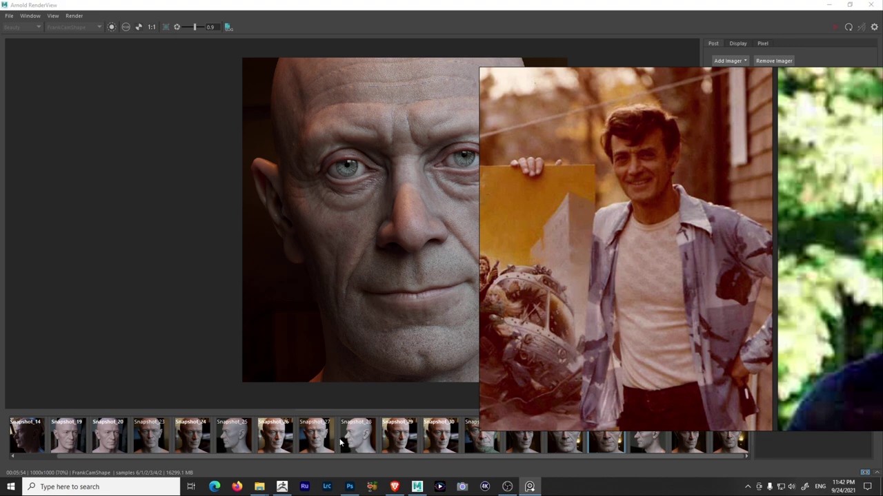
# - Switch to ZBrush with the reference board hidden and view the head in profile
pyautogui.click(283, 487)
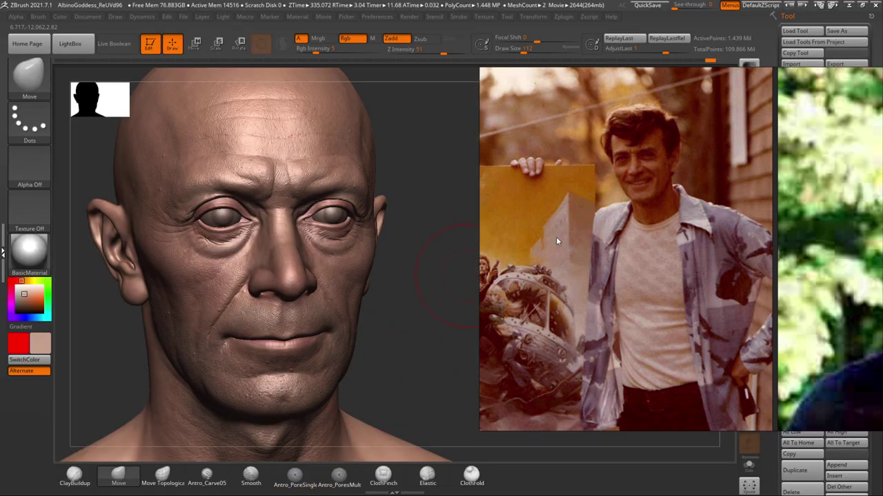
pyautogui.hotkey('ctrl', 'm')
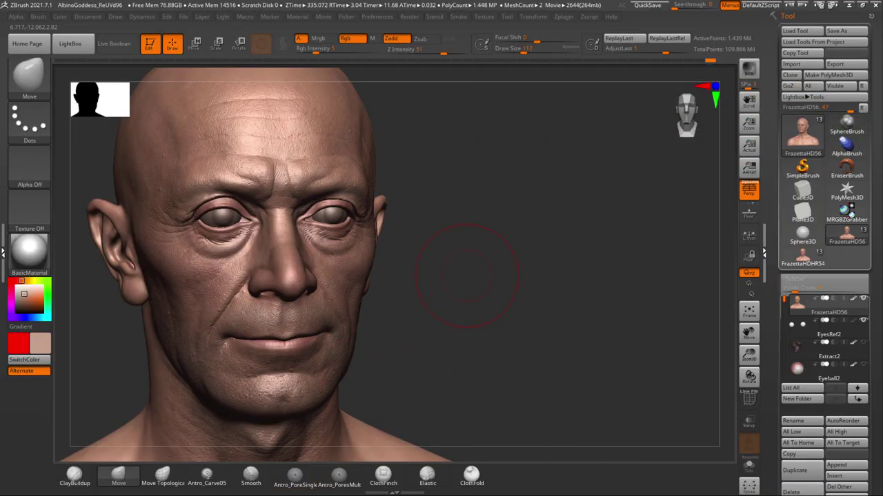
pyautogui.moveTo(433, 320)
pyautogui.mouseDown()
pyautogui.moveTo(498, 301)
pyautogui.moveTo(637, 290)
pyautogui.moveTo(626, 293)
pyautogui.mouseUp()
pyautogui.moveTo(636, 325)
pyautogui.mouseDown()
pyautogui.moveTo(648, 316)
pyautogui.moveTo(636, 318)
pyautogui.moveTo(615, 287)
pyautogui.moveTo(629, 307)
pyautogui.moveTo(605, 312)
pyautogui.moveTo(646, 306)
pyautogui.moveTo(573, 301)
pyautogui.mouseUp()
# - Lower the head mesh by two subdivision levels and frame it from the front
pyautogui.hotkey('shift', 'd')
pyautogui.hotkey('shift', 'd')
pyautogui.hotkey('shift', 'd')
pyautogui.press('d')
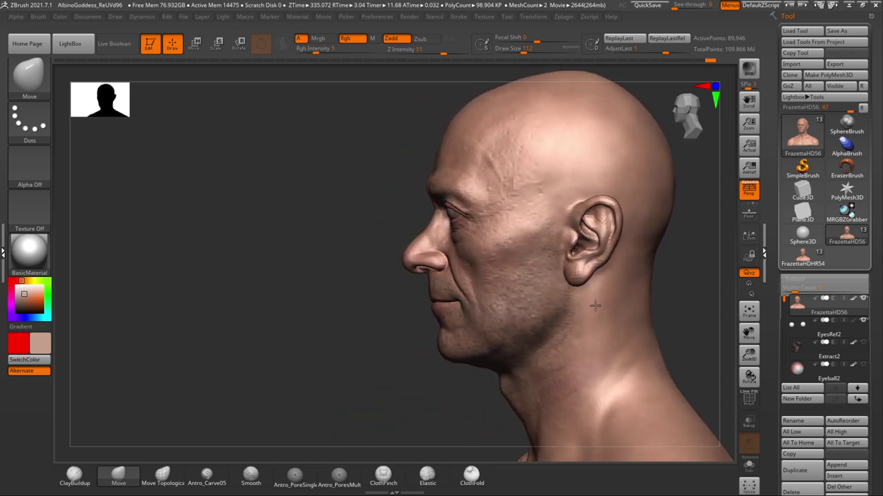
pyautogui.moveTo(684, 289)
pyautogui.keyDown('alt'); pyautogui.mouseDown()
pyautogui.moveTo(631, 295)
pyautogui.moveTo(646, 290)
pyautogui.mouseUp(); pyautogui.keyUp('alt')
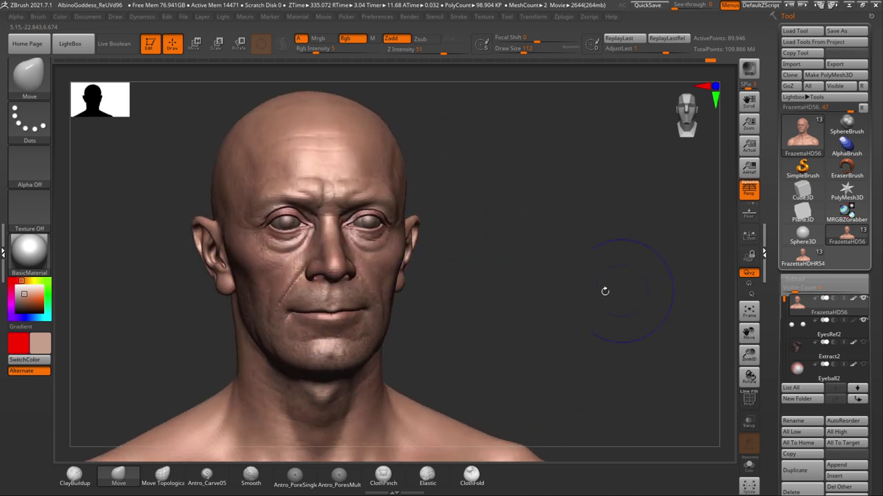
pyautogui.moveTo(540, 293)
pyautogui.mouseDown()
pyautogui.moveTo(653, 292)
pyautogui.moveTo(614, 285)
pyautogui.moveTo(628, 284)
pyautogui.moveTo(655, 311)
pyautogui.moveTo(634, 292)
pyautogui.moveTo(574, 285)
pyautogui.moveTo(617, 270)
pyautogui.moveTo(655, 273)
pyautogui.mouseUp()
pyautogui.moveTo(573, 263)
pyautogui.keyDown('alt'); pyautogui.mouseDown()
pyautogui.moveTo(640, 254)
pyautogui.moveTo(587, 250)
pyautogui.moveTo(601, 275)
pyautogui.moveTo(625, 264)
pyautogui.moveTo(613, 257)
pyautogui.mouseUp(); pyautogui.keyUp('alt')
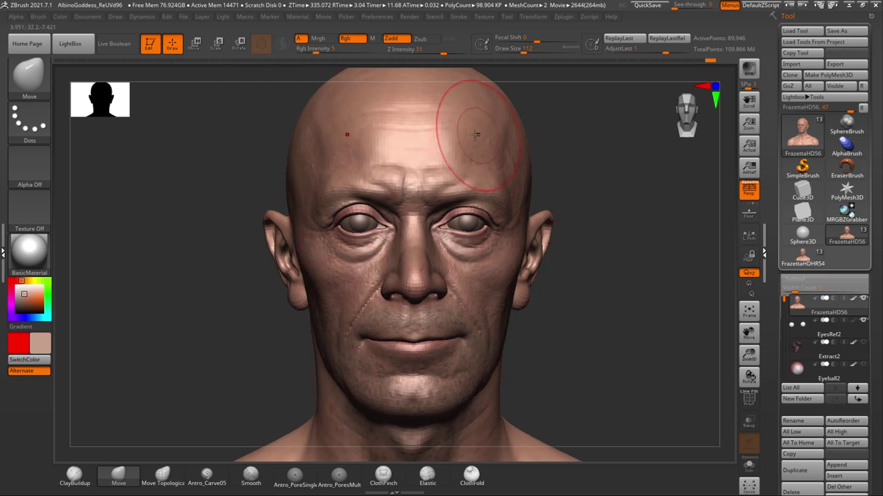
# - Examine the head, neck and shoulders from front, three-quarter and side angles, with the Move brush enlarged to a draw size of about 145
pyautogui.moveTo(611, 257); pyautogui.dragTo(604, 258)
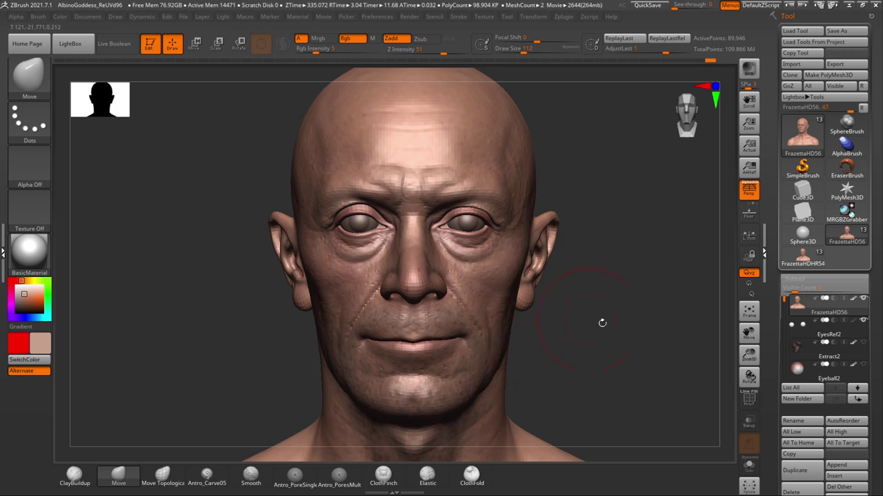
pyautogui.moveTo(586, 318); pyautogui.dragTo(594, 320)
pyautogui.moveTo(631, 293)
pyautogui.mouseDown()
pyautogui.moveTo(607, 295)
pyautogui.moveTo(622, 297)
pyautogui.mouseUp()
pyautogui.press('space')
pyautogui.moveTo(560, 298); pyautogui.dragTo(566, 298)
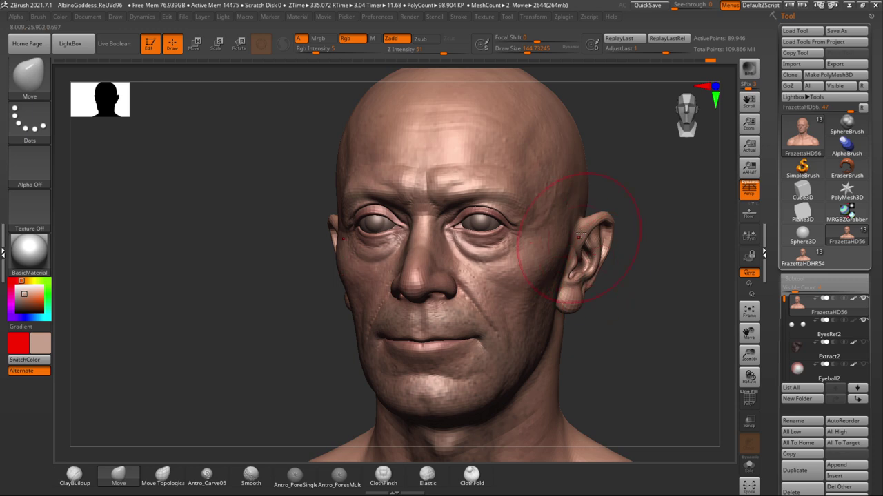
pyautogui.moveTo(619, 319)
pyautogui.keyDown('alt'); pyautogui.mouseDown()
pyautogui.moveTo(603, 291)
pyautogui.moveTo(587, 294)
pyautogui.moveTo(594, 207)
pyautogui.mouseUp(); pyautogui.keyUp('alt')
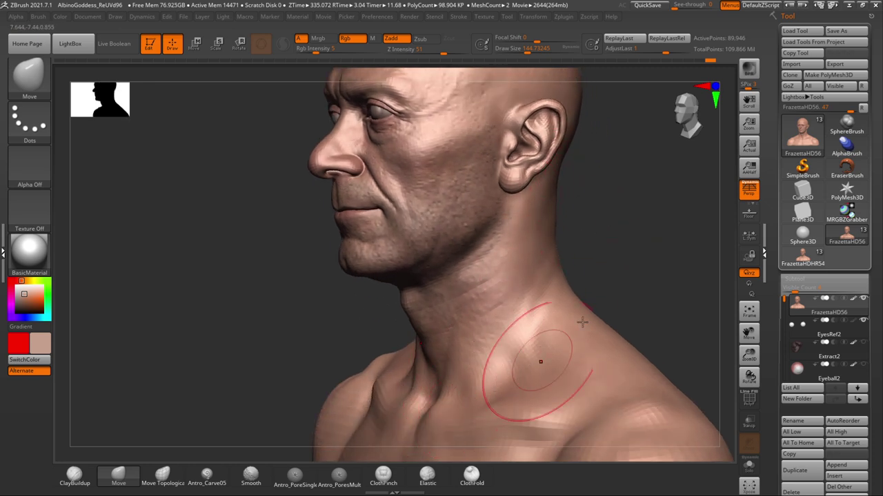
pyautogui.moveTo(605, 298); pyautogui.dragTo(628, 297)
pyautogui.moveTo(619, 220); pyautogui.dragTo(593, 217)
pyautogui.keyDown('alt'); pyautogui.moveTo(626, 192); pyautogui.dragTo(660, 226); pyautogui.keyUp('alt')
pyautogui.moveTo(498, 240); pyautogui.dragTo(513, 241)
pyautogui.moveTo(563, 256)
pyautogui.mouseDown()
pyautogui.moveTo(573, 254)
pyautogui.moveTo(549, 260)
pyautogui.mouseUp()
pyautogui.moveTo(354, 297); pyautogui.dragTo(343, 296)
pyautogui.moveTo(252, 287)
pyautogui.mouseDown()
pyautogui.moveTo(274, 290)
pyautogui.moveTo(259, 284)
pyautogui.mouseUp()
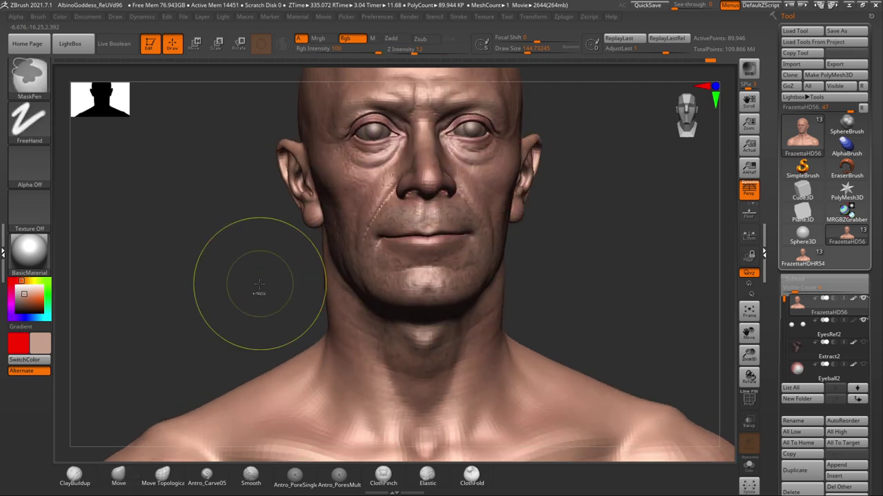
pyautogui.moveTo(582, 289)
pyautogui.mouseDown()
pyautogui.moveTo(567, 275)
pyautogui.moveTo(575, 284)
pyautogui.mouseUp()
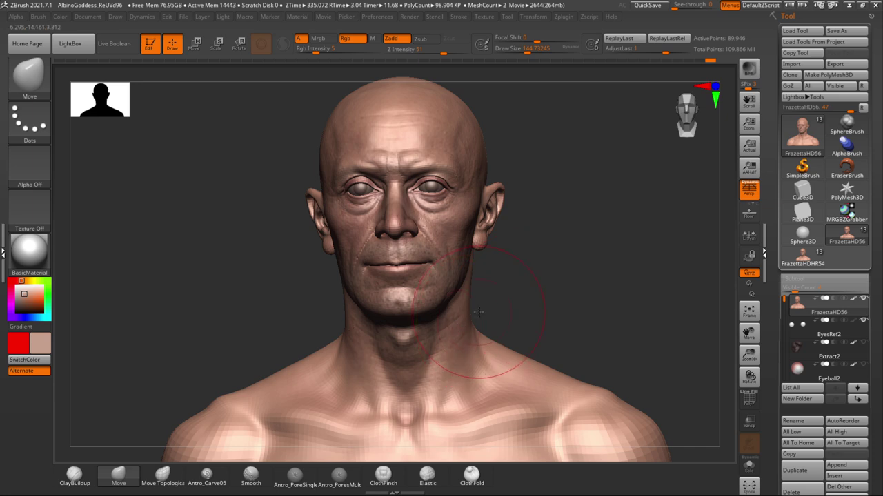
# - Try reshaping the slope between neck and shoulder using the Move brush at a draw size of about 197
pyautogui.press('space')
pyautogui.moveTo(478, 312)
pyautogui.mouseDown()
pyautogui.moveTo(535, 295)
pyautogui.moveTo(510, 302)
pyautogui.moveTo(517, 290)
pyautogui.moveTo(560, 280)
pyautogui.moveTo(548, 276)
pyautogui.moveTo(564, 267)
pyautogui.moveTo(576, 278)
pyautogui.moveTo(598, 259)
pyautogui.moveTo(587, 249)
pyautogui.moveTo(580, 257)
pyautogui.mouseUp()
pyautogui.moveTo(579, 257); pyautogui.dragTo(509, 299, button='right')
pyautogui.moveTo(554, 292)
pyautogui.keyDown('alt'); pyautogui.mouseDown()
pyautogui.moveTo(550, 268)
pyautogui.moveTo(528, 276)
pyautogui.moveTo(555, 275)
pyautogui.moveTo(534, 270)
pyautogui.moveTo(534, 280)
pyautogui.moveTo(508, 292)
pyautogui.moveTo(542, 290)
pyautogui.moveTo(546, 266)
pyautogui.moveTo(551, 272)
pyautogui.mouseUp(); pyautogui.keyUp('alt')
pyautogui.press('space')
pyautogui.moveTo(515, 314); pyautogui.dragTo(515, 332)
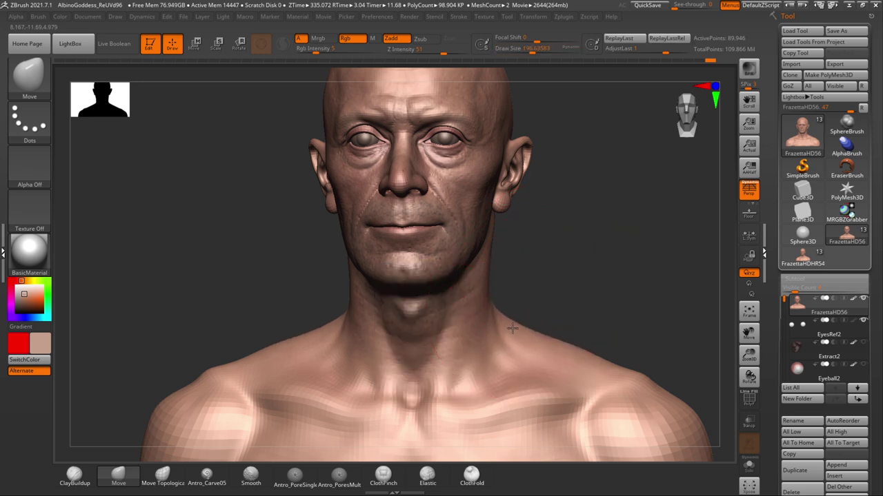
pyautogui.moveTo(566, 343); pyautogui.dragTo(572, 355)
pyautogui.moveTo(606, 264)
pyautogui.mouseDown()
pyautogui.moveTo(555, 267)
pyautogui.moveTo(611, 281)
pyautogui.mouseUp()
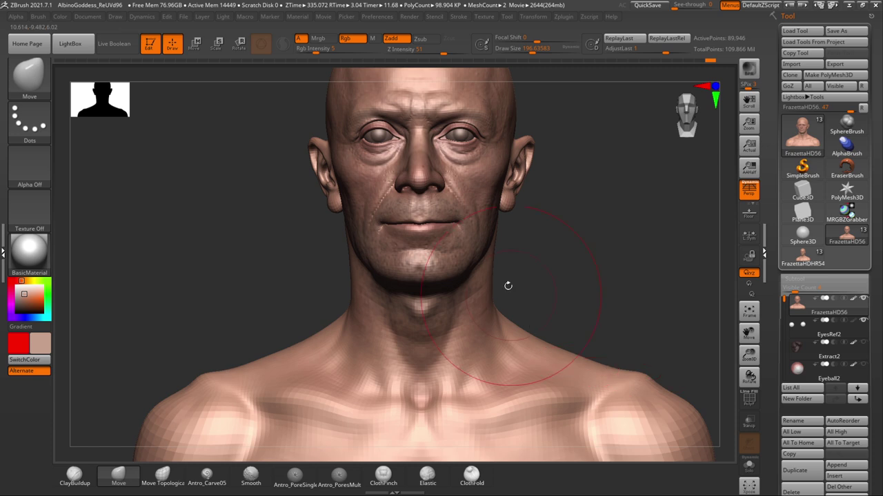
pyautogui.moveTo(630, 322)
pyautogui.keyDown('alt'); pyautogui.mouseDown()
pyautogui.moveTo(596, 301)
pyautogui.moveTo(642, 307)
pyautogui.moveTo(586, 314)
pyautogui.moveTo(602, 294)
pyautogui.mouseUp(); pyautogui.keyUp('alt')
pyautogui.hotkey('ctrl', 'z')
pyautogui.hotkey('ctrl', 'z')
pyautogui.hotkey('ctrl', 'z')
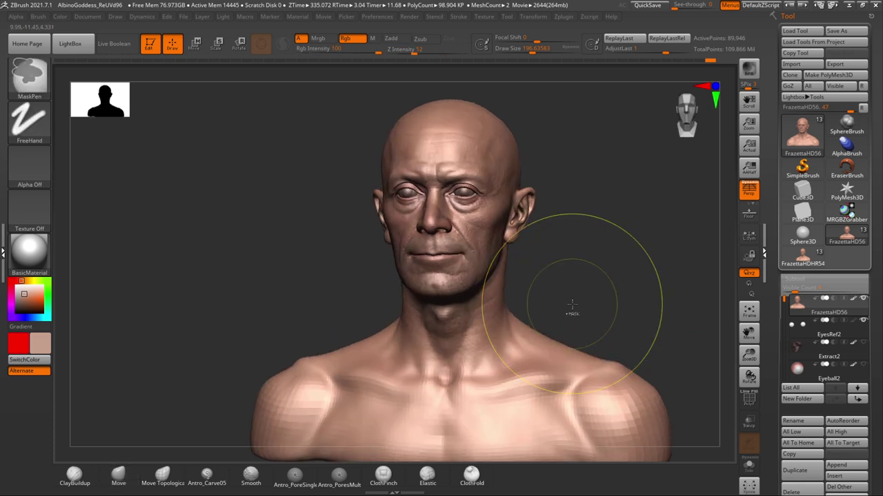
# - View the bust in side profile with perspective turned off
pyautogui.moveTo(582, 299)
pyautogui.mouseDown()
pyautogui.moveTo(592, 298)
pyautogui.moveTo(569, 284)
pyautogui.moveTo(593, 283)
pyautogui.moveTo(591, 293)
pyautogui.moveTo(581, 269)
pyautogui.moveTo(601, 275)
pyautogui.moveTo(615, 265)
pyautogui.moveTo(603, 264)
pyautogui.mouseUp()
pyautogui.press('space')
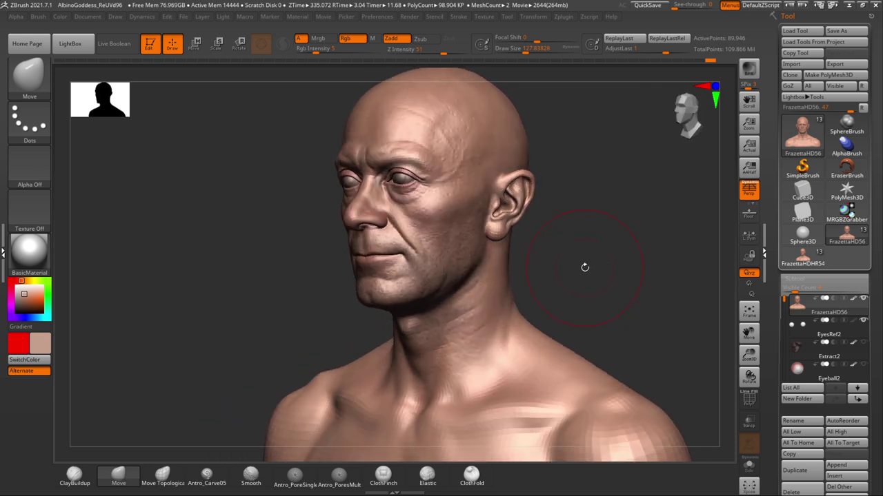
pyautogui.moveTo(588, 266)
pyautogui.mouseDown(button='right')
pyautogui.moveTo(575, 292)
pyautogui.moveTo(564, 284)
pyautogui.moveTo(607, 271)
pyautogui.moveTo(595, 282)
pyautogui.moveTo(609, 306)
pyautogui.moveTo(621, 295)
pyautogui.mouseUp(button='right')
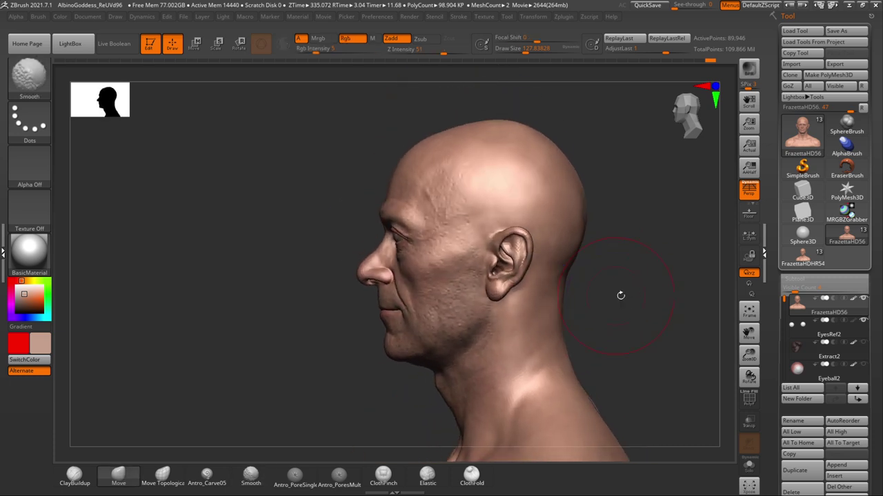
pyautogui.press('p')
pyautogui.keyDown('shift'); pyautogui.moveTo(633, 290); pyautogui.dragTo(650, 315, button='right'); pyautogui.keyUp('shift')
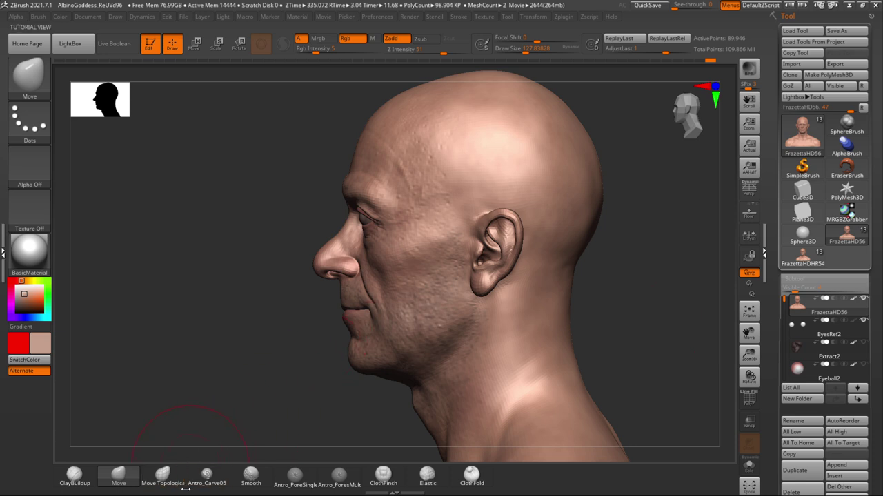
# - Set up the Antro_Carve05 brush without colour, at draw size about 65 and Z intensity 16, with perspective turned back on
pyautogui.click(210, 485)
pyautogui.moveTo(631, 333)
pyautogui.keyDown('alt'); pyautogui.mouseDown()
pyautogui.moveTo(630, 296)
pyautogui.moveTo(623, 298)
pyautogui.moveTo(644, 293)
pyautogui.moveTo(635, 331)
pyautogui.mouseUp(); pyautogui.keyUp('alt')
pyautogui.press('space')
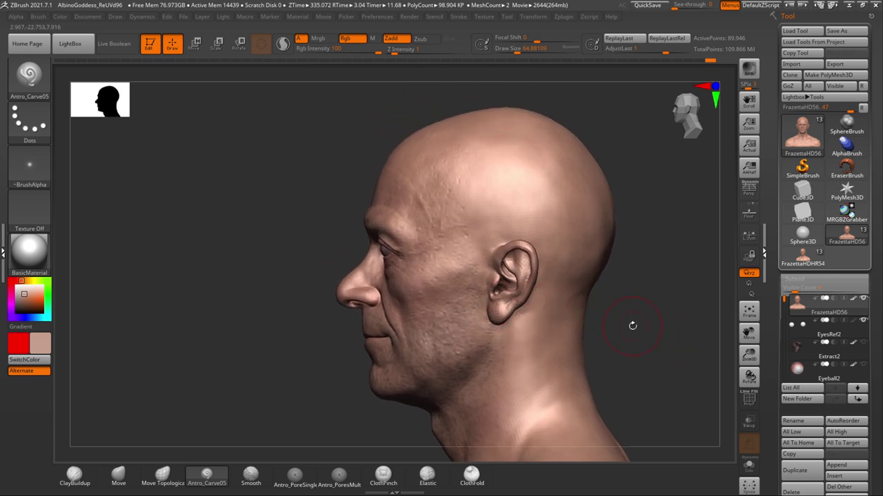
pyautogui.moveTo(632, 324)
pyautogui.keyDown('alt'); pyautogui.mouseDown()
pyautogui.moveTo(585, 317)
pyautogui.moveTo(613, 331)
pyautogui.moveTo(544, 294)
pyautogui.mouseUp(); pyautogui.keyUp('alt')
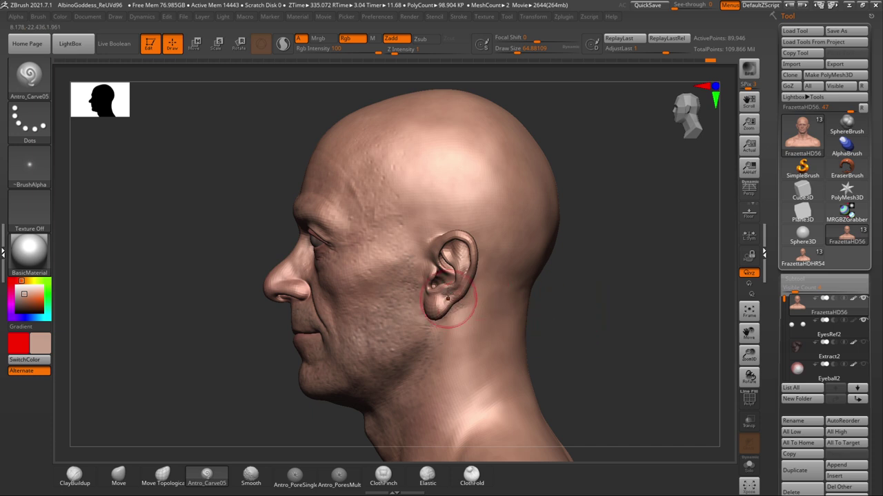
pyautogui.keyDown('alt'); pyautogui.moveTo(610, 284); pyautogui.dragTo(614, 287); pyautogui.keyUp('alt')
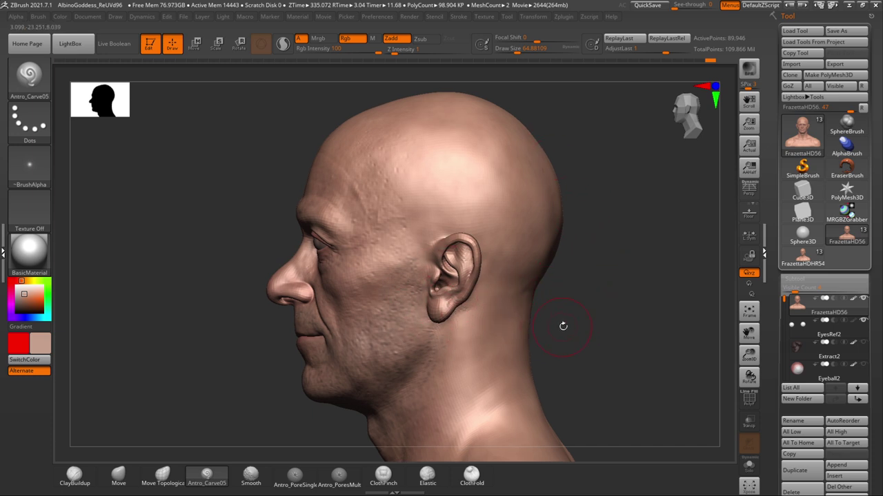
pyautogui.keyDown('alt'); pyautogui.moveTo(594, 330); pyautogui.dragTo(629, 324); pyautogui.keyUp('alt')
pyautogui.press('p')
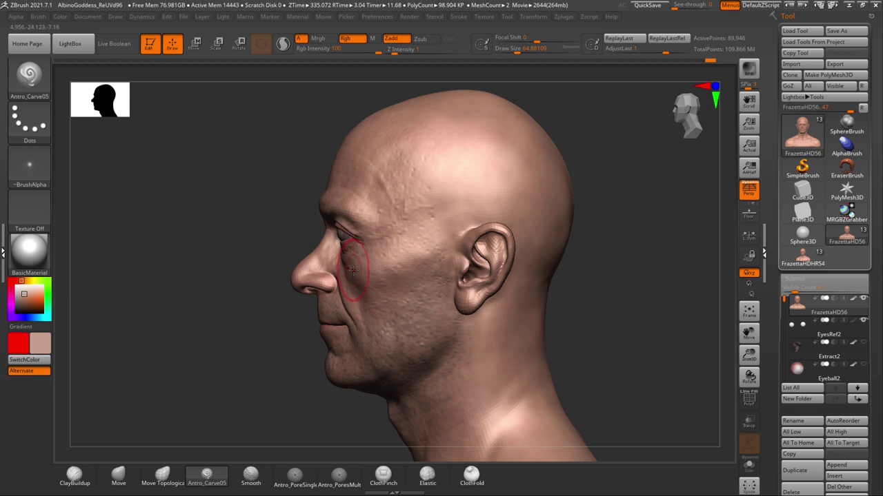
pyautogui.click(355, 41)
pyautogui.moveTo(396, 51); pyautogui.dragTo(419, 51)
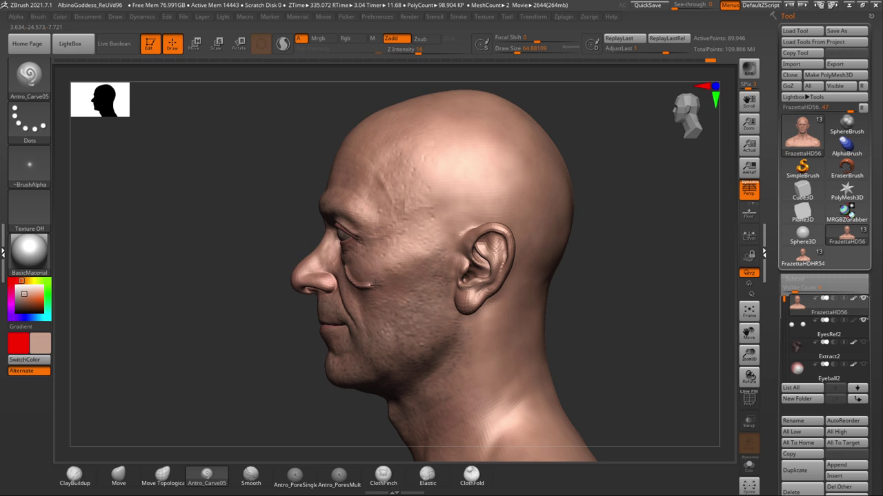
pyautogui.moveTo(418, 270); pyautogui.dragTo(447, 257)
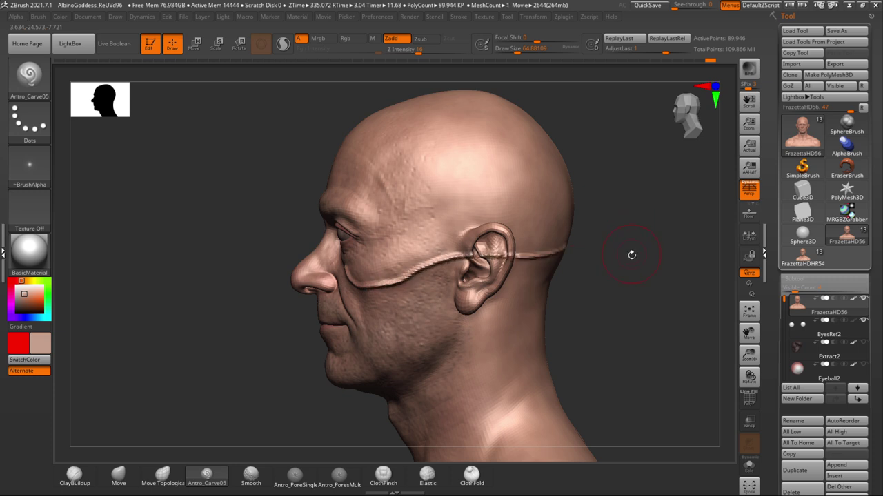
pyautogui.hotkey('ctrl', 'z')
pyautogui.moveTo(339, 260)
pyautogui.mouseDown()
pyautogui.moveTo(429, 270)
pyautogui.moveTo(569, 252)
pyautogui.mouseUp()
pyautogui.moveTo(615, 288); pyautogui.dragTo(617, 288)
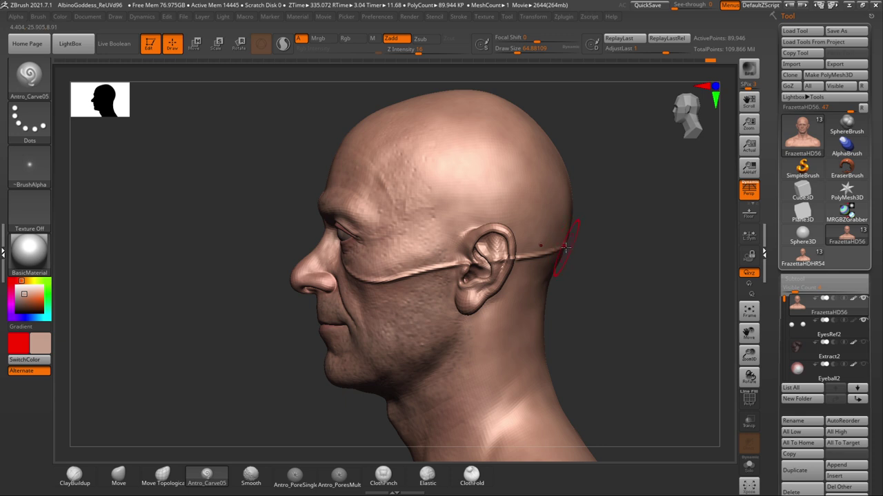
pyautogui.hotkey('ctrl', 'z')
pyautogui.hotkey('ctrl', 'z')
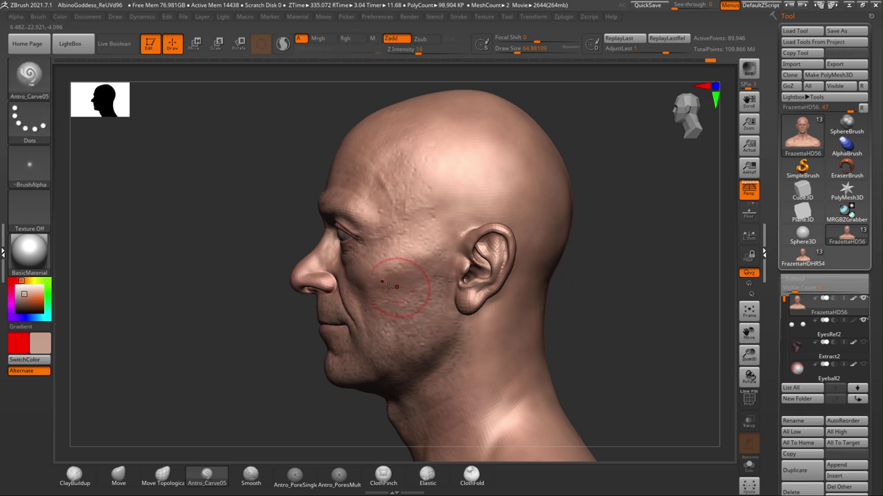
# - Carve a guide line from beneath the eye across the cheekbone and ear to the back of the skull
pyautogui.moveTo(369, 283)
pyautogui.mouseDown()
pyautogui.moveTo(441, 258)
pyautogui.moveTo(581, 238)
pyautogui.mouseUp()
pyautogui.moveTo(610, 300); pyautogui.dragTo(583, 325)
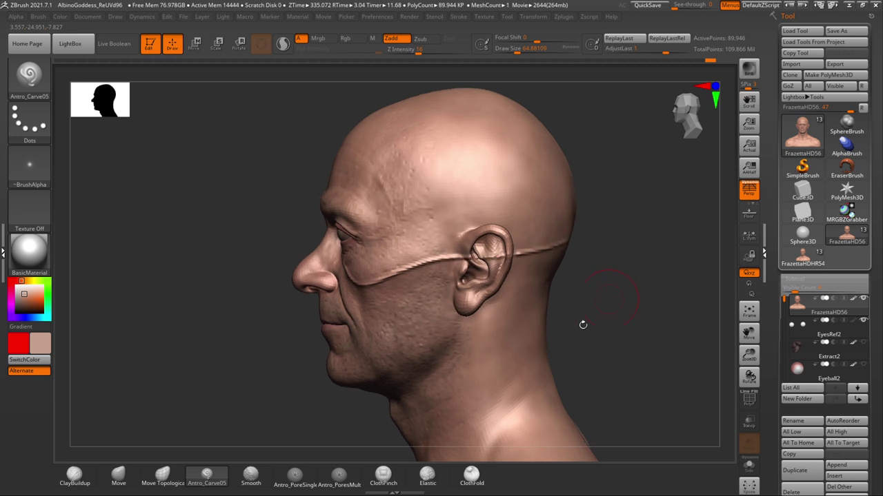
# - Pull the lower back of the skull outward with the Move brush, enlarging its draw size to about 158
pyautogui.click(127, 477)
pyautogui.press('space')
pyautogui.moveTo(536, 244); pyautogui.dragTo(546, 243)
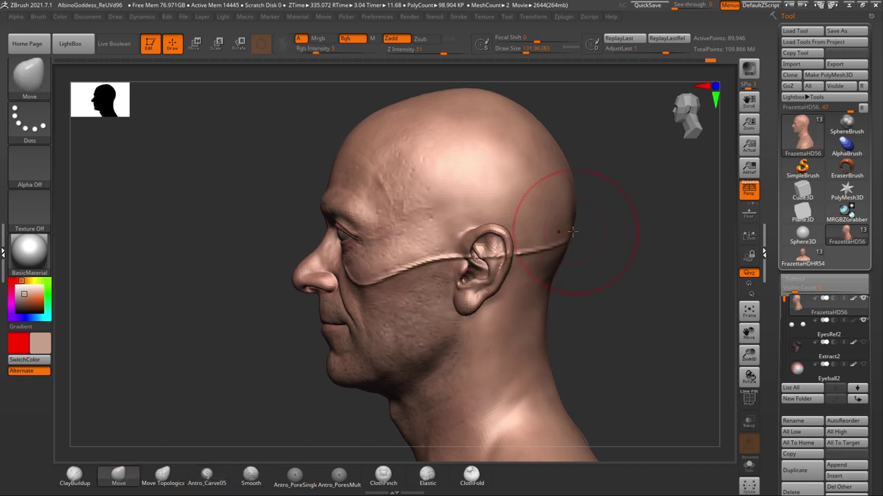
pyautogui.moveTo(601, 226)
pyautogui.mouseDown()
pyautogui.moveTo(584, 228)
pyautogui.moveTo(589, 200)
pyautogui.mouseUp()
pyautogui.press('space')
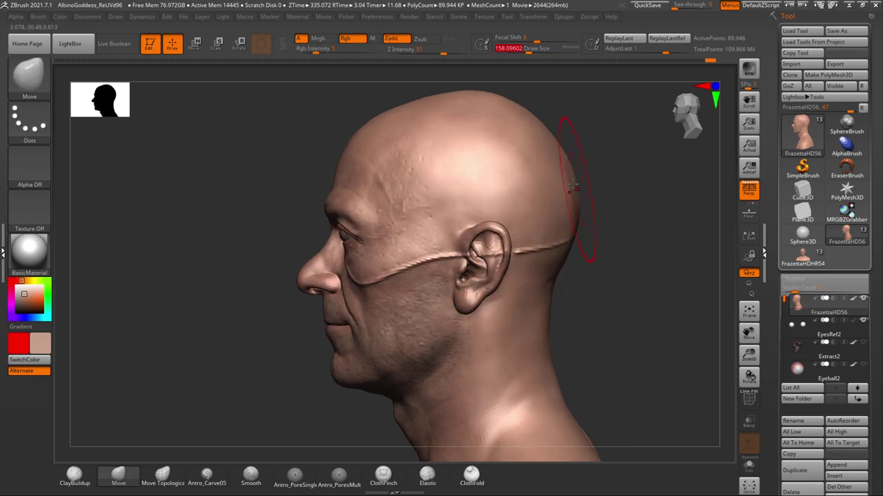
pyautogui.moveTo(578, 176); pyautogui.dragTo(571, 181, button='right')
pyautogui.moveTo(600, 254)
pyautogui.keyDown('alt'); pyautogui.mouseDown()
pyautogui.moveTo(593, 241)
pyautogui.moveTo(569, 252)
pyautogui.moveTo(561, 240)
pyautogui.mouseUp(); pyautogui.keyUp('alt')
# - Adjust the contour where the skull meets the nape with the Move brush at a draw size of about 90
pyautogui.press('space')
pyautogui.press('space')
pyautogui.press('space')
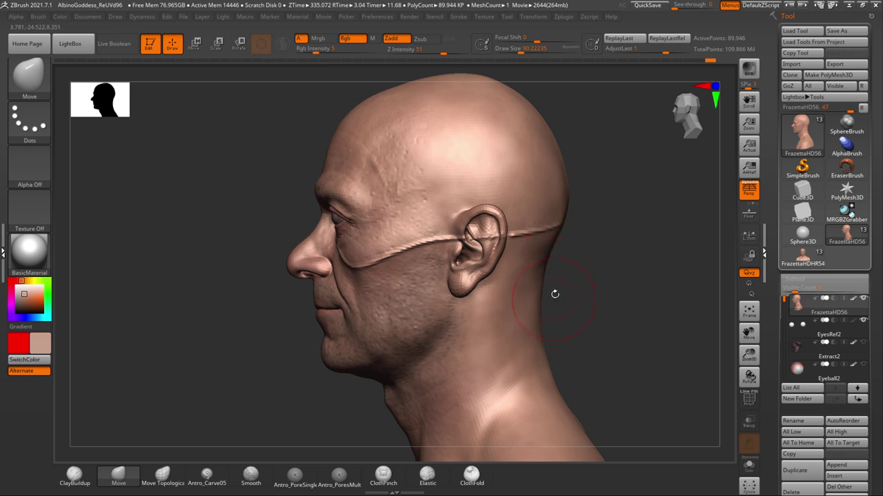
pyautogui.moveTo(554, 240); pyautogui.dragTo(556, 248)
pyautogui.moveTo(591, 283); pyautogui.dragTo(588, 294)
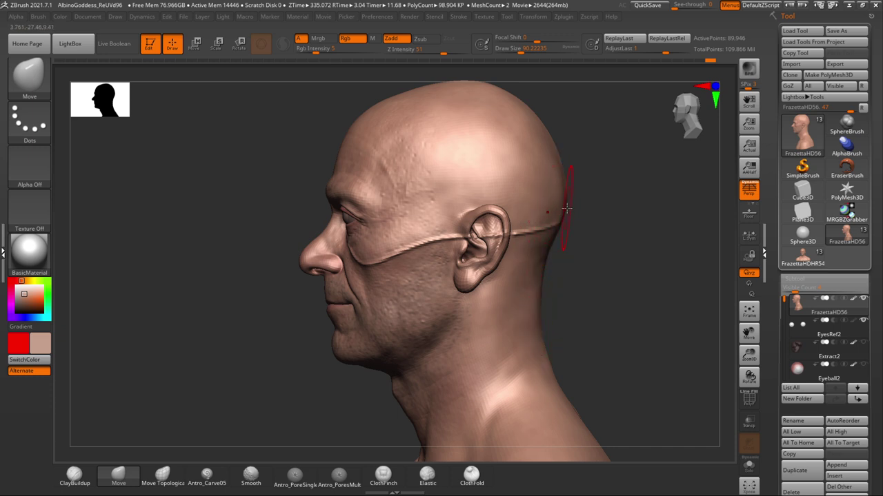
pyautogui.keyDown('alt'); pyautogui.moveTo(619, 275); pyautogui.dragTo(626, 301); pyautogui.keyUp('alt')
# - Carve a curved guide line behind the ear up to the back of the skull with Antro_Carve05 at draw size about 31
pyautogui.press('space')
pyautogui.moveTo(517, 275); pyautogui.dragTo(509, 274)
pyautogui.moveTo(612, 263); pyautogui.dragTo(619, 275)
pyautogui.moveTo(618, 275); pyautogui.dragTo(627, 275, button='right')
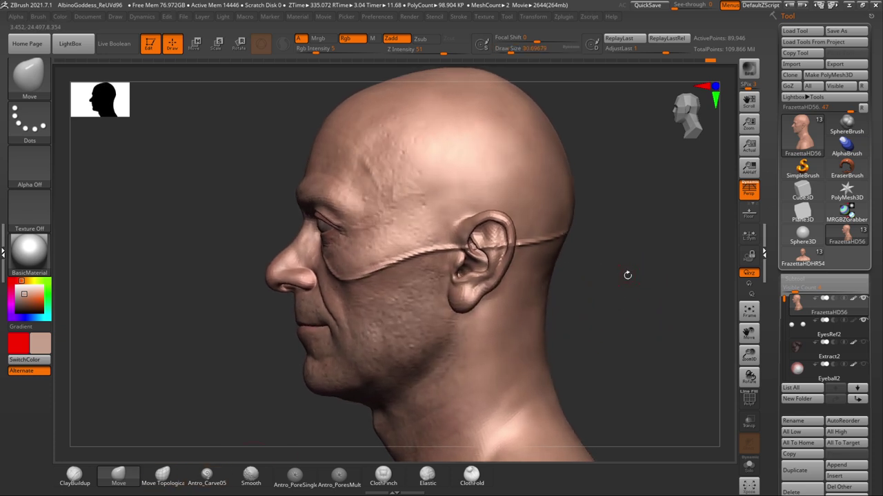
pyautogui.click(206, 476)
pyautogui.moveTo(619, 267); pyautogui.dragTo(601, 265)
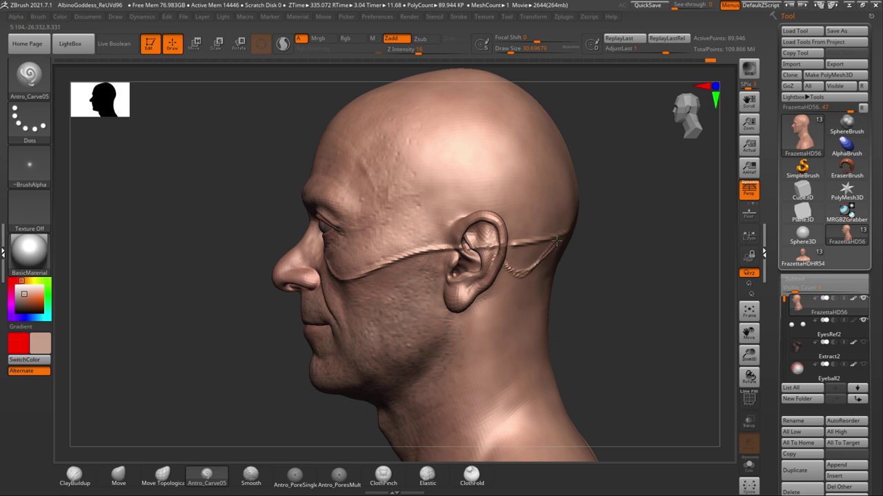
pyautogui.moveTo(509, 273); pyautogui.dragTo(556, 238)
pyautogui.moveTo(605, 268)
pyautogui.mouseDown()
pyautogui.moveTo(595, 279)
pyautogui.moveTo(599, 262)
pyautogui.mouseUp()
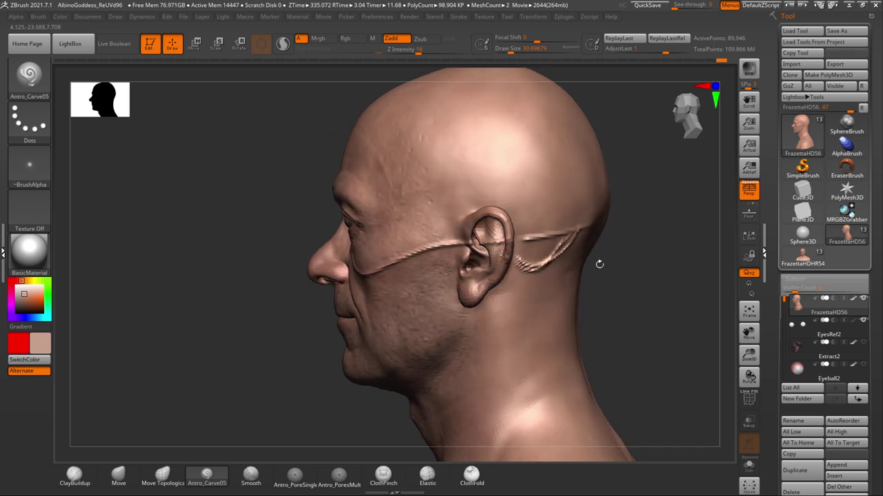
# - Carve a long line down the side of the neck from the base of the skull towards the collarbone
pyautogui.moveTo(615, 271); pyautogui.dragTo(598, 250)
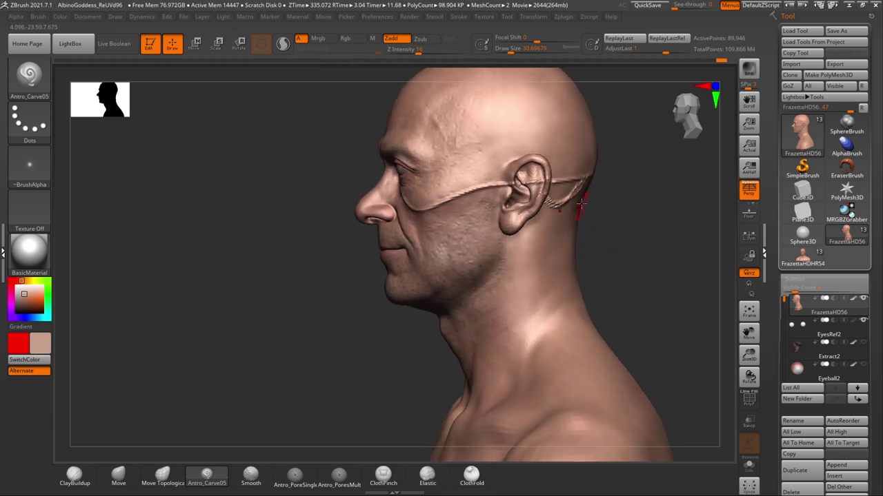
pyautogui.moveTo(550, 265); pyautogui.dragTo(523, 320)
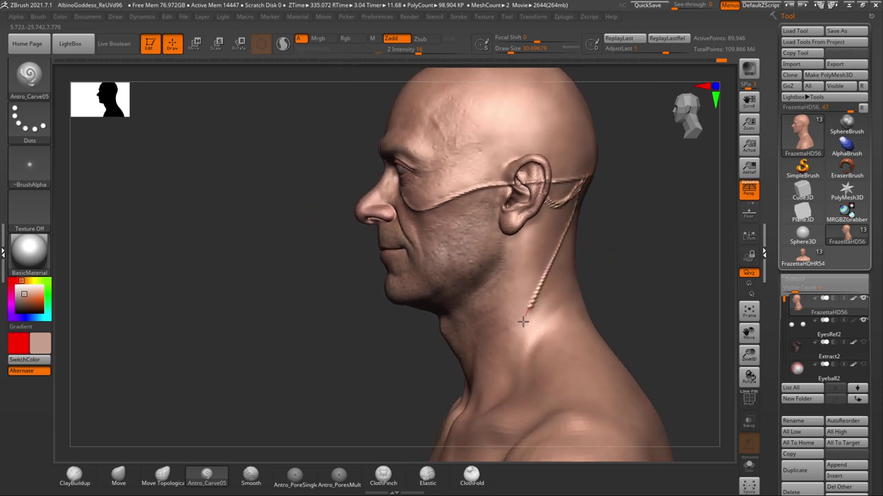
pyautogui.moveTo(500, 370); pyautogui.dragTo(491, 387)
pyautogui.moveTo(586, 266); pyautogui.dragTo(568, 260)
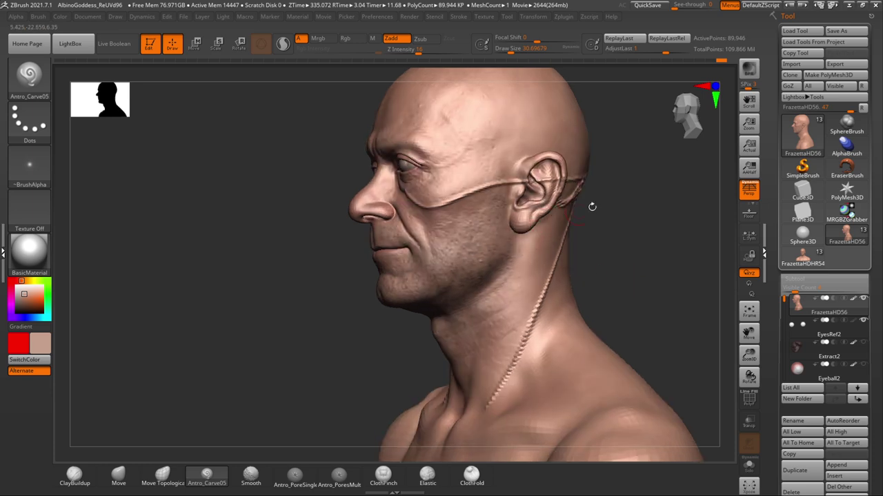
# - Carve a second line along the front edge of the neck muscle, from below the earlobe towards the pit of the neck
pyautogui.moveTo(582, 218); pyautogui.dragTo(560, 207)
pyautogui.moveTo(625, 215); pyautogui.dragTo(527, 206)
pyautogui.moveTo(619, 256); pyautogui.dragTo(632, 269)
pyautogui.moveTo(508, 252)
pyautogui.mouseDown()
pyautogui.moveTo(482, 311)
pyautogui.moveTo(458, 417)
pyautogui.mouseUp()
pyautogui.moveTo(593, 296)
pyautogui.mouseDown()
pyautogui.moveTo(607, 311)
pyautogui.moveTo(556, 283)
pyautogui.mouseUp()
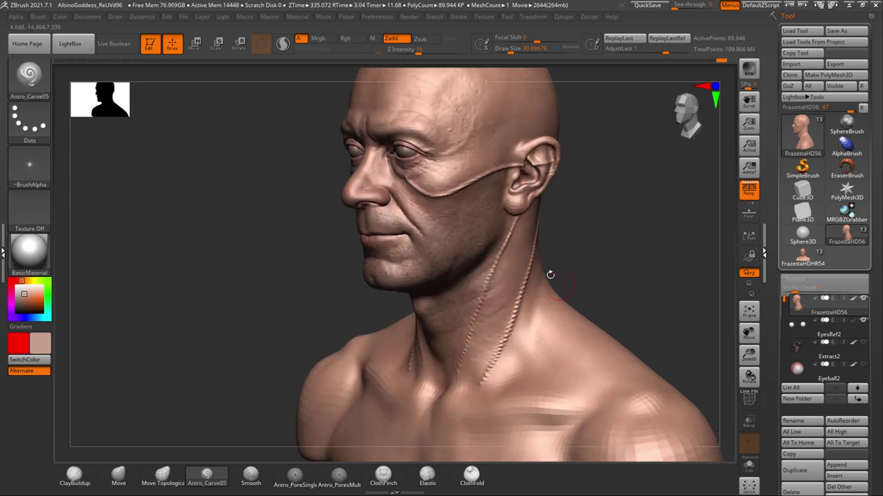
# - Reinforce the rear neck line and extend the front line down to the inner end of the collarbone
pyautogui.moveTo(604, 222); pyautogui.dragTo(576, 230)
pyautogui.moveTo(534, 270); pyautogui.dragTo(497, 353)
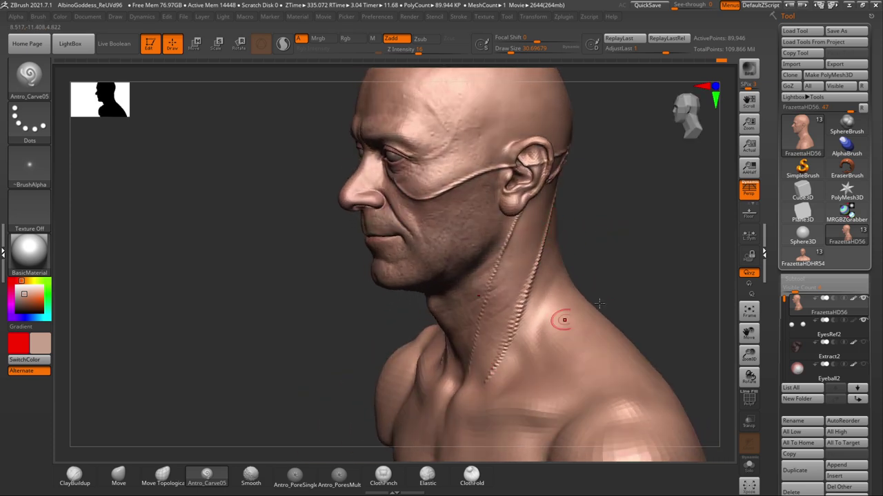
pyautogui.moveTo(608, 293); pyautogui.dragTo(631, 302)
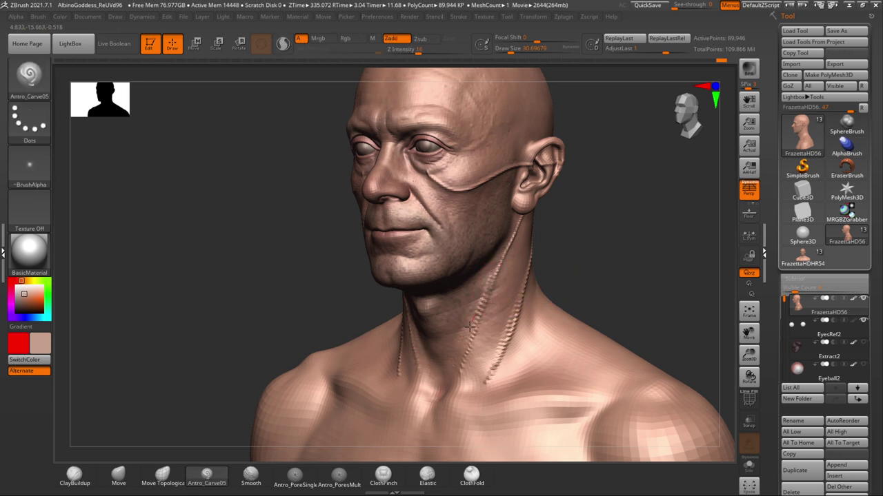
pyautogui.moveTo(455, 360); pyautogui.dragTo(449, 387)
# - Build up the lower neck muscle with more carved strokes alongside the front and rear guide lines
pyautogui.moveTo(614, 275)
pyautogui.keyDown('alt'); pyautogui.mouseDown()
pyautogui.moveTo(620, 260)
pyautogui.moveTo(647, 258)
pyautogui.mouseUp(); pyautogui.keyUp('alt')
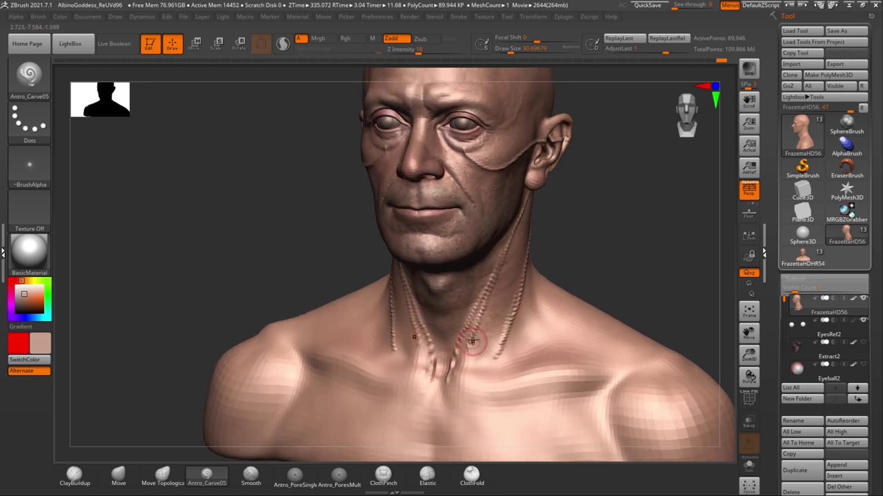
pyautogui.moveTo(527, 266); pyautogui.dragTo(526, 279, button='right')
pyautogui.moveTo(515, 294); pyautogui.dragTo(474, 367)
pyautogui.moveTo(516, 301); pyautogui.dragTo(484, 364)
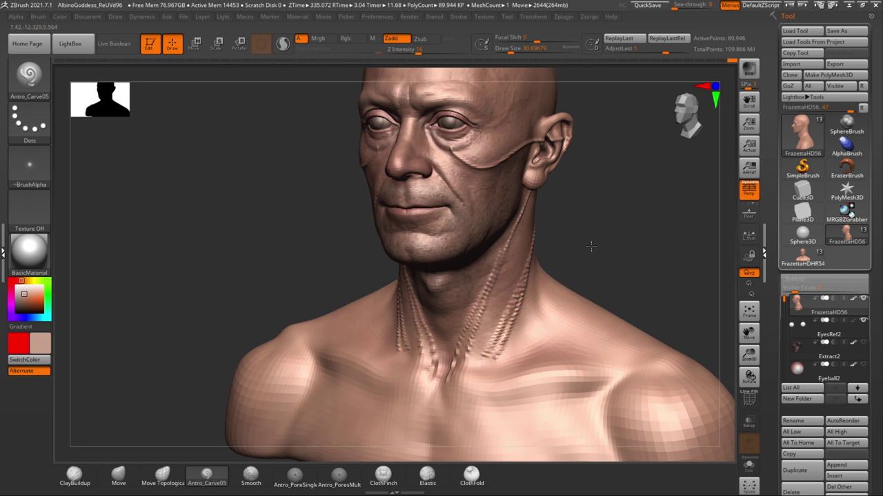
# - Carve extra strokes beside the rear guide line on the lower neck, towards the collarbone
pyautogui.moveTo(591, 246); pyautogui.dragTo(578, 251)
pyautogui.moveTo(521, 307); pyautogui.dragTo(518, 355)
pyautogui.moveTo(508, 324); pyautogui.dragTo(516, 365)
pyautogui.moveTo(591, 263); pyautogui.dragTo(633, 263)
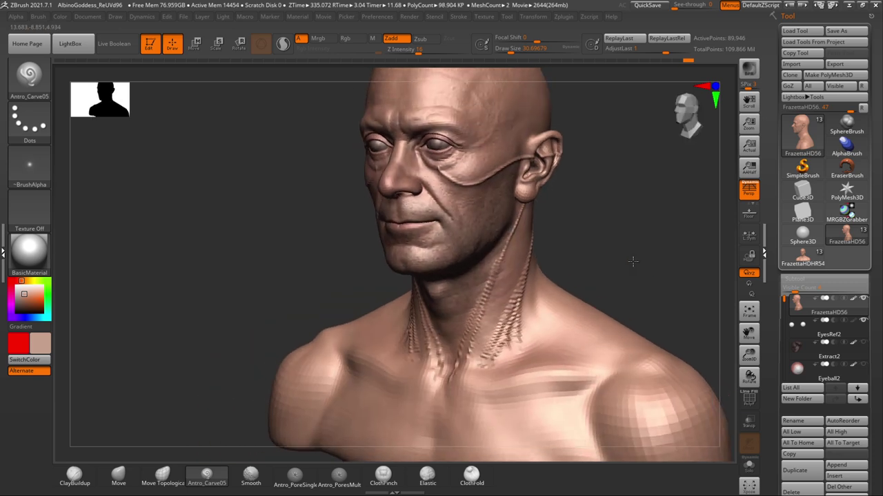
pyautogui.moveTo(632, 262); pyautogui.dragTo(609, 232, button='right')
pyautogui.keyDown('shift'); pyautogui.moveTo(615, 259); pyautogui.dragTo(633, 309); pyautogui.keyUp('shift')
pyautogui.moveTo(633, 309); pyautogui.dragTo(605, 303, button='right')
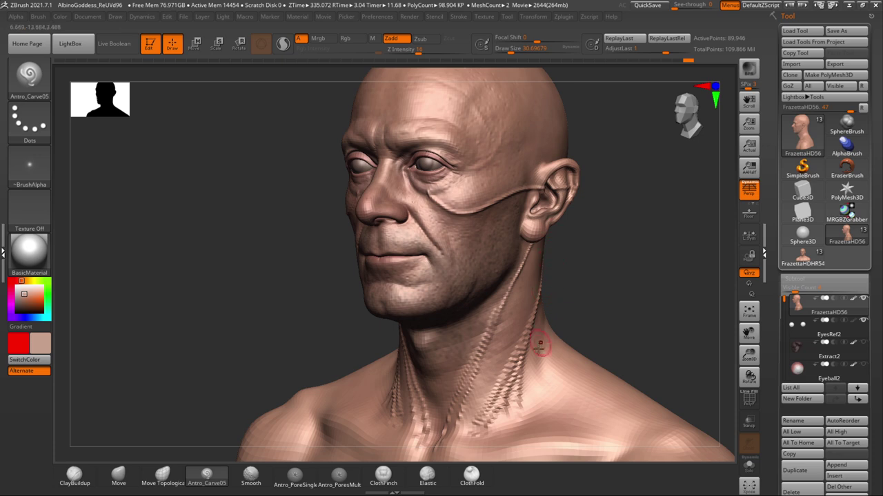
pyautogui.keyDown('ctrl'); pyautogui.moveTo(586, 299); pyautogui.dragTo(599, 287, button='right'); pyautogui.keyUp('ctrl')
pyautogui.moveTo(571, 297); pyautogui.dragTo(518, 295)
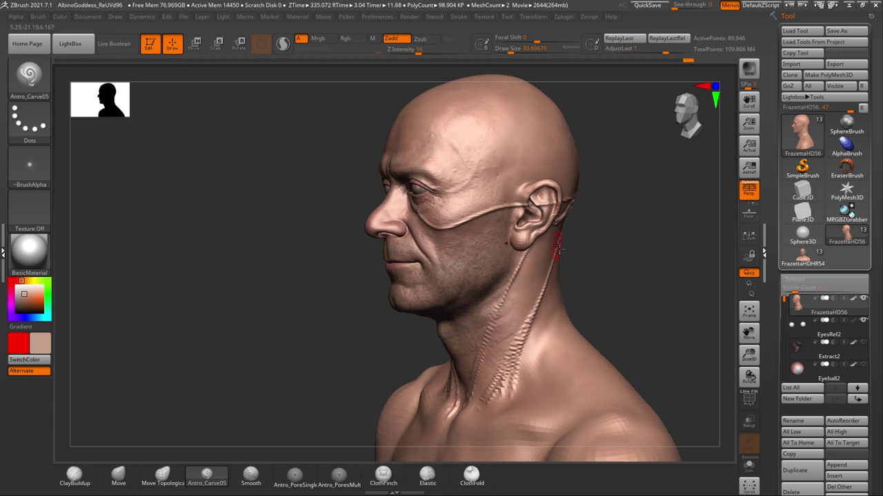
# - Carve the skull base line across the back of the head and add a V-shaped mark at its centre
pyautogui.moveTo(565, 245); pyautogui.dragTo(620, 251, button='right')
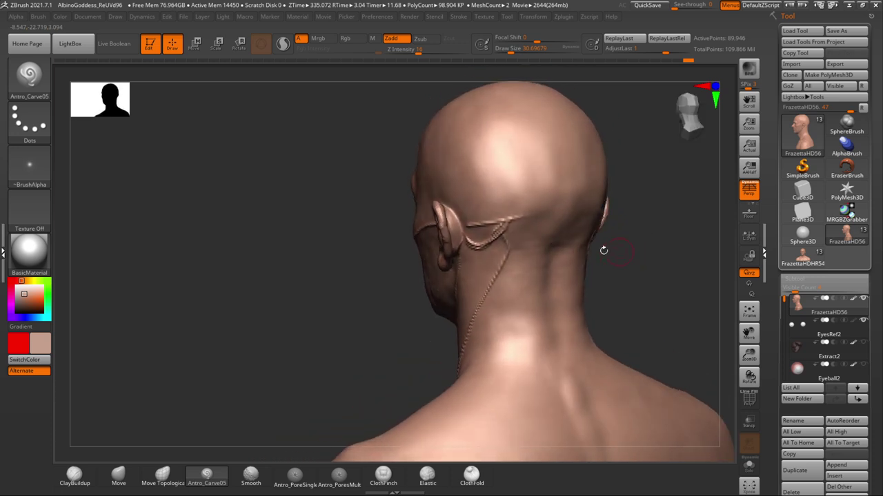
pyautogui.moveTo(503, 222); pyautogui.dragTo(585, 218)
pyautogui.hotkey('ctrl', 'z')
pyautogui.moveTo(511, 217); pyautogui.dragTo(613, 211)
pyautogui.moveTo(642, 213)
pyautogui.mouseDown(button='right')
pyautogui.moveTo(650, 218)
pyautogui.moveTo(620, 214)
pyautogui.mouseUp(button='right')
pyautogui.moveTo(548, 192); pyautogui.dragTo(581, 213)
pyautogui.moveTo(667, 249)
pyautogui.mouseDown()
pyautogui.moveTo(692, 250)
pyautogui.moveTo(642, 237)
pyautogui.moveTo(656, 231)
pyautogui.moveTo(570, 242)
pyautogui.moveTo(553, 231)
pyautogui.mouseUp()
pyautogui.click(121, 477)
pyautogui.press('space')
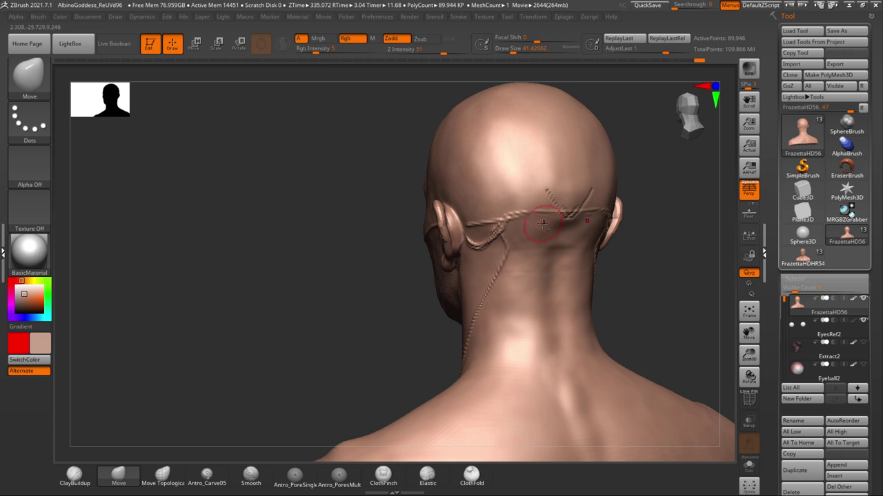
pyautogui.moveTo(640, 256); pyautogui.dragTo(610, 254)
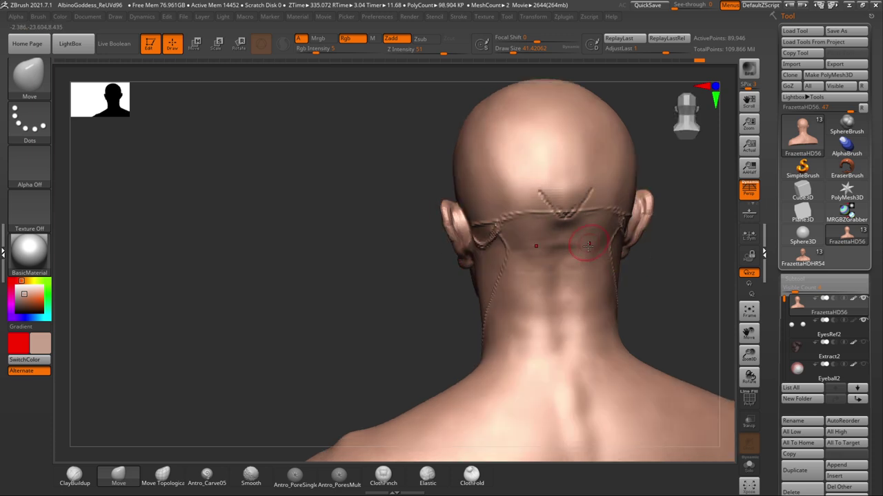
pyautogui.moveTo(629, 320); pyautogui.dragTo(654, 318)
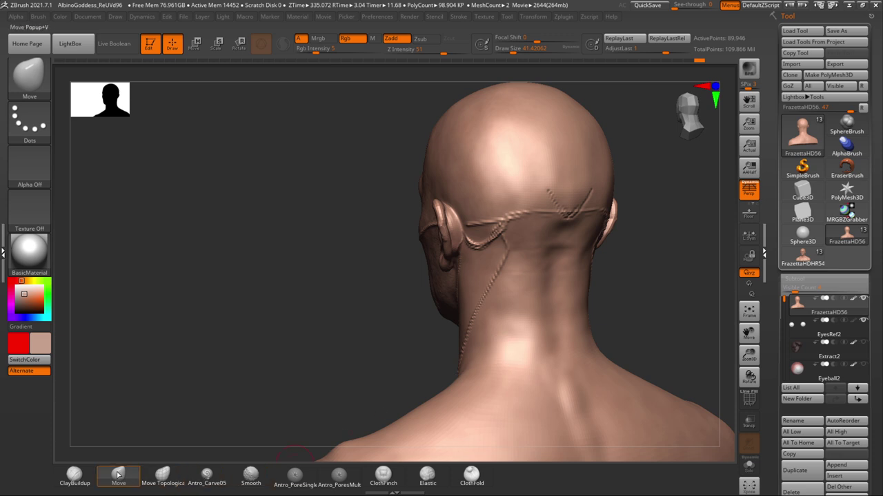
pyautogui.moveTo(654, 307); pyautogui.dragTo(637, 306)
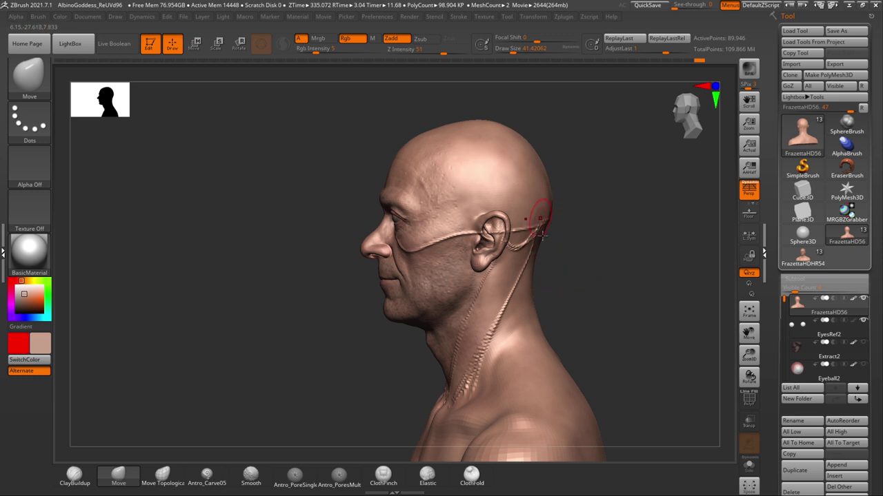
pyautogui.moveTo(613, 213); pyautogui.dragTo(619, 253)
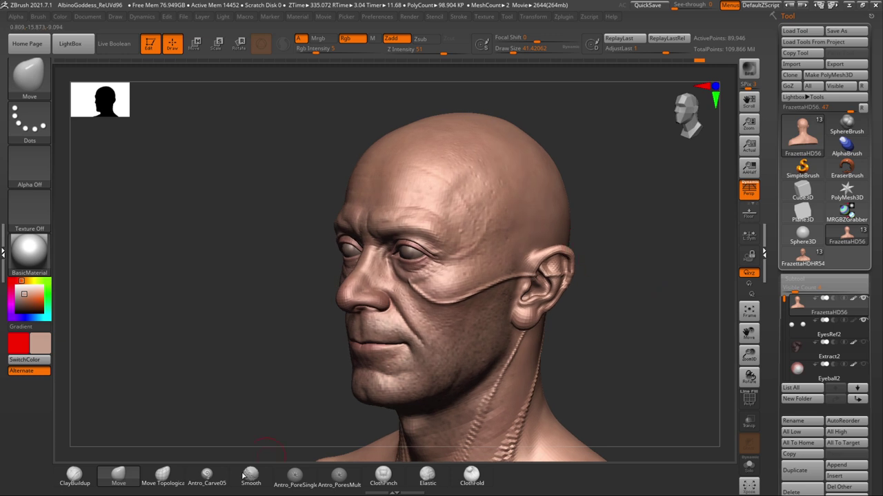
# - Carve the temporal ridge with Antro_Carve05 at a draw size of about 32.7, from the upper forehead's side down past the brow
pyautogui.click(211, 483)
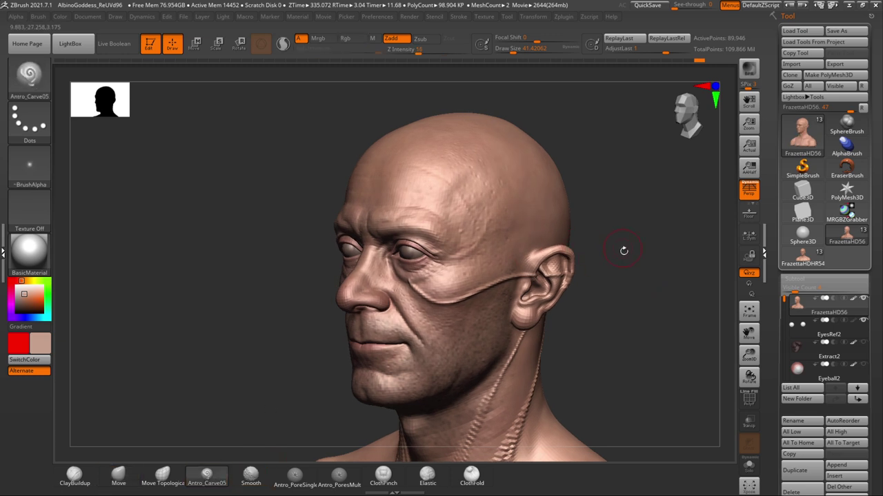
pyautogui.keyDown('alt'); pyautogui.moveTo(622, 249); pyautogui.dragTo(626, 263); pyautogui.keyUp('alt')
pyautogui.press('space')
pyautogui.moveTo(459, 212); pyautogui.dragTo(455, 212)
pyautogui.moveTo(603, 191); pyautogui.dragTo(616, 196)
pyautogui.moveTo(479, 208); pyautogui.dragTo(467, 200)
pyautogui.moveTo(604, 198)
pyautogui.mouseDown()
pyautogui.moveTo(616, 199)
pyautogui.moveTo(601, 188)
pyautogui.moveTo(576, 192)
pyautogui.mouseUp()
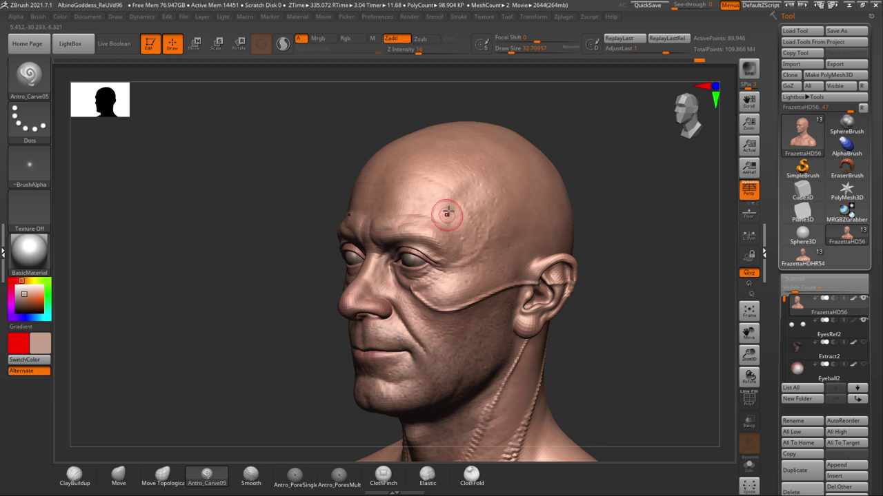
pyautogui.moveTo(473, 177); pyautogui.dragTo(462, 187)
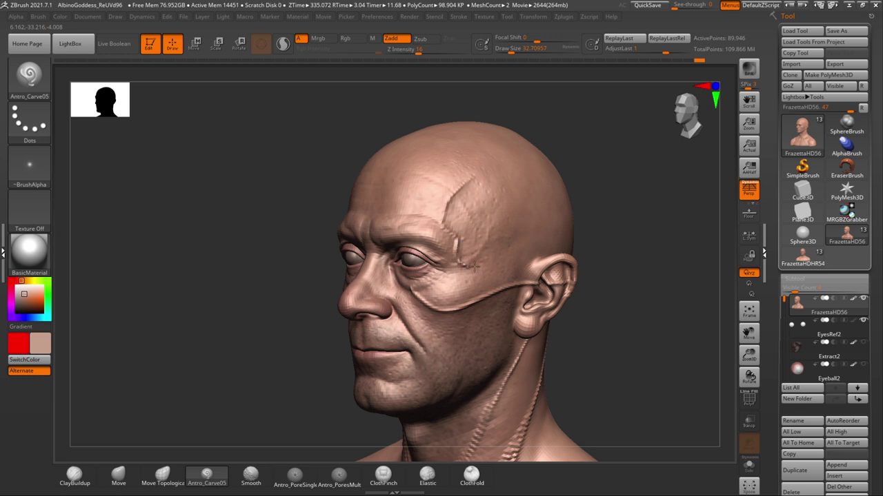
pyautogui.moveTo(606, 253); pyautogui.dragTo(583, 256)
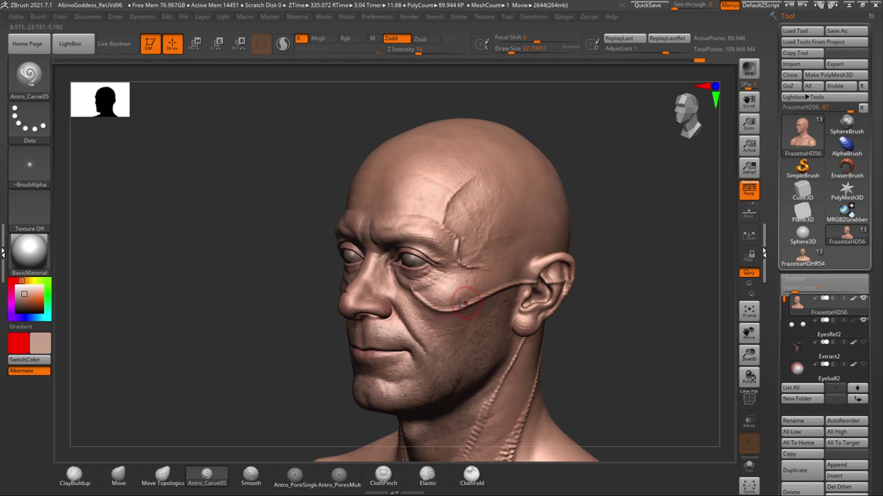
pyautogui.moveTo(434, 280)
pyautogui.mouseDown()
pyautogui.moveTo(442, 293)
pyautogui.moveTo(419, 296)
pyautogui.moveTo(439, 306)
pyautogui.mouseUp()
# - Extend the temporal ridge line upward and back over the side of the skull
pyautogui.moveTo(598, 262)
pyautogui.mouseDown()
pyautogui.moveTo(607, 258)
pyautogui.moveTo(561, 244)
pyautogui.moveTo(539, 208)
pyautogui.mouseUp()
pyautogui.moveTo(462, 195); pyautogui.dragTo(491, 169)
pyautogui.hotkey('ctrl', 'z')
pyautogui.moveTo(447, 212); pyautogui.dragTo(488, 169)
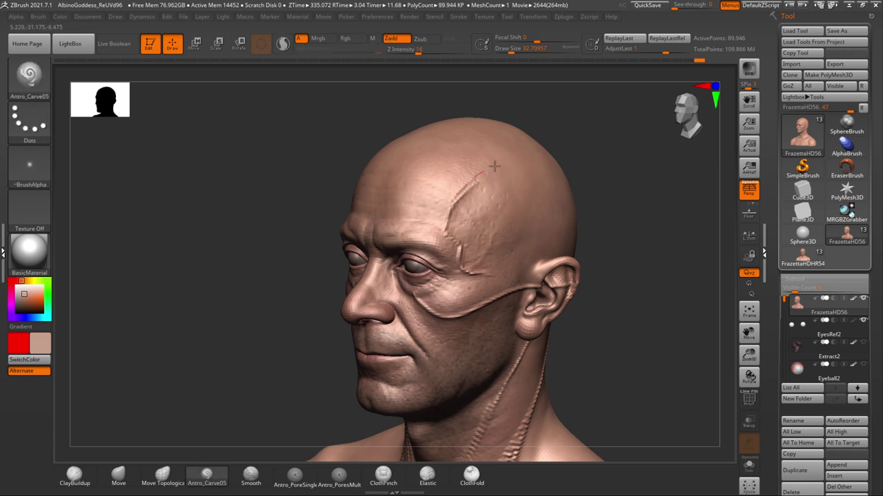
pyautogui.moveTo(581, 169); pyautogui.dragTo(552, 185)
pyautogui.moveTo(472, 185)
pyautogui.mouseDown()
pyautogui.moveTo(512, 158)
pyautogui.moveTo(560, 152)
pyautogui.moveTo(551, 150)
pyautogui.mouseUp()
pyautogui.moveTo(661, 220)
pyautogui.mouseDown()
pyautogui.moveTo(659, 195)
pyautogui.moveTo(670, 213)
pyautogui.moveTo(653, 202)
pyautogui.moveTo(646, 214)
pyautogui.moveTo(595, 205)
pyautogui.moveTo(605, 227)
pyautogui.moveTo(600, 209)
pyautogui.moveTo(591, 214)
pyautogui.moveTo(614, 209)
pyautogui.moveTo(605, 201)
pyautogui.moveTo(587, 218)
pyautogui.moveTo(534, 224)
pyautogui.mouseUp()
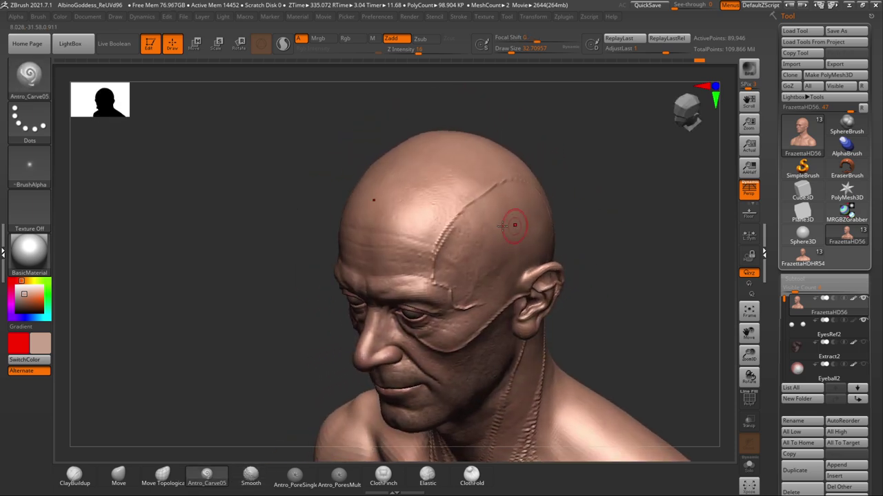
pyautogui.keyDown('shift'); pyautogui.moveTo(573, 191); pyautogui.dragTo(549, 247); pyautogui.keyUp('shift')
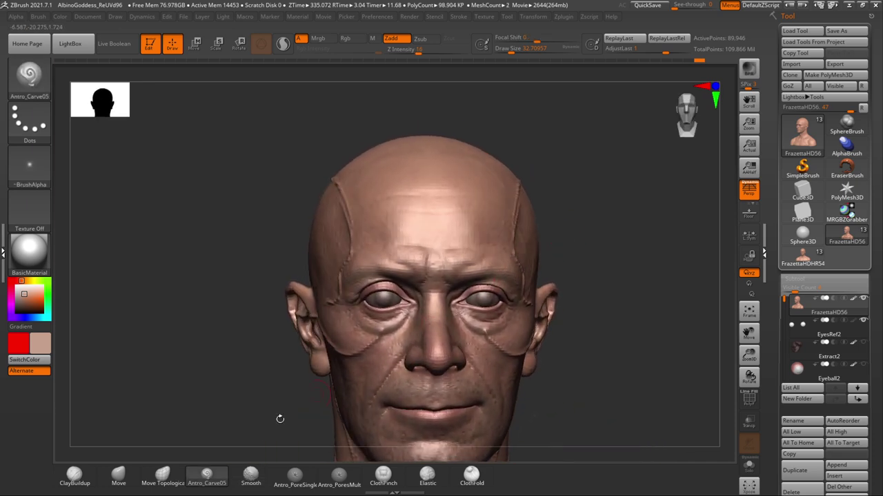
# - Adjust the upper sides of the skull near the temporal lines using the Move brush at a draw size of about 97.2
pyautogui.click(119, 476)
pyautogui.press('space')
pyautogui.moveTo(528, 172)
pyautogui.mouseDown()
pyautogui.moveTo(512, 172)
pyautogui.moveTo(516, 162)
pyautogui.moveTo(525, 167)
pyautogui.moveTo(511, 159)
pyautogui.moveTo(533, 170)
pyautogui.moveTo(560, 160)
pyautogui.mouseUp()
pyautogui.press('space')
pyautogui.press('space')
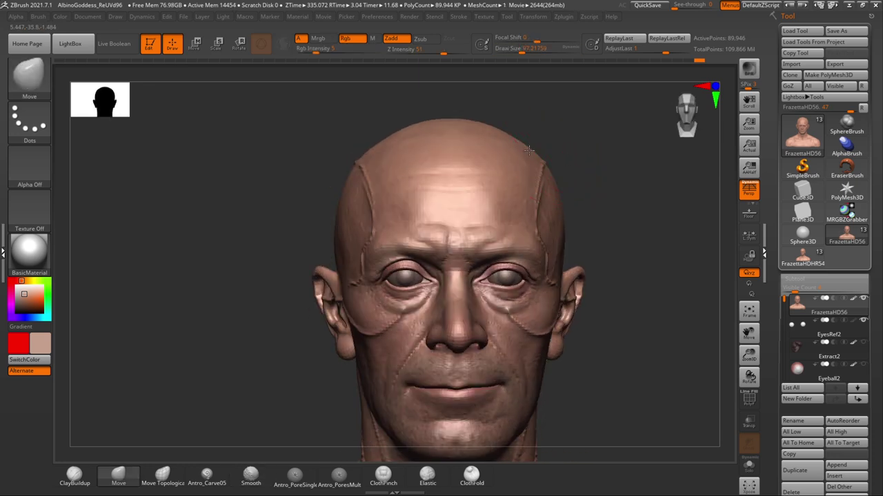
pyautogui.moveTo(561, 203); pyautogui.dragTo(585, 198)
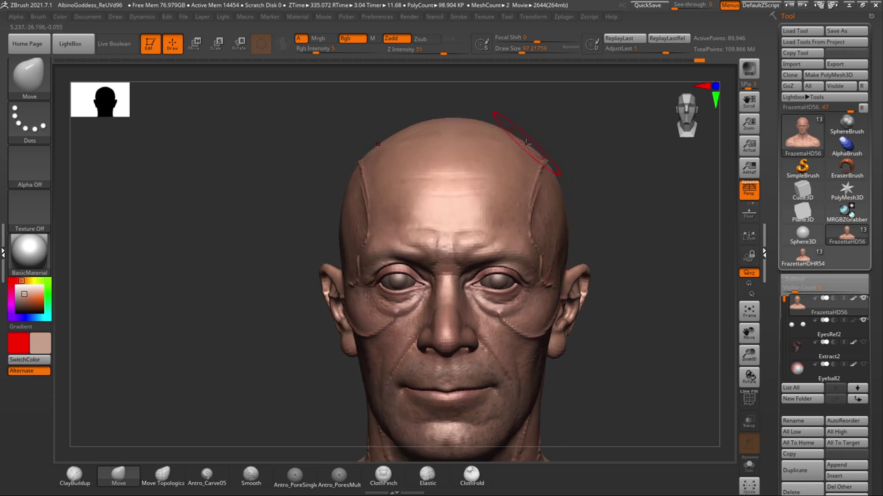
pyautogui.keyDown('shift'); pyautogui.moveTo(542, 140); pyautogui.dragTo(538, 164); pyautogui.keyUp('shift')
pyautogui.moveTo(586, 196)
pyautogui.mouseDown()
pyautogui.moveTo(616, 207)
pyautogui.moveTo(613, 231)
pyautogui.moveTo(672, 248)
pyautogui.moveTo(620, 235)
pyautogui.moveTo(636, 244)
pyautogui.mouseUp()
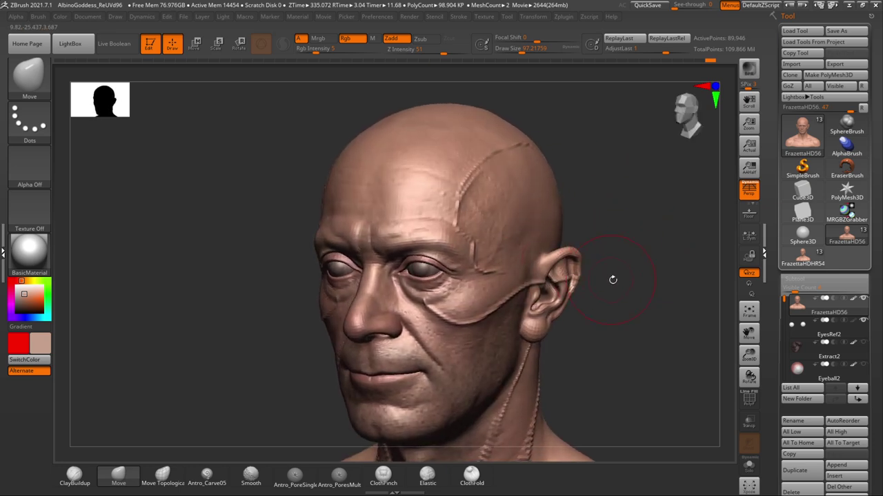
# - Examine the marked landmarks and overall head shape from both three-quarter sides and at bust distance
pyautogui.moveTo(610, 279); pyautogui.dragTo(623, 288)
pyautogui.keyDown('alt'); pyautogui.moveTo(624, 288); pyautogui.dragTo(616, 264); pyautogui.keyUp('alt')
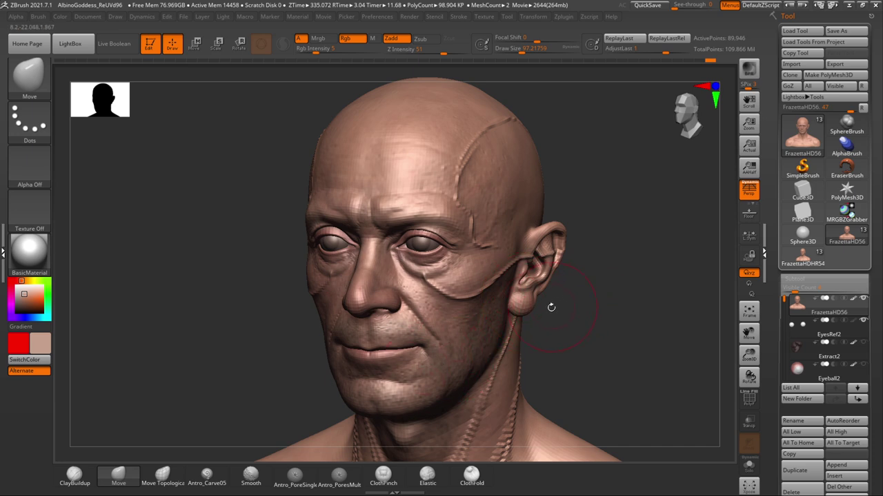
pyautogui.keyDown('alt'); pyautogui.moveTo(564, 316); pyautogui.dragTo(511, 184); pyautogui.keyUp('alt')
pyautogui.keyDown('alt'); pyautogui.moveTo(574, 176); pyautogui.dragTo(588, 251); pyautogui.keyUp('alt')
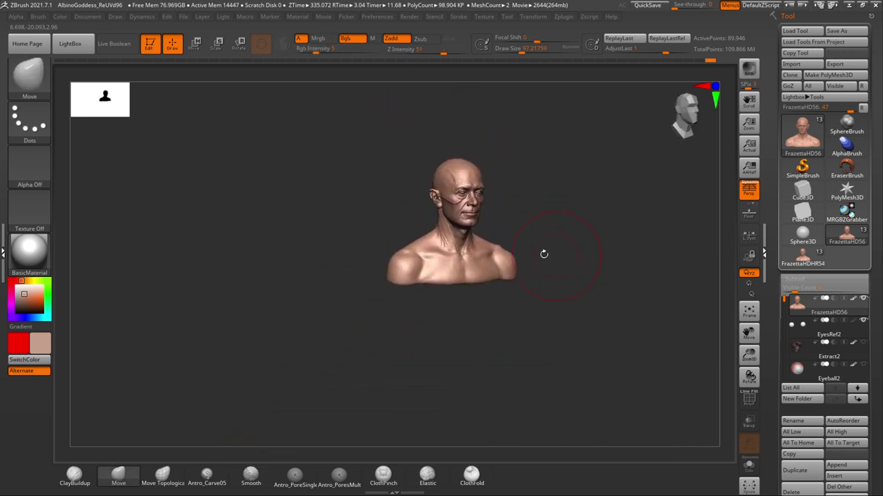
pyautogui.press('space')
pyautogui.moveTo(500, 223); pyautogui.dragTo(464, 225)
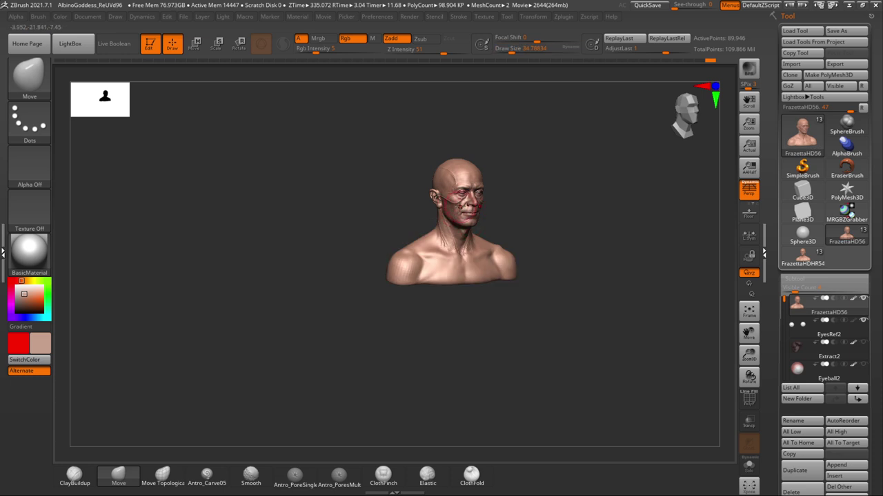
pyautogui.moveTo(542, 254)
pyautogui.keyDown('alt'); pyautogui.mouseDown()
pyautogui.moveTo(549, 242)
pyautogui.moveTo(549, 259)
pyautogui.mouseUp(); pyautogui.keyUp('alt')
pyautogui.moveTo(522, 213)
pyautogui.mouseDown()
pyautogui.moveTo(495, 223)
pyautogui.moveTo(529, 220)
pyautogui.mouseUp()
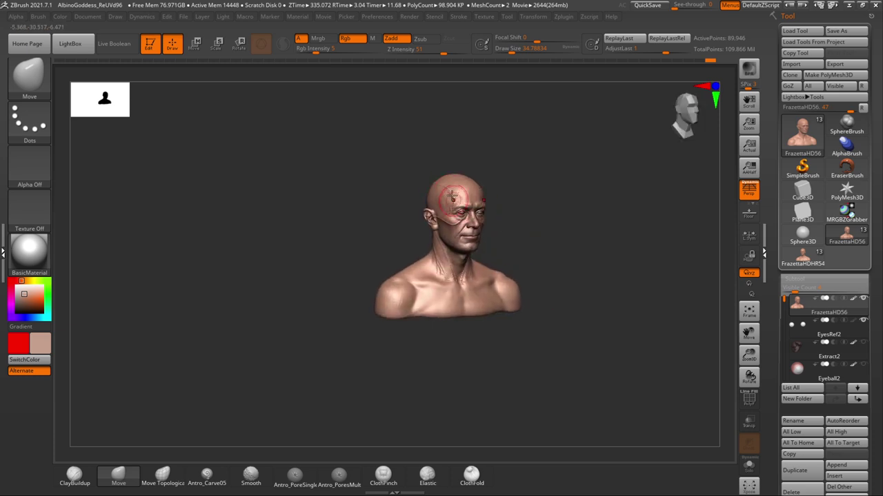
pyautogui.moveTo(580, 293)
pyautogui.mouseDown()
pyautogui.moveTo(550, 293)
pyautogui.moveTo(621, 319)
pyautogui.moveTo(613, 327)
pyautogui.moveTo(606, 308)
pyautogui.moveTo(612, 326)
pyautogui.moveTo(625, 271)
pyautogui.moveTo(623, 295)
pyautogui.mouseUp()
# - Undo the skull adjustments and the carved temporal ridge lines, keeping the cheekbone line
pyautogui.hotkey('ctrl', 'z')
pyautogui.hotkey('ctrl', 'z')
pyautogui.hotkey('ctrl', 'z')
pyautogui.hotkey('ctrl', 'z')
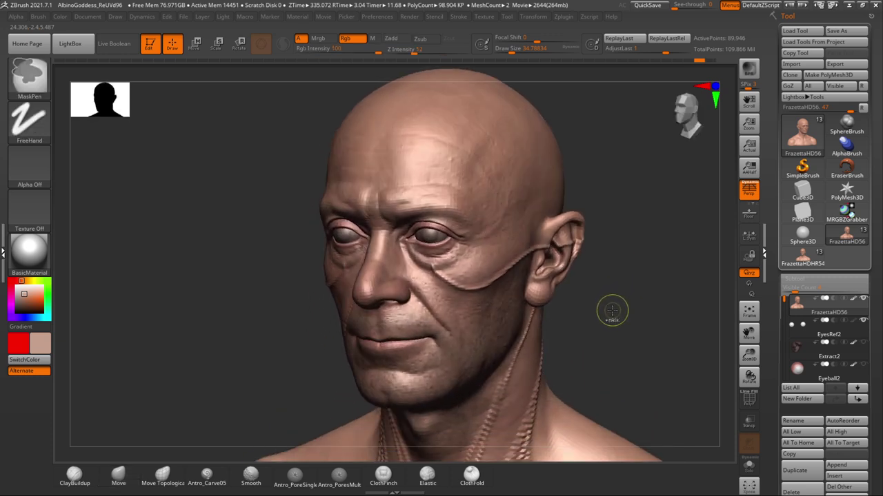
pyautogui.hotkey('ctrl', 'z')
pyautogui.hotkey('ctrl', 'z')
pyautogui.hotkey('ctrl', 'z')
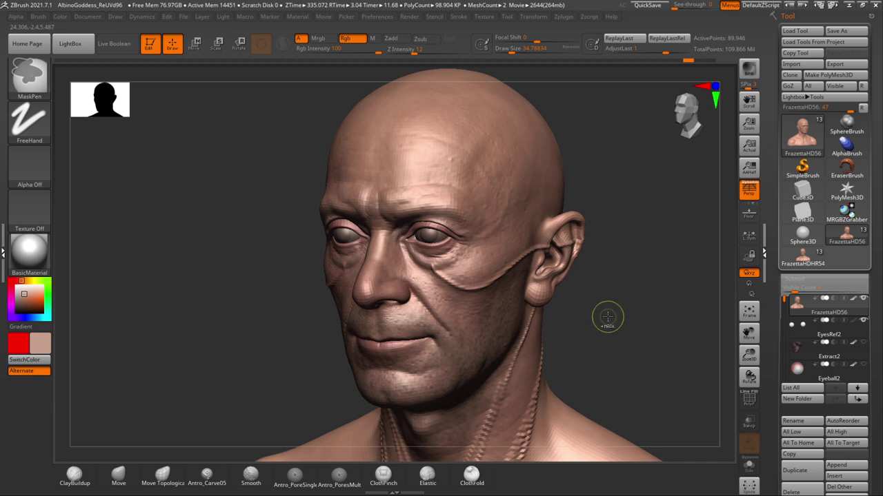
# - Undo the carved neck and cheekbone guide lines, stepping back to the lower subdivision level
pyautogui.hotkey('ctrl', 'z')
pyautogui.hotkey('ctrl', 'z')
pyautogui.hotkey('ctrl', 'z')
pyautogui.hotkey('ctrl', 'z')
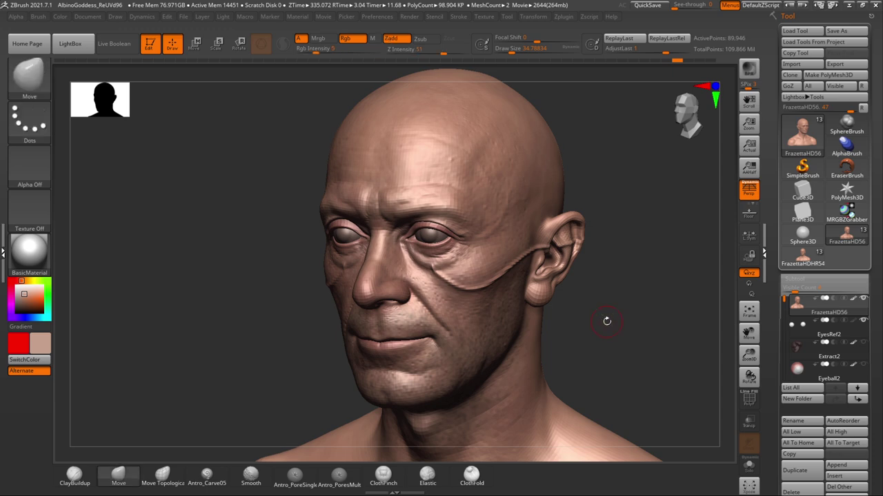
pyautogui.moveTo(607, 320); pyautogui.dragTo(602, 321)
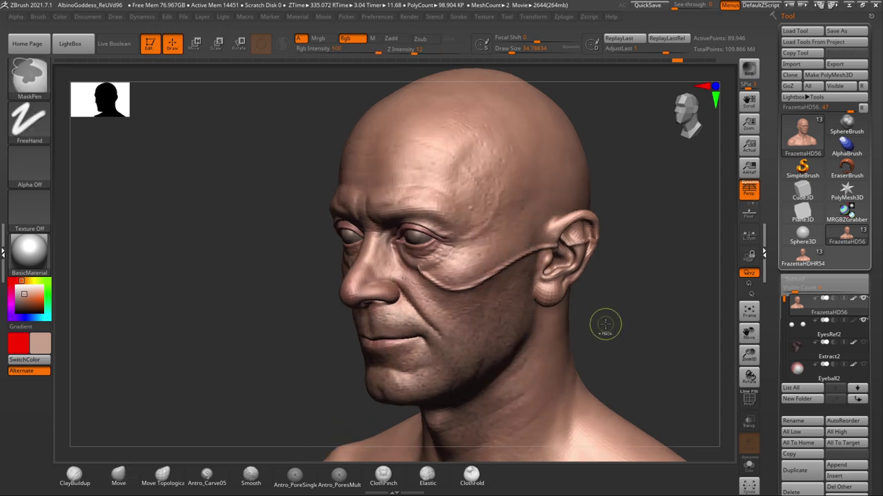
pyautogui.hotkey('ctrl', 'z')
pyautogui.hotkey('ctrl', 'z')
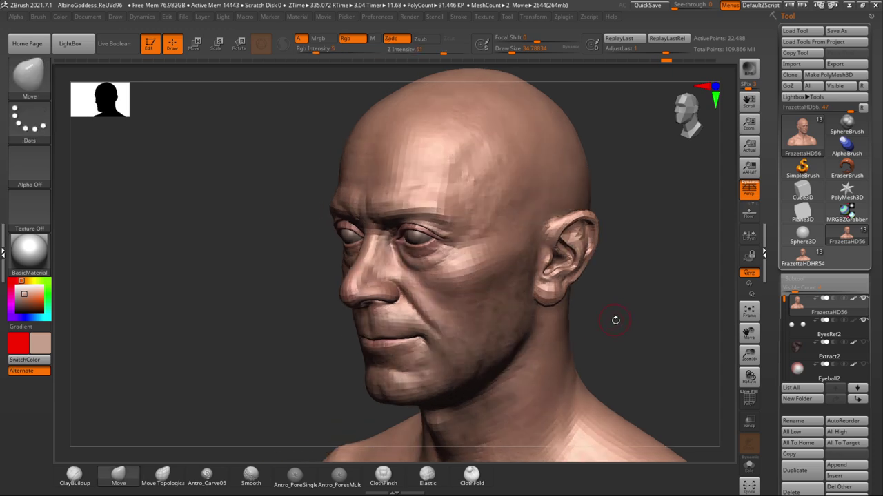
# - Return the head to its higher subdivision level and turn off the FrazettaHD56 subtool's polypaint
pyautogui.press('d')
pyautogui.keyDown('shift'); pyautogui.moveTo(623, 319); pyautogui.dragTo(594, 353); pyautogui.keyUp('shift')
pyautogui.press('d')
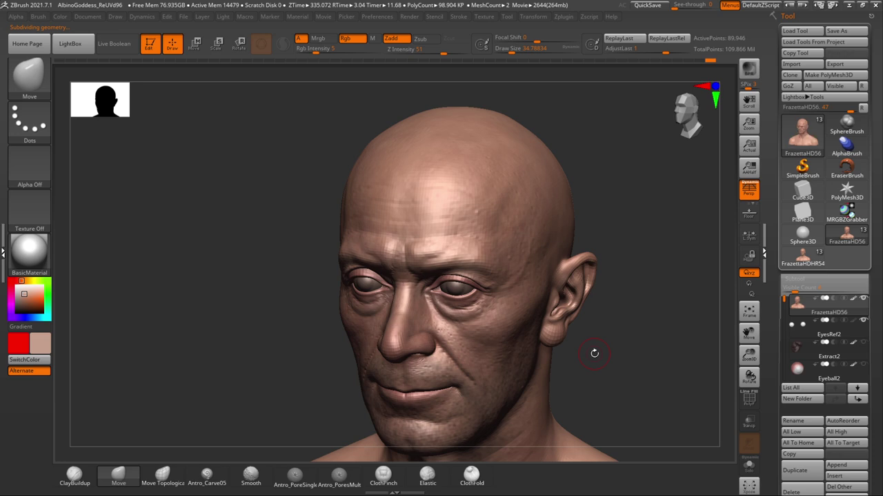
pyautogui.click(854, 300)
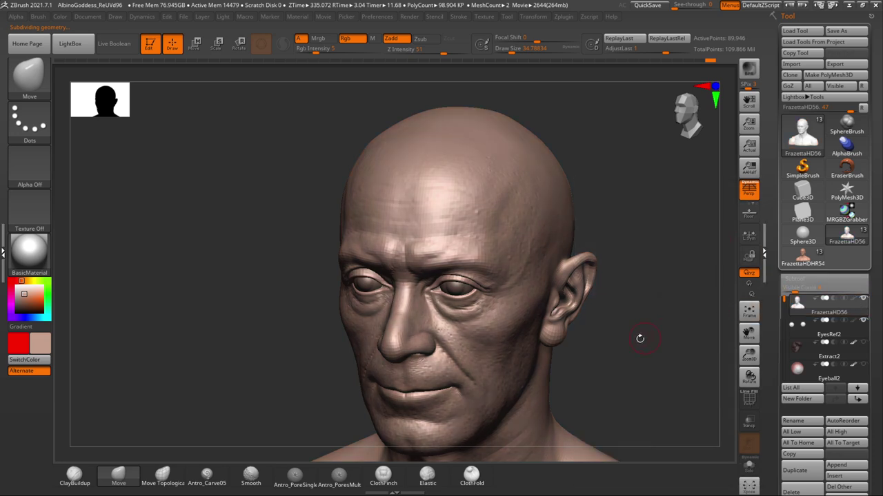
pyautogui.keyDown('alt'); pyautogui.moveTo(639, 338); pyautogui.dragTo(607, 288); pyautogui.keyUp('alt')
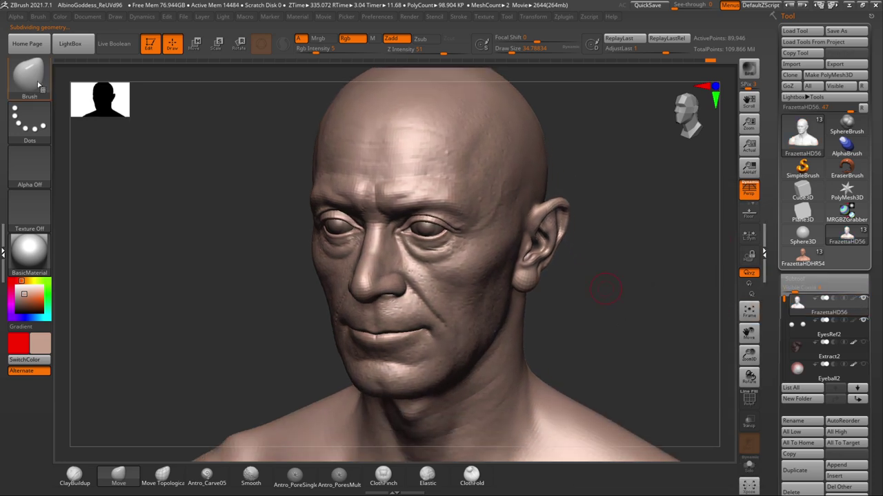
# - Flatten the cheekbone plane below the outer eye corner with the Flatten brush, using draw sizes of about 30.7 and 59.2
pyautogui.click(38, 84)
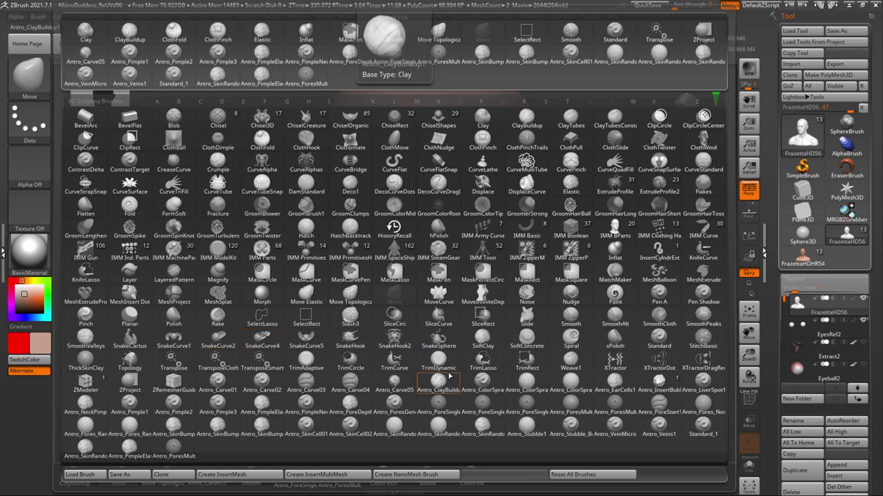
pyautogui.click(85, 209)
pyautogui.moveTo(277, 291)
pyautogui.mouseDown()
pyautogui.moveTo(593, 296)
pyautogui.moveTo(623, 310)
pyautogui.moveTo(609, 302)
pyautogui.moveTo(613, 279)
pyautogui.mouseUp()
pyautogui.press('s')
pyautogui.click(457, 281)
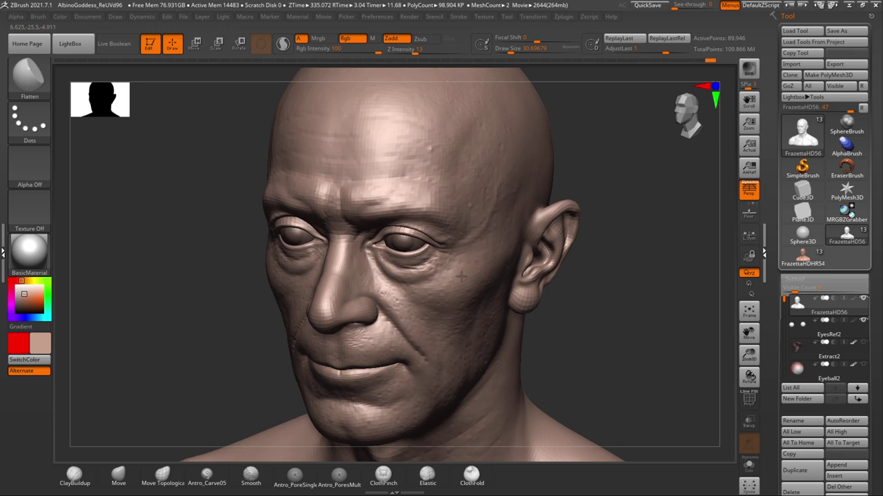
pyautogui.moveTo(449, 286); pyautogui.dragTo(457, 275)
pyautogui.press('s')
pyautogui.click(473, 269)
pyautogui.moveTo(559, 261)
pyautogui.mouseDown()
pyautogui.moveTo(599, 254)
pyautogui.moveTo(576, 300)
pyautogui.moveTo(590, 305)
pyautogui.moveTo(574, 315)
pyautogui.moveTo(576, 302)
pyautogui.mouseUp()
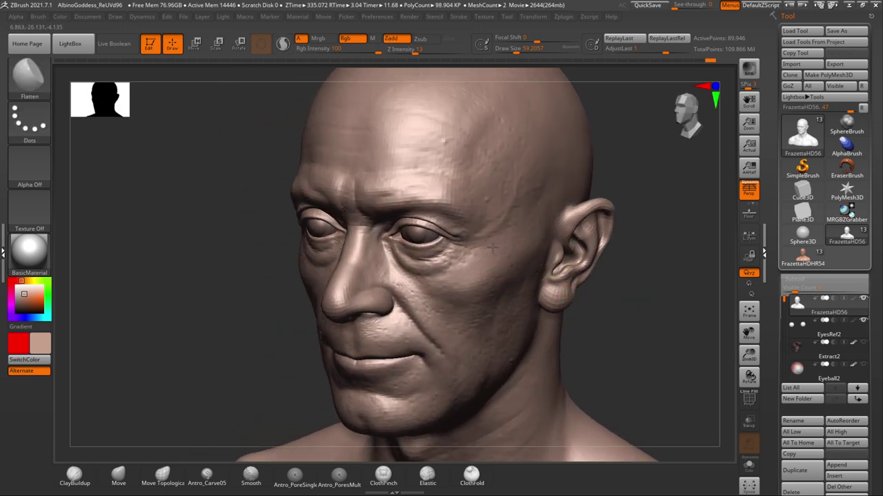
# - Flatten the front cheekbone plane below the eye from the opposite three-quarter side, at a draw size of about 30.7
pyautogui.moveTo(603, 269); pyautogui.dragTo(639, 270)
pyautogui.press('space')
pyautogui.click(511, 296)
pyautogui.moveTo(578, 291); pyautogui.dragTo(610, 305)
pyautogui.press('space')
pyautogui.click(412, 266)
pyautogui.moveTo(422, 264); pyautogui.dragTo(390, 280)
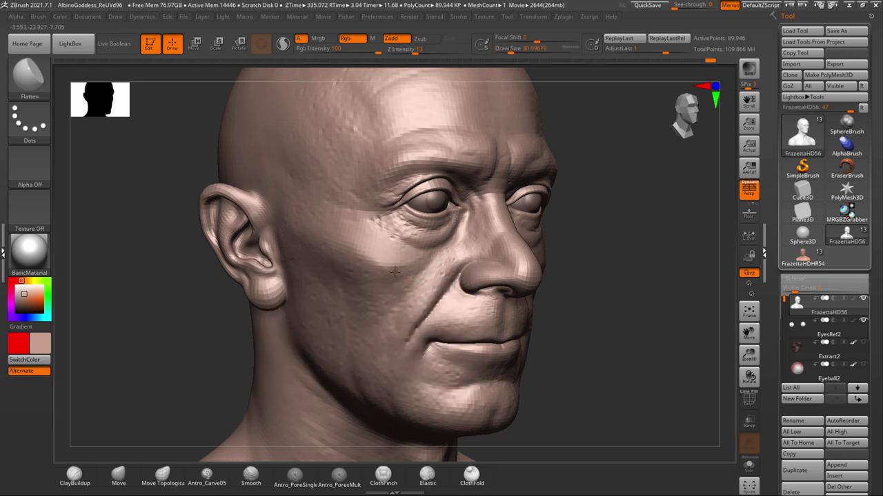
# - Carve a guide line along the lower edge of the cheekbone with the Antro_Carve05 brush at a draw size of about 59.2
pyautogui.moveTo(597, 264)
pyautogui.mouseDown()
pyautogui.moveTo(608, 258)
pyautogui.moveTo(600, 260)
pyautogui.mouseUp()
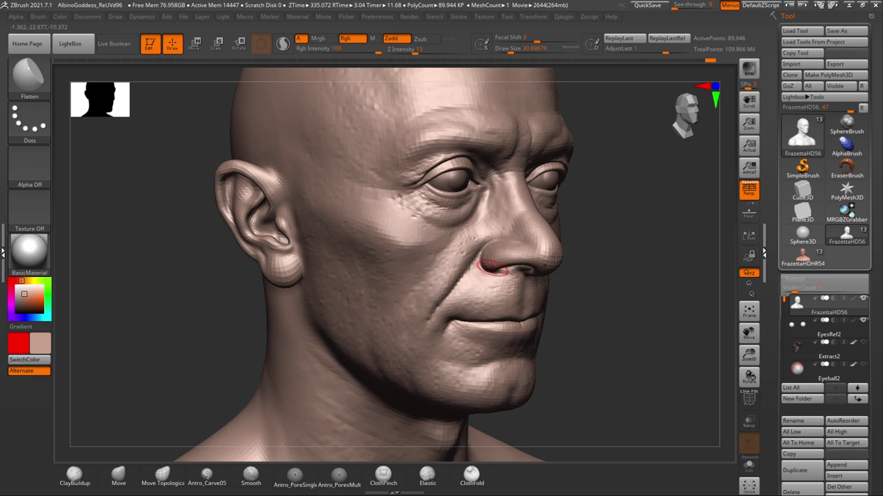
pyautogui.moveTo(683, 268); pyautogui.dragTo(637, 270)
pyautogui.moveTo(705, 287)
pyautogui.keyDown('alt'); pyautogui.mouseDown()
pyautogui.moveTo(635, 292)
pyautogui.moveTo(656, 296)
pyautogui.mouseUp(); pyautogui.keyUp('alt')
pyautogui.moveTo(651, 297)
pyautogui.keyDown('alt'); pyautogui.mouseDown()
pyautogui.moveTo(609, 293)
pyautogui.moveTo(620, 300)
pyautogui.mouseUp(); pyautogui.keyUp('alt')
pyautogui.keyDown('alt'); pyautogui.moveTo(621, 300); pyautogui.dragTo(603, 287); pyautogui.keyUp('alt')
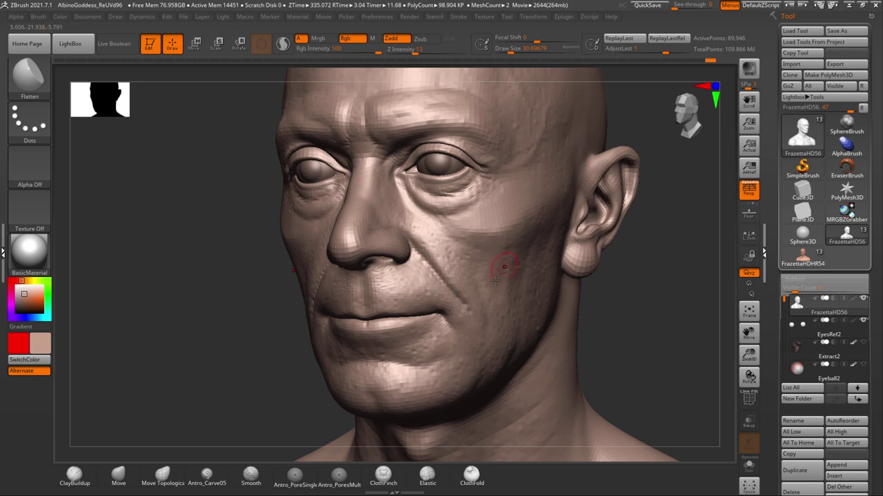
pyautogui.click(73, 476)
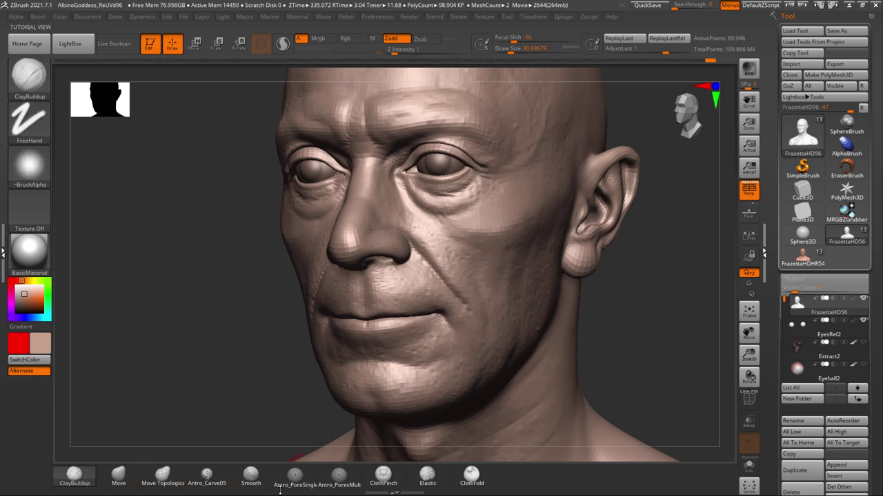
pyautogui.click(193, 485)
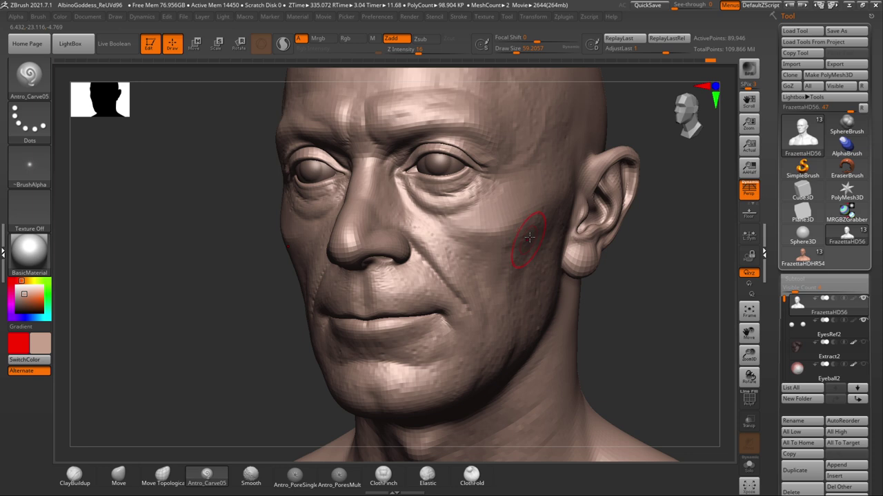
pyautogui.moveTo(450, 224); pyautogui.dragTo(494, 254)
pyautogui.hotkey('ctrl', 'z')
pyautogui.moveTo(441, 221); pyautogui.dragTo(526, 231)
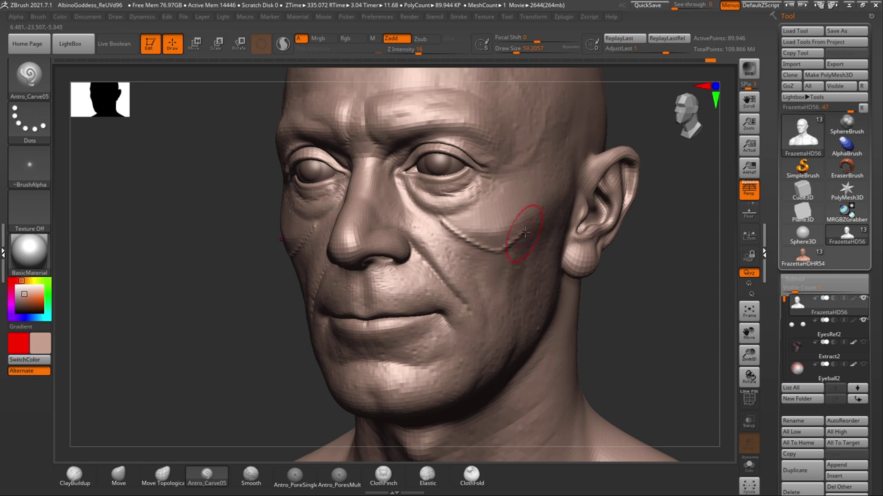
# - Carve diagonal guide lines from the cheekbone and under-eye area down to the mouth corner and upper lip
pyautogui.moveTo(486, 282); pyautogui.dragTo(463, 324)
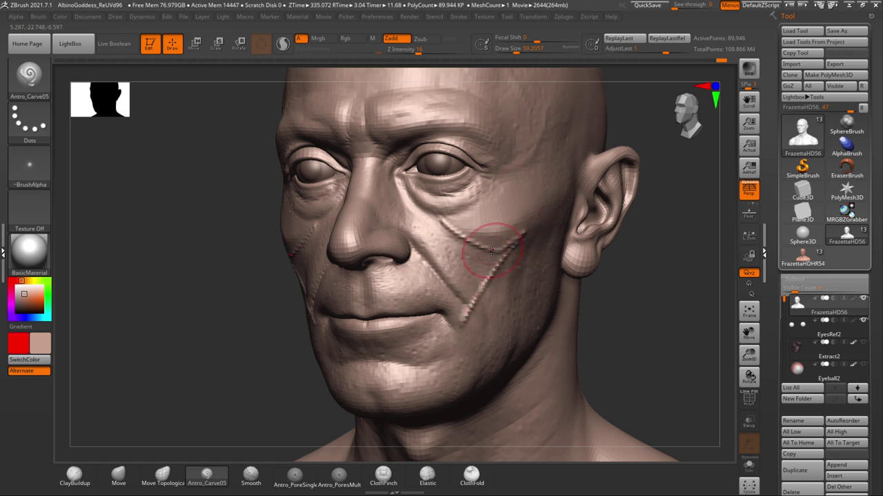
pyautogui.moveTo(481, 249); pyautogui.dragTo(443, 324)
pyautogui.moveTo(646, 275); pyautogui.dragTo(668, 274)
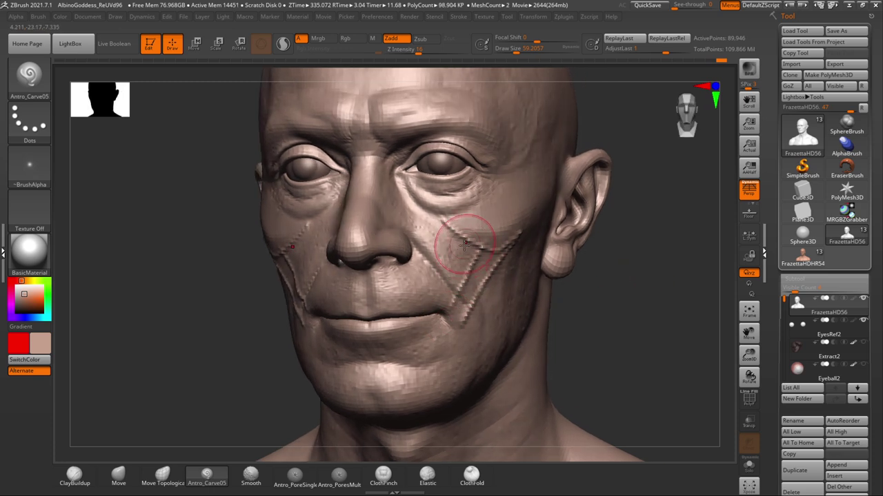
pyautogui.moveTo(464, 237); pyautogui.dragTo(419, 310)
pyautogui.moveTo(442, 223); pyautogui.dragTo(413, 319)
pyautogui.moveTo(600, 294)
pyautogui.mouseDown()
pyautogui.moveTo(595, 306)
pyautogui.moveTo(614, 303)
pyautogui.moveTo(598, 304)
pyautogui.mouseUp()
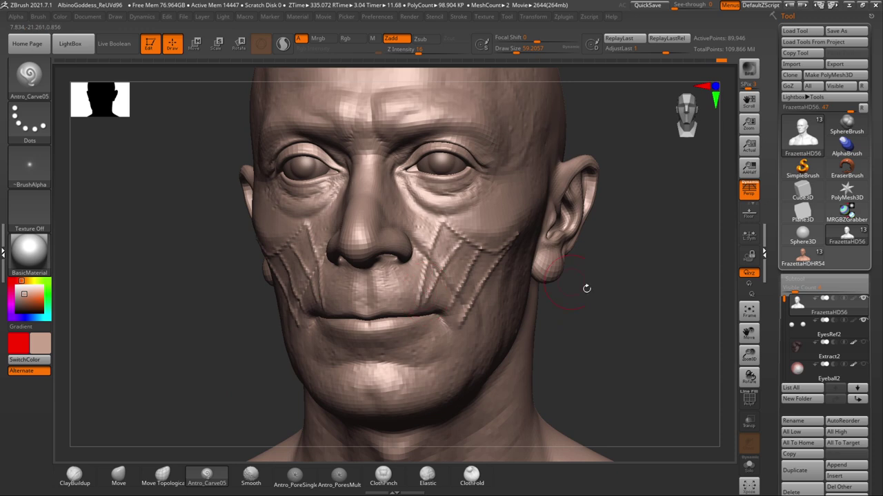
pyautogui.moveTo(647, 298); pyautogui.dragTo(607, 305)
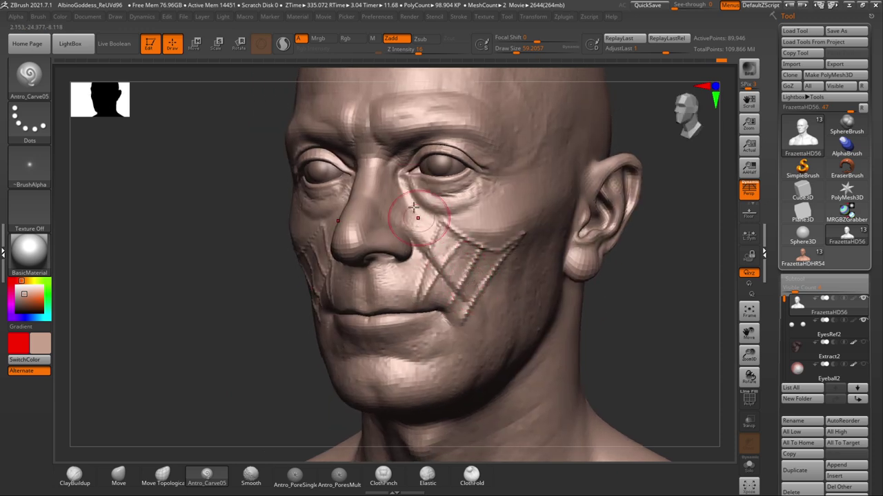
pyautogui.moveTo(604, 307)
pyautogui.mouseDown()
pyautogui.moveTo(639, 314)
pyautogui.moveTo(606, 311)
pyautogui.mouseUp()
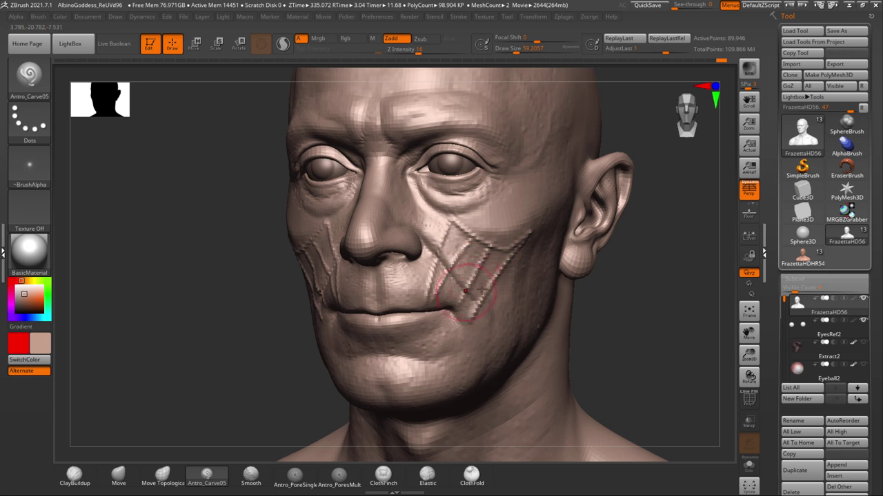
# - Undo the guide lines carved along the cheekbone and across the cheek
pyautogui.press('ctrl')
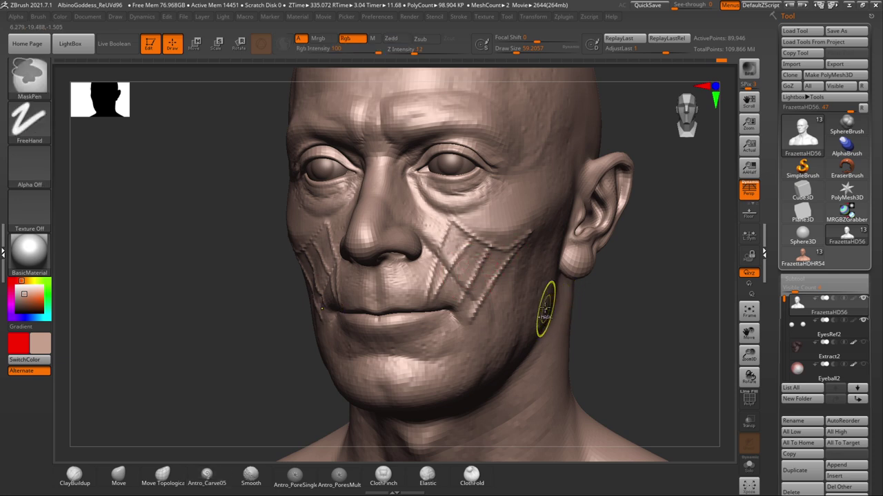
pyautogui.hotkey('ctrl', 'z')
pyautogui.hotkey('ctrl', 'z')
pyautogui.hotkey('ctrl', 'z')
pyautogui.hotkey('ctrl', 'z')
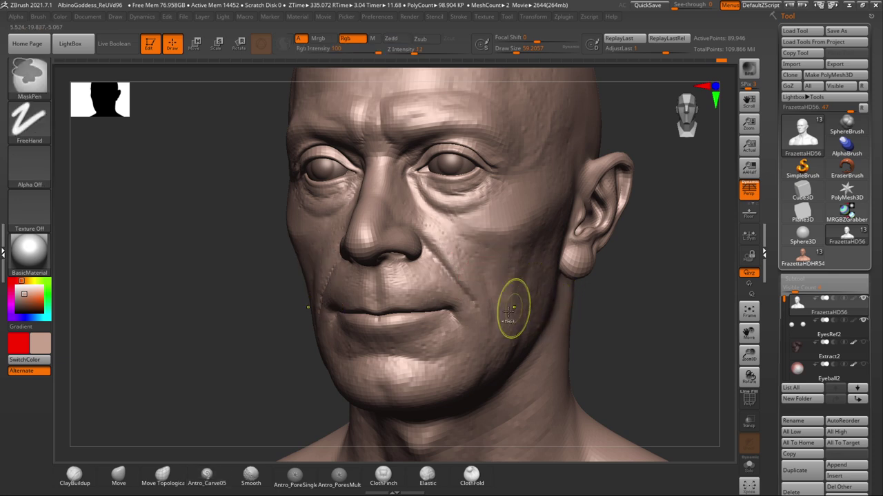
# - Reshape the cheek below the cheekbone with the ClayBuildup brush at intensity 1, adjusting the draw size down to about 53.8
pyautogui.click(76, 478)
pyautogui.moveTo(624, 304); pyautogui.dragTo(602, 299)
pyautogui.press('space')
pyautogui.moveTo(536, 270); pyautogui.dragTo(522, 269)
pyautogui.moveTo(607, 286); pyautogui.dragTo(613, 286)
pyautogui.press('space')
pyautogui.moveTo(500, 257); pyautogui.dragTo(511, 261)
pyautogui.press('space')
pyautogui.moveTo(638, 279); pyautogui.dragTo(662, 278)
pyautogui.press('space')
pyautogui.moveTo(505, 259); pyautogui.dragTo(508, 258)
pyautogui.moveTo(622, 270); pyautogui.dragTo(591, 268)
pyautogui.press('space')
pyautogui.moveTo(500, 254); pyautogui.dragTo(504, 253)
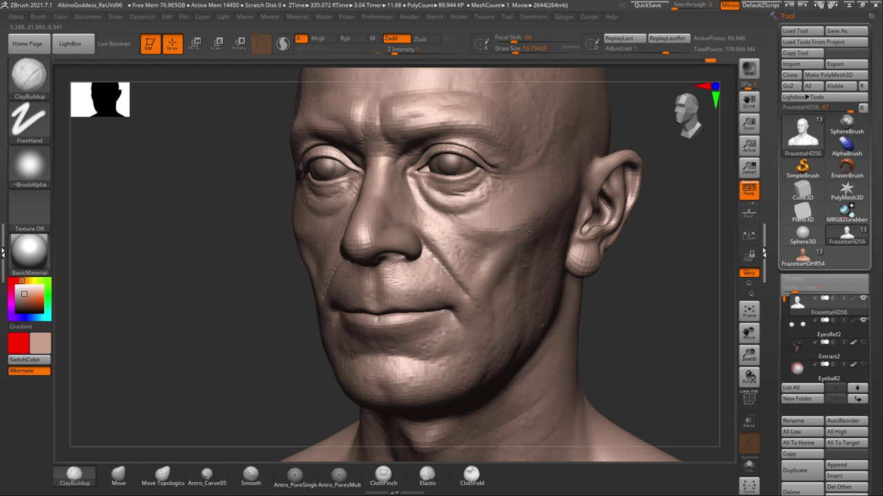
# - Refine the cheek beside the smile line with ClayBuildup at a draw size of about 36.9
pyautogui.moveTo(526, 231); pyautogui.dragTo(527, 232)
pyautogui.moveTo(635, 287); pyautogui.dragTo(640, 288)
pyautogui.moveTo(478, 265); pyautogui.dragTo(467, 250)
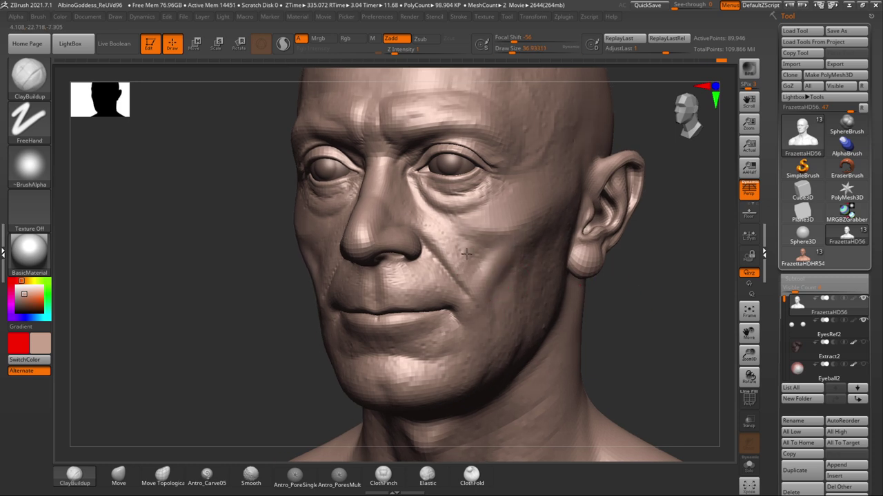
pyautogui.moveTo(457, 304)
pyautogui.mouseDown(button='right')
pyautogui.moveTo(644, 295)
pyautogui.moveTo(618, 318)
pyautogui.mouseUp(button='right')
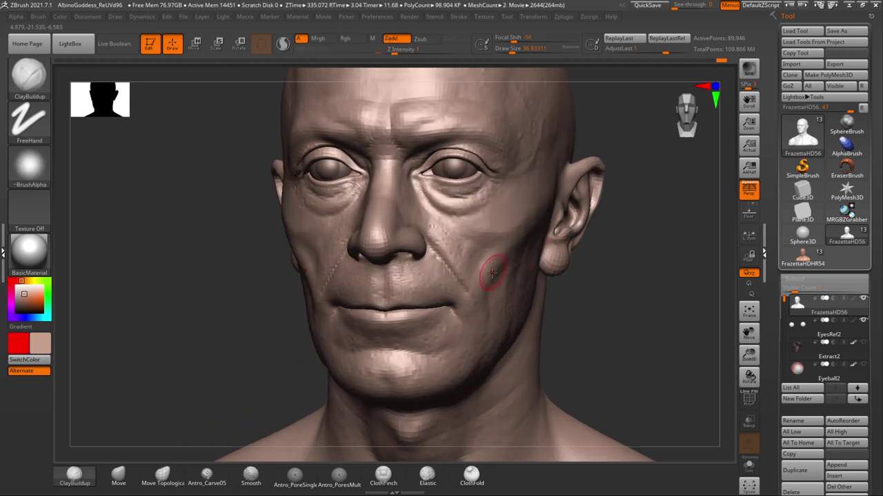
pyautogui.moveTo(616, 266)
pyautogui.mouseDown(button='right')
pyautogui.moveTo(621, 282)
pyautogui.moveTo(609, 305)
pyautogui.moveTo(591, 291)
pyautogui.moveTo(603, 298)
pyautogui.mouseUp(button='right')
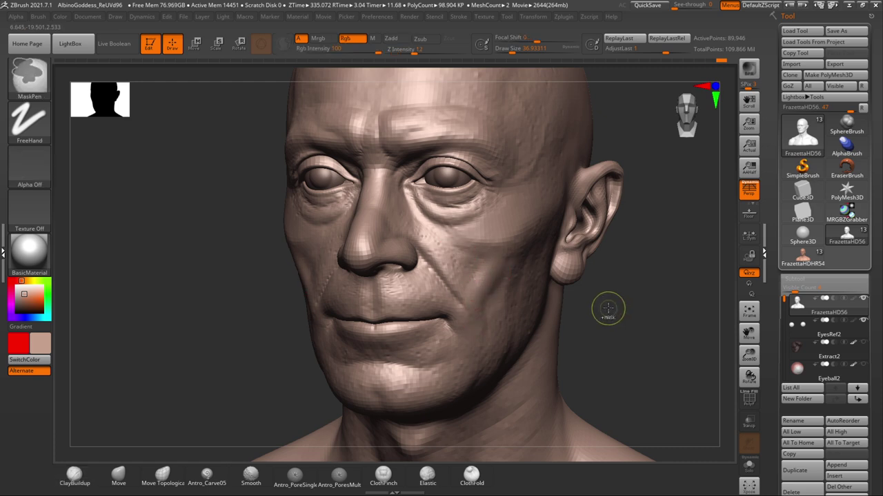
pyautogui.moveTo(609, 309)
pyautogui.mouseDown(button='right')
pyautogui.moveTo(607, 299)
pyautogui.moveTo(552, 309)
pyautogui.mouseUp(button='right')
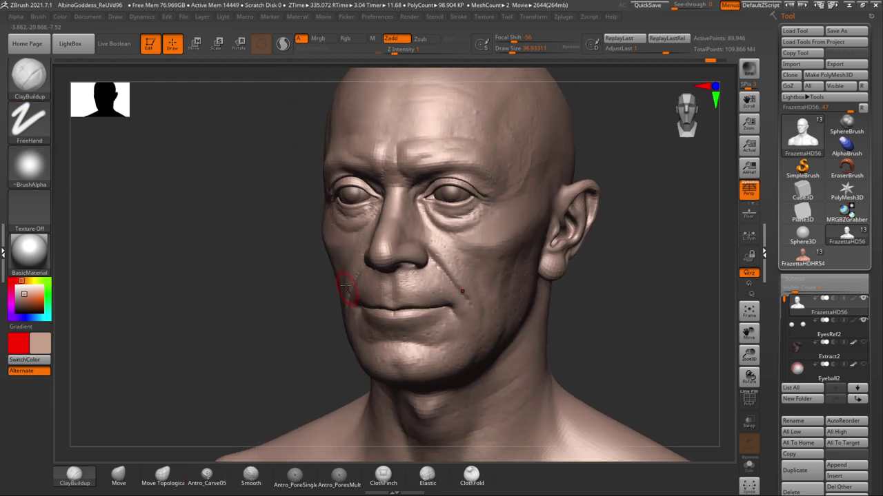
# - Flatten the side planes of the temple and cheek with the Flatten brush at a draw size of about 56.5
pyautogui.click(38, 87)
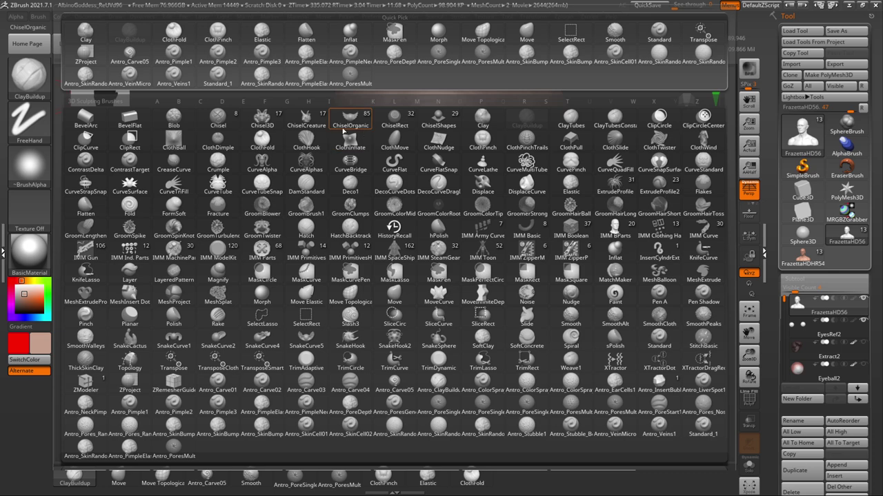
pyautogui.press('f')
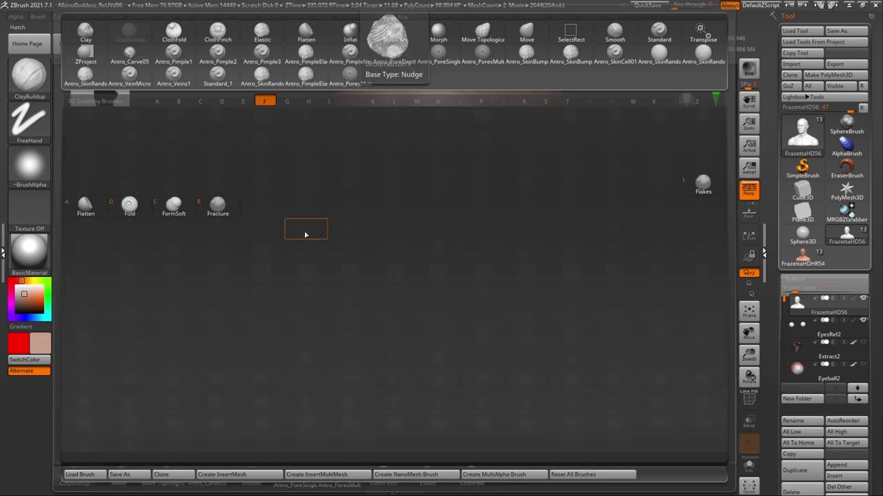
pyautogui.click(85, 206)
pyautogui.moveTo(633, 234); pyautogui.dragTo(613, 274)
pyautogui.press('space')
pyautogui.moveTo(486, 185); pyautogui.dragTo(492, 185)
pyautogui.moveTo(509, 150); pyautogui.dragTo(460, 209)
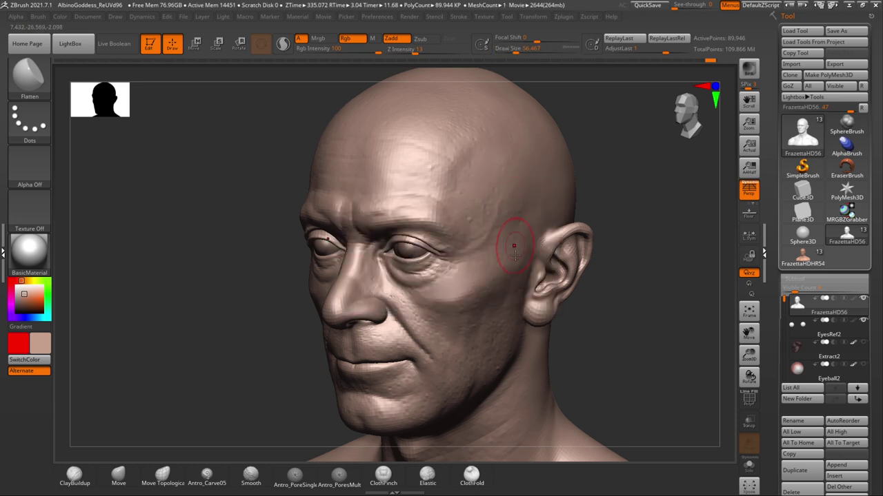
pyautogui.keyDown('alt'); pyautogui.moveTo(582, 307); pyautogui.dragTo(594, 267); pyautogui.keyUp('alt')
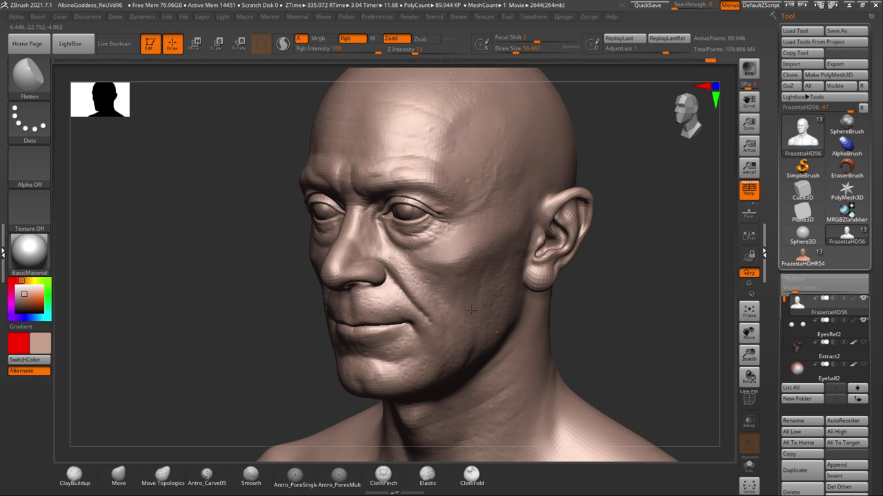
pyautogui.moveTo(596, 289); pyautogui.dragTo(531, 273)
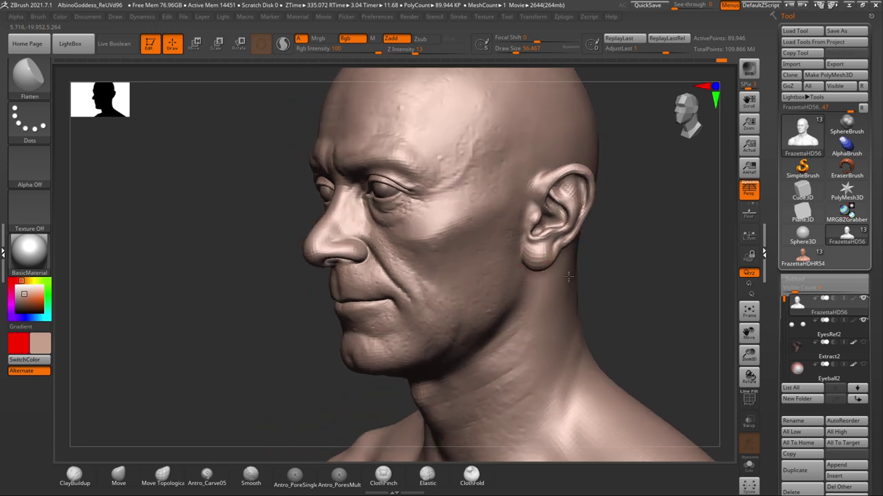
# - Outline the jaw muscle from the cheekbone to the jaw angle with Antro_Carve05 at a draw size of about 30.7
pyautogui.moveTo(653, 280); pyautogui.dragTo(552, 300)
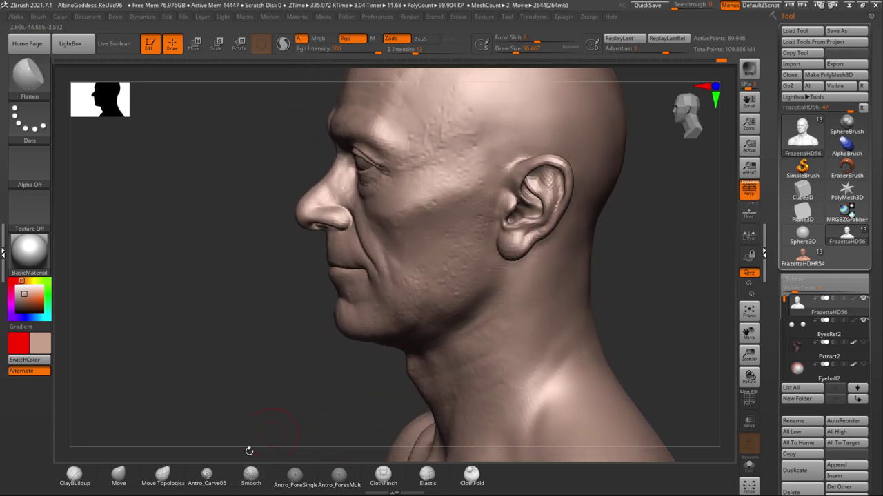
pyautogui.click(221, 484)
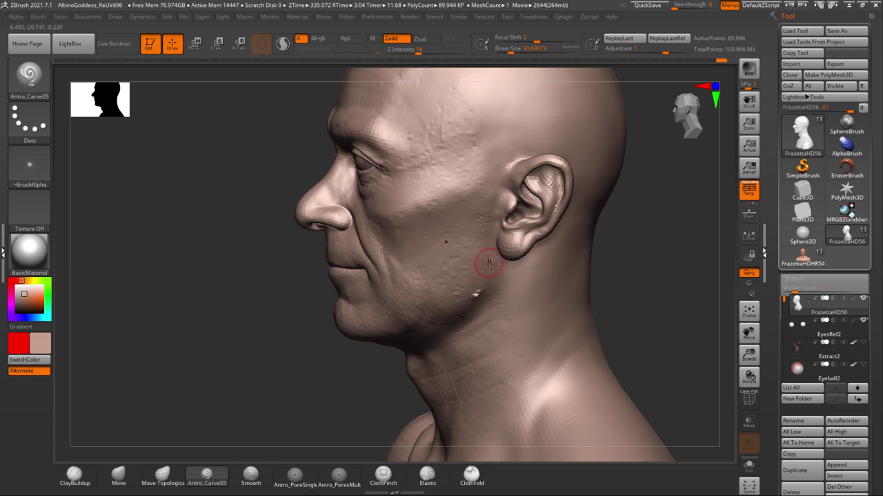
pyautogui.moveTo(616, 259); pyautogui.dragTo(574, 242)
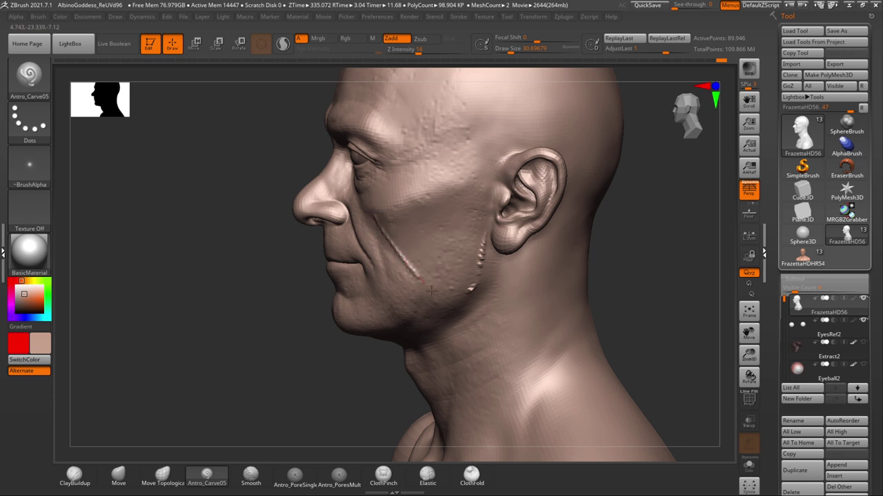
pyautogui.moveTo(408, 204); pyautogui.dragTo(440, 224)
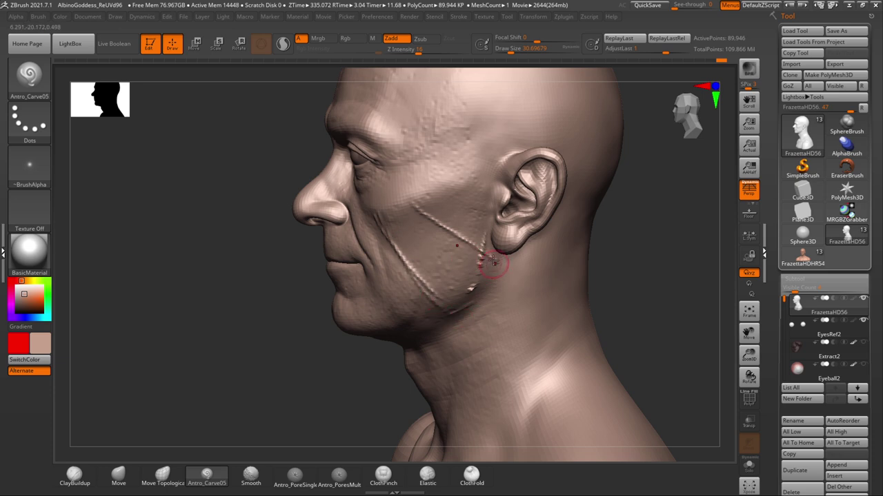
pyautogui.moveTo(624, 239); pyautogui.dragTo(599, 246)
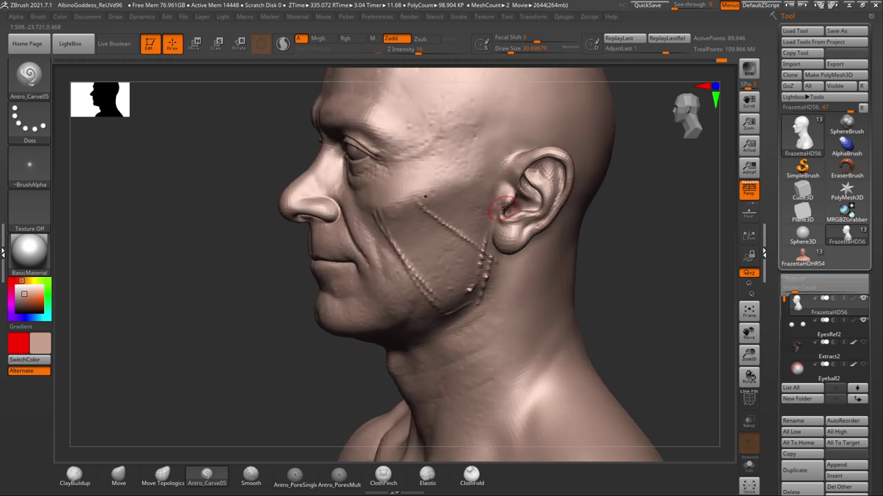
# - Carve a guide line along the cheekbone's lower edge from beneath the eye toward the ear, and mark its upper side
pyautogui.keyDown('alt'); pyautogui.moveTo(613, 233); pyautogui.dragTo(600, 297); pyautogui.keyUp('alt')
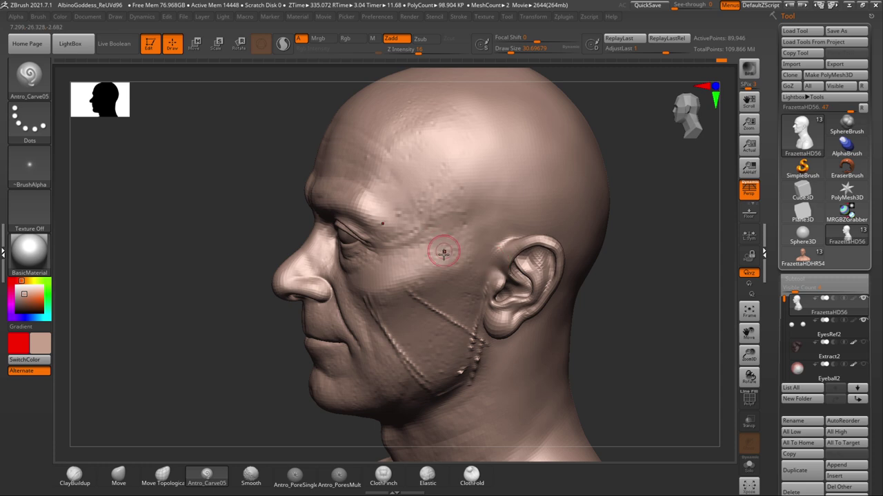
pyautogui.moveTo(641, 230)
pyautogui.mouseDown()
pyautogui.moveTo(631, 247)
pyautogui.moveTo(668, 251)
pyautogui.moveTo(662, 258)
pyautogui.mouseUp()
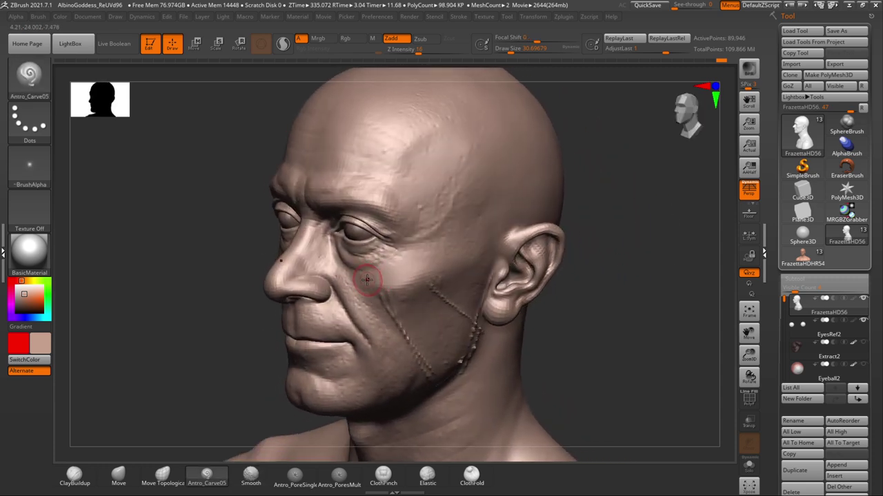
pyautogui.moveTo(462, 264); pyautogui.dragTo(481, 253)
pyautogui.moveTo(604, 228); pyautogui.dragTo(626, 258)
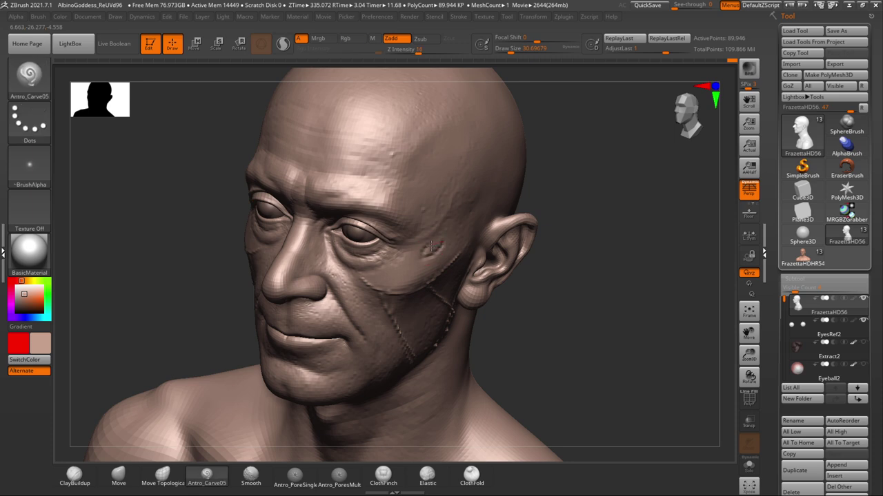
# - Carve guide lines around the temple, from the side of the forehead down to the cheekbone
pyautogui.moveTo(569, 232); pyautogui.dragTo(453, 237)
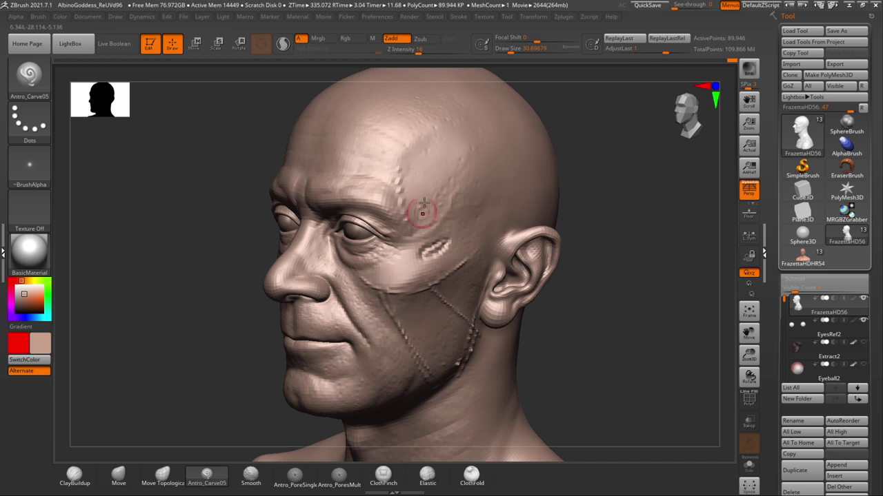
pyautogui.moveTo(475, 135); pyautogui.dragTo(448, 248)
pyautogui.moveTo(457, 200)
pyautogui.keyDown('shift'); pyautogui.mouseDown()
pyautogui.moveTo(487, 154)
pyautogui.moveTo(453, 255)
pyautogui.mouseUp(); pyautogui.keyUp('shift')
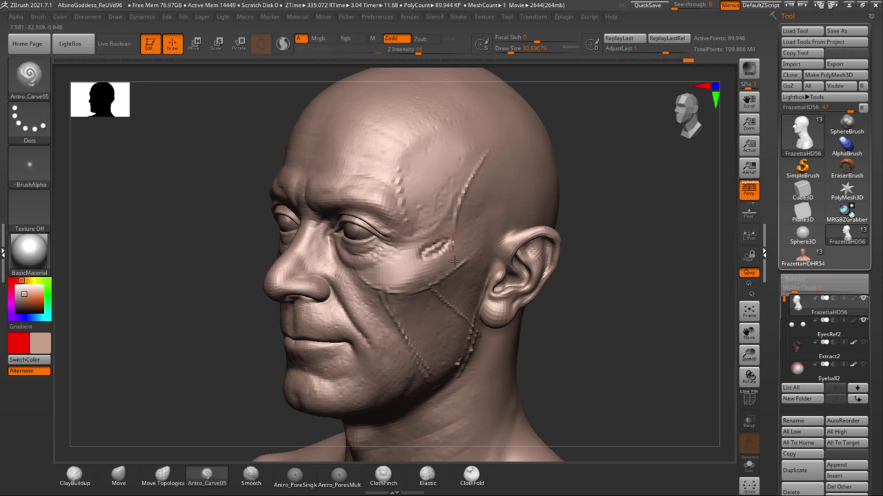
pyautogui.moveTo(601, 255); pyautogui.dragTo(576, 261)
pyautogui.moveTo(570, 295)
pyautogui.mouseDown()
pyautogui.moveTo(591, 298)
pyautogui.moveTo(581, 297)
pyautogui.moveTo(581, 315)
pyautogui.moveTo(595, 309)
pyautogui.moveTo(595, 296)
pyautogui.mouseUp()
# - Undo the guide lines carved on the temple, cheekbone and jaw muscle
pyautogui.hotkey('ctrl', 'z')
pyautogui.hotkey('ctrl', 'z')
pyautogui.hotkey('ctrl', 'z')
pyautogui.hotkey('ctrl', 'z')
pyautogui.hotkey('ctrl', 'z')
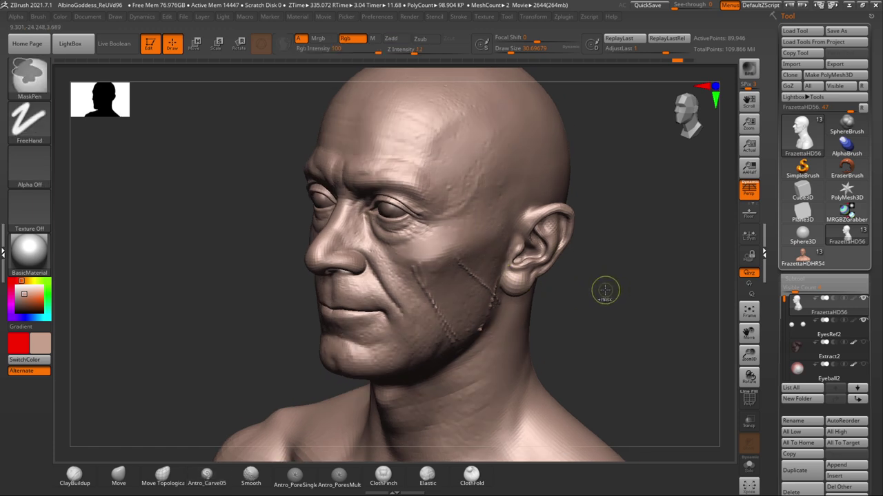
pyautogui.hotkey('ctrl', 'z')
pyautogui.moveTo(601, 302)
pyautogui.mouseDown()
pyautogui.moveTo(599, 315)
pyautogui.moveTo(605, 308)
pyautogui.moveTo(586, 300)
pyautogui.moveTo(601, 315)
pyautogui.moveTo(587, 308)
pyautogui.mouseUp()
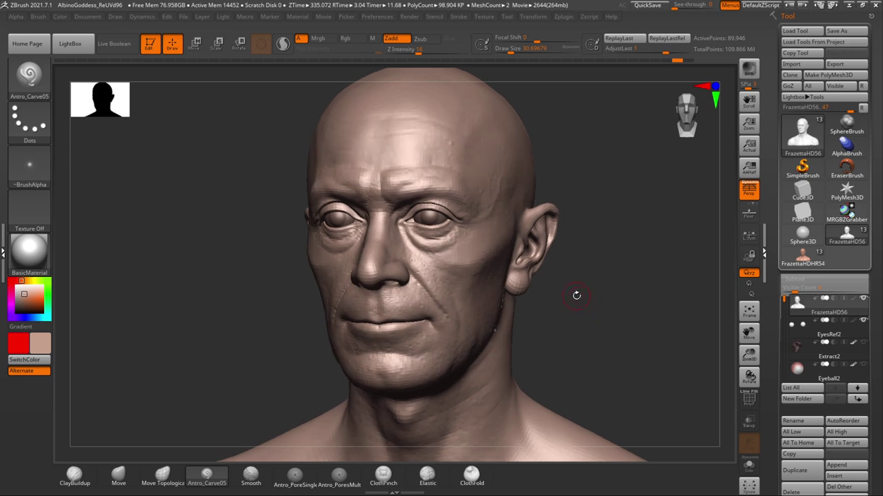
pyautogui.moveTo(576, 304)
pyautogui.mouseDown()
pyautogui.moveTo(595, 308)
pyautogui.moveTo(600, 299)
pyautogui.mouseUp()
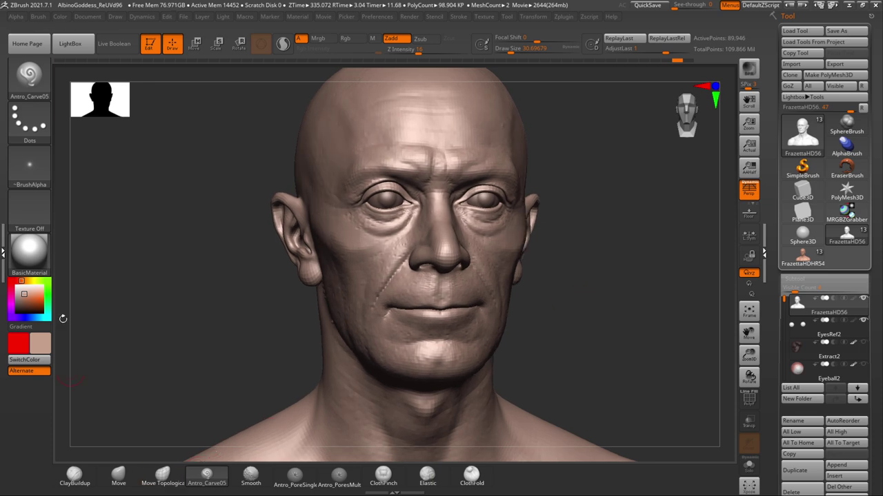
# - Flatten the surface of the cheek with the Flatten brush at a draw size of about 32.7
pyautogui.click(39, 84)
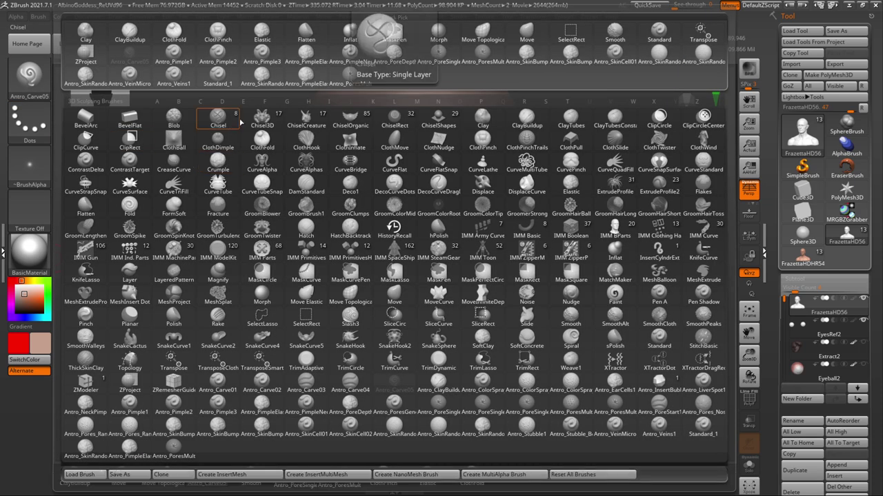
pyautogui.click(305, 34)
pyautogui.moveTo(627, 278); pyautogui.dragTo(629, 289)
pyautogui.moveTo(564, 281); pyautogui.dragTo(586, 282)
pyautogui.press('[')
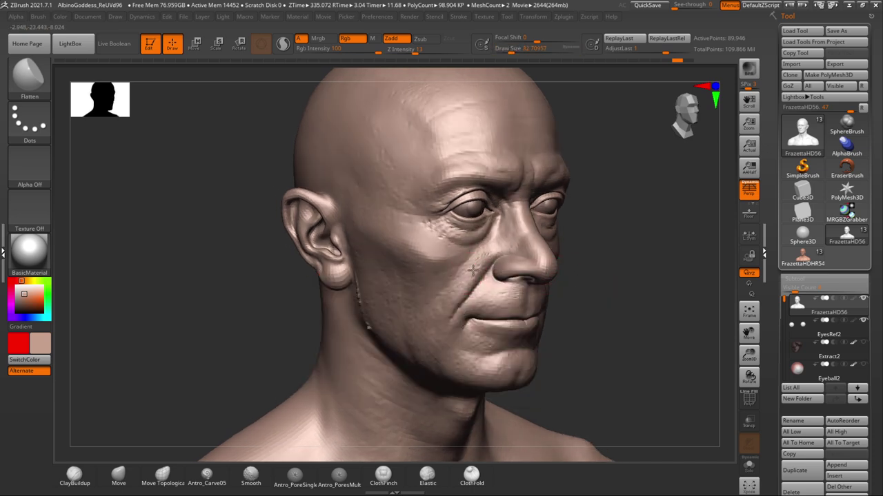
pyautogui.moveTo(613, 301); pyautogui.dragTo(519, 301)
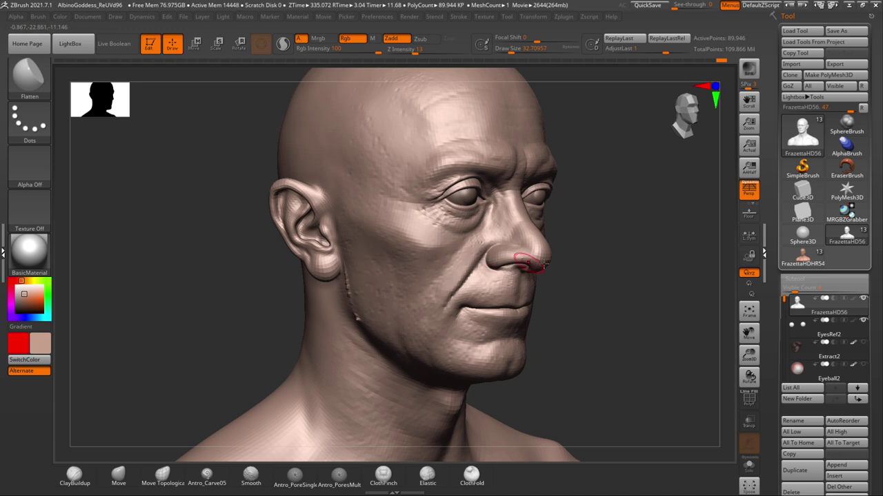
pyautogui.moveTo(560, 268); pyautogui.dragTo(582, 270)
pyautogui.moveTo(607, 309)
pyautogui.mouseDown()
pyautogui.moveTo(575, 301)
pyautogui.moveTo(625, 276)
pyautogui.moveTo(598, 279)
pyautogui.mouseUp()
pyautogui.moveTo(503, 309); pyautogui.dragTo(498, 315)
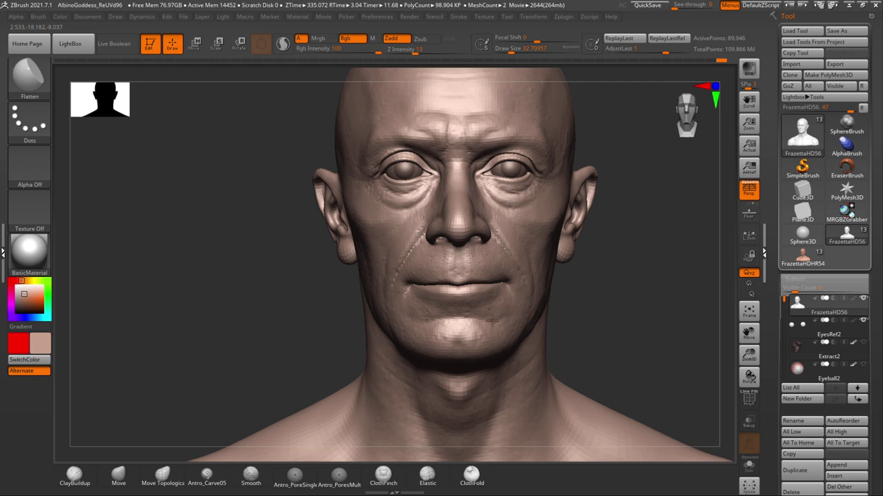
# - Enlarge the Flatten brush to a draw size of about 48.6 and continue flattening the planes of the face
pyautogui.moveTo(593, 298)
pyautogui.keyDown('alt'); pyautogui.mouseDown()
pyautogui.moveTo(605, 302)
pyautogui.moveTo(594, 291)
pyautogui.mouseUp(); pyautogui.keyUp('alt')
pyautogui.moveTo(590, 241)
pyautogui.keyDown('alt'); pyautogui.mouseDown()
pyautogui.moveTo(593, 254)
pyautogui.moveTo(573, 253)
pyautogui.mouseUp(); pyautogui.keyUp('alt')
pyautogui.press('space')
pyautogui.moveTo(474, 222); pyautogui.dragTo(476, 221)
pyautogui.keyDown('shift'); pyautogui.moveTo(551, 164); pyautogui.dragTo(554, 165); pyautogui.keyUp('shift')
pyautogui.moveTo(445, 189); pyautogui.dragTo(430, 220)
pyautogui.moveTo(568, 209); pyautogui.dragTo(551, 217)
pyautogui.moveTo(609, 235); pyautogui.dragTo(497, 293, button='right')
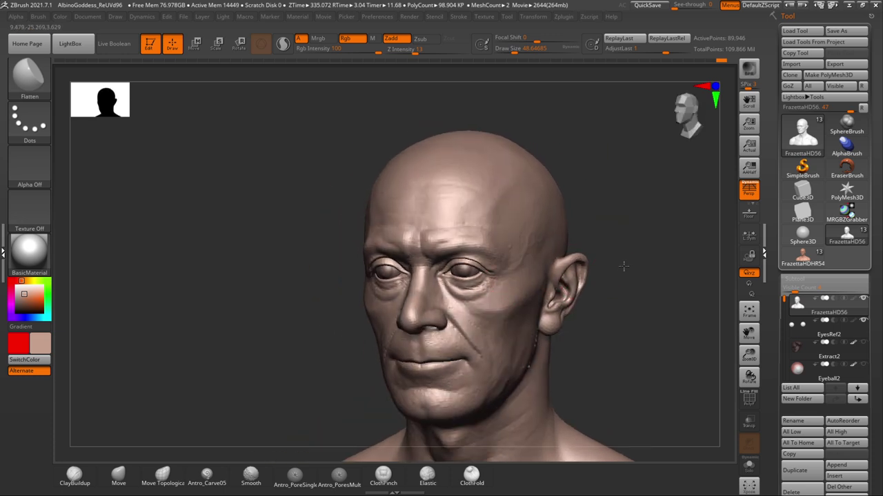
pyautogui.keyDown('alt'); pyautogui.moveTo(624, 267); pyautogui.dragTo(604, 249); pyautogui.keyUp('alt')
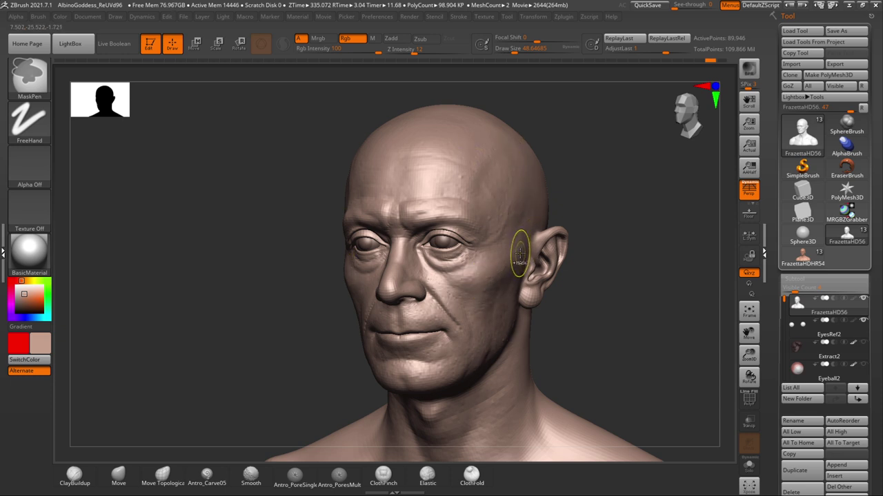
pyautogui.hotkey('ctrl', 'c')
pyautogui.moveTo(581, 247); pyautogui.dragTo(642, 245)
pyautogui.click(853, 300)
pyautogui.keyDown('shift'); pyautogui.moveTo(595, 295); pyautogui.dragTo(562, 313); pyautogui.keyUp('shift')
pyautogui.moveTo(558, 179); pyautogui.dragTo(611, 191)
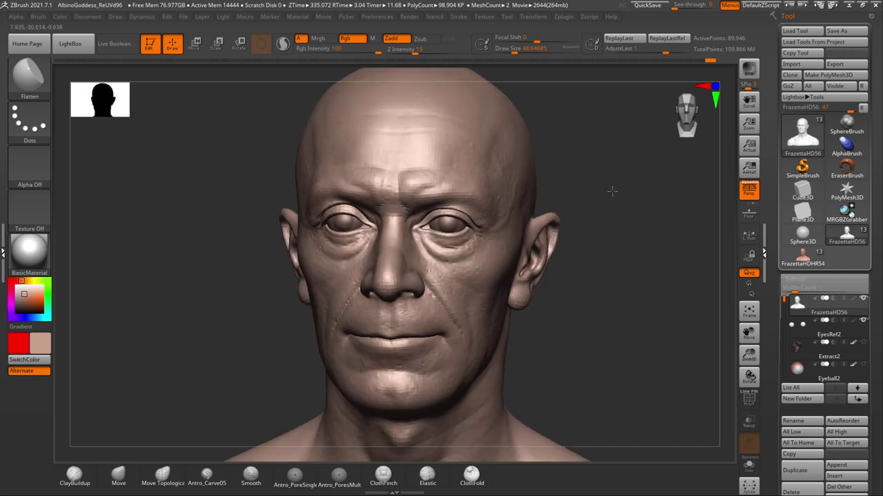
# - Set the camera focal length to 35 mm and check the face from the front
pyautogui.click(116, 17)
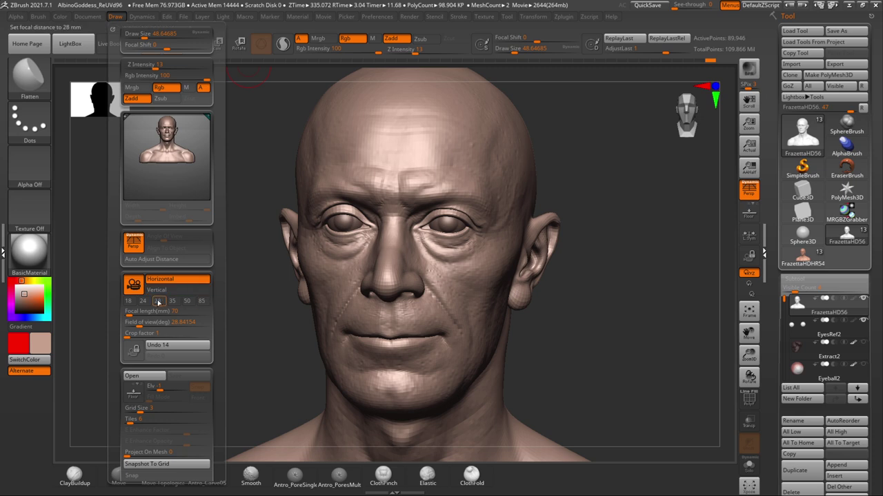
pyautogui.click(172, 301)
pyautogui.moveTo(255, 302); pyautogui.dragTo(317, 305)
pyautogui.moveTo(516, 335)
pyautogui.keyDown('shift'); pyautogui.mouseDown()
pyautogui.moveTo(567, 317)
pyautogui.moveTo(573, 324)
pyautogui.moveTo(595, 288)
pyautogui.mouseUp(); pyautogui.keyUp('shift')
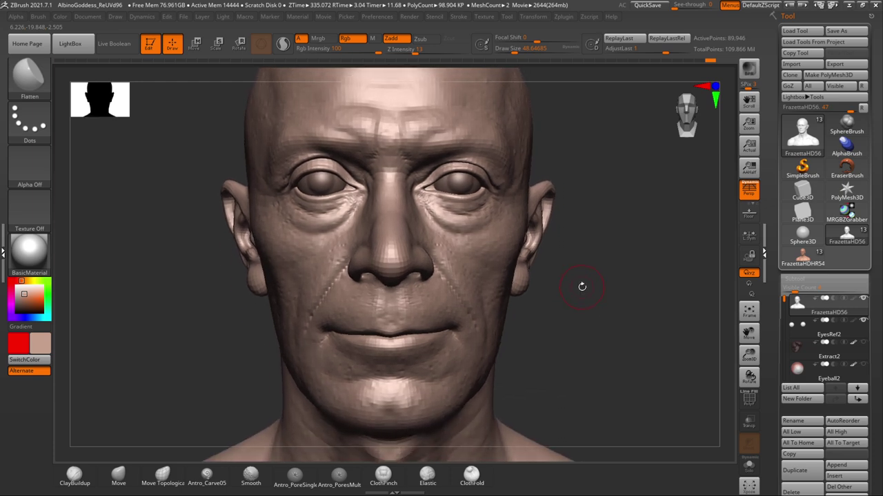
pyautogui.moveTo(582, 287)
pyautogui.mouseDown()
pyautogui.moveTo(596, 284)
pyautogui.moveTo(591, 274)
pyautogui.mouseUp()
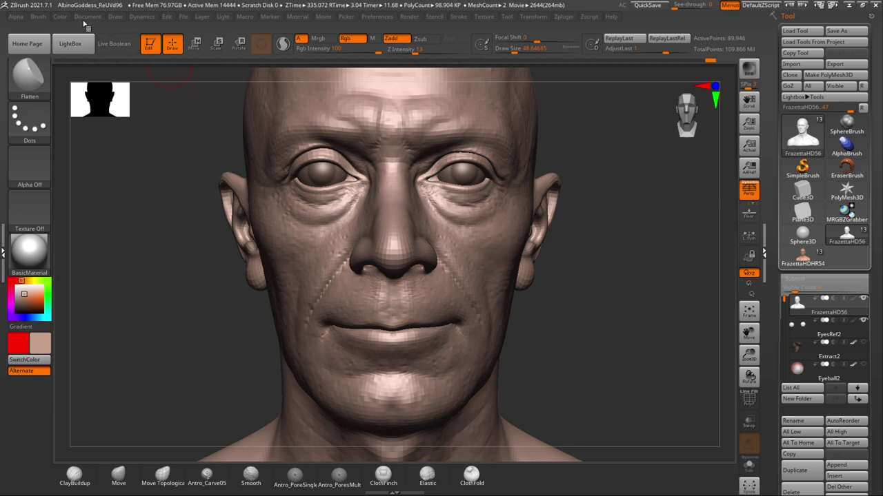
# - Set the camera focal length to 85 mm and toggle perspective off and on to compare the face's proportions
pyautogui.click(115, 17)
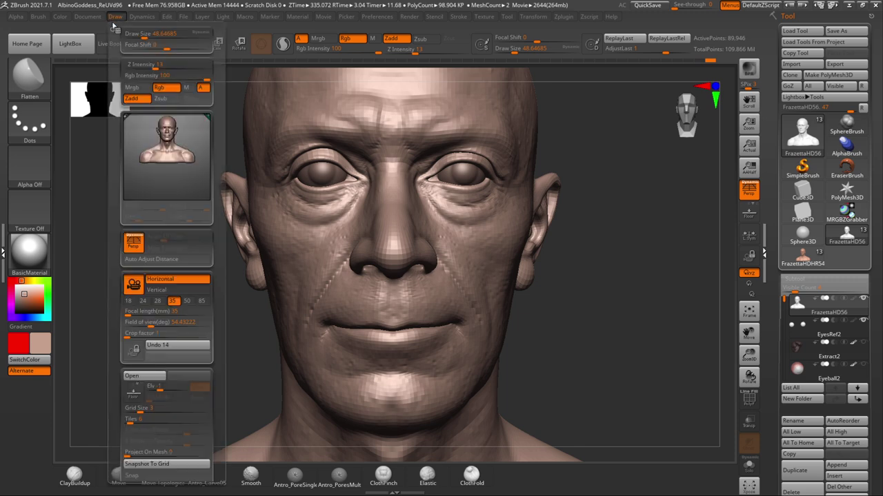
pyautogui.click(202, 302)
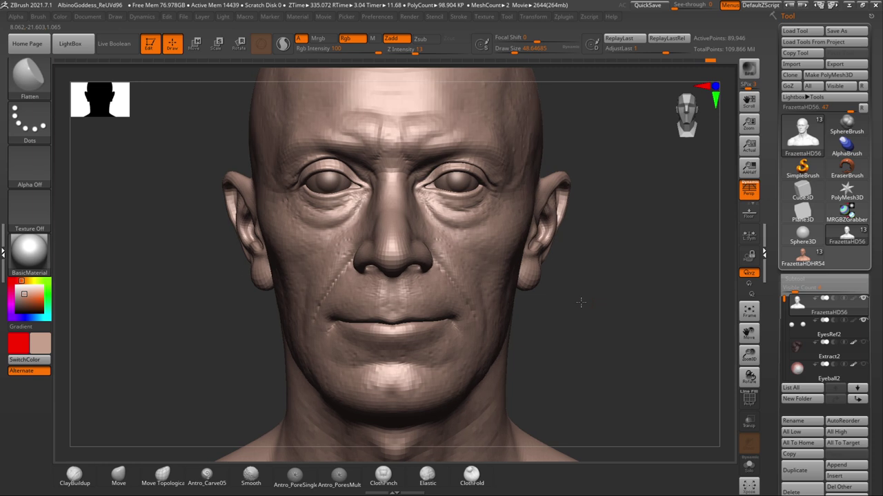
pyautogui.press('p')
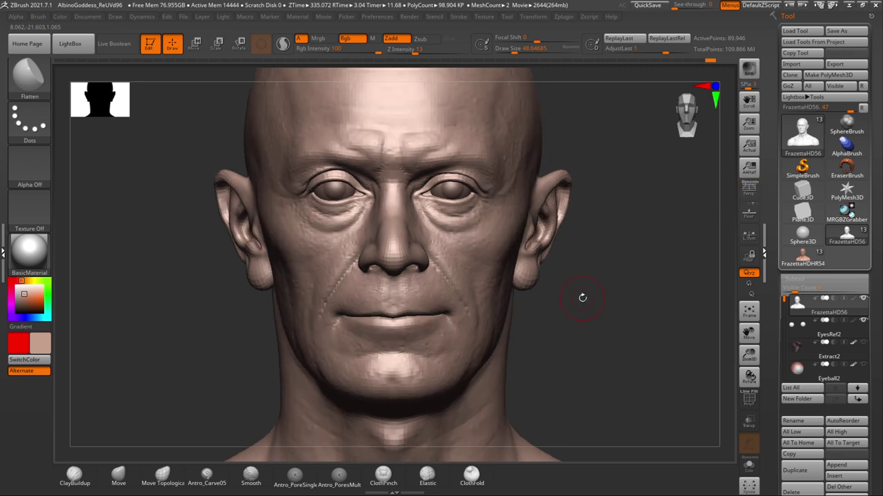
pyautogui.press('p')
pyautogui.press('p')
pyautogui.press('p')
# - Examine the bust in perspective from far away and up close, comparing the facial proportions at each distance
pyautogui.moveTo(582, 297)
pyautogui.mouseDown()
pyautogui.moveTo(570, 252)
pyautogui.moveTo(569, 287)
pyautogui.moveTo(573, 262)
pyautogui.moveTo(591, 258)
pyautogui.moveTo(582, 260)
pyautogui.moveTo(614, 269)
pyautogui.moveTo(616, 252)
pyautogui.moveTo(622, 256)
pyautogui.moveTo(599, 264)
pyautogui.moveTo(631, 273)
pyautogui.moveTo(605, 252)
pyautogui.moveTo(618, 256)
pyautogui.moveTo(618, 273)
pyautogui.moveTo(632, 271)
pyautogui.moveTo(611, 262)
pyautogui.moveTo(619, 247)
pyautogui.moveTo(605, 244)
pyautogui.moveTo(599, 249)
pyautogui.moveTo(634, 266)
pyautogui.moveTo(613, 252)
pyautogui.moveTo(590, 263)
pyautogui.moveTo(597, 267)
pyautogui.moveTo(577, 250)
pyautogui.moveTo(584, 265)
pyautogui.moveTo(547, 235)
pyautogui.mouseUp()
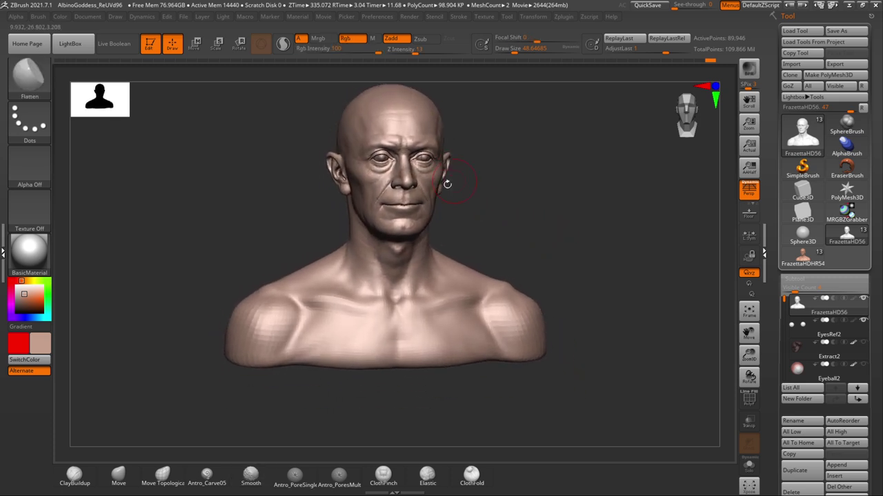
pyautogui.moveTo(520, 203)
pyautogui.mouseDown()
pyautogui.moveTo(540, 211)
pyautogui.moveTo(454, 153)
pyautogui.mouseUp()
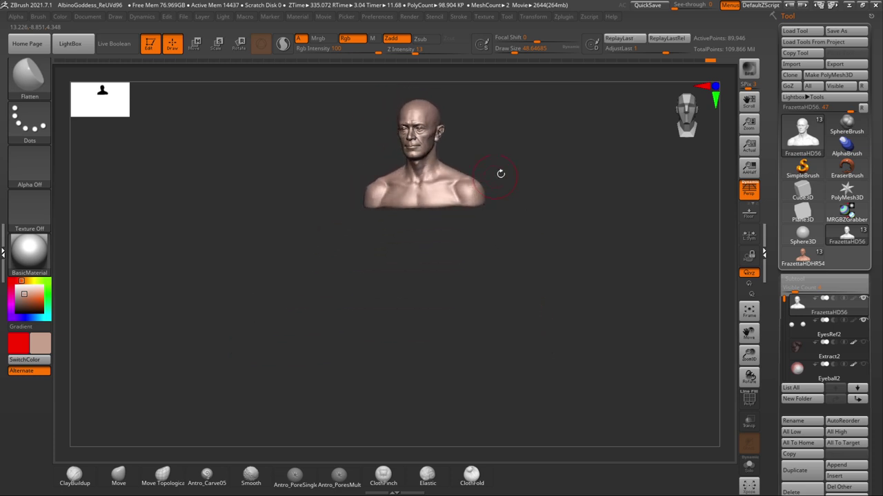
pyautogui.moveTo(504, 173)
pyautogui.mouseDown()
pyautogui.moveTo(535, 239)
pyautogui.moveTo(540, 227)
pyautogui.moveTo(522, 193)
pyautogui.moveTo(489, 162)
pyautogui.moveTo(529, 217)
pyautogui.moveTo(542, 208)
pyautogui.moveTo(548, 229)
pyautogui.moveTo(552, 213)
pyautogui.moveTo(556, 229)
pyautogui.moveTo(545, 238)
pyautogui.moveTo(547, 230)
pyautogui.mouseUp()
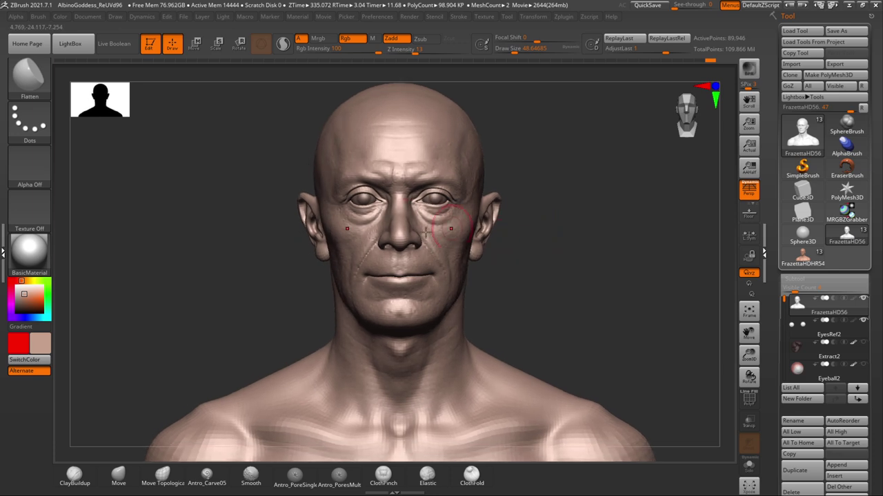
pyautogui.moveTo(555, 251); pyautogui.dragTo(530, 249)
pyautogui.moveTo(525, 182); pyautogui.dragTo(561, 197)
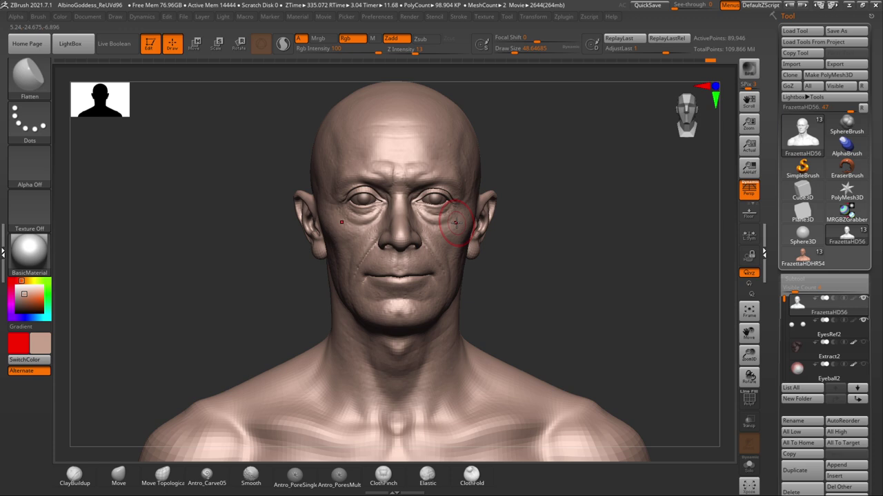
pyautogui.moveTo(544, 239)
pyautogui.keyDown('alt'); pyautogui.mouseDown()
pyautogui.moveTo(554, 260)
pyautogui.moveTo(575, 267)
pyautogui.moveTo(603, 267)
pyautogui.moveTo(619, 252)
pyautogui.moveTo(612, 255)
pyautogui.mouseUp(); pyautogui.keyUp('alt')
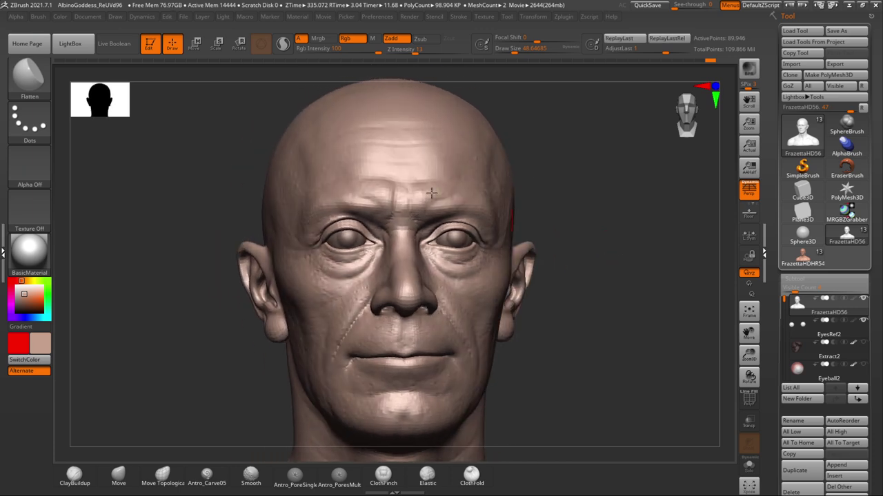
pyautogui.moveTo(564, 224)
pyautogui.keyDown('alt'); pyautogui.mouseDown()
pyautogui.moveTo(552, 209)
pyautogui.moveTo(576, 188)
pyautogui.mouseUp(); pyautogui.keyUp('alt')
# - Alternate the camera focal length between 50 mm and 85 mm to compare the head in three-quarter view
pyautogui.click(117, 18)
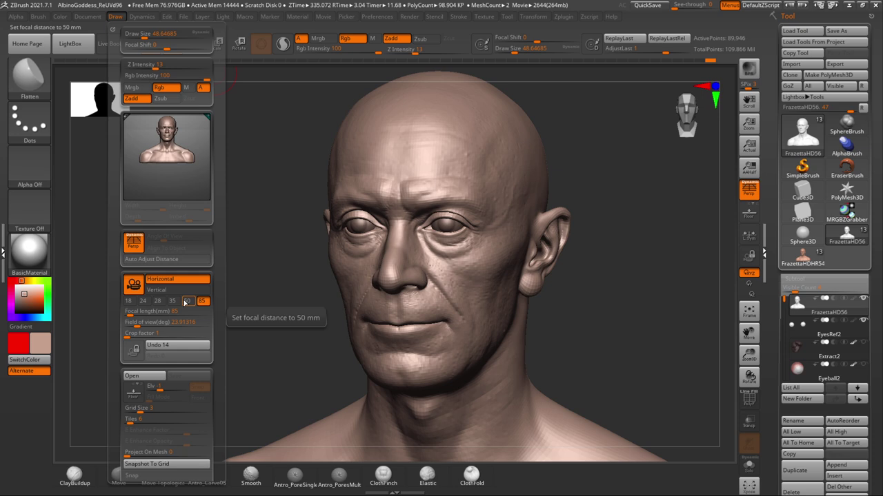
pyautogui.click(187, 304)
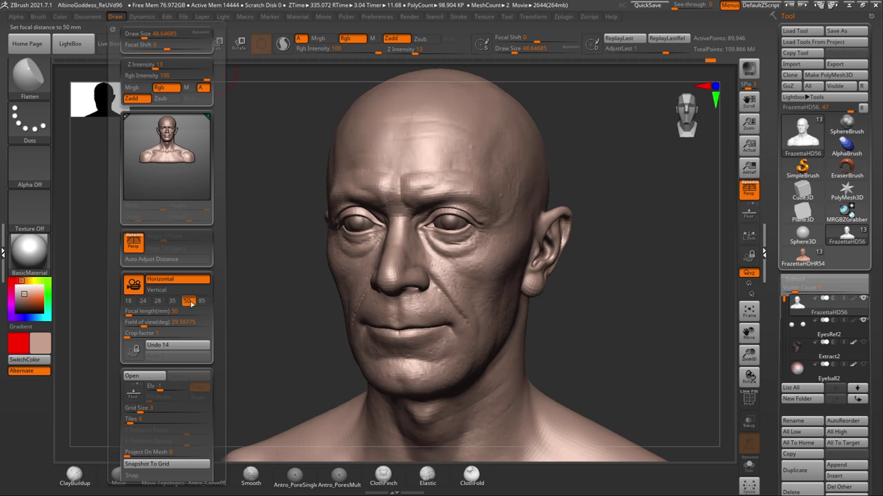
pyautogui.click(202, 304)
pyautogui.click(190, 305)
pyautogui.click(202, 304)
pyautogui.click(188, 303)
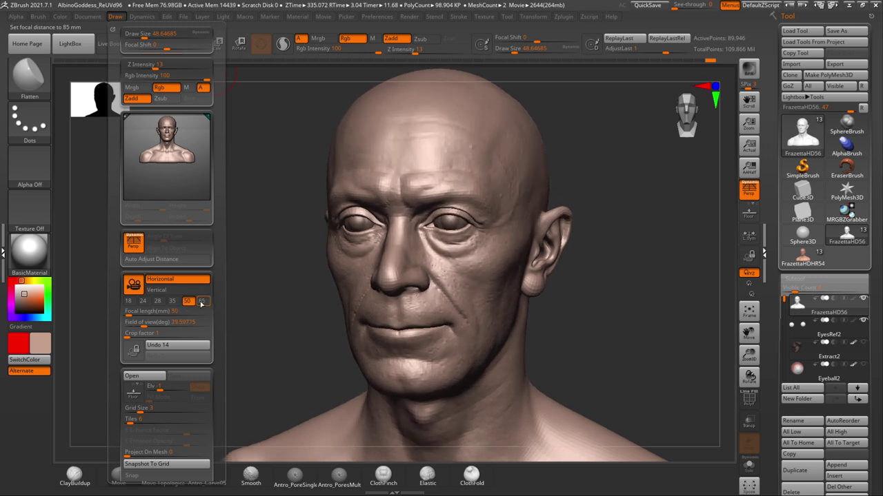
pyautogui.click(202, 303)
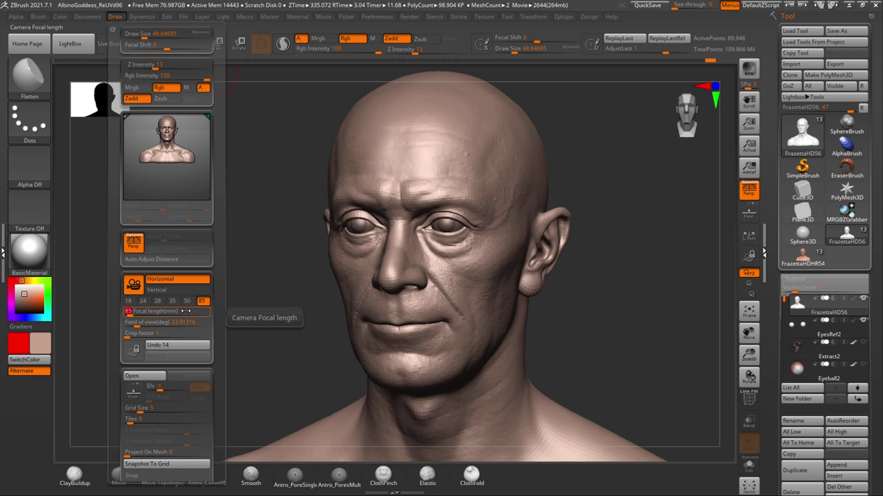
# - Set the camera focal length to 70 mm and check the head from the front and at slight angles
pyautogui.press('Return')
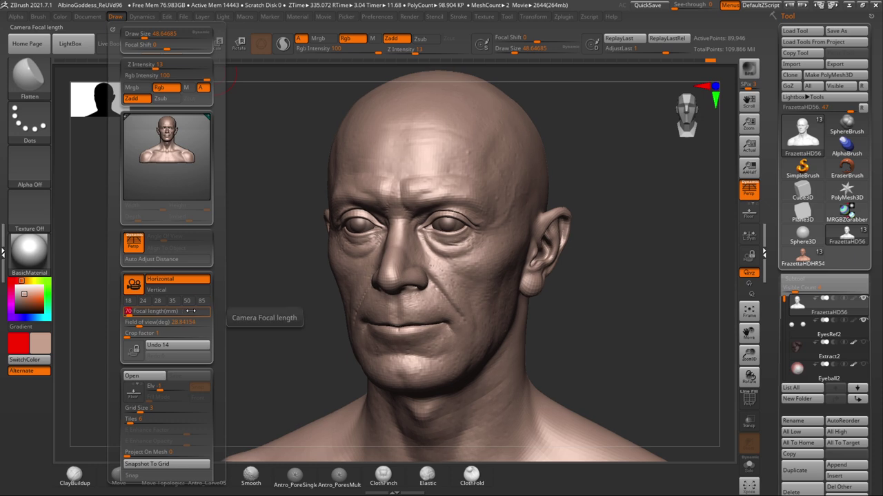
pyautogui.moveTo(261, 297); pyautogui.dragTo(369, 307)
pyautogui.moveTo(512, 312); pyautogui.dragTo(567, 303)
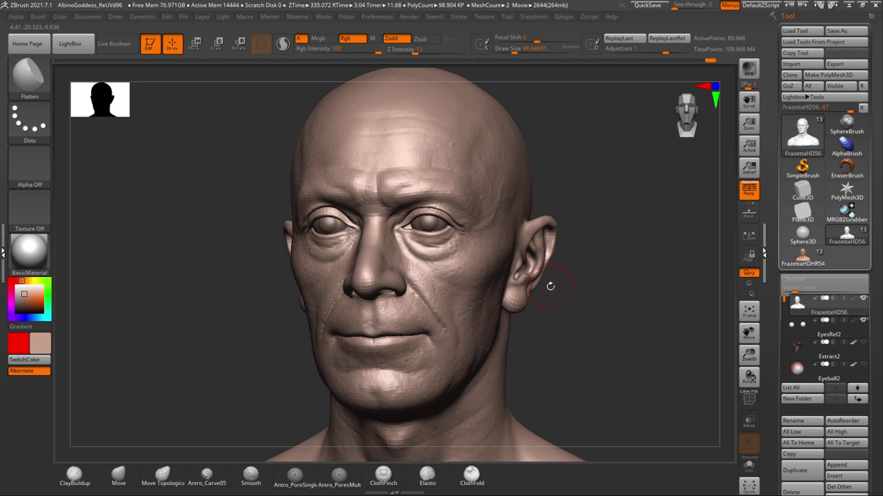
pyautogui.moveTo(577, 306)
pyautogui.keyDown('alt'); pyautogui.mouseDown()
pyautogui.moveTo(570, 299)
pyautogui.moveTo(570, 312)
pyautogui.moveTo(565, 300)
pyautogui.moveTo(582, 300)
pyautogui.mouseUp(); pyautogui.keyUp('alt')
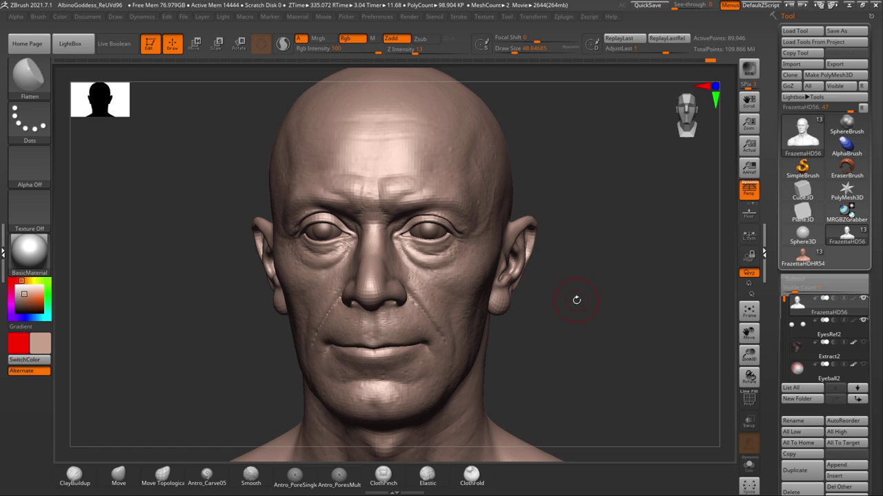
pyautogui.moveTo(577, 307); pyautogui.dragTo(577, 307)
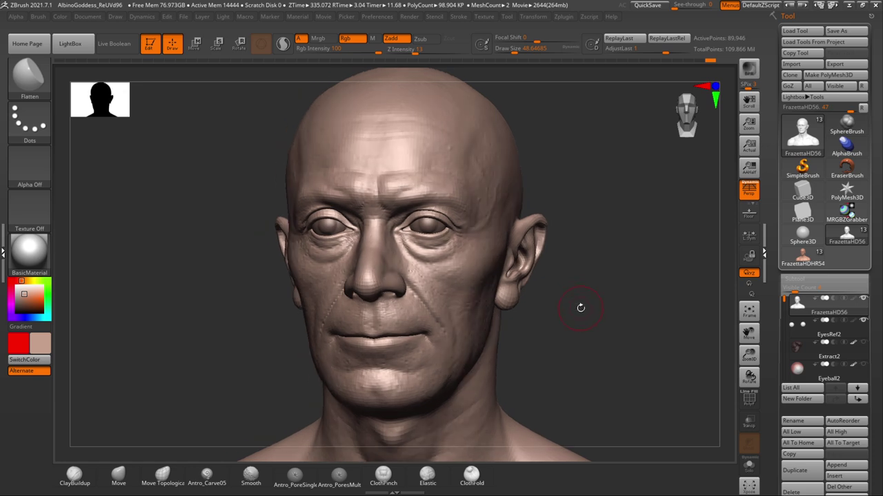
pyautogui.moveTo(581, 307)
pyautogui.mouseDown()
pyautogui.moveTo(591, 306)
pyautogui.moveTo(580, 311)
pyautogui.mouseUp()
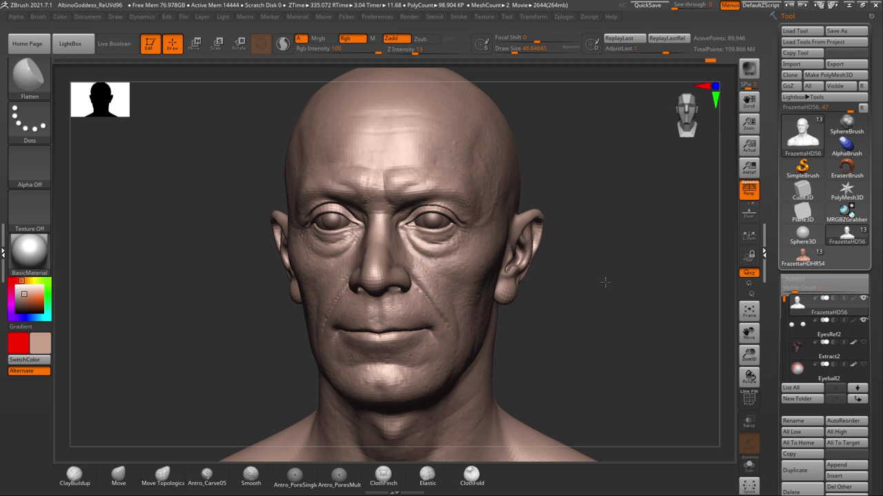
pyautogui.moveTo(200, 224); pyautogui.dragTo(207, 222)
pyautogui.moveTo(582, 313)
pyautogui.mouseDown()
pyautogui.moveTo(573, 311)
pyautogui.moveTo(582, 310)
pyautogui.mouseUp()
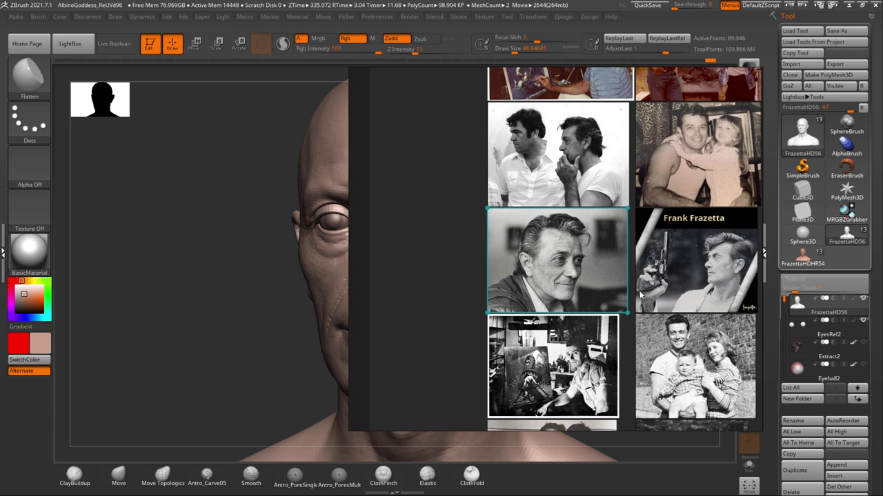
# - Examine the Frank Frazetta reference photos, comparing the portraits with the seated three-quarter shot and the picture of two men standing together
pyautogui.moveTo(640, 292); pyautogui.dragTo(426, 120, button='middle')
pyautogui.moveTo(671, 259); pyautogui.dragTo(621, 242, button='middle')
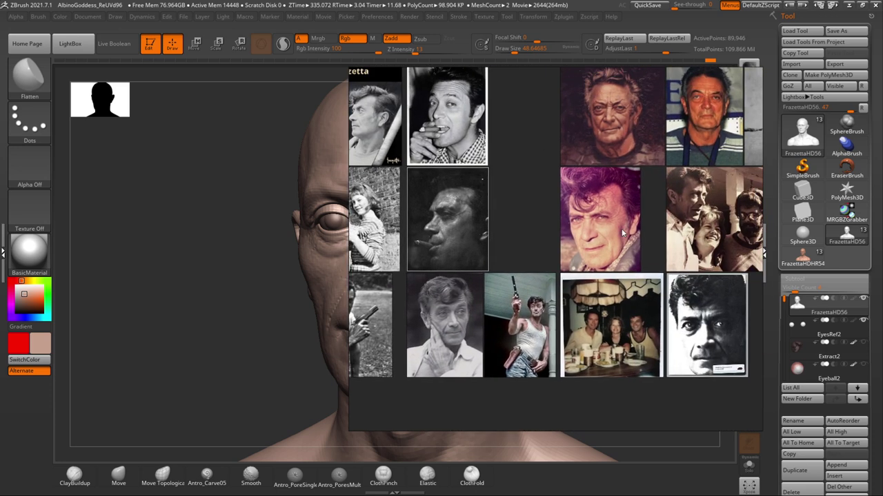
pyautogui.moveTo(578, 247)
pyautogui.mouseDown(button='middle')
pyautogui.moveTo(631, 248)
pyautogui.moveTo(613, 237)
pyautogui.mouseUp(button='middle')
pyautogui.scroll(3, 613, 237)
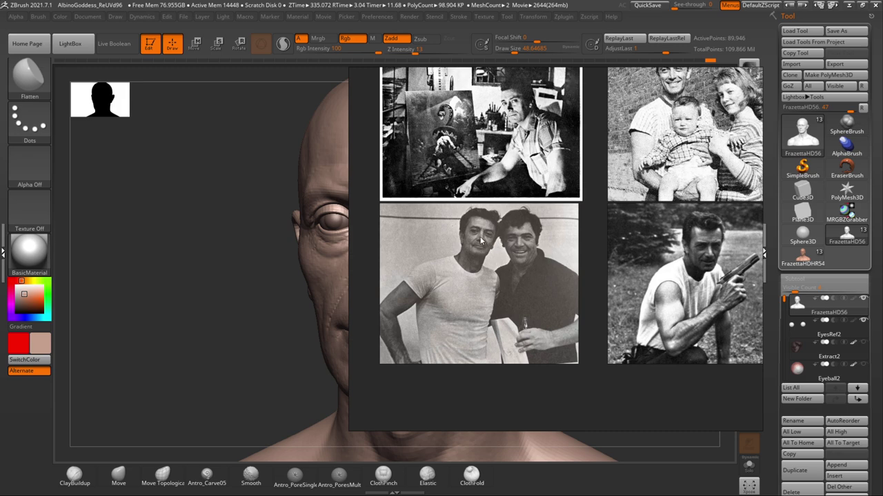
pyautogui.scroll(-2, 630, 258)
pyautogui.moveTo(664, 249); pyautogui.dragTo(612, 340, button='middle')
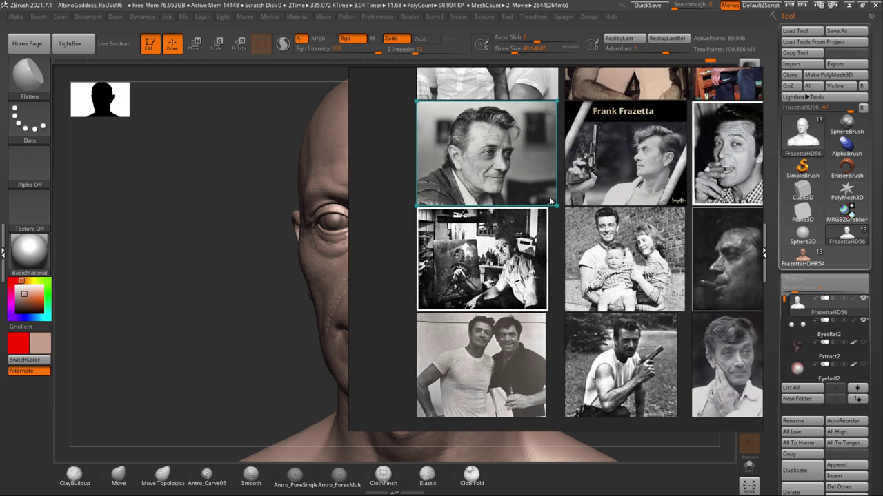
pyautogui.scroll(-1, 543, 211)
pyautogui.moveTo(518, 192); pyautogui.dragTo(560, 222, button='middle')
pyautogui.scroll(3, 560, 222)
pyautogui.moveTo(516, 166); pyautogui.dragTo(541, 218, button='middle')
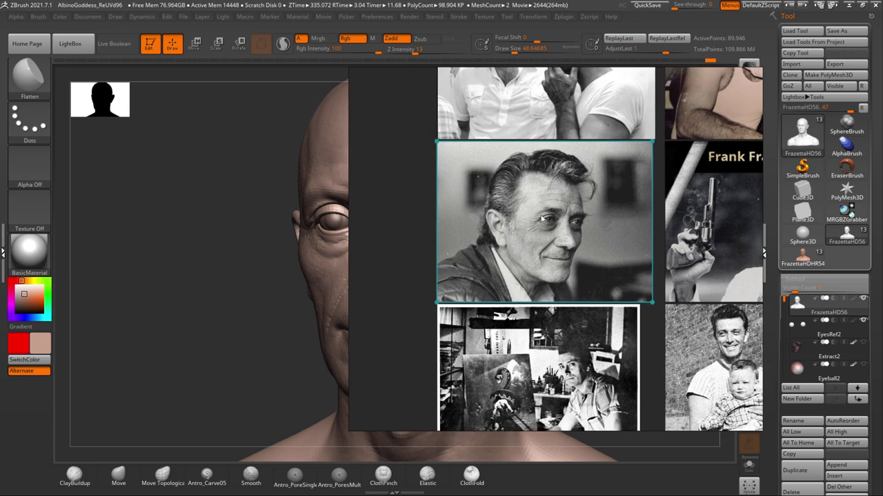
pyautogui.scroll(-3, 545, 319)
pyautogui.moveTo(556, 361); pyautogui.dragTo(550, 250, button='middle')
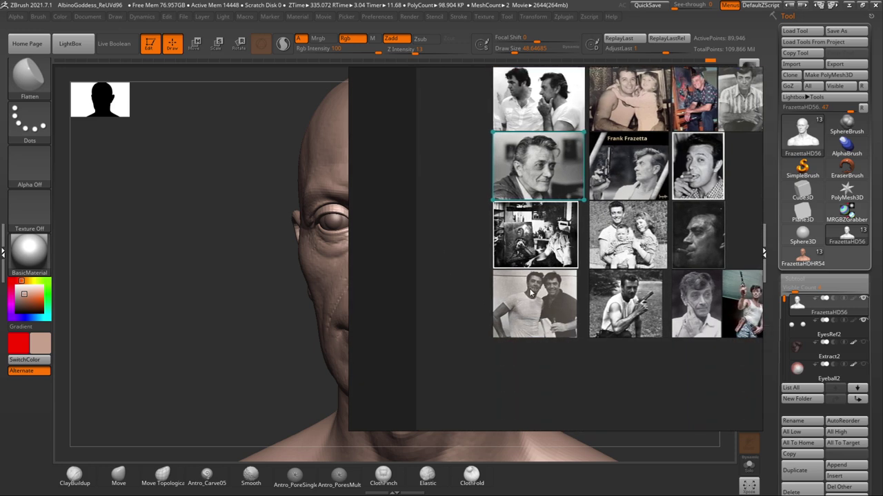
pyautogui.scroll(5, 536, 286)
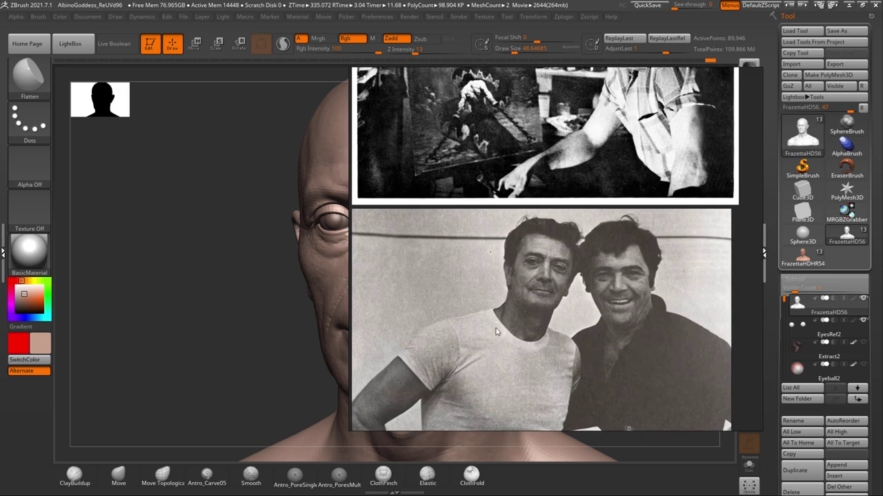
pyautogui.scroll(-4, 573, 292)
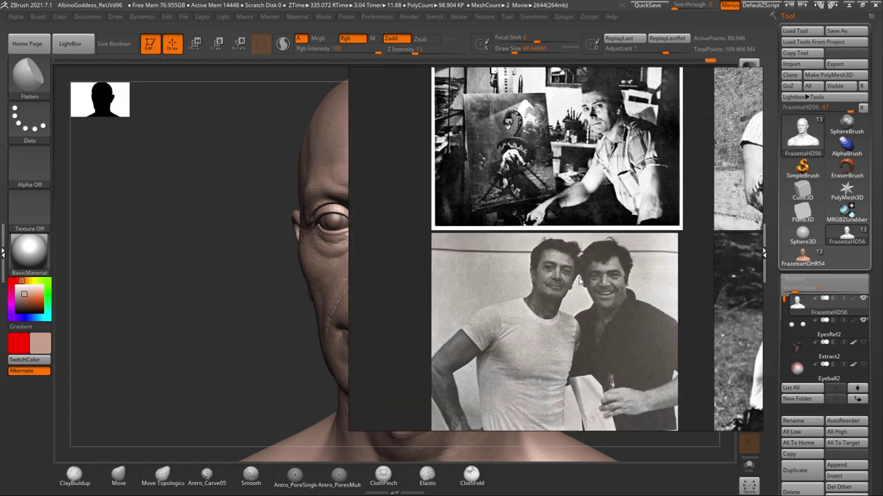
# - Examine the photo of the two men up close and compare it with the head sculpt in three-quarter and profile views
pyautogui.scroll(4, 595, 216)
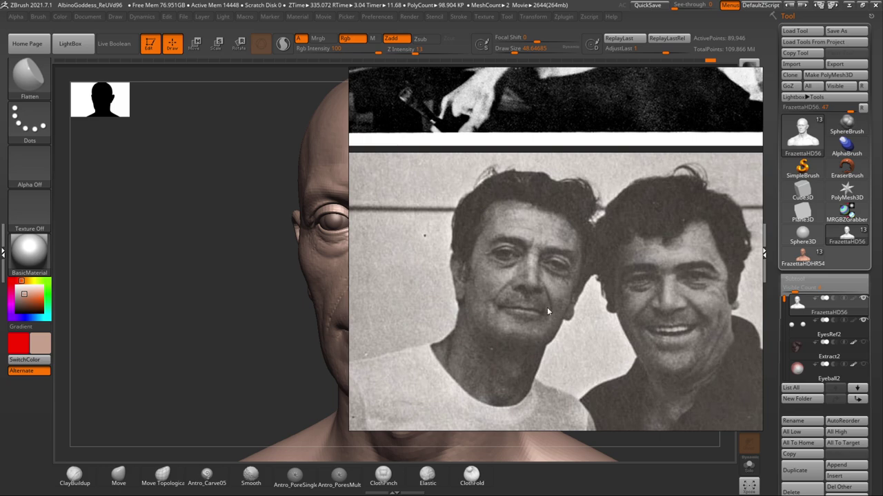
pyautogui.scroll(-2, 546, 313)
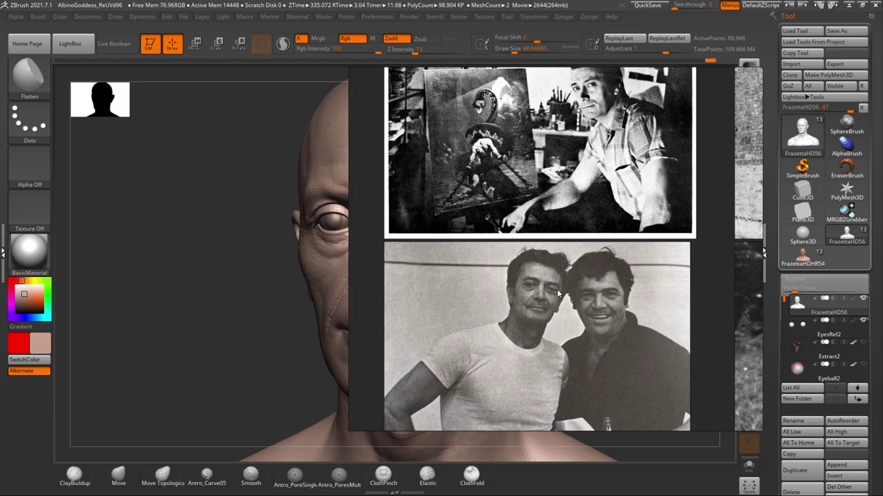
pyautogui.scroll(-1, 559, 294)
pyautogui.moveTo(641, 147); pyautogui.dragTo(882, 269, button='right')
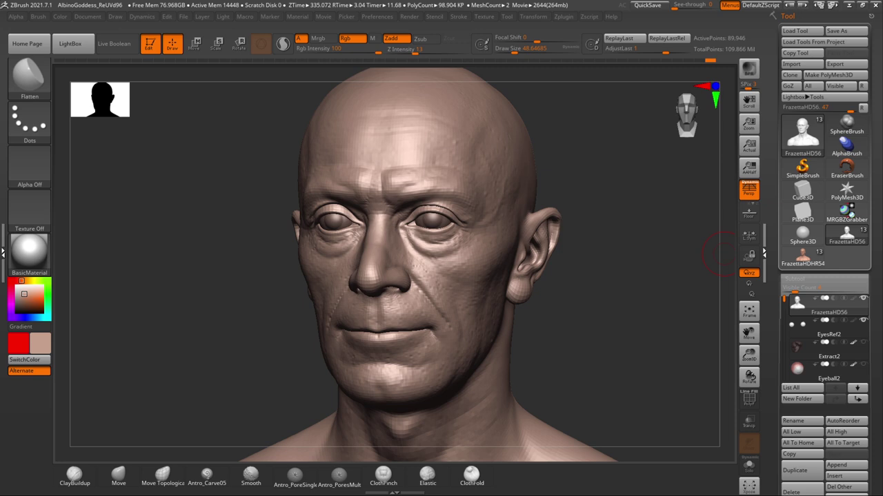
pyautogui.moveTo(604, 297)
pyautogui.mouseDown()
pyautogui.moveTo(623, 300)
pyautogui.moveTo(611, 276)
pyautogui.moveTo(630, 275)
pyautogui.moveTo(618, 272)
pyautogui.mouseUp()
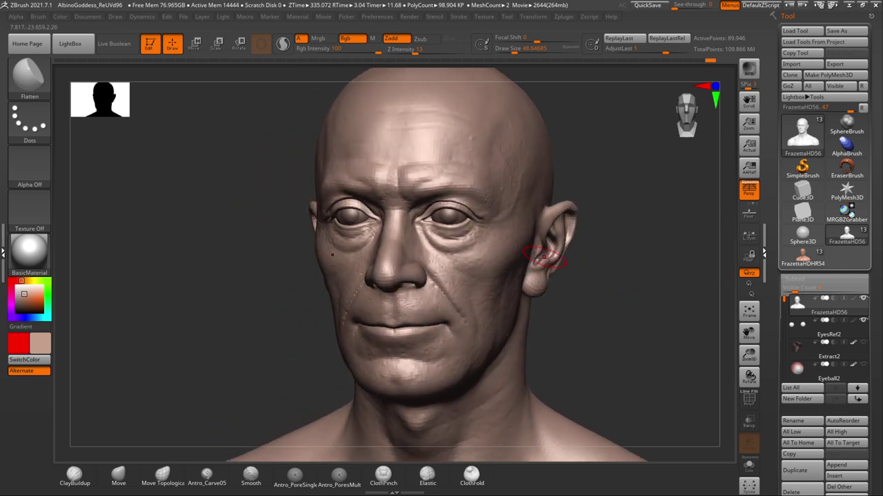
pyautogui.moveTo(676, 310); pyautogui.dragTo(650, 301)
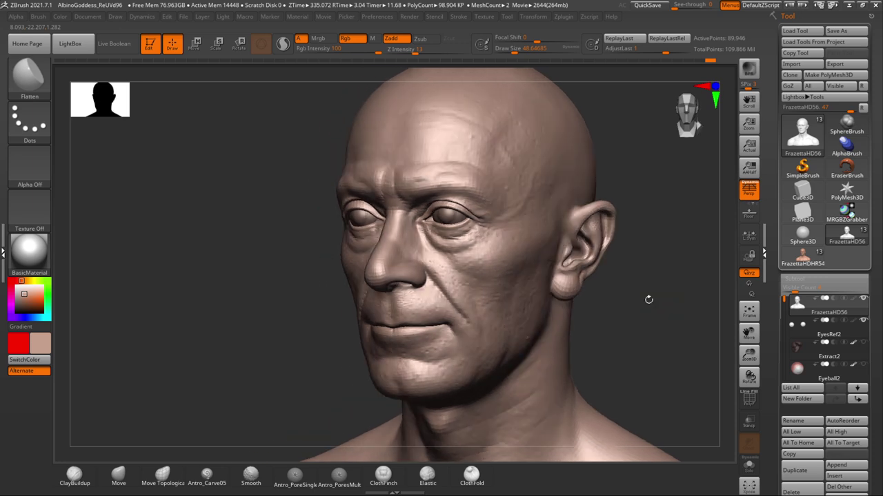
pyautogui.moveTo(635, 166); pyautogui.dragTo(158, 252)
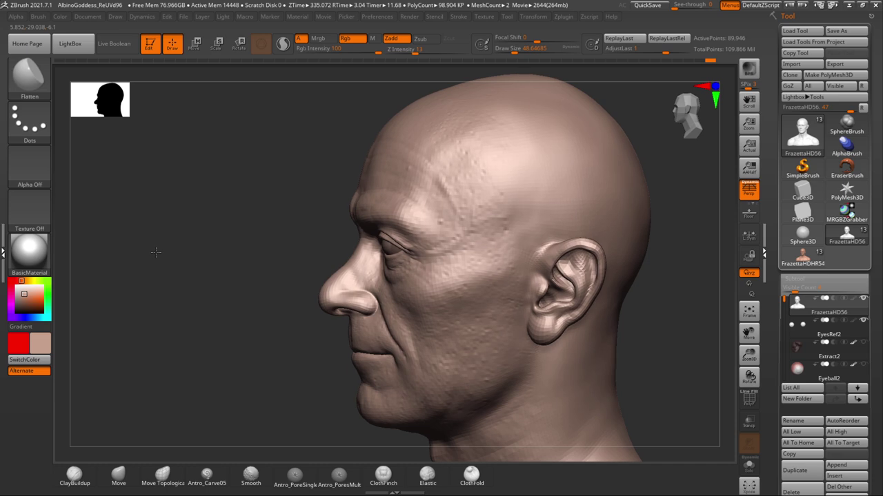
pyautogui.moveTo(179, 343); pyautogui.dragTo(233, 351)
# - Carve trial plane outlines around the area between the eyebrows and above the brows with the Antro_Carve05 brush, and undo them
pyautogui.click(218, 476)
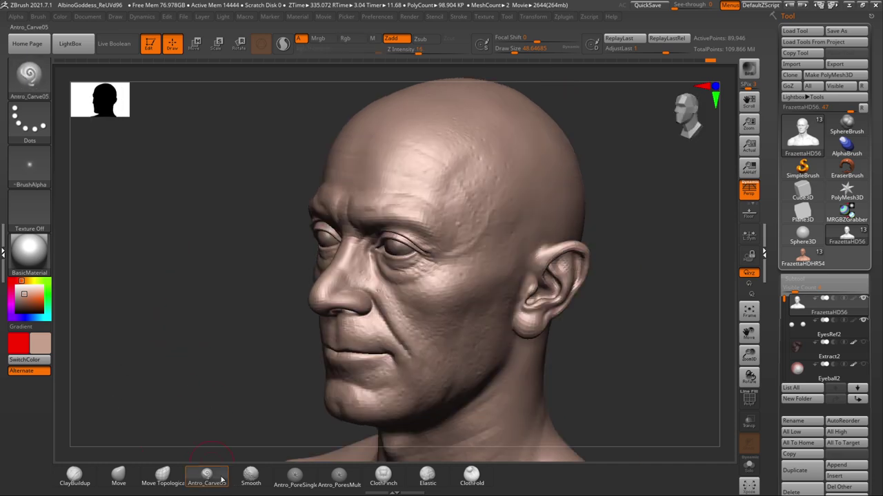
pyautogui.moveTo(610, 308)
pyautogui.keyDown('shift'); pyautogui.mouseDown()
pyautogui.moveTo(592, 367)
pyautogui.moveTo(556, 329)
pyautogui.moveTo(619, 351)
pyautogui.mouseUp(); pyautogui.keyUp('shift')
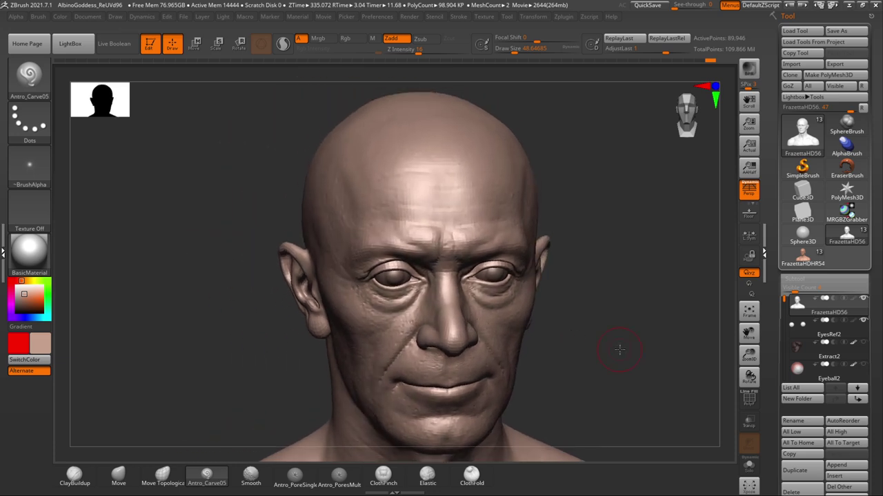
pyautogui.keyDown('shift'); pyautogui.moveTo(607, 252); pyautogui.dragTo(572, 233); pyautogui.keyUp('shift')
pyautogui.moveTo(440, 224)
pyautogui.mouseDown()
pyautogui.moveTo(479, 232)
pyautogui.moveTo(400, 239)
pyautogui.mouseUp()
pyautogui.hotkey('ctrl', 'z')
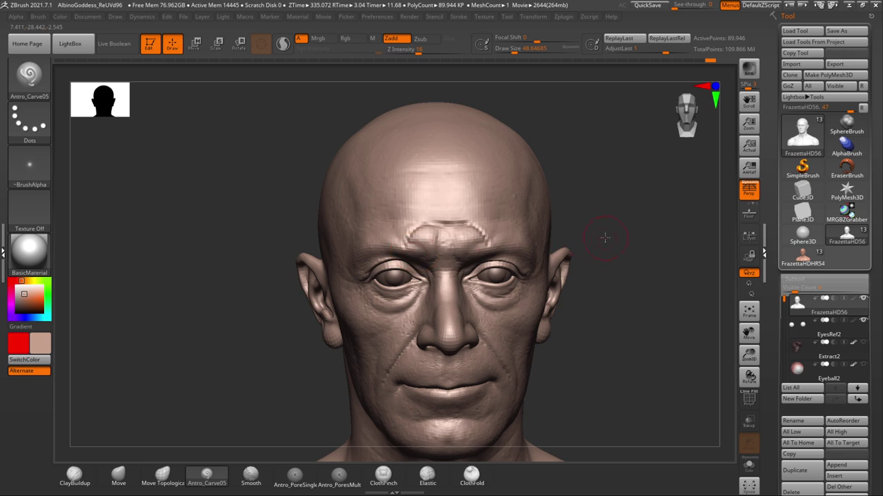
pyautogui.moveTo(604, 238); pyautogui.dragTo(585, 236)
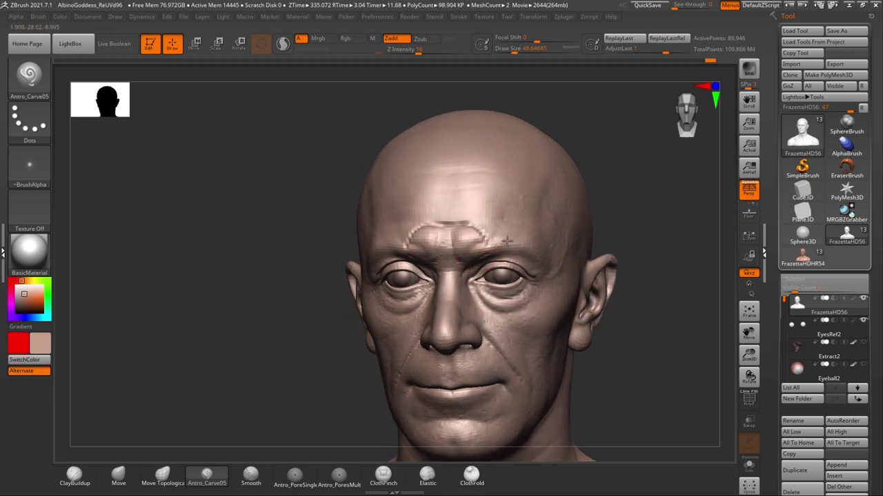
pyautogui.moveTo(648, 233); pyautogui.dragTo(613, 249)
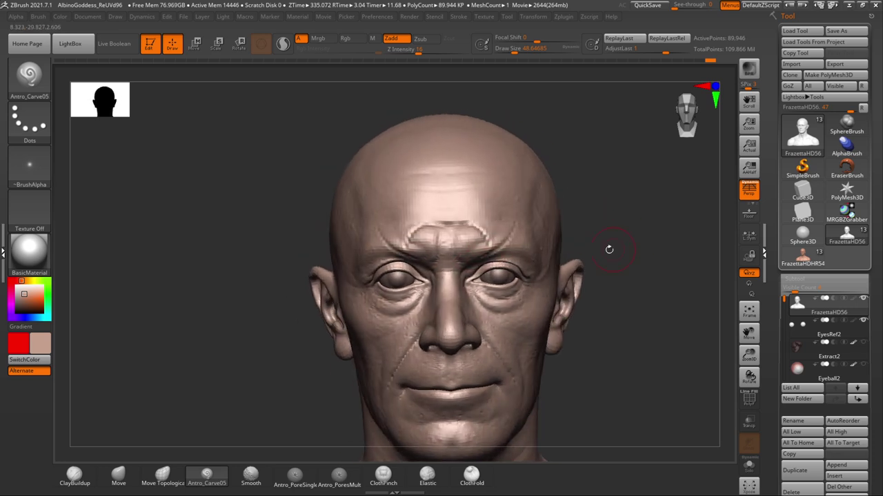
pyautogui.keyDown('ctrl'); pyautogui.moveTo(511, 251); pyautogui.dragTo(501, 252); pyautogui.keyUp('ctrl')
pyautogui.hotkey('ctrl', 'z')
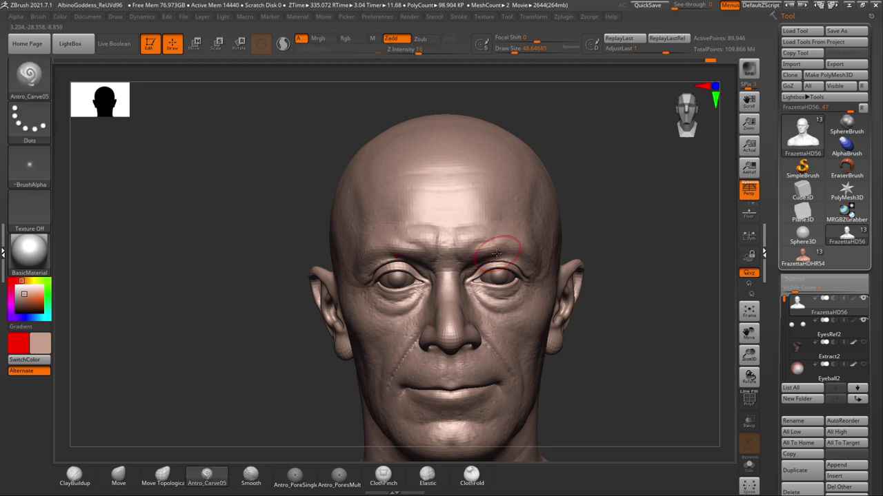
# - Carve trial lines marking the temple ridges, the forehead's centre line and the rounded planes on both sides of the forehead
pyautogui.moveTo(607, 239); pyautogui.dragTo(563, 233)
pyautogui.moveTo(627, 217); pyautogui.dragTo(630, 235)
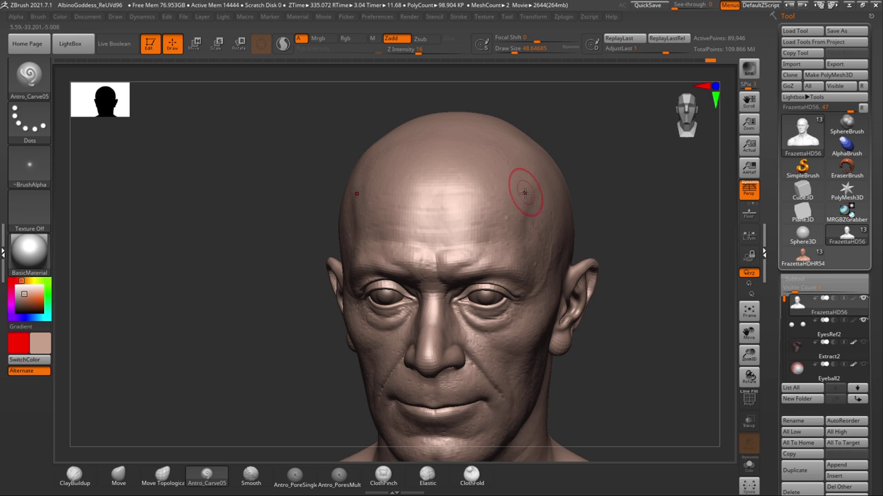
pyautogui.moveTo(617, 182); pyautogui.dragTo(537, 199)
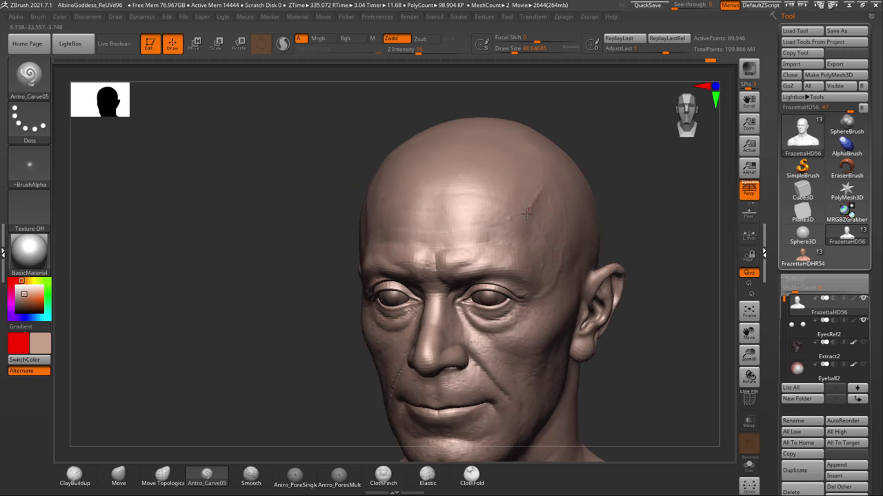
pyautogui.moveTo(613, 222); pyautogui.dragTo(540, 220)
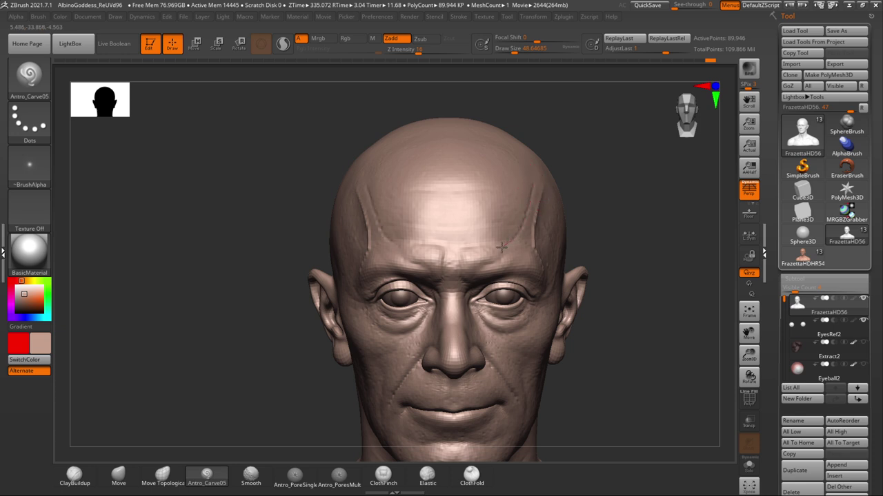
pyautogui.moveTo(457, 248); pyautogui.dragTo(443, 247)
pyautogui.moveTo(606, 200); pyautogui.dragTo(602, 215)
pyautogui.moveTo(517, 191); pyautogui.dragTo(464, 203)
pyautogui.moveTo(604, 171)
pyautogui.mouseDown()
pyautogui.moveTo(599, 206)
pyautogui.moveTo(615, 166)
pyautogui.moveTo(595, 170)
pyautogui.moveTo(602, 178)
pyautogui.mouseUp()
pyautogui.moveTo(662, 171); pyautogui.dragTo(537, 235)
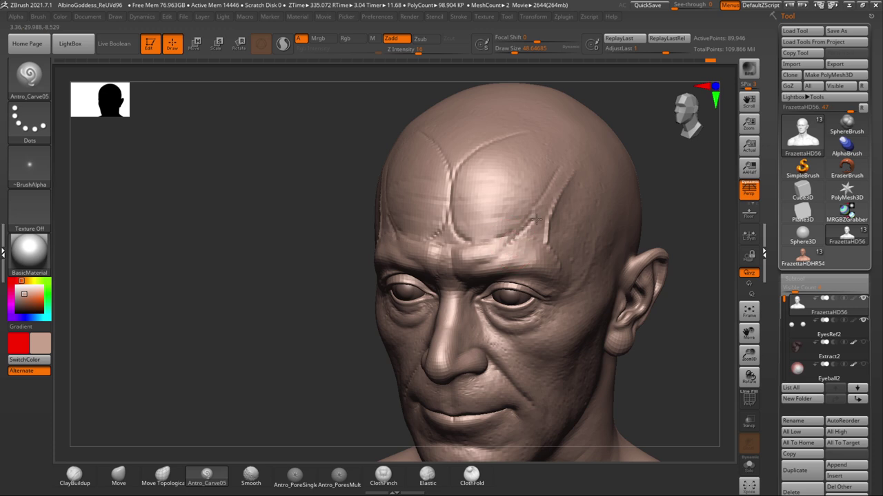
pyautogui.moveTo(659, 206)
pyautogui.mouseDown()
pyautogui.moveTo(672, 212)
pyautogui.moveTo(603, 207)
pyautogui.moveTo(669, 191)
pyautogui.moveTo(654, 219)
pyautogui.moveTo(653, 211)
pyautogui.moveTo(617, 220)
pyautogui.moveTo(632, 216)
pyautogui.moveTo(615, 243)
pyautogui.moveTo(632, 238)
pyautogui.moveTo(564, 254)
pyautogui.mouseUp()
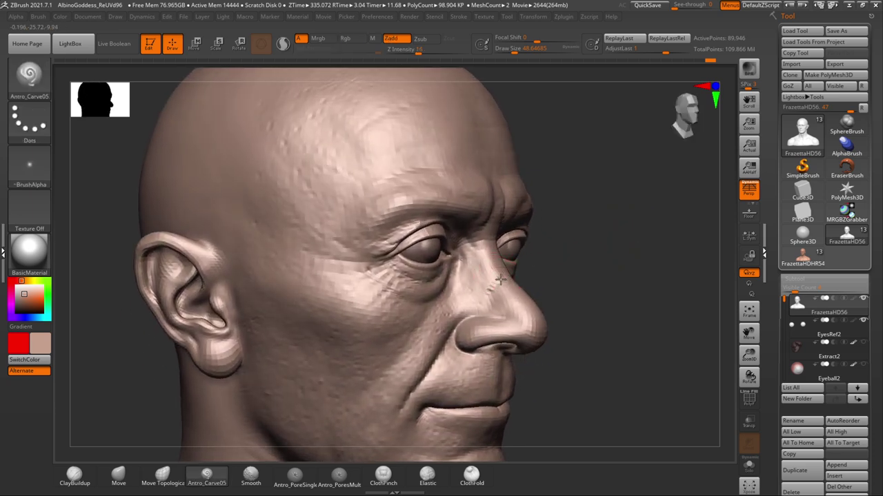
# - Reshape the bridge of the nose in profile with the Move brush at draw sizes of about 83 and 56
pyautogui.moveTo(586, 272); pyautogui.dragTo(547, 283)
pyautogui.keyDown('alt'); pyautogui.moveTo(666, 249); pyautogui.dragTo(551, 264); pyautogui.keyUp('alt')
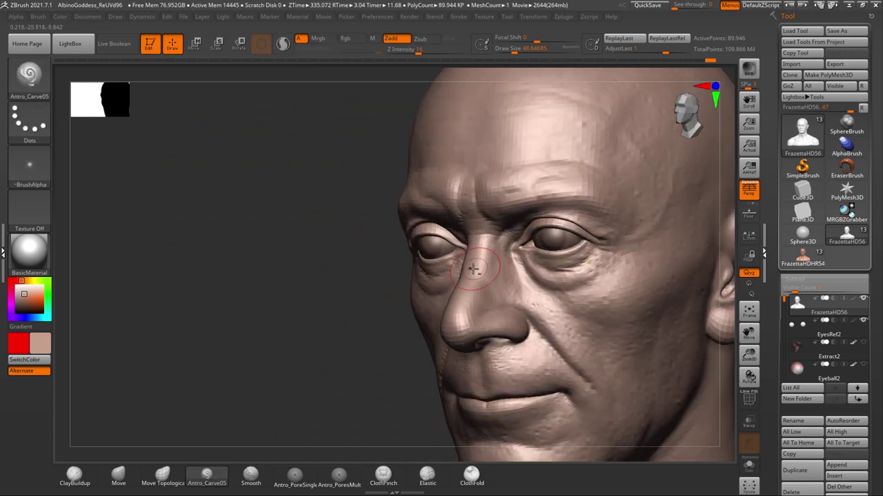
pyautogui.moveTo(497, 293); pyautogui.dragTo(500, 297)
pyautogui.moveTo(390, 324); pyautogui.dragTo(332, 338)
pyautogui.moveTo(391, 351); pyautogui.dragTo(559, 326)
pyautogui.moveTo(607, 256)
pyautogui.mouseDown()
pyautogui.moveTo(622, 258)
pyautogui.moveTo(616, 269)
pyautogui.moveTo(637, 267)
pyautogui.mouseUp()
pyautogui.click(129, 480)
pyautogui.moveTo(575, 271); pyautogui.dragTo(587, 272)
pyautogui.press('space')
pyautogui.moveTo(502, 275); pyautogui.dragTo(508, 277)
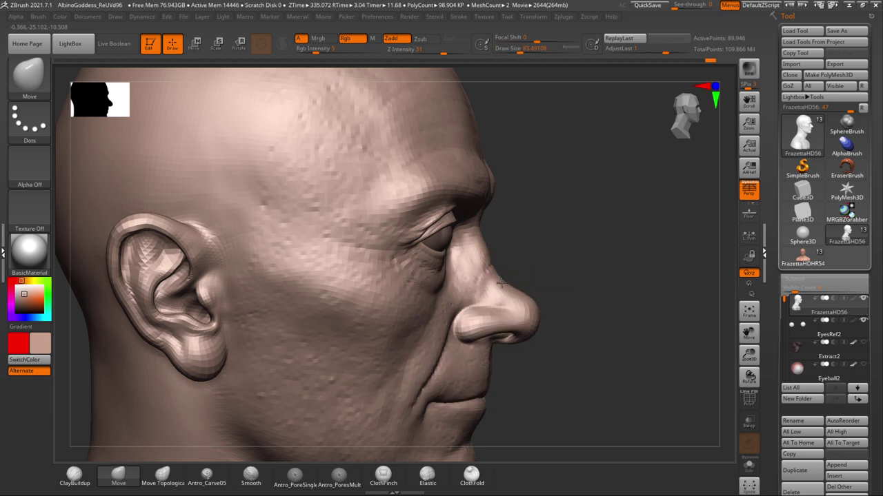
pyautogui.press('space')
pyautogui.moveTo(492, 258); pyautogui.dragTo(487, 258)
pyautogui.moveTo(551, 290); pyautogui.dragTo(531, 294)
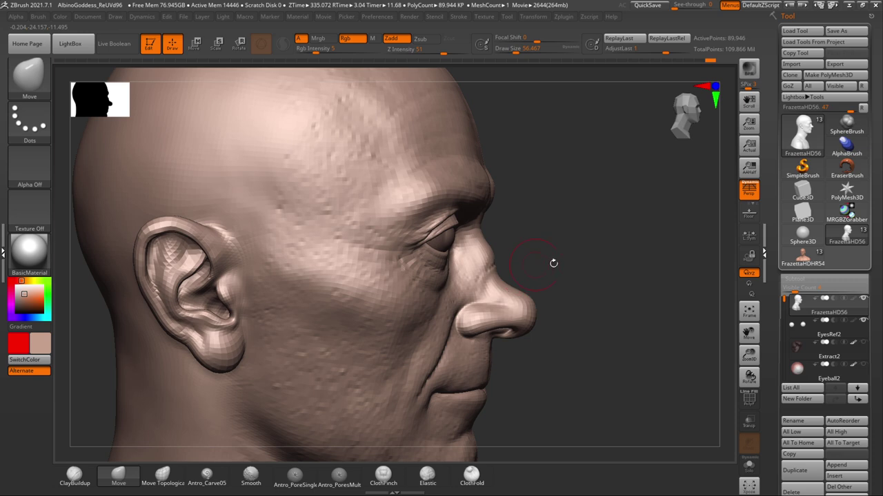
pyautogui.press('ctrl')
pyautogui.press('ctrl')
# - Examine the whole head in three-quarter and front views, checking the nose and the facial planes
pyautogui.moveTo(580, 282); pyautogui.dragTo(503, 284)
pyautogui.moveTo(672, 284); pyautogui.dragTo(587, 294)
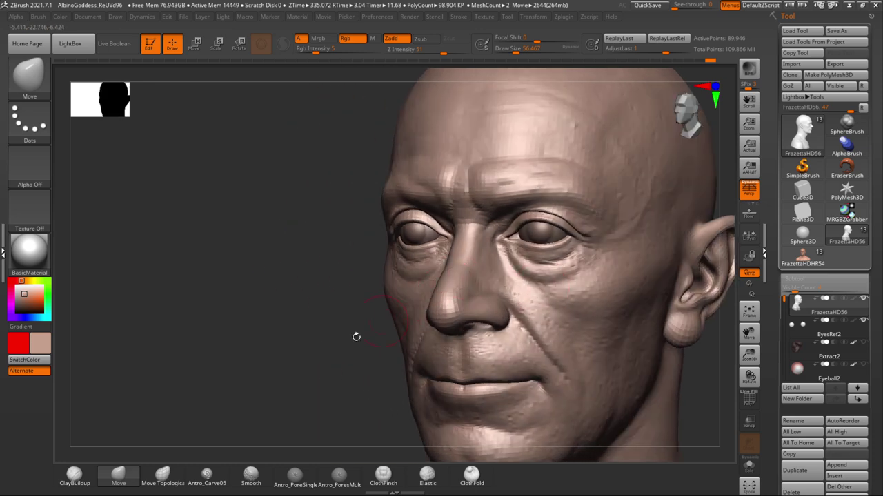
pyautogui.moveTo(366, 311); pyautogui.dragTo(398, 339)
pyautogui.moveTo(620, 297); pyautogui.dragTo(637, 334)
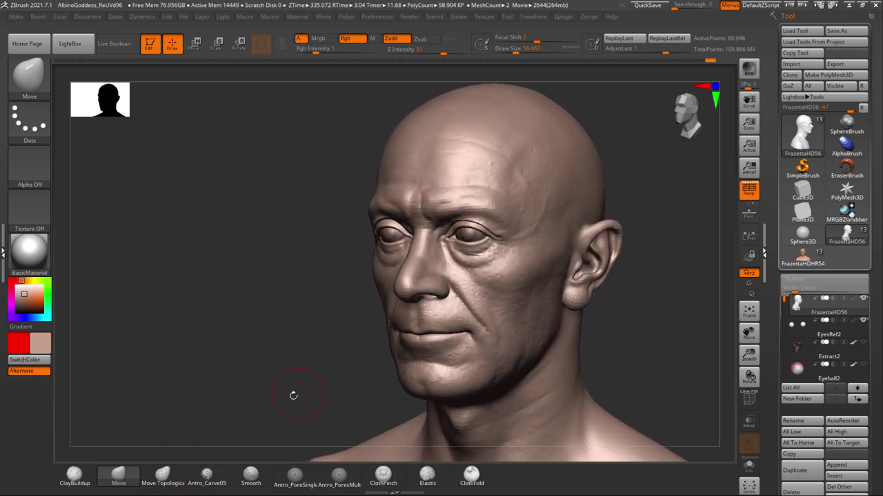
pyautogui.keyDown('alt'); pyautogui.moveTo(299, 393); pyautogui.dragTo(225, 386); pyautogui.keyUp('alt')
pyautogui.keyDown('shift'); pyautogui.moveTo(543, 313); pyautogui.dragTo(590, 317); pyautogui.keyUp('shift')
pyautogui.keyDown('alt'); pyautogui.moveTo(582, 286); pyautogui.dragTo(608, 314); pyautogui.keyUp('alt')
pyautogui.moveTo(554, 364); pyautogui.dragTo(597, 330)
pyautogui.moveTo(668, 307)
pyautogui.mouseDown()
pyautogui.moveTo(639, 314)
pyautogui.moveTo(707, 308)
pyautogui.moveTo(611, 327)
pyautogui.moveTo(660, 311)
pyautogui.mouseUp()
pyautogui.press('space')
pyautogui.moveTo(576, 292); pyautogui.dragTo(567, 292)
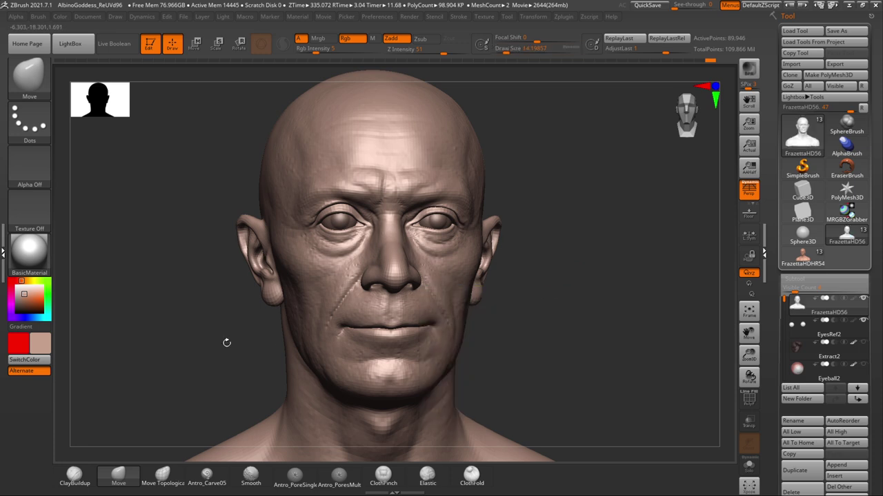
# - Show the polypaint on the FrazettaHD56 subtool and set the active color to gray, RGB 190, 190, 190
pyautogui.moveTo(18, 281); pyautogui.dragTo(11, 282)
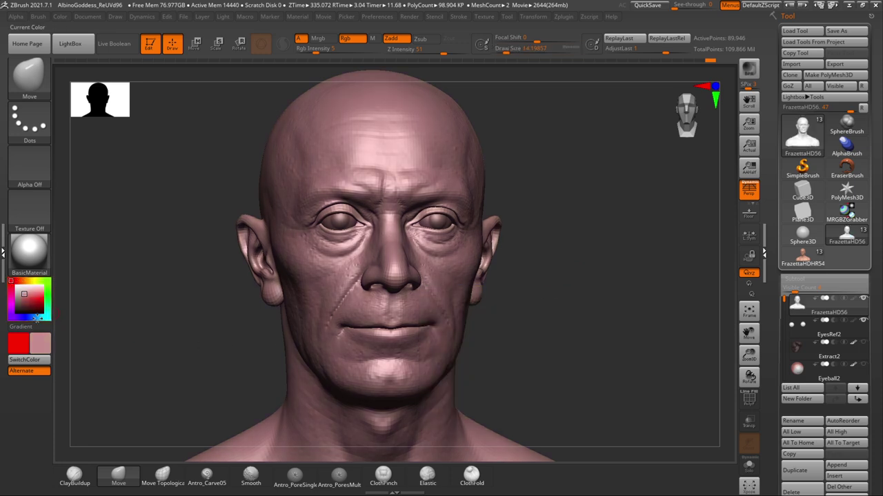
pyautogui.click(854, 299)
pyautogui.moveTo(645, 327)
pyautogui.mouseDown()
pyautogui.moveTo(618, 335)
pyautogui.moveTo(626, 348)
pyautogui.moveTo(570, 409)
pyautogui.mouseUp()
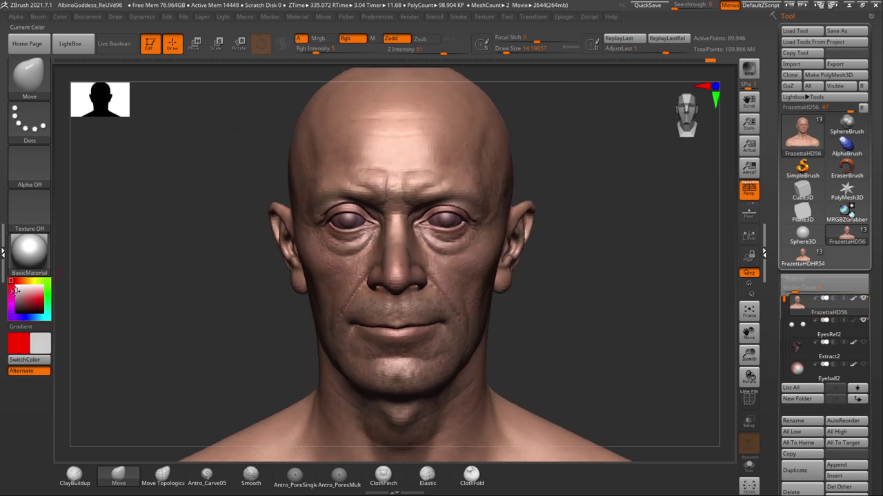
pyautogui.click(58, 17)
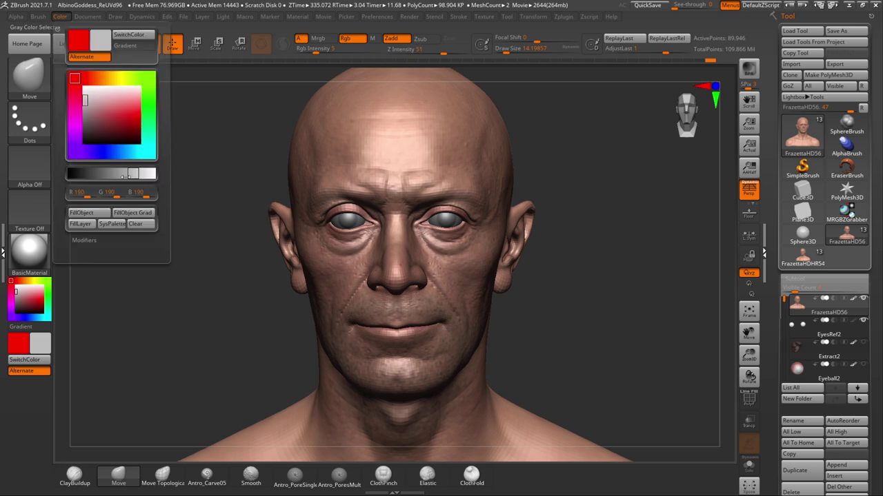
# - Step the FrazettaHD56 head up two subdivision levels and check its front view
pyautogui.press('d')
pyautogui.press('d')
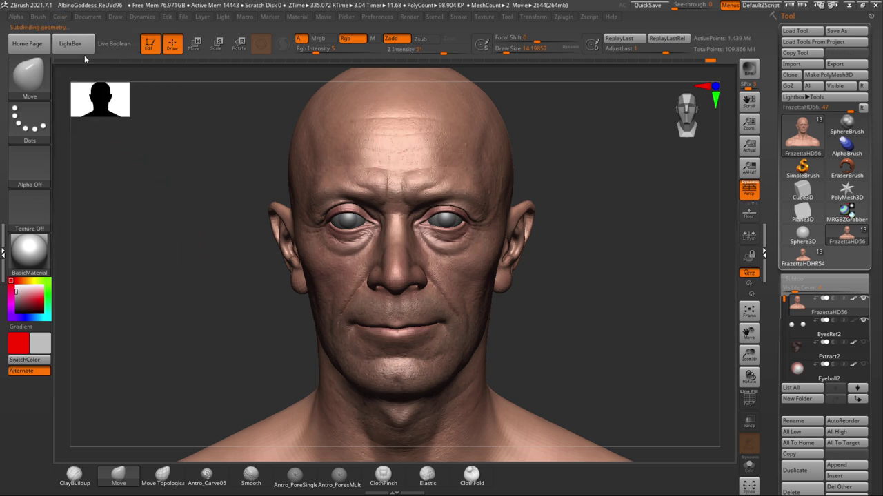
pyautogui.click(60, 17)
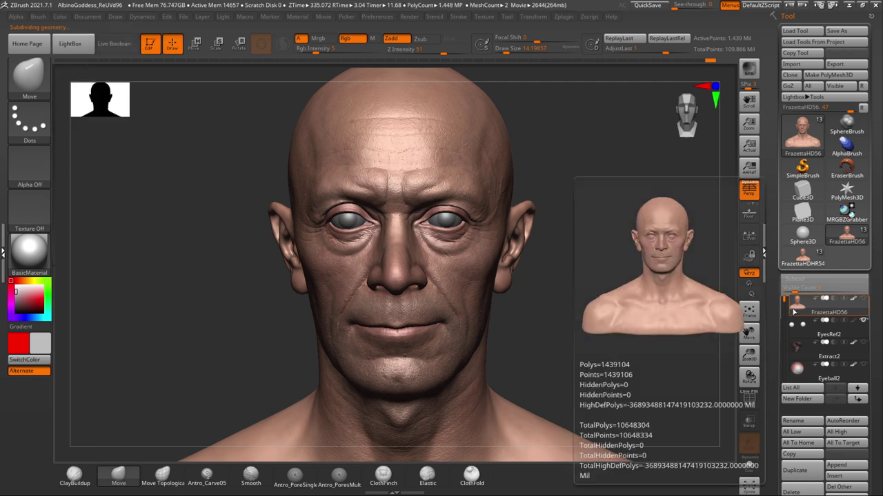
pyautogui.moveTo(579, 250)
pyautogui.keyDown('shift'); pyautogui.mouseDown()
pyautogui.moveTo(599, 257)
pyautogui.moveTo(550, 264)
pyautogui.mouseUp(); pyautogui.keyUp('shift')
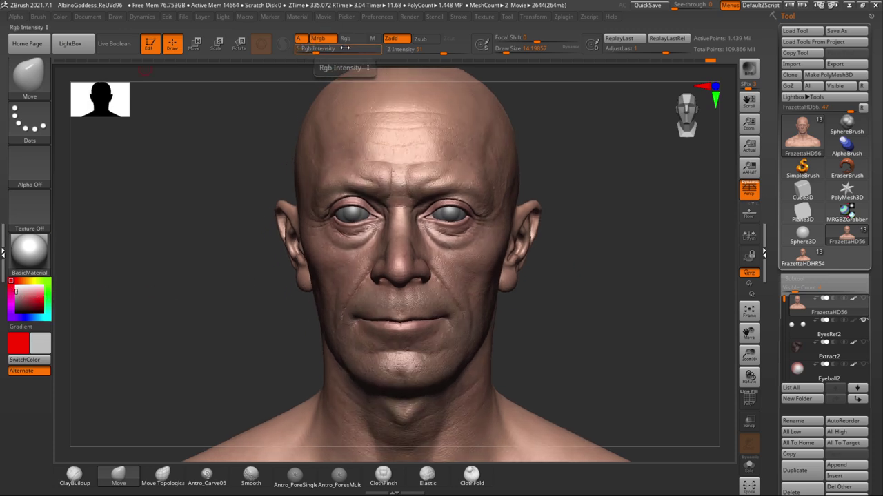
# - Fill the head with the gray color, using Rgb mode at intensity 100
pyautogui.click(348, 40)
pyautogui.click(348, 40)
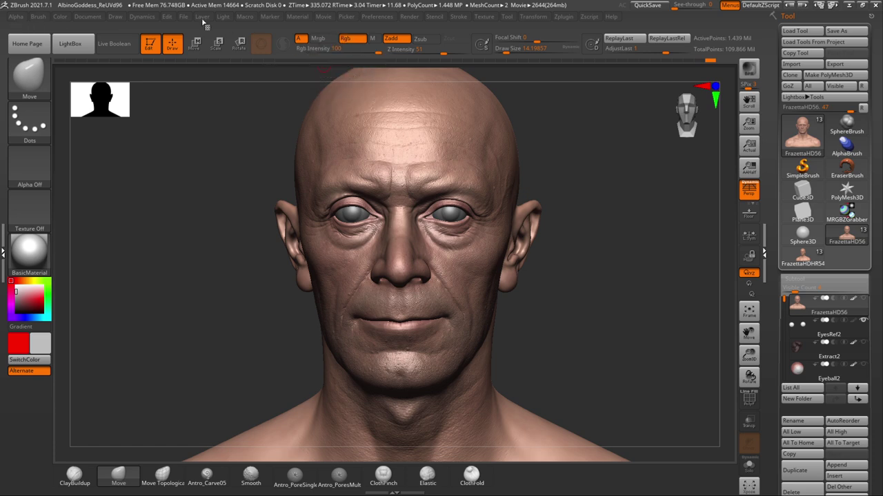
pyautogui.click(61, 18)
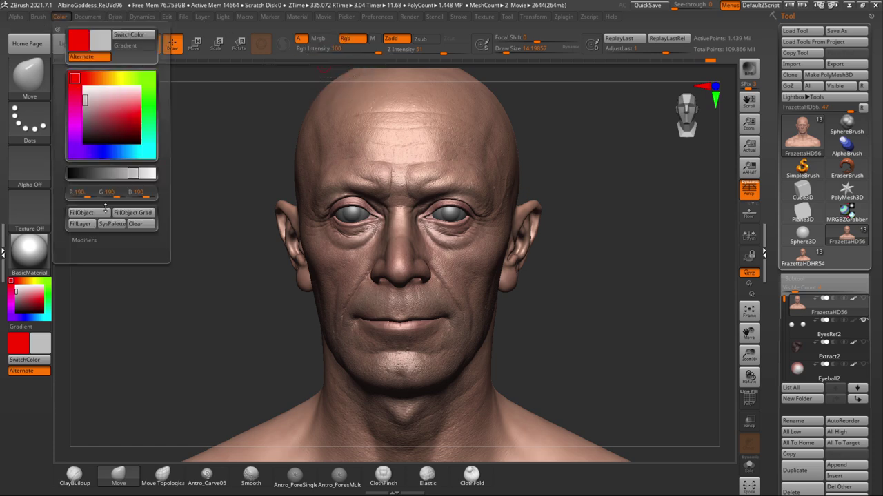
pyautogui.click(98, 211)
# - Switch to the Standard brush and set its draw size to about 14 for painting the front of the face
pyautogui.moveTo(630, 289)
pyautogui.mouseDown()
pyautogui.moveTo(644, 289)
pyautogui.moveTo(641, 279)
pyautogui.mouseUp()
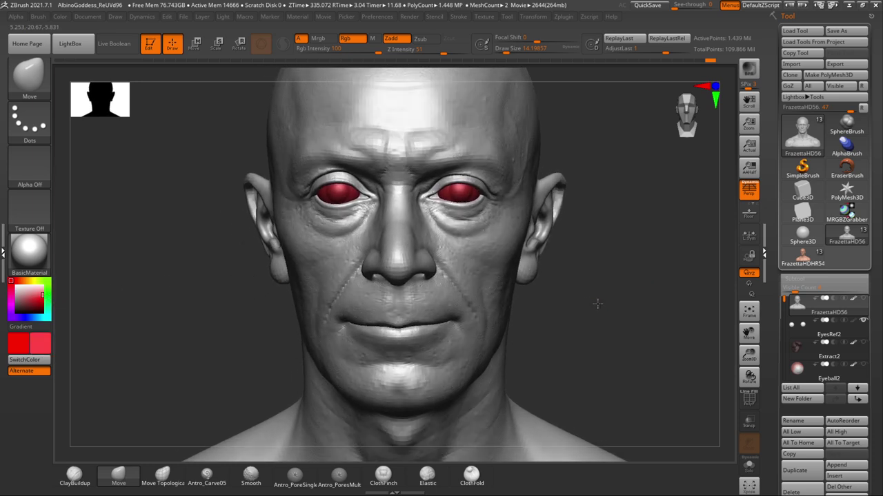
pyautogui.press('space')
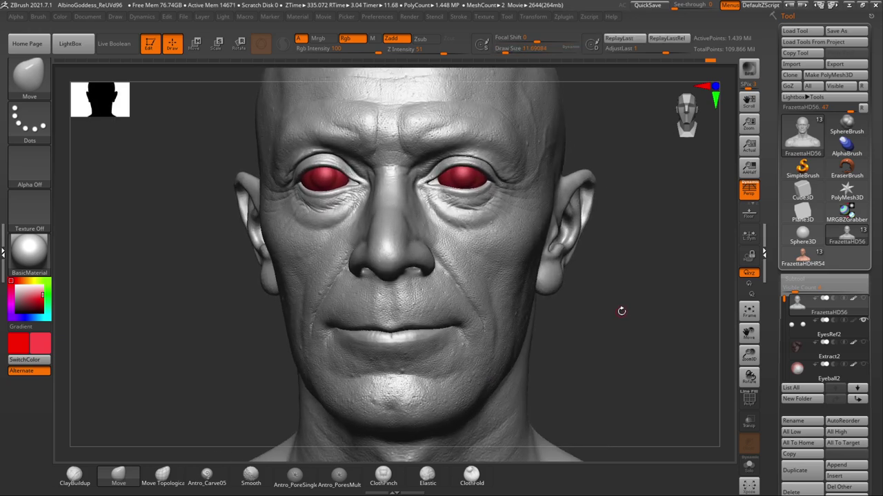
pyautogui.press('space')
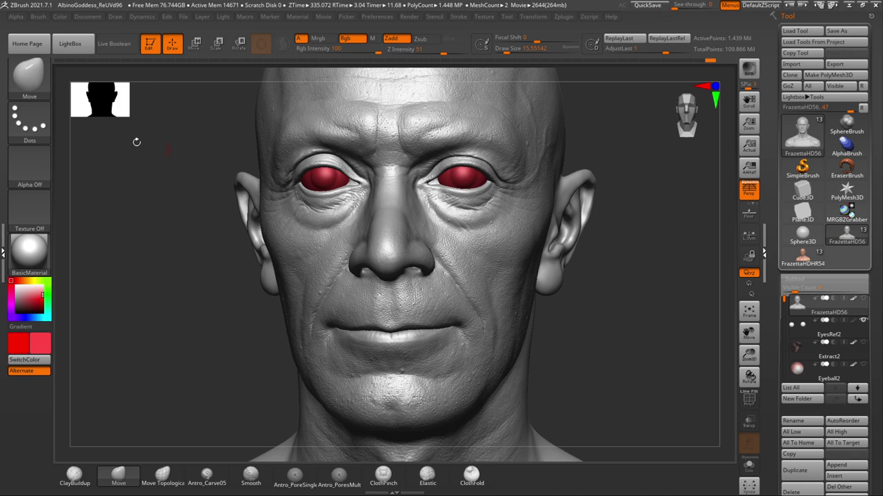
pyautogui.press('b')
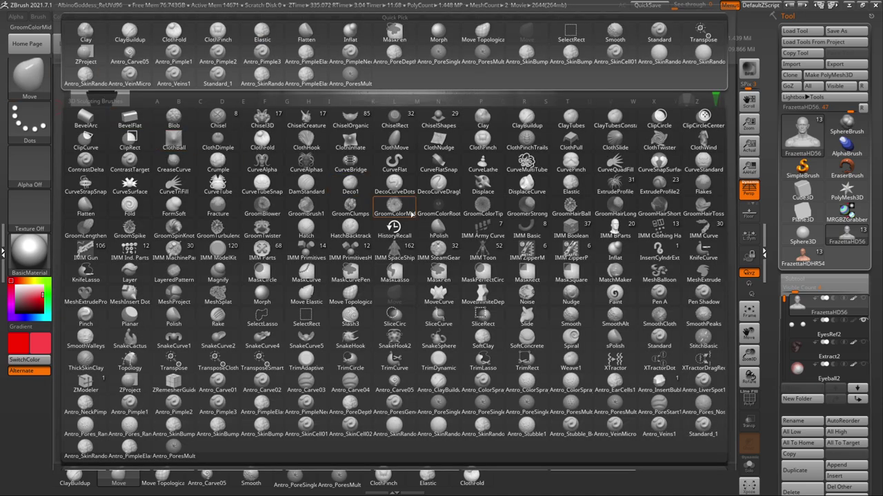
pyautogui.press('s')
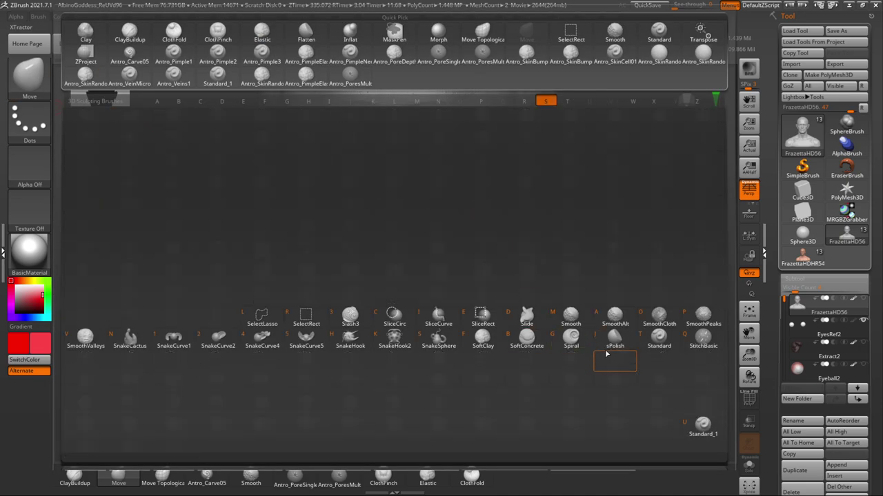
pyautogui.press('m')
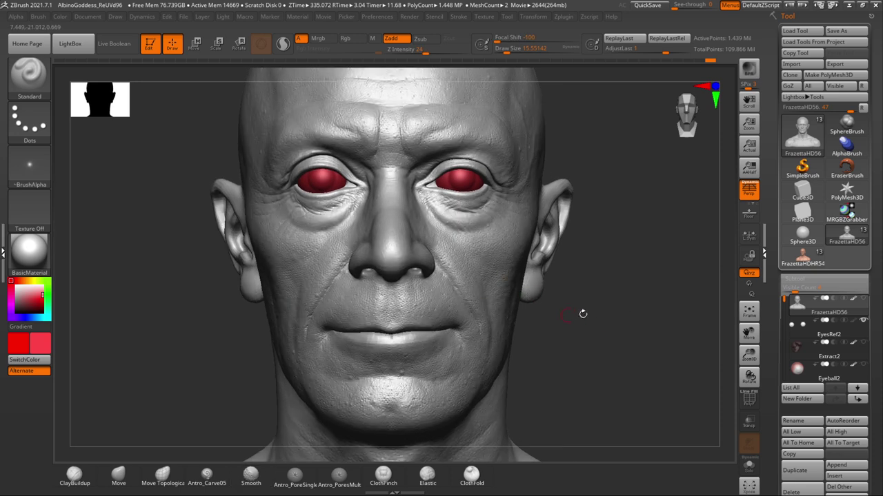
pyautogui.moveTo(583, 314)
pyautogui.mouseDown()
pyautogui.moveTo(585, 340)
pyautogui.moveTo(575, 337)
pyautogui.moveTo(581, 319)
pyautogui.mouseUp()
pyautogui.press('space')
pyautogui.moveTo(457, 316); pyautogui.dragTo(456, 316)
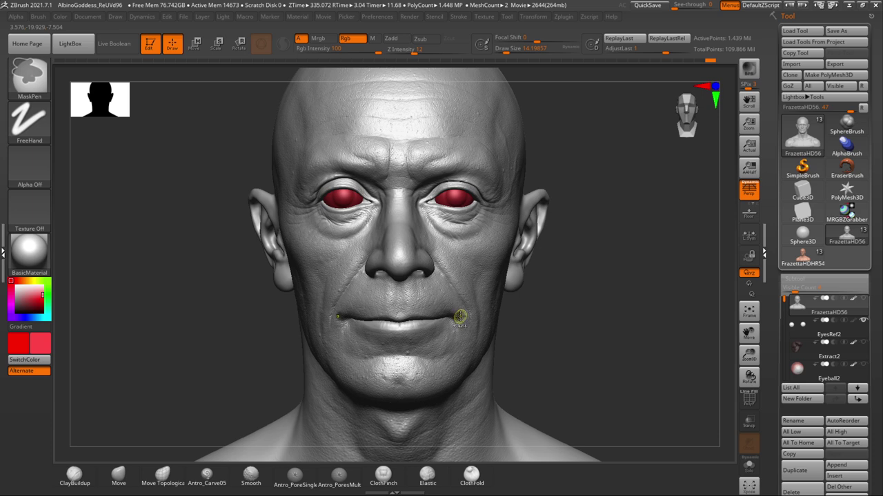
pyautogui.moveTo(454, 317); pyautogui.dragTo(463, 320)
pyautogui.hotkey('ctrl', 'z')
# - Set the Standard brush to paint color only, with Zadd off, Rgb on and Alpha Off
pyautogui.click(396, 39)
pyautogui.click(352, 39)
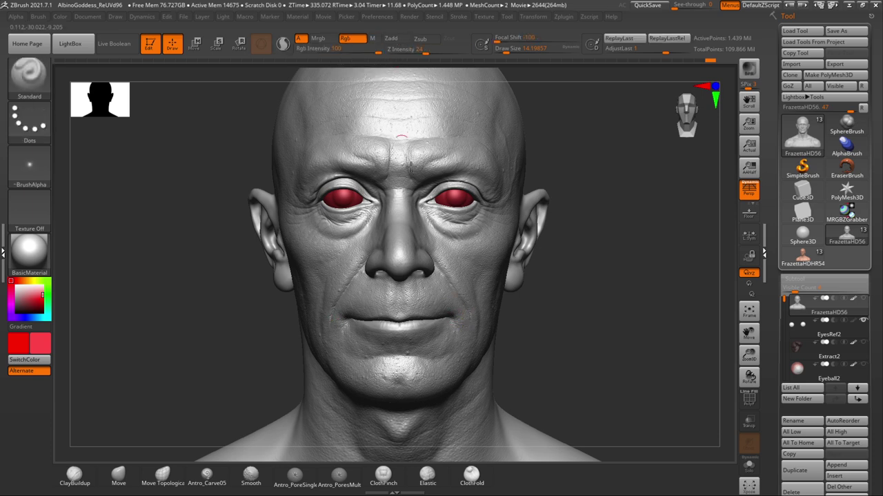
pyautogui.click(29, 165)
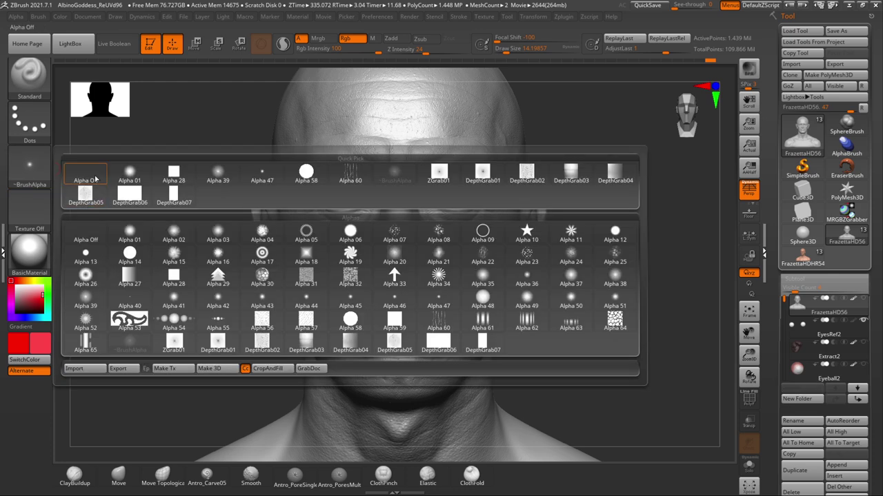
pyautogui.click(85, 187)
# - Undo the last stroke and paint small red spots over both corners of the mouth
pyautogui.hotkey('ctrl', 'z')
pyautogui.moveTo(456, 315); pyautogui.dragTo(453, 320)
pyautogui.moveTo(536, 305)
pyautogui.mouseDown()
pyautogui.moveTo(559, 307)
pyautogui.moveTo(564, 319)
pyautogui.moveTo(582, 303)
pyautogui.moveTo(455, 323)
pyautogui.mouseUp()
# - Switch to the Move brush, enlarge its draw size to about 158, and check the mouth corners in profile and front views
pyautogui.click(119, 475)
pyautogui.press('space')
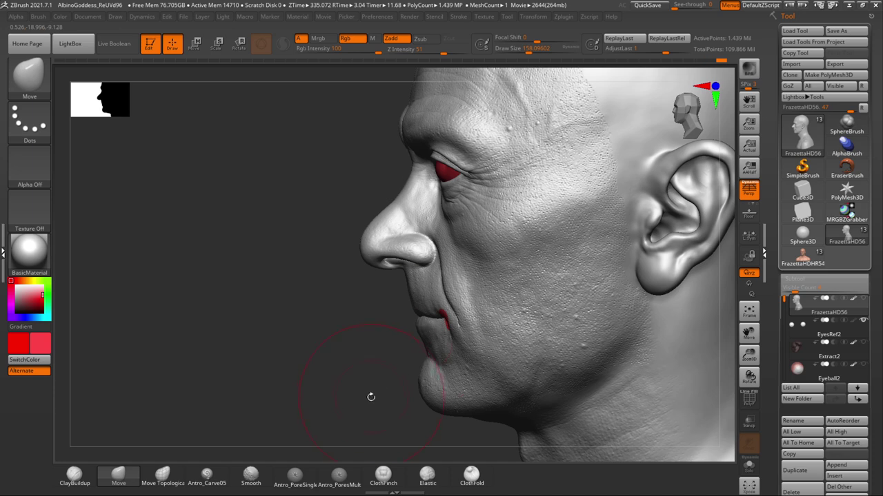
pyautogui.keyDown('alt'); pyautogui.moveTo(358, 404); pyautogui.dragTo(436, 349); pyautogui.keyUp('alt')
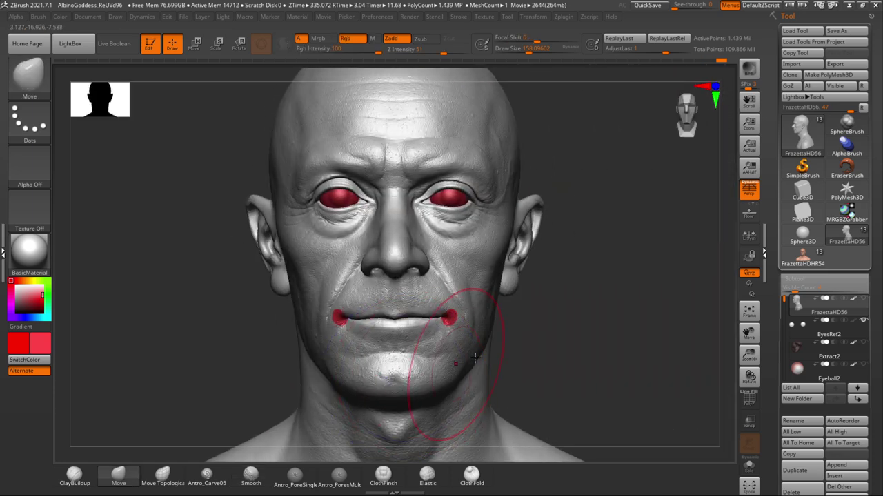
pyautogui.moveTo(553, 345)
pyautogui.mouseDown()
pyautogui.moveTo(556, 357)
pyautogui.moveTo(559, 331)
pyautogui.moveTo(515, 330)
pyautogui.moveTo(548, 331)
pyautogui.mouseUp()
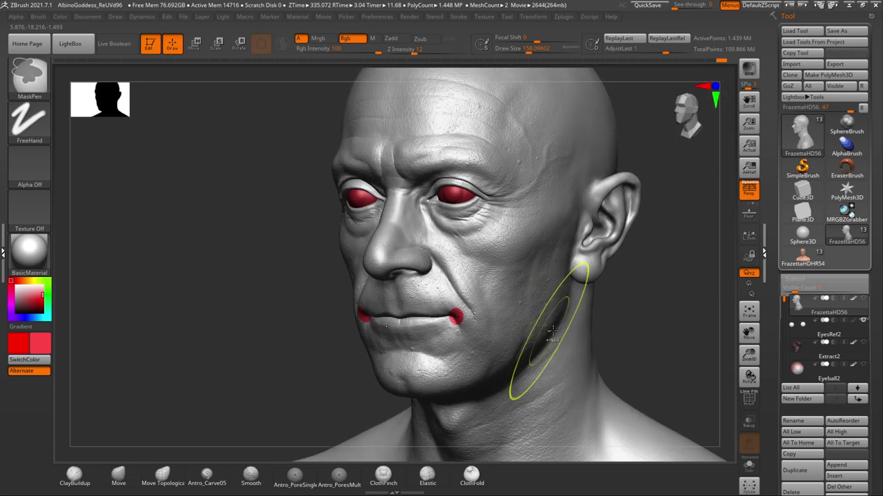
# - Reduce the Move brush size and nudge the red-marked mouth corner slightly back and down in profile view
pyautogui.moveTo(641, 316)
pyautogui.mouseDown()
pyautogui.moveTo(651, 315)
pyautogui.moveTo(595, 314)
pyautogui.mouseUp()
pyautogui.press('space')
pyautogui.moveTo(397, 397); pyautogui.dragTo(402, 400)
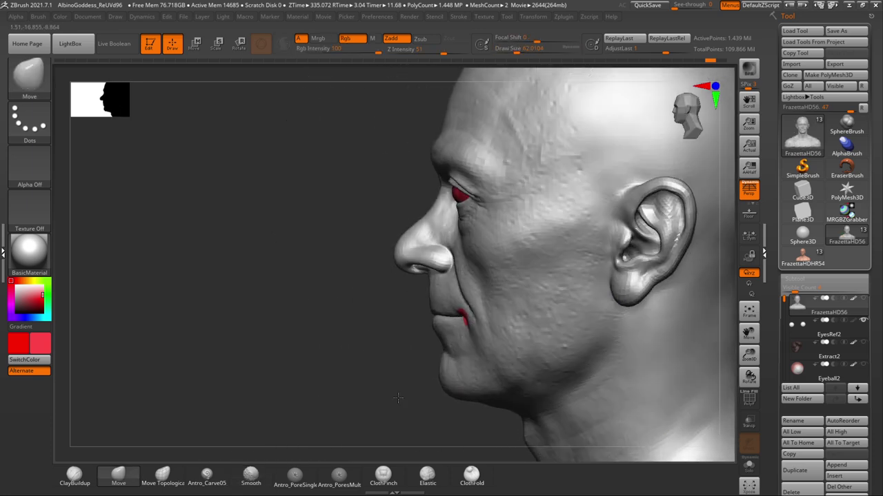
pyautogui.moveTo(378, 381)
pyautogui.keyDown('alt'); pyautogui.mouseDown()
pyautogui.moveTo(346, 391)
pyautogui.moveTo(366, 406)
pyautogui.moveTo(431, 378)
pyautogui.moveTo(359, 378)
pyautogui.moveTo(358, 370)
pyautogui.moveTo(348, 385)
pyautogui.mouseUp(); pyautogui.keyUp('alt')
pyautogui.press('space')
pyautogui.moveTo(435, 321); pyautogui.dragTo(441, 333)
pyautogui.moveTo(365, 368); pyautogui.dragTo(370, 372)
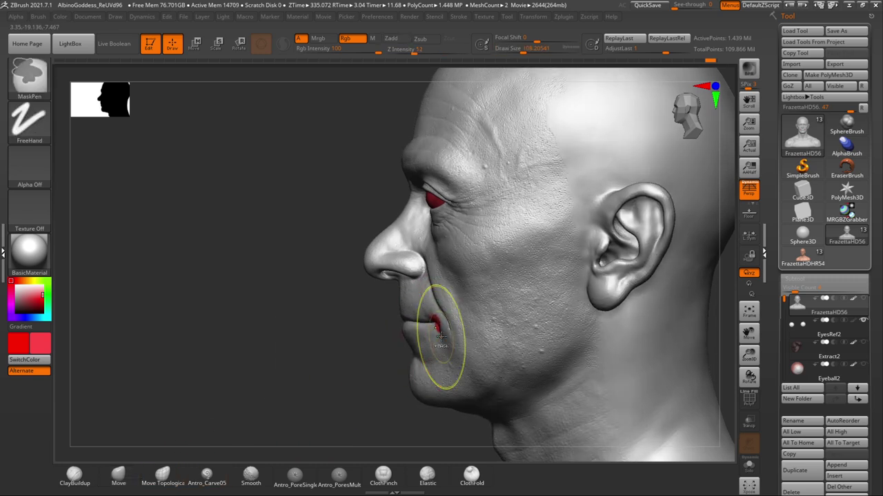
# - Switch back to the Standard brush with a draw size of about 25 and bring up a three-quarter view
pyautogui.moveTo(325, 405)
pyautogui.mouseDown()
pyautogui.moveTo(483, 345)
pyautogui.moveTo(567, 327)
pyautogui.mouseUp()
pyautogui.press('s')
pyautogui.click(544, 328)
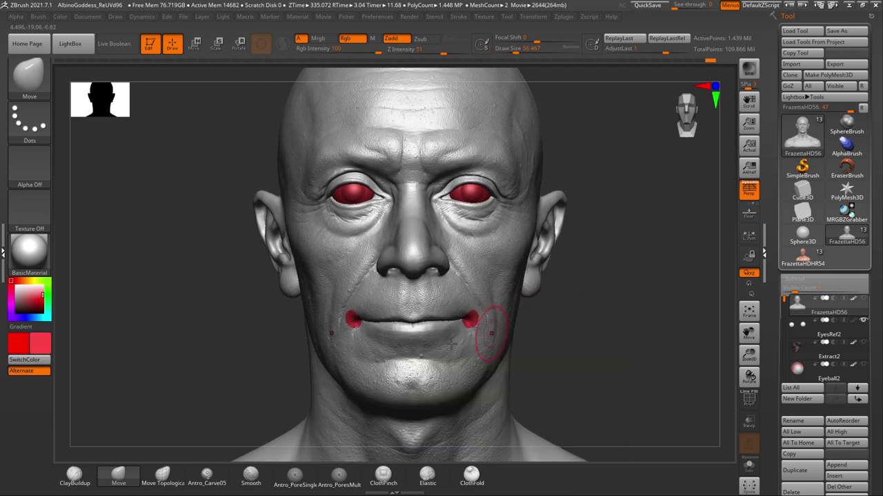
pyautogui.press('b')
pyautogui.press('s')
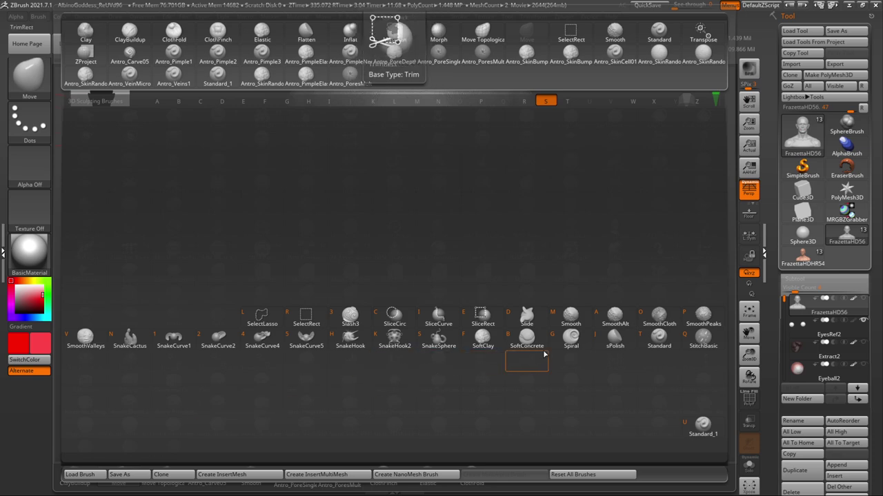
pyautogui.click(659, 337)
pyautogui.press('space')
pyautogui.moveTo(574, 334)
pyautogui.mouseDown()
pyautogui.moveTo(602, 352)
pyautogui.moveTo(582, 359)
pyautogui.mouseUp()
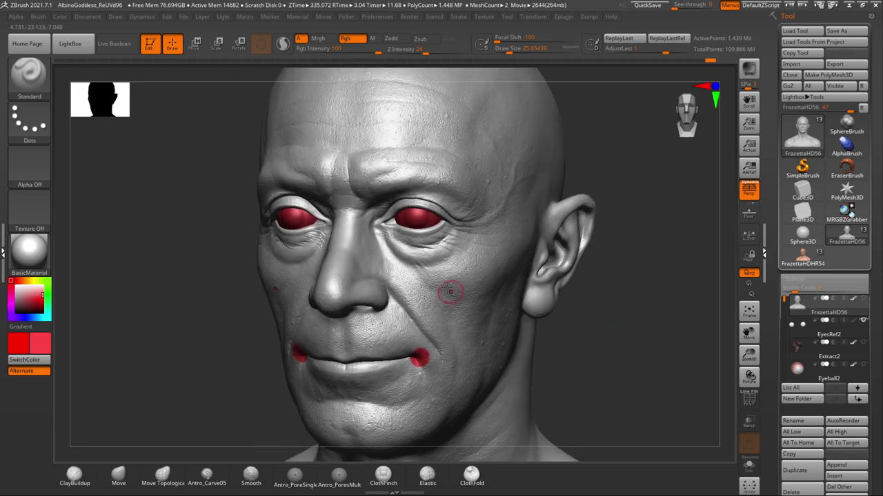
# - Paint a red V-shaped band from beneath the eye across the cheekbone toward the ear and fill its inside
pyautogui.moveTo(420, 257)
pyautogui.mouseDown()
pyautogui.moveTo(452, 292)
pyautogui.moveTo(489, 284)
pyautogui.mouseUp()
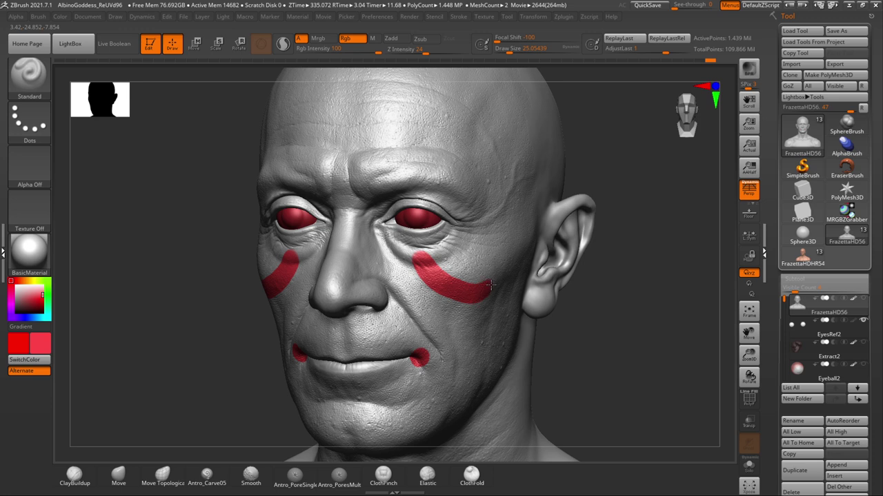
pyautogui.hotkey('ctrl', 'z')
pyautogui.moveTo(405, 249)
pyautogui.mouseDown()
pyautogui.moveTo(463, 293)
pyautogui.moveTo(514, 259)
pyautogui.mouseUp()
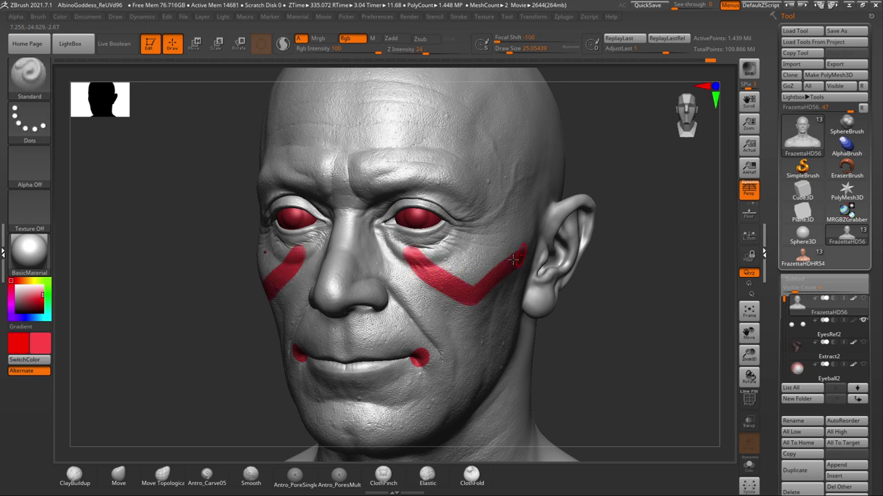
pyautogui.moveTo(423, 258); pyautogui.dragTo(479, 263)
pyautogui.moveTo(486, 281); pyautogui.dragTo(496, 271, button='right')
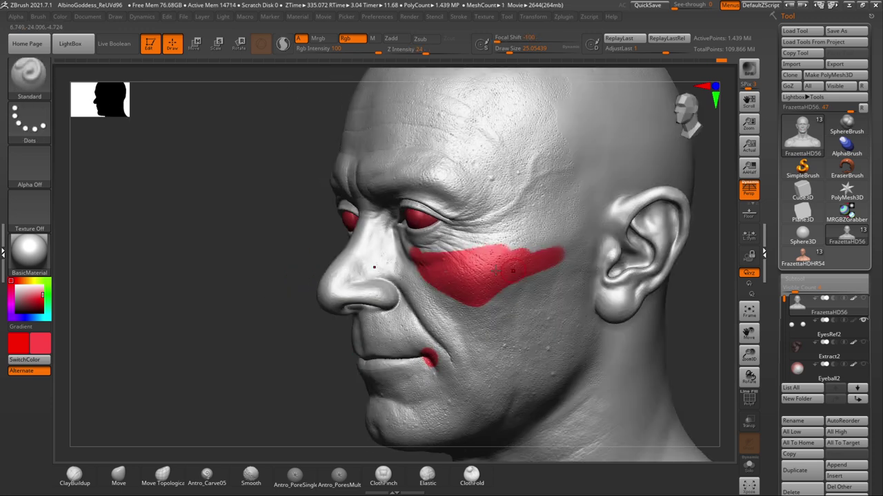
# - Extend the red cheekbone area up toward the outer eye corner and back to the ear
pyautogui.moveTo(463, 260); pyautogui.dragTo(477, 240)
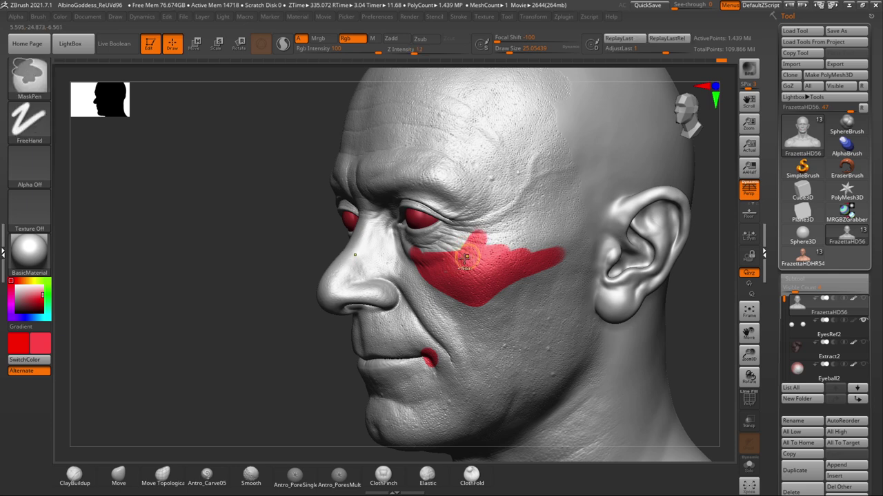
pyautogui.moveTo(520, 238)
pyautogui.mouseDown()
pyautogui.moveTo(548, 245)
pyautogui.moveTo(535, 254)
pyautogui.mouseUp()
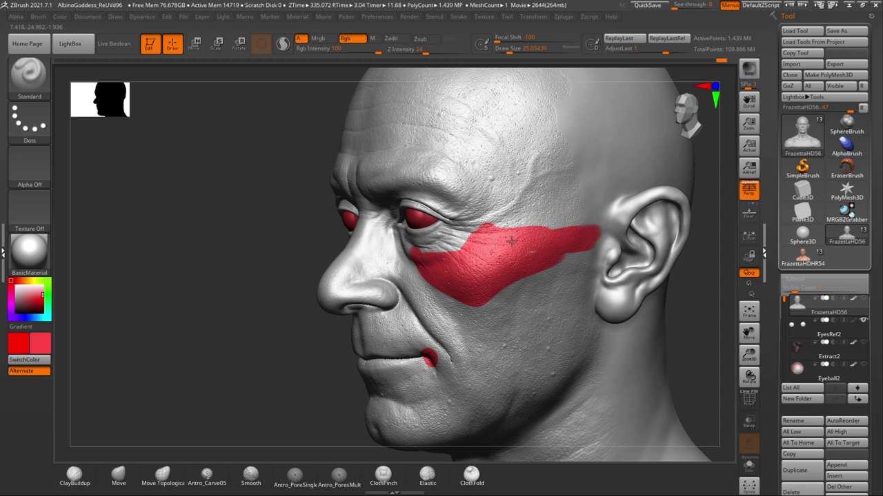
pyautogui.moveTo(616, 280)
pyautogui.mouseDown(button='right')
pyautogui.moveTo(713, 292)
pyautogui.moveTo(643, 298)
pyautogui.mouseUp(button='right')
pyautogui.moveTo(592, 284); pyautogui.dragTo(601, 287, button='right')
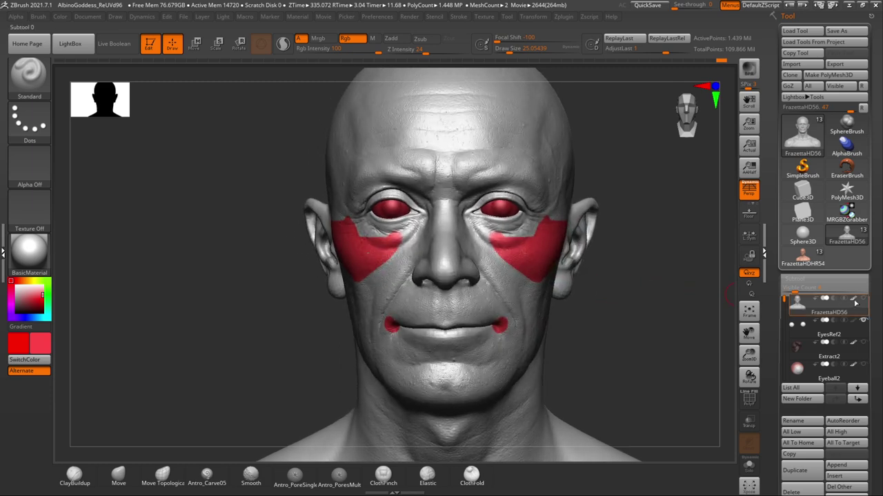
# - Turn off the polypaint display on the FrazettaHD56 subtool and set the active color to light gray
pyautogui.click(855, 300)
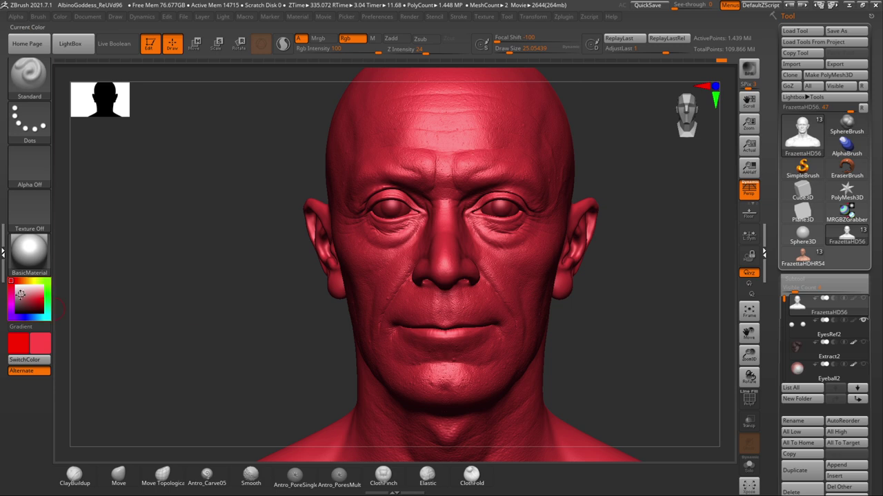
pyautogui.moveTo(21, 295); pyautogui.dragTo(13, 293)
pyautogui.moveTo(637, 293); pyautogui.dragTo(598, 295, button='right')
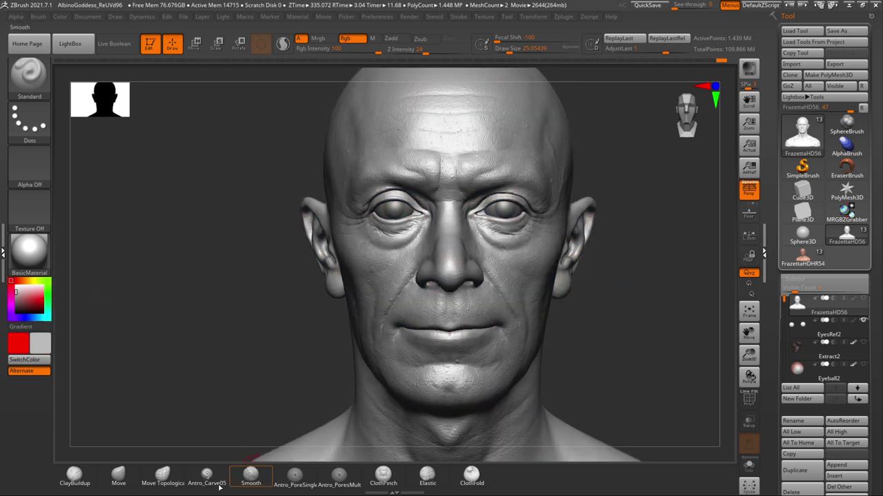
# - Switch to the ClayBuildup brush with a draw size of about 15.6 and Z Intensity 26
pyautogui.click(74, 476)
pyautogui.press('space')
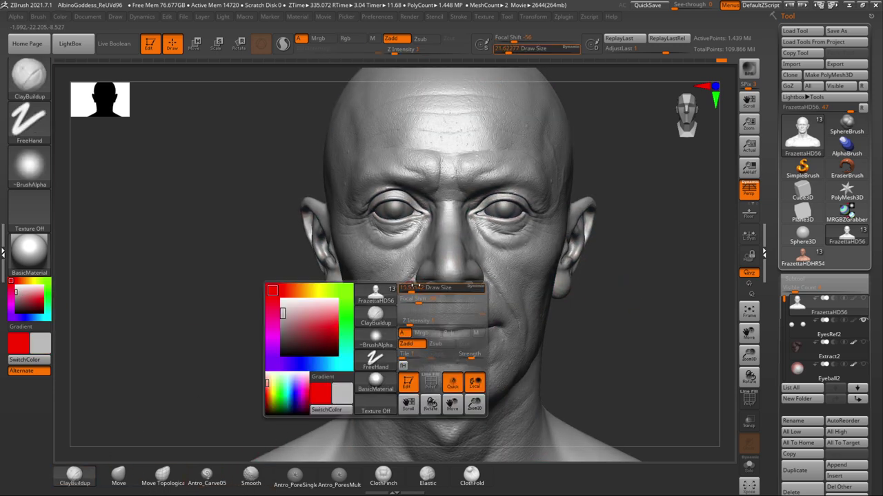
pyautogui.moveTo(636, 287); pyautogui.dragTo(598, 281)
pyautogui.click(427, 51)
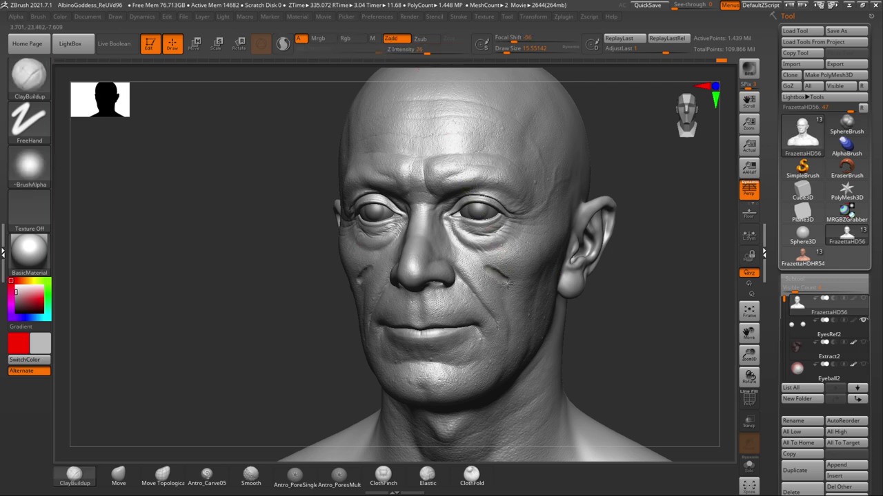
# - Try a ClayBuildup stroke on the cheek below the eye bag, and undo it
pyautogui.moveTo(506, 303); pyautogui.dragTo(505, 309)
pyautogui.moveTo(600, 286)
pyautogui.mouseDown()
pyautogui.moveTo(633, 285)
pyautogui.moveTo(619, 295)
pyautogui.mouseUp()
pyautogui.hotkey('ctrl', 'z')
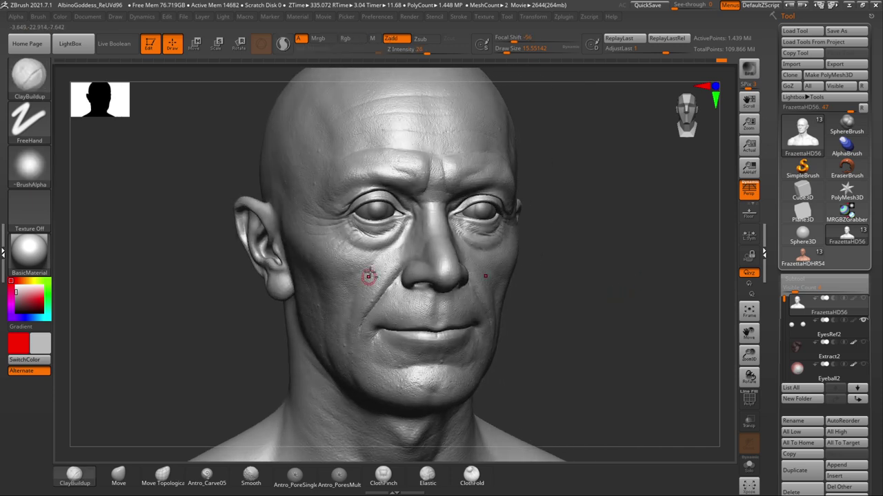
# - Examine the cheekbones, temples, eye sockets and eye bags from three-quarter, front and raised views of the head
pyautogui.moveTo(588, 320)
pyautogui.mouseDown()
pyautogui.moveTo(555, 322)
pyautogui.moveTo(639, 315)
pyautogui.moveTo(623, 325)
pyautogui.moveTo(578, 315)
pyautogui.moveTo(591, 315)
pyautogui.moveTo(597, 333)
pyautogui.moveTo(578, 331)
pyautogui.mouseUp()
pyautogui.moveTo(311, 419)
pyautogui.mouseDown()
pyautogui.moveTo(296, 414)
pyautogui.moveTo(307, 411)
pyautogui.mouseUp()
pyautogui.moveTo(297, 359); pyautogui.dragTo(355, 384)
pyautogui.moveTo(551, 304); pyautogui.dragTo(540, 363)
pyautogui.moveTo(667, 195)
pyautogui.mouseDown()
pyautogui.moveTo(644, 199)
pyautogui.moveTo(639, 211)
pyautogui.moveTo(626, 193)
pyautogui.moveTo(626, 165)
pyautogui.moveTo(637, 211)
pyautogui.moveTo(607, 241)
pyautogui.mouseUp()
pyautogui.moveTo(587, 278)
pyautogui.mouseDown()
pyautogui.moveTo(600, 253)
pyautogui.moveTo(614, 263)
pyautogui.moveTo(615, 244)
pyautogui.moveTo(617, 266)
pyautogui.moveTo(565, 254)
pyautogui.mouseUp()
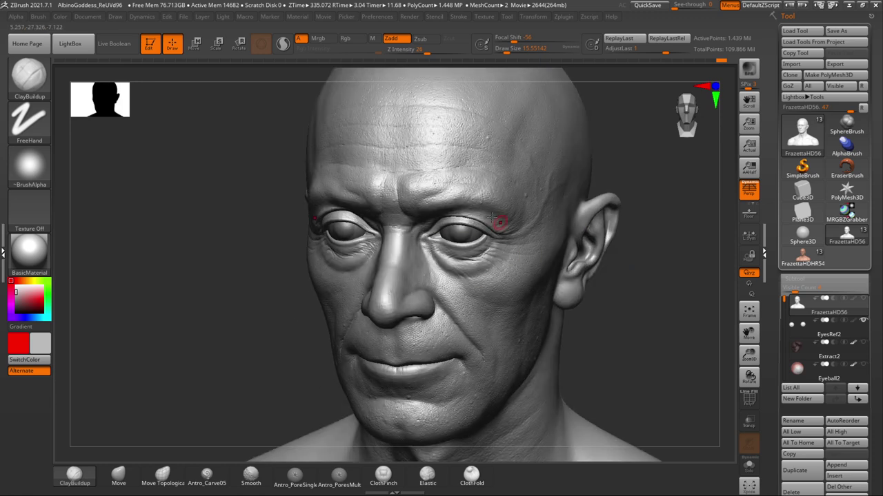
pyautogui.moveTo(662, 191); pyautogui.dragTo(661, 185)
pyautogui.moveTo(644, 215)
pyautogui.mouseDown()
pyautogui.moveTo(646, 243)
pyautogui.moveTo(644, 223)
pyautogui.mouseUp()
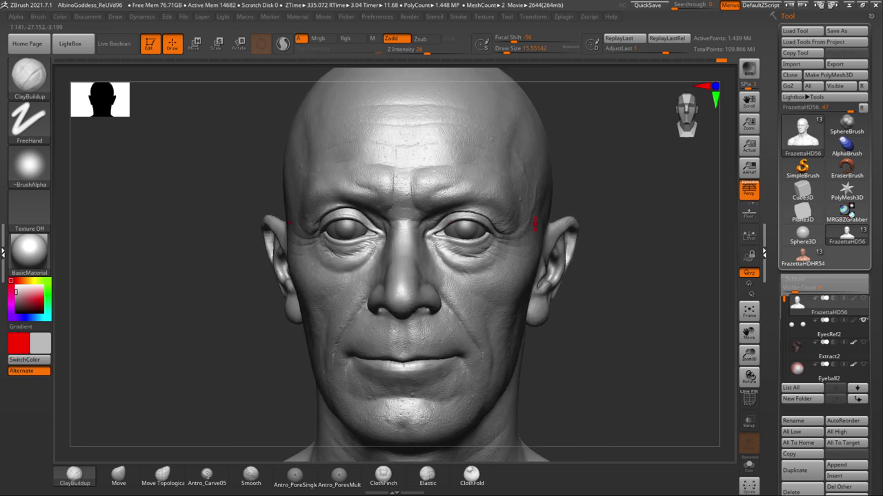
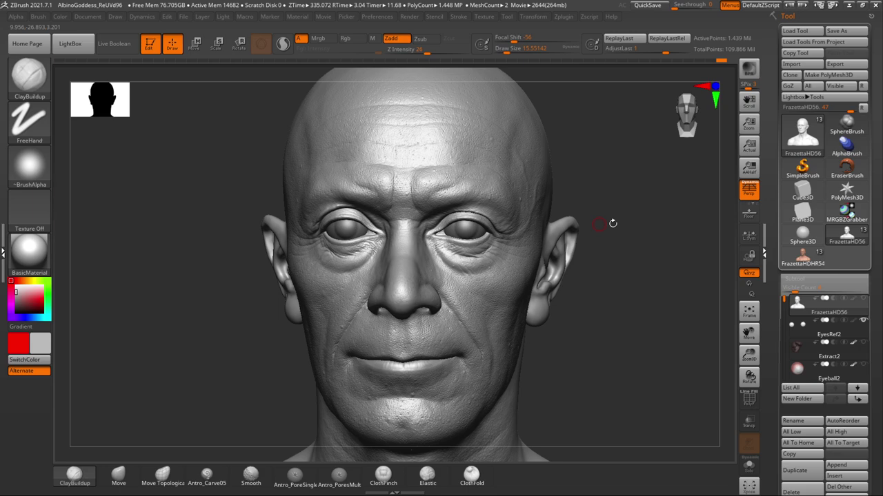
pyautogui.moveTo(612, 223); pyautogui.dragTo(619, 233, button='right')
pyautogui.moveTo(644, 253); pyautogui.dragTo(673, 328)
pyautogui.moveTo(673, 328); pyautogui.dragTo(560, 295, button='right')
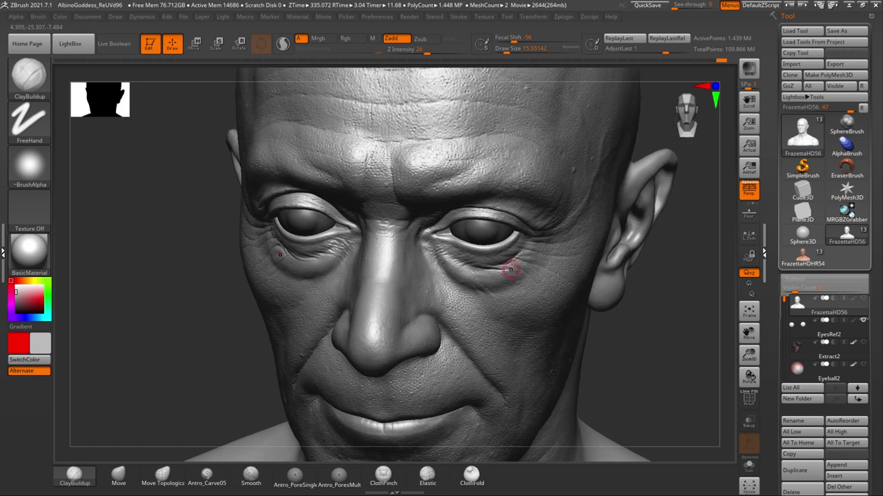
pyautogui.keyDown('alt'); pyautogui.moveTo(650, 331); pyautogui.dragTo(636, 326); pyautogui.keyUp('alt')
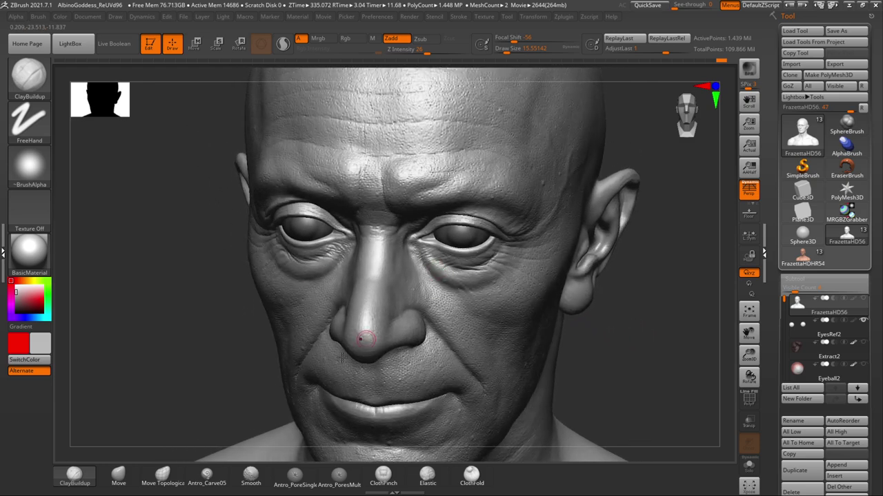
# - Reshape the lower edge of the eye bags using the Move brush with a draw size of about 31
pyautogui.click(122, 482)
pyautogui.press('space')
pyautogui.moveTo(449, 275)
pyautogui.mouseDown()
pyautogui.moveTo(457, 276)
pyautogui.moveTo(440, 272)
pyautogui.mouseUp()
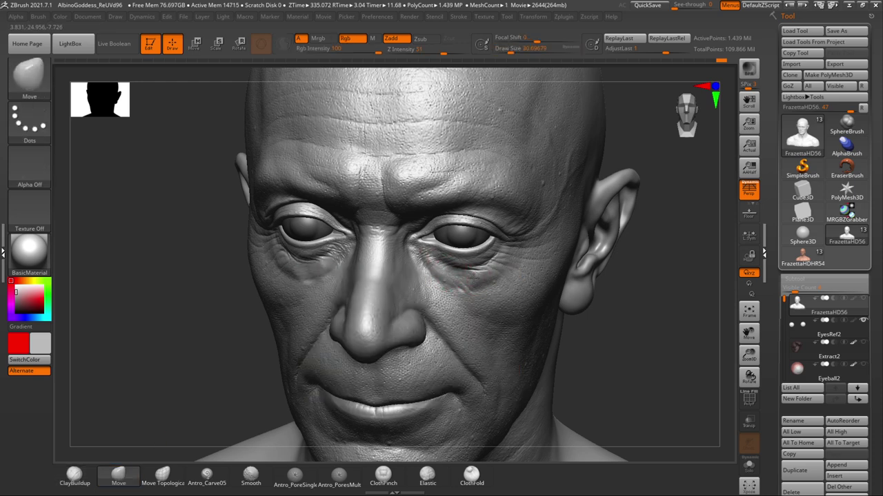
pyautogui.moveTo(641, 273); pyautogui.dragTo(660, 284)
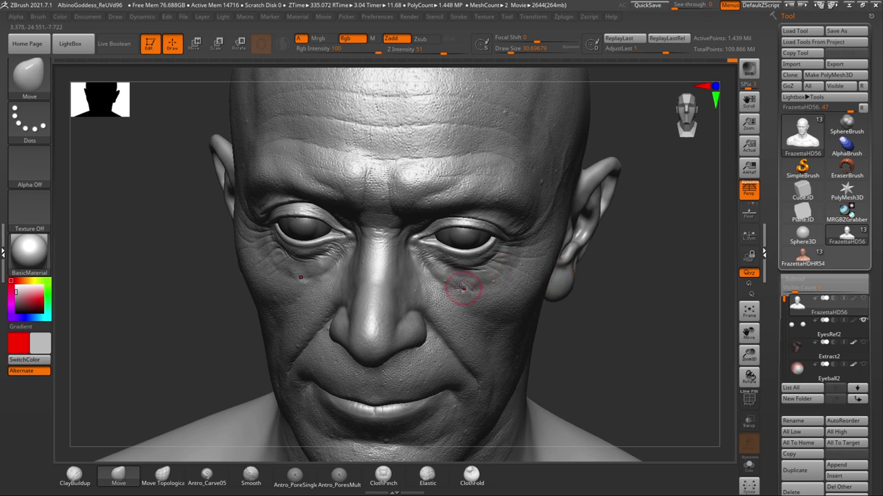
# - Undo the last two Move brush strokes on the eye bags
pyautogui.moveTo(608, 238); pyautogui.dragTo(627, 211)
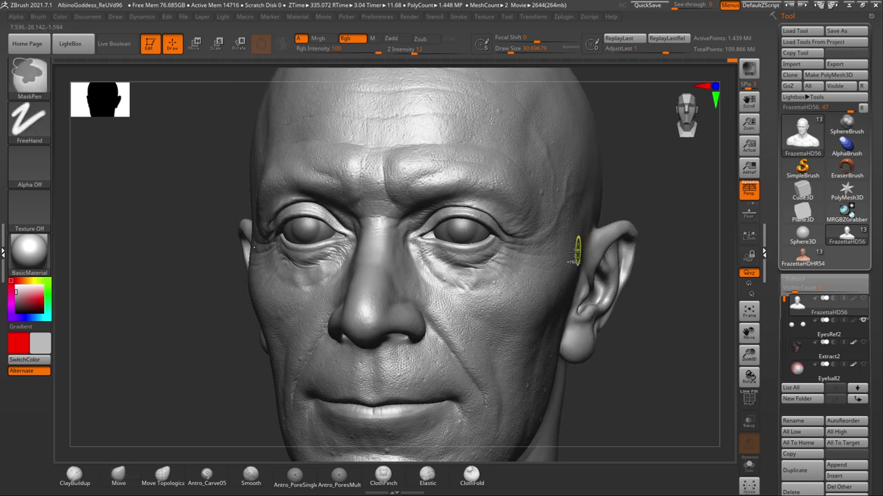
pyautogui.hotkey('ctrl', 'z')
pyautogui.hotkey('ctrl', 'z')
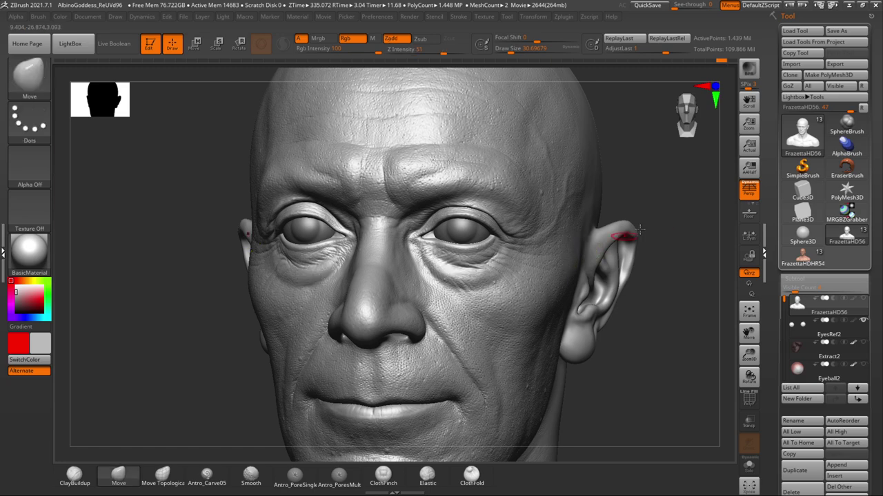
pyautogui.moveTo(641, 239); pyautogui.dragTo(533, 269)
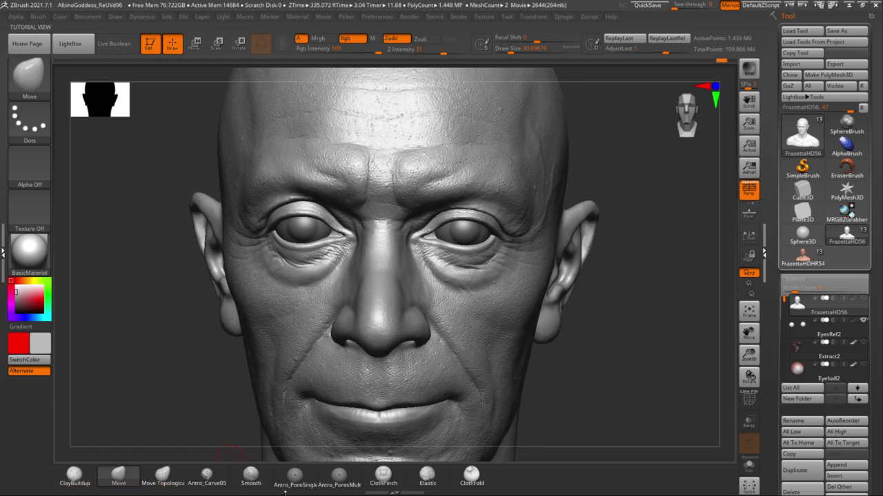
# - Carve an outline around the eye sockets and eye bags using the Antro_Carve05 brush with a draw size of about 46
pyautogui.click(211, 480)
pyautogui.moveTo(634, 269); pyautogui.dragTo(551, 238)
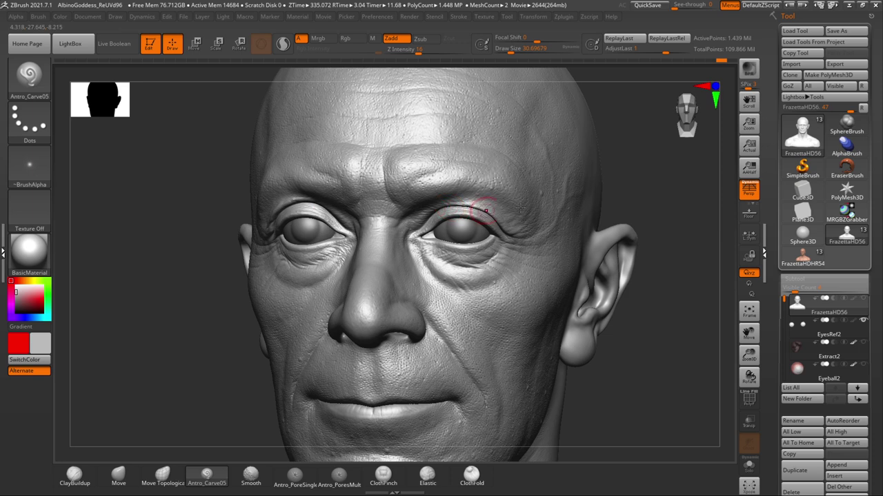
pyautogui.moveTo(624, 206); pyautogui.dragTo(669, 206)
pyautogui.press('space')
pyautogui.click(464, 199)
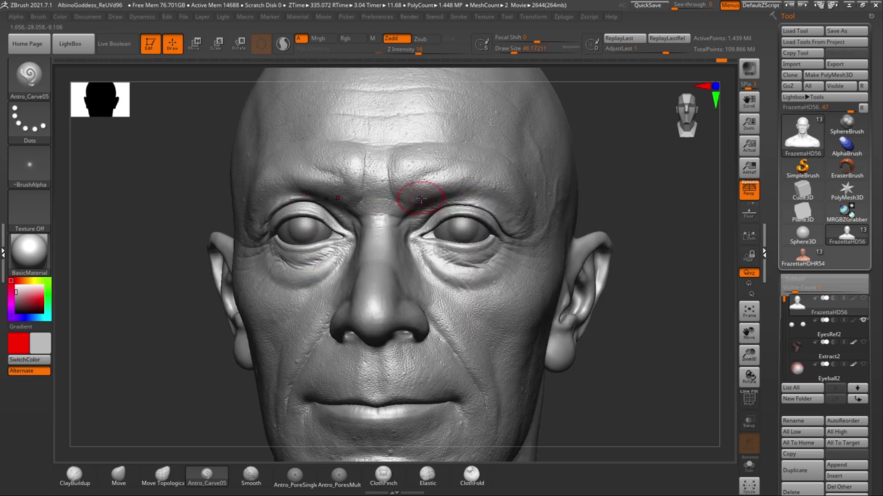
pyautogui.moveTo(411, 216)
pyautogui.mouseDown()
pyautogui.moveTo(415, 259)
pyautogui.moveTo(458, 281)
pyautogui.moveTo(500, 283)
pyautogui.mouseUp()
pyautogui.moveTo(423, 190)
pyautogui.mouseDown()
pyautogui.moveTo(526, 205)
pyautogui.moveTo(518, 267)
pyautogui.mouseUp()
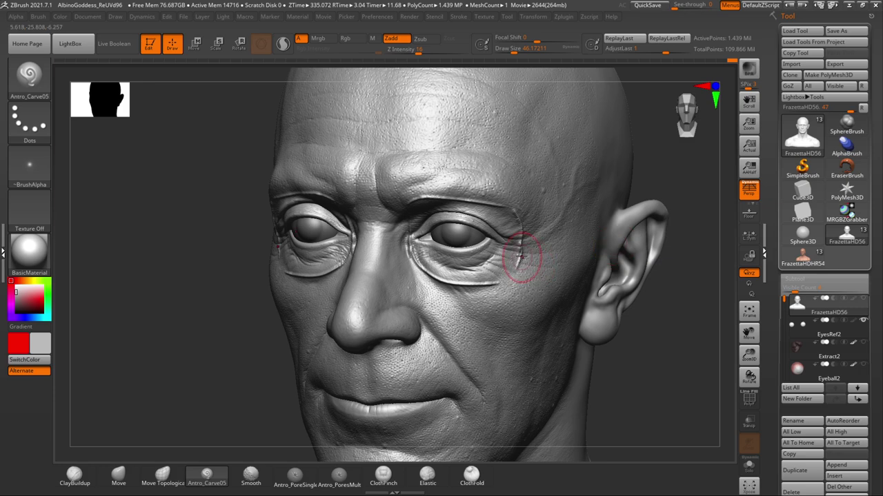
pyautogui.moveTo(499, 287); pyautogui.dragTo(518, 272)
pyautogui.moveTo(664, 315); pyautogui.dragTo(626, 315)
pyautogui.moveTo(443, 266)
pyautogui.mouseDown()
pyautogui.moveTo(416, 243)
pyautogui.moveTo(456, 273)
pyautogui.mouseUp()
pyautogui.moveTo(527, 252); pyautogui.dragTo(522, 269)
pyautogui.moveTo(620, 178)
pyautogui.mouseDown()
pyautogui.moveTo(635, 179)
pyautogui.moveTo(627, 187)
pyautogui.mouseUp()
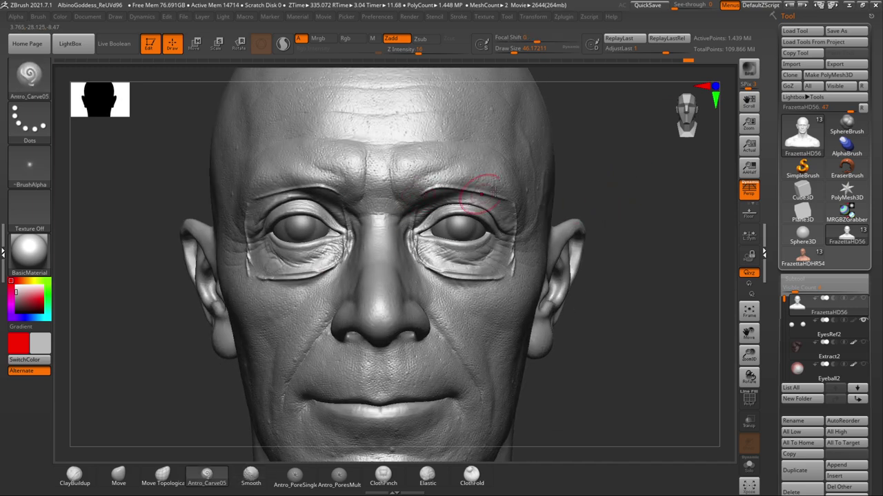
# - Undo the carved outlines around the eye sockets and eye bags
pyautogui.moveTo(642, 230); pyautogui.dragTo(607, 234)
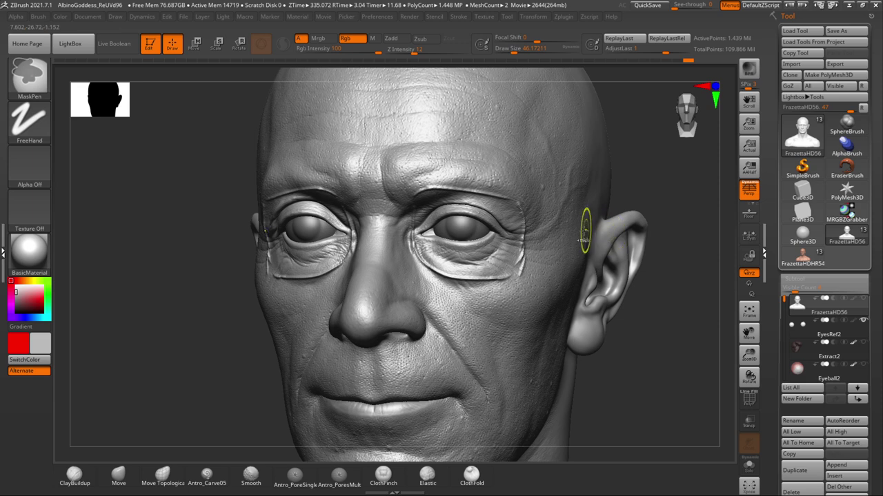
pyautogui.hotkey('ctrl', 'z')
pyautogui.hotkey('ctrl', 'z')
pyautogui.hotkey('ctrl', 'z')
pyautogui.hotkey('ctrl', 'z')
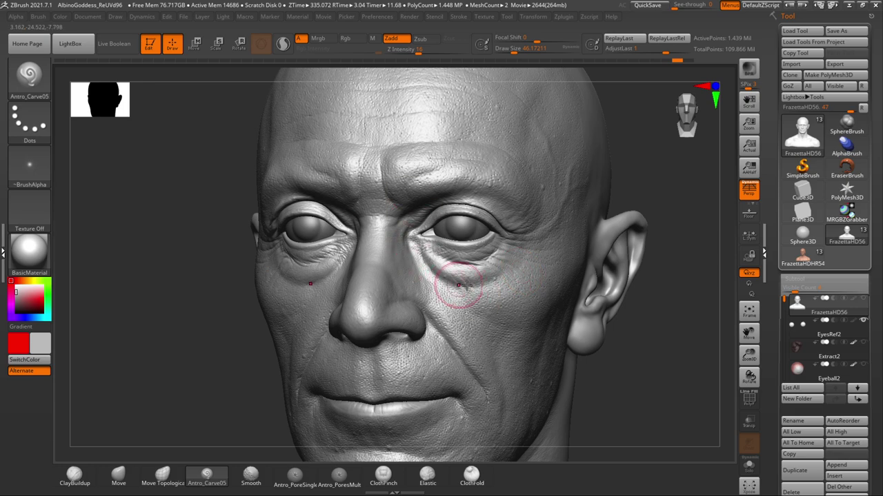
# - Adjust the temples and outer brow in profile using the Move brush with a draw size of about 83
pyautogui.moveTo(659, 207)
pyautogui.mouseDown()
pyautogui.moveTo(632, 215)
pyautogui.moveTo(607, 238)
pyautogui.mouseUp()
pyautogui.moveTo(327, 373)
pyautogui.mouseDown()
pyautogui.moveTo(270, 377)
pyautogui.moveTo(280, 406)
pyautogui.mouseUp()
pyautogui.click(126, 482)
pyautogui.moveTo(261, 369)
pyautogui.mouseDown()
pyautogui.moveTo(268, 366)
pyautogui.moveTo(260, 369)
pyautogui.mouseUp()
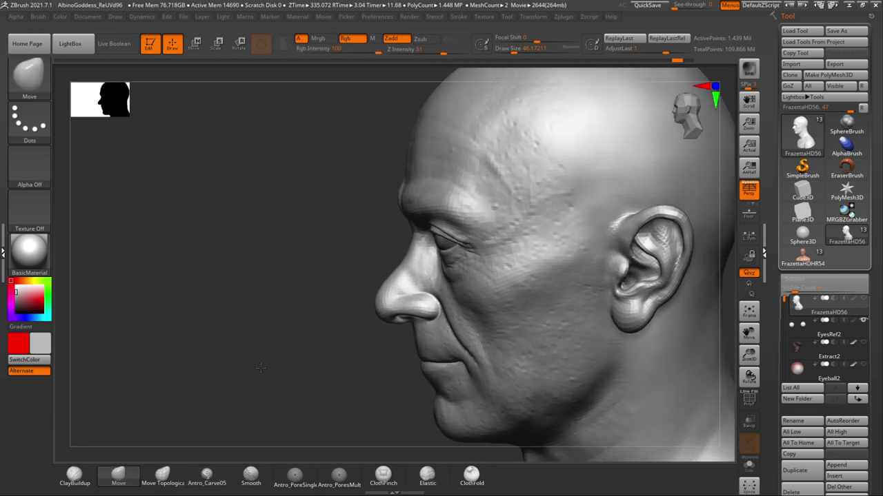
pyautogui.press('space')
pyautogui.moveTo(460, 212); pyautogui.dragTo(468, 213)
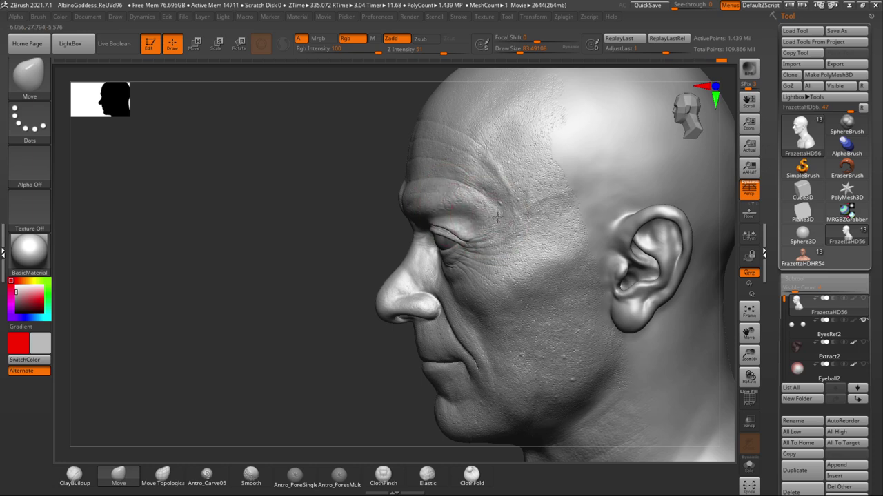
pyautogui.moveTo(297, 355); pyautogui.dragTo(345, 336)
pyautogui.moveTo(587, 258); pyautogui.dragTo(586, 260)
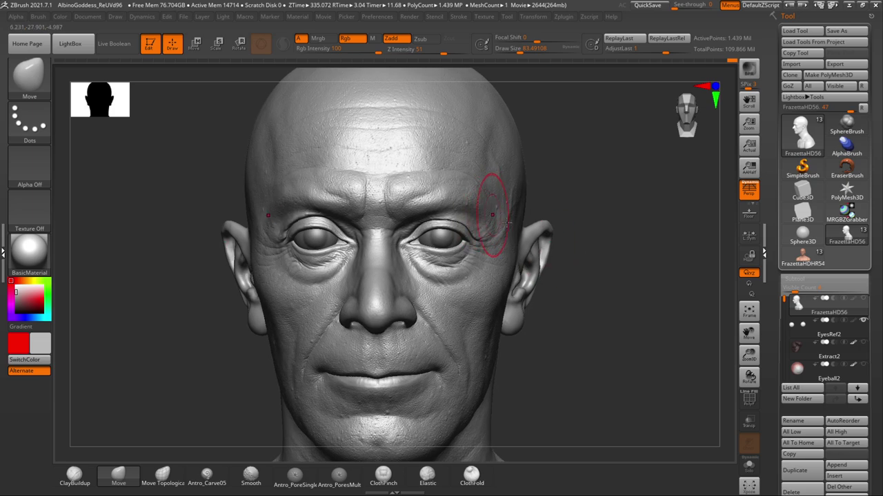
# - Reshape the outer eye corners in profile using the Move brush with a draw size of about 65
pyautogui.moveTo(583, 273)
pyautogui.mouseDown()
pyautogui.moveTo(611, 282)
pyautogui.moveTo(583, 295)
pyautogui.moveTo(537, 290)
pyautogui.mouseUp()
pyautogui.press('space')
pyautogui.moveTo(501, 254); pyautogui.dragTo(494, 254)
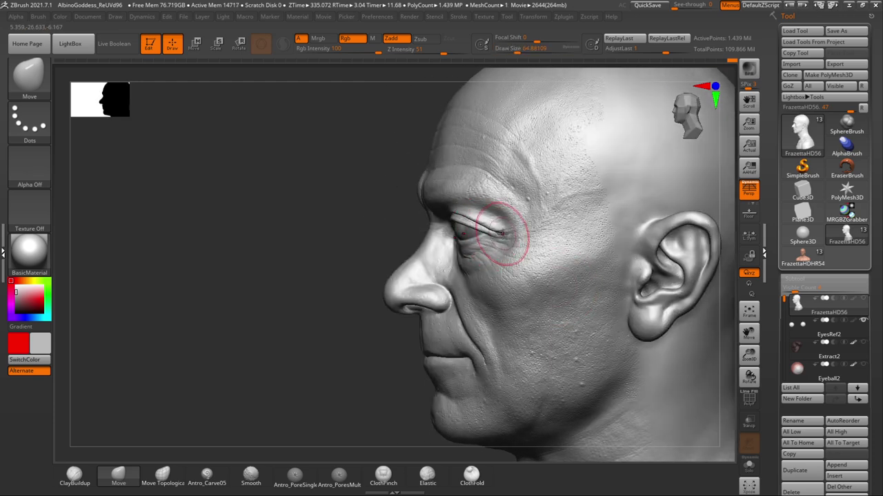
pyautogui.moveTo(343, 381); pyautogui.dragTo(390, 375)
pyautogui.moveTo(597, 290)
pyautogui.mouseDown()
pyautogui.moveTo(617, 269)
pyautogui.moveTo(563, 276)
pyautogui.mouseUp()
pyautogui.moveTo(502, 238); pyautogui.dragTo(481, 236)
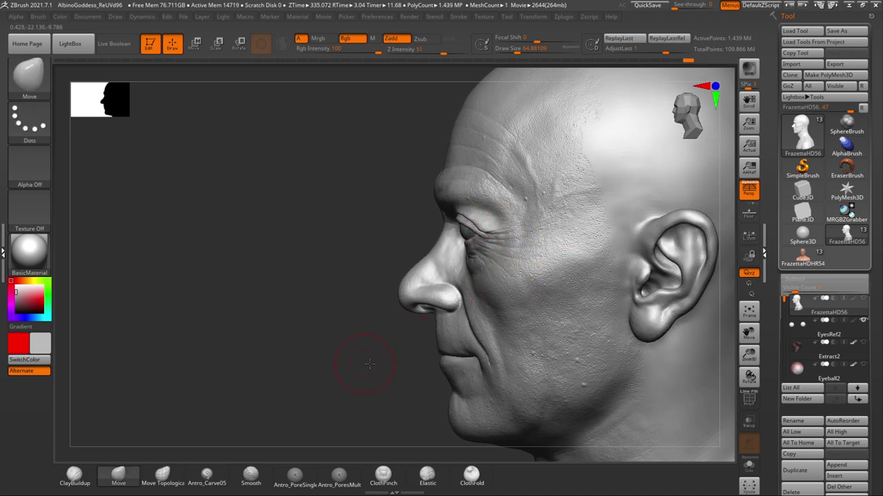
# - Try further Move strokes around the outer eye corner in profile, and undo them
pyautogui.keyDown('shift'); pyautogui.moveTo(366, 364); pyautogui.dragTo(417, 351); pyautogui.keyUp('shift')
pyautogui.moveTo(588, 305)
pyautogui.mouseDown()
pyautogui.moveTo(499, 298)
pyautogui.moveTo(508, 296)
pyautogui.mouseUp()
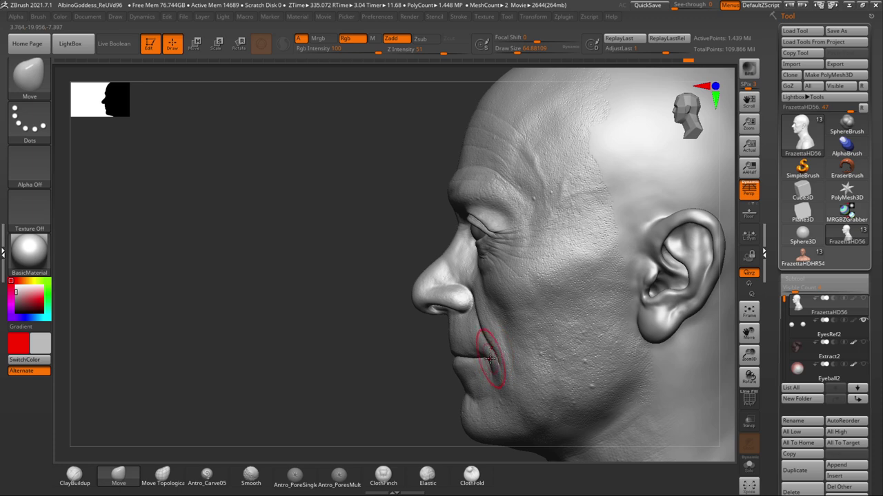
pyautogui.moveTo(493, 234); pyautogui.dragTo(496, 230)
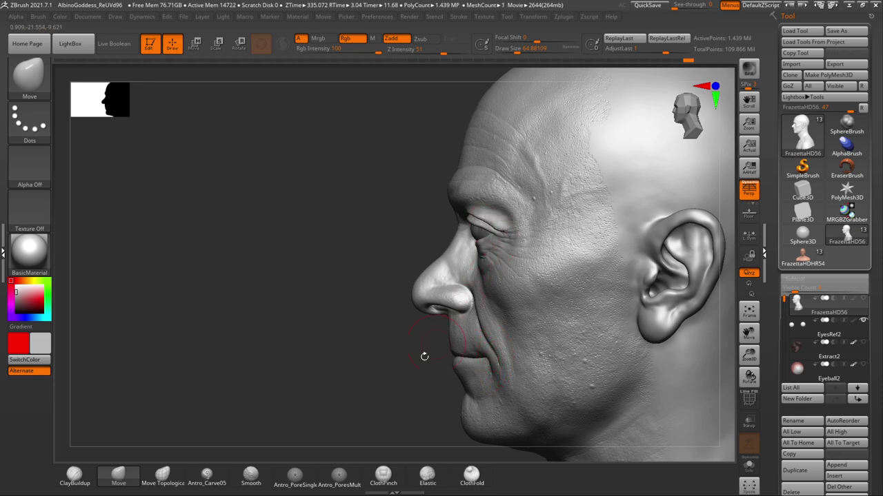
pyautogui.press('ctrl')
pyautogui.hotkey('ctrl', 'z')
pyautogui.hotkey('ctrl', 'z')
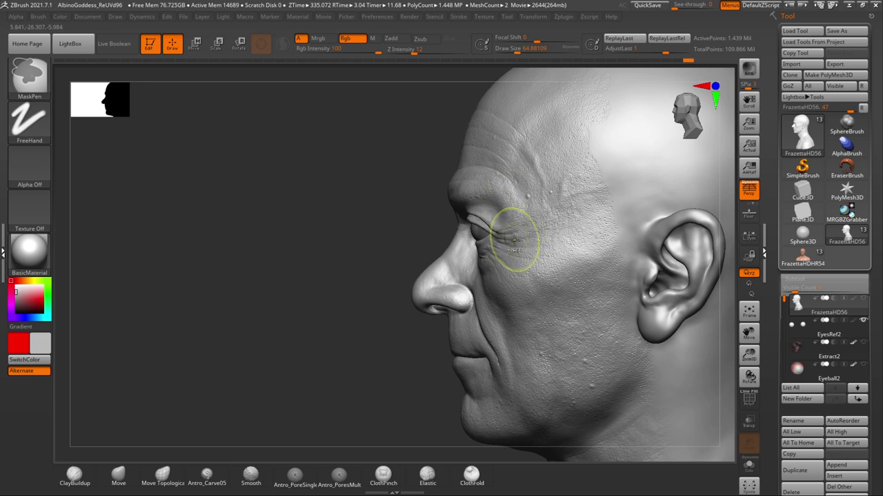
# - Reshape the cheekbones from a three-quarter view using the Move brush with a draw size of about 80
pyautogui.moveTo(346, 376); pyautogui.dragTo(431, 354)
pyautogui.keyDown('alt'); pyautogui.moveTo(584, 319); pyautogui.dragTo(518, 322); pyautogui.keyUp('alt')
pyautogui.moveTo(585, 301); pyautogui.dragTo(664, 306)
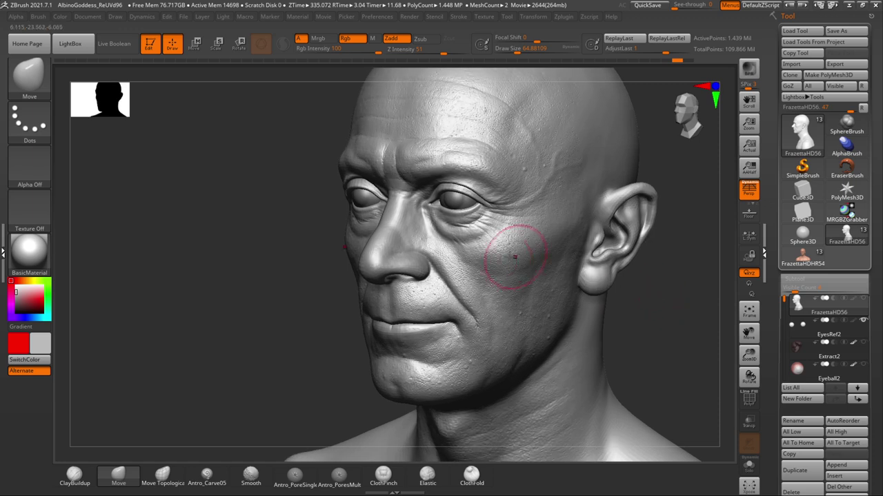
pyautogui.press('space')
pyautogui.moveTo(495, 262); pyautogui.dragTo(498, 262)
pyautogui.moveTo(668, 292); pyautogui.dragTo(671, 281)
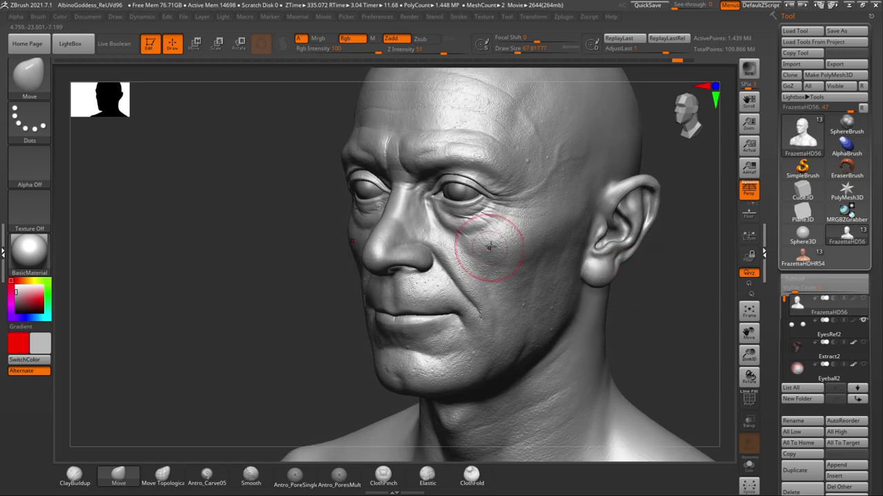
pyautogui.press('space')
pyautogui.moveTo(491, 256); pyautogui.dragTo(490, 256)
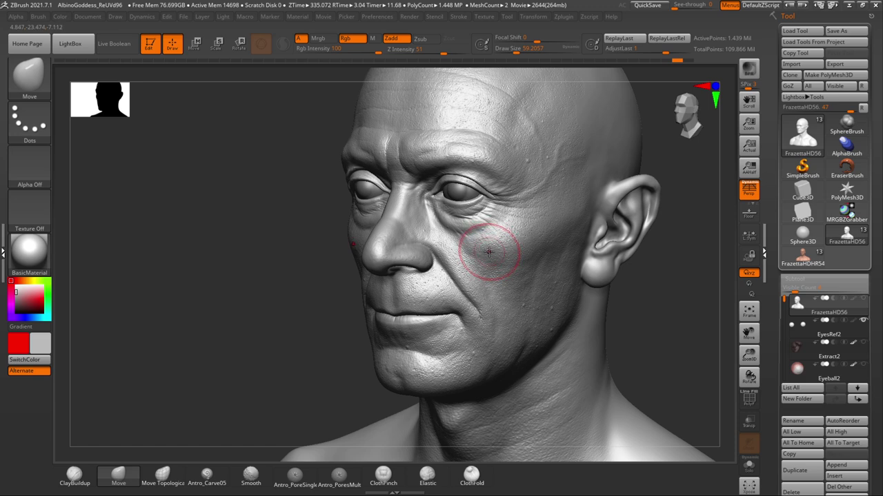
pyautogui.press('space')
pyautogui.moveTo(488, 251); pyautogui.dragTo(492, 251)
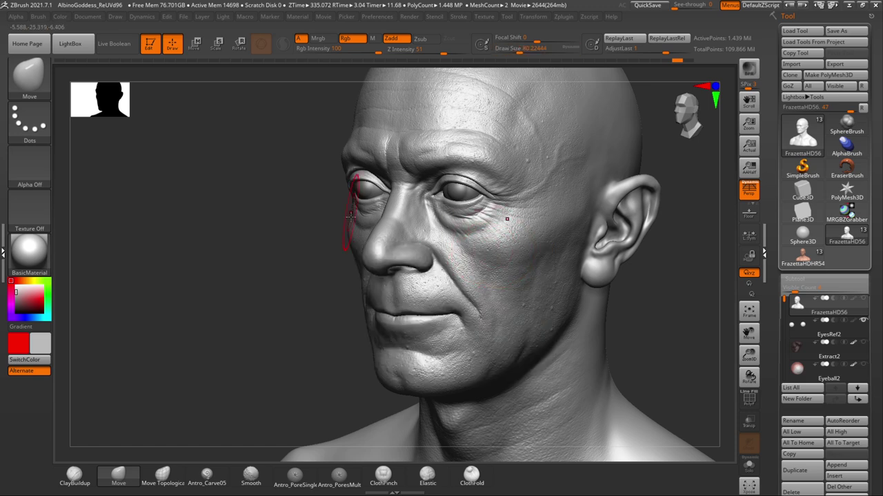
pyautogui.moveTo(328, 342); pyautogui.dragTo(344, 279)
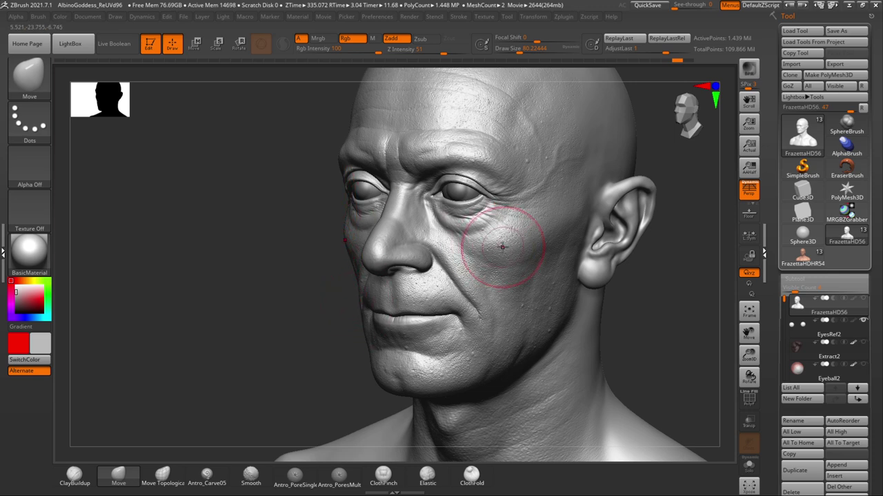
# - Try Move strokes on the cheek with a draw size of about 94, and undo them
pyautogui.press('space')
pyautogui.moveTo(502, 247)
pyautogui.mouseDown()
pyautogui.moveTo(518, 253)
pyautogui.moveTo(509, 257)
pyautogui.mouseUp()
pyautogui.hotkey('ctrl', 'z')
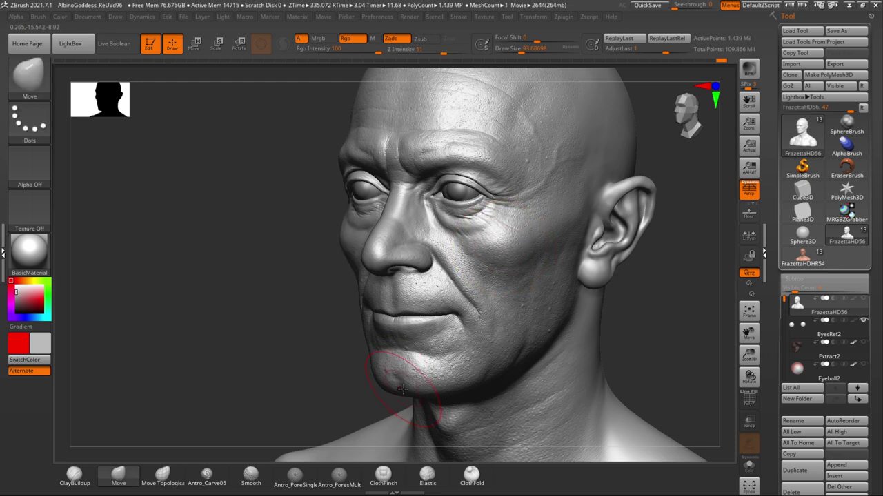
pyautogui.hotkey('ctrl', 'z')
pyautogui.moveTo(501, 249); pyautogui.dragTo(492, 244)
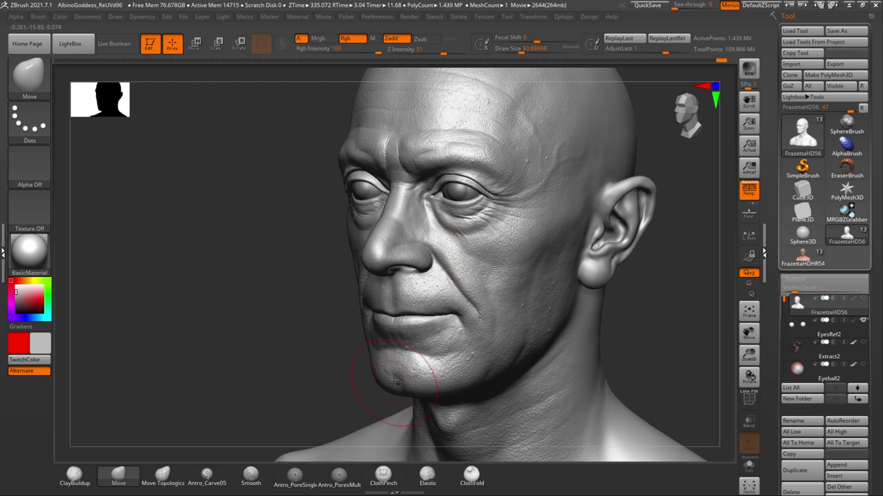
pyautogui.hotkey('ctrl', 'z')
pyautogui.moveTo(634, 305); pyautogui.dragTo(630, 293)
pyautogui.hotkey('ctrl', 'z')
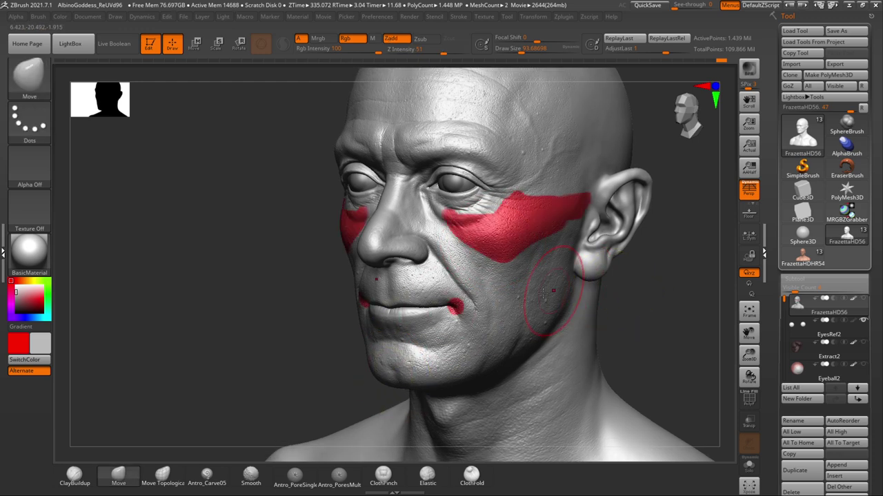
# - Hide the head's red paint and reshape the lower cheek and jaw using the Move brush with a draw size of about 87
pyautogui.click(853, 300)
pyautogui.moveTo(646, 311)
pyautogui.mouseDown()
pyautogui.moveTo(591, 299)
pyautogui.moveTo(640, 301)
pyautogui.mouseUp()
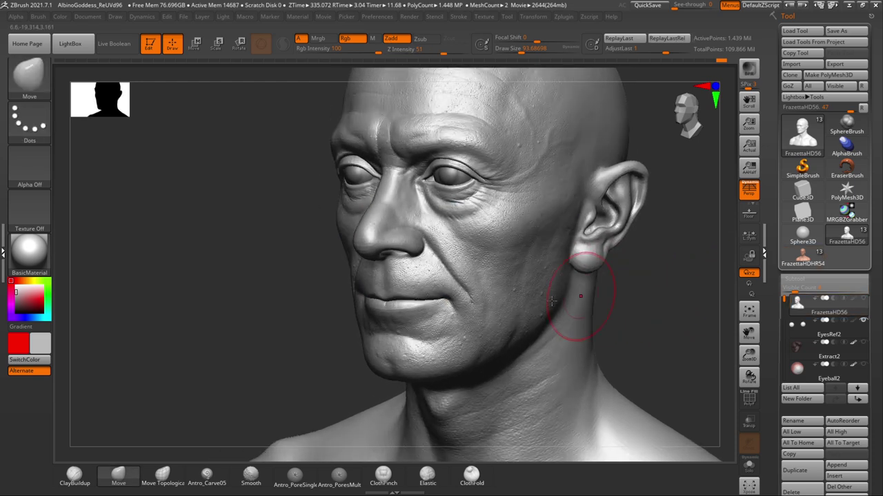
pyautogui.press('space')
pyautogui.moveTo(473, 302); pyautogui.dragTo(476, 302)
pyautogui.moveTo(630, 301); pyautogui.dragTo(601, 298)
pyautogui.press('space')
pyautogui.moveTo(488, 300); pyautogui.dragTo(491, 305)
pyautogui.moveTo(635, 301)
pyautogui.mouseDown()
pyautogui.moveTo(651, 299)
pyautogui.moveTo(615, 302)
pyautogui.mouseUp()
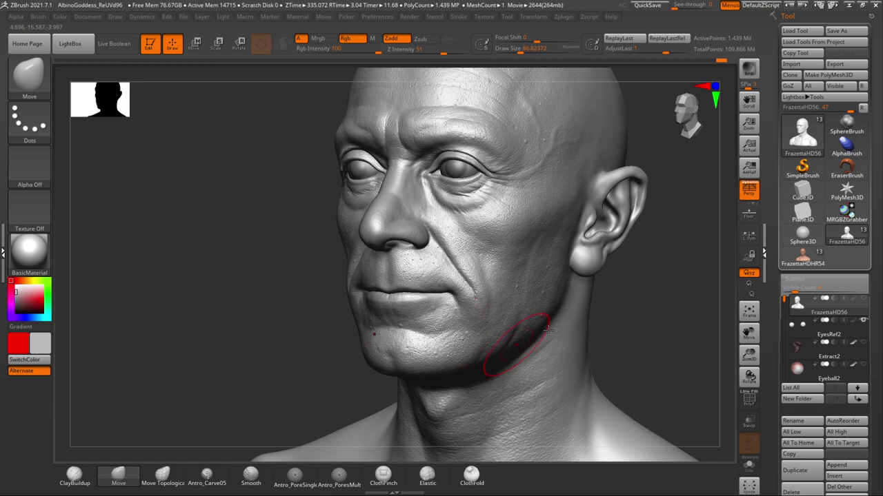
pyautogui.moveTo(635, 316); pyautogui.dragTo(602, 320)
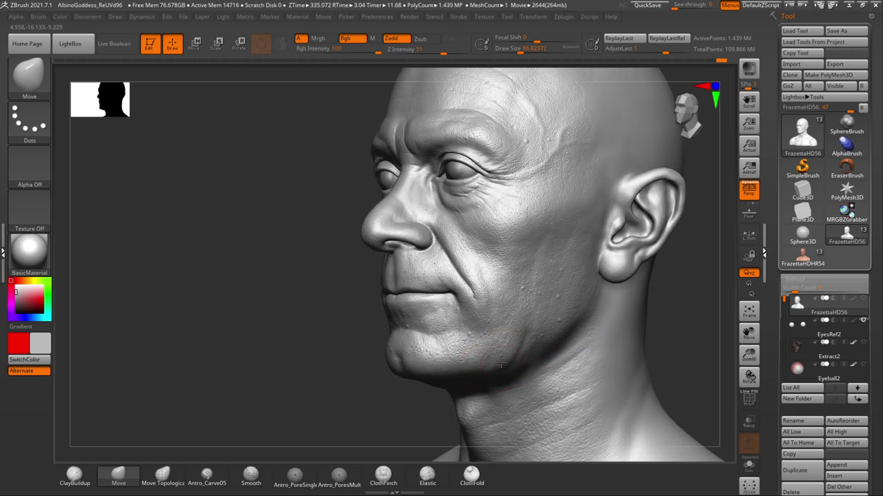
# - Adjust the underside of the jaw near the chin from the opposite three-quarter view using the Move brush
pyautogui.moveTo(646, 315)
pyautogui.mouseDown()
pyautogui.moveTo(674, 312)
pyautogui.moveTo(656, 315)
pyautogui.mouseUp()
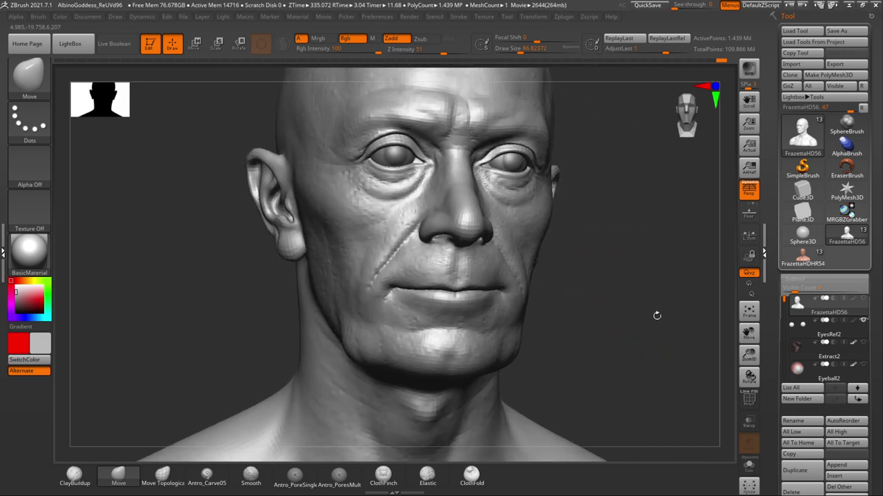
pyautogui.moveTo(378, 370); pyautogui.dragTo(593, 315, button='right')
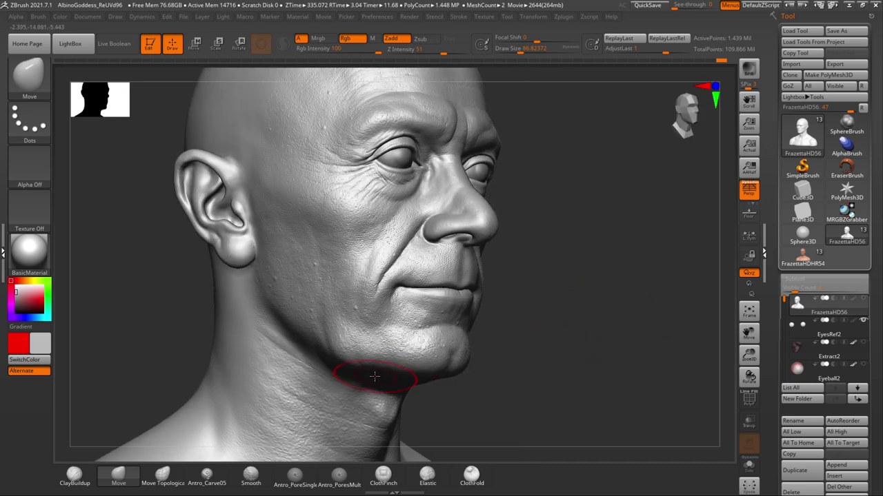
pyautogui.moveTo(374, 377); pyautogui.dragTo(378, 384)
pyautogui.moveTo(586, 325); pyautogui.dragTo(482, 331)
pyautogui.moveTo(641, 320); pyautogui.dragTo(635, 320)
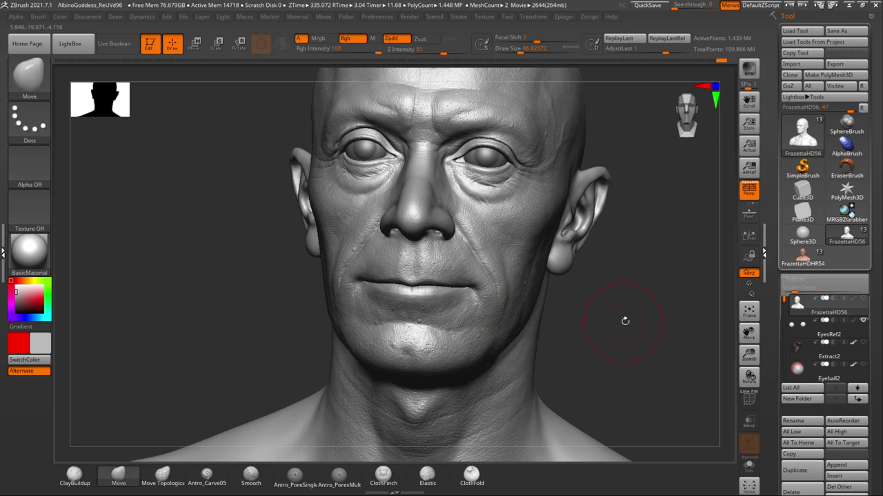
# - Adjust the mouth and chin profile using the Move brush with a draw size of about 108
pyautogui.moveTo(631, 321)
pyautogui.mouseDown()
pyautogui.moveTo(643, 305)
pyautogui.moveTo(669, 306)
pyautogui.moveTo(622, 337)
pyautogui.moveTo(586, 324)
pyautogui.mouseUp()
pyautogui.press('s')
pyautogui.moveTo(517, 316)
pyautogui.mouseDown()
pyautogui.moveTo(550, 310)
pyautogui.moveTo(415, 331)
pyautogui.moveTo(369, 326)
pyautogui.mouseUp()
pyautogui.press('space')
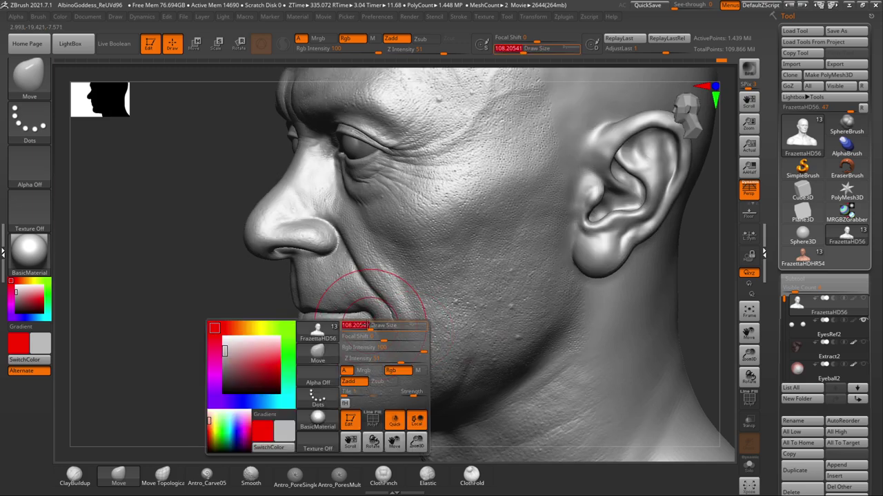
pyautogui.moveTo(355, 320); pyautogui.dragTo(315, 345, button='right')
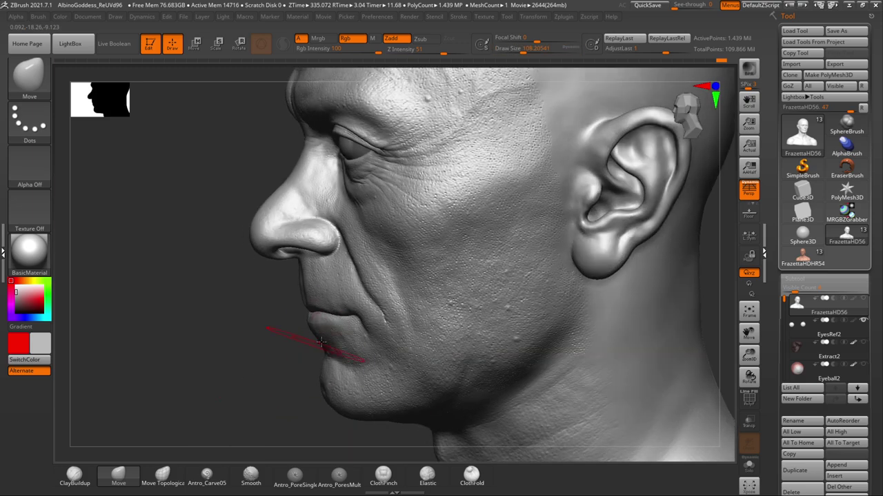
pyautogui.moveTo(303, 347)
pyautogui.mouseDown()
pyautogui.moveTo(442, 338)
pyautogui.moveTo(552, 315)
pyautogui.moveTo(566, 329)
pyautogui.moveTo(490, 329)
pyautogui.moveTo(483, 340)
pyautogui.moveTo(506, 352)
pyautogui.moveTo(491, 347)
pyautogui.moveTo(516, 338)
pyautogui.moveTo(498, 336)
pyautogui.moveTo(531, 343)
pyautogui.moveTo(479, 344)
pyautogui.mouseUp()
pyautogui.moveTo(375, 402)
pyautogui.mouseDown()
pyautogui.moveTo(371, 392)
pyautogui.moveTo(384, 385)
pyautogui.moveTo(500, 350)
pyautogui.moveTo(584, 343)
pyautogui.moveTo(541, 333)
pyautogui.moveTo(576, 338)
pyautogui.moveTo(551, 336)
pyautogui.moveTo(532, 354)
pyautogui.moveTo(478, 350)
pyautogui.mouseUp()
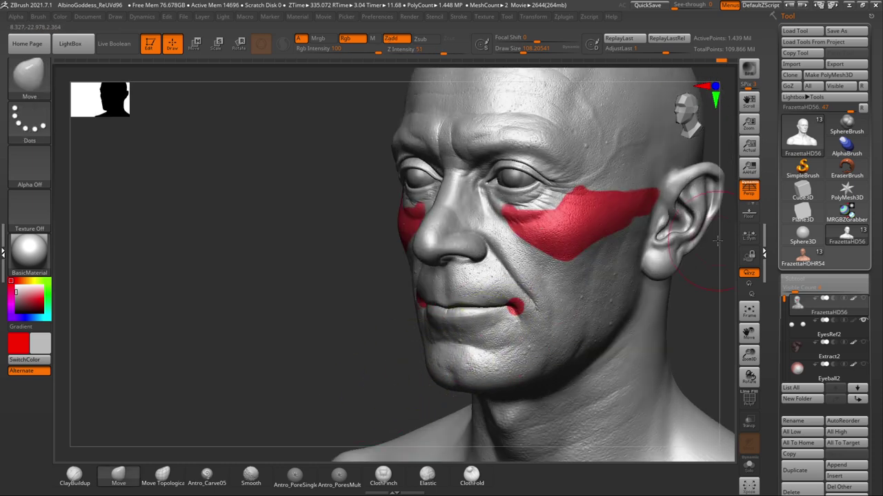
# - Hide the head's red paint and step down one subdivision level, with the Move brush's draw size set to about 51
pyautogui.click(853, 303)
pyautogui.moveTo(655, 317)
pyautogui.mouseDown()
pyautogui.moveTo(704, 308)
pyautogui.moveTo(671, 309)
pyautogui.moveTo(688, 310)
pyautogui.mouseUp()
pyautogui.press('space')
pyautogui.moveTo(534, 330); pyautogui.dragTo(526, 329)
pyautogui.moveTo(601, 331)
pyautogui.mouseDown()
pyautogui.moveTo(610, 282)
pyautogui.moveTo(633, 312)
pyautogui.moveTo(590, 321)
pyautogui.moveTo(617, 286)
pyautogui.moveTo(609, 293)
pyautogui.mouseUp()
pyautogui.hotkey('shift', 'd')
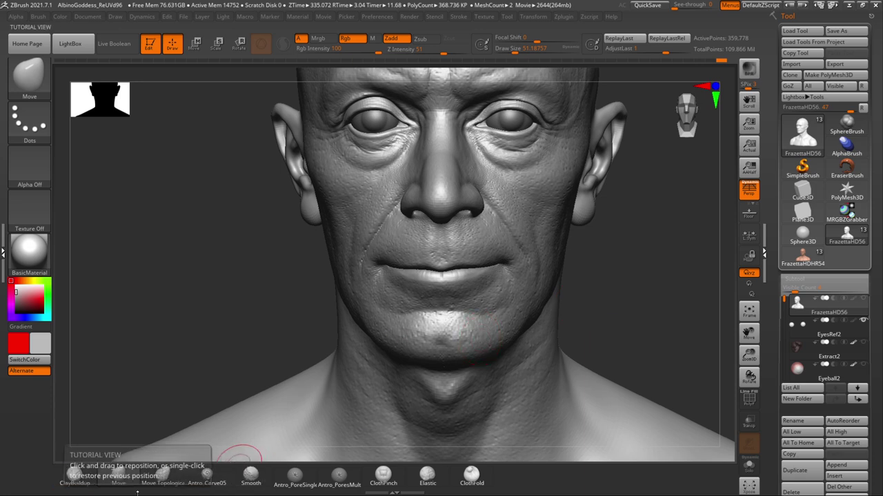
# - Carve a crease between the lower lip and chin using the Antro_Carve05 brush with a draw size of about 80 and Z Intensity 12
pyautogui.click(207, 476)
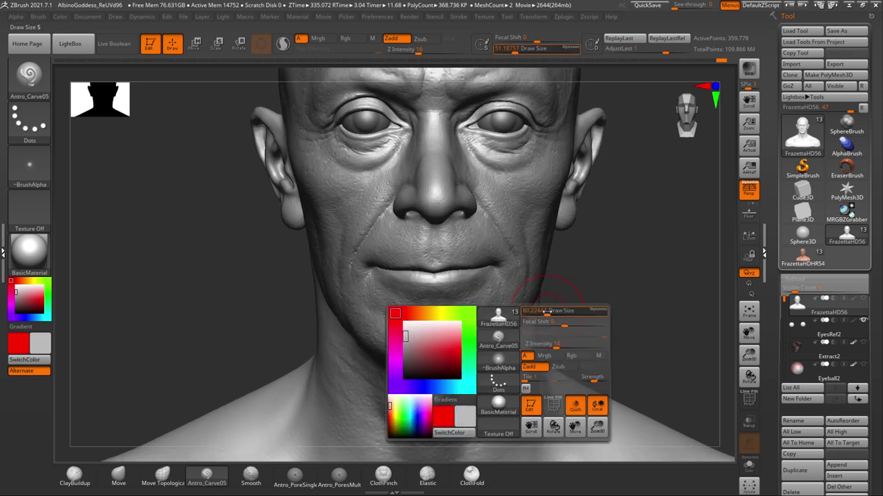
pyautogui.moveTo(616, 310)
pyautogui.mouseDown()
pyautogui.moveTo(633, 313)
pyautogui.moveTo(604, 299)
pyautogui.moveTo(556, 308)
pyautogui.moveTo(608, 291)
pyautogui.mouseUp()
pyautogui.moveTo(418, 50); pyautogui.dragTo(414, 50)
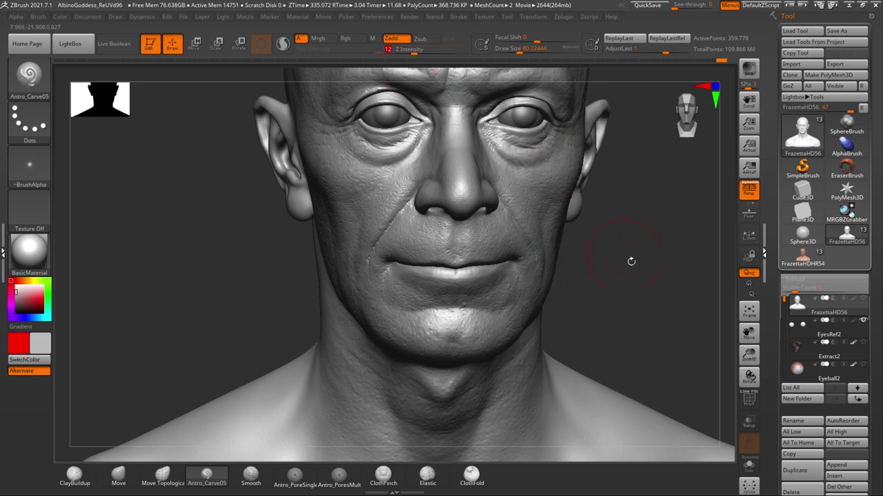
pyautogui.moveTo(624, 256); pyautogui.dragTo(441, 320)
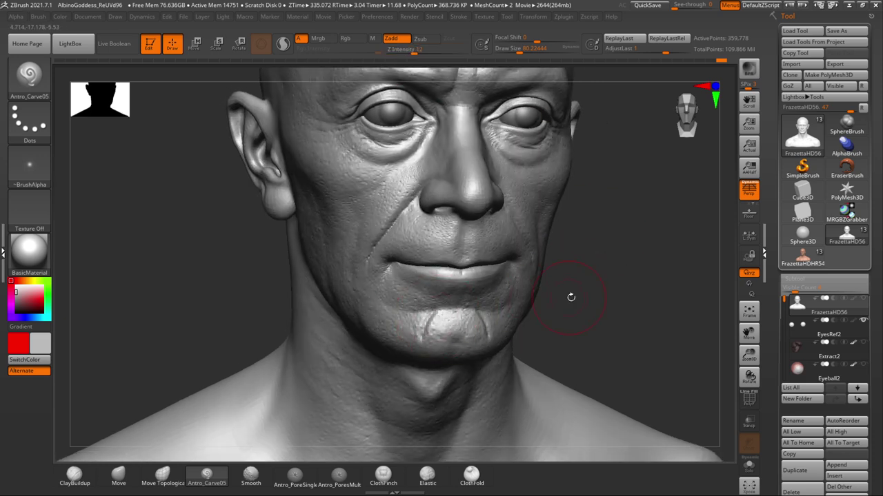
pyautogui.moveTo(647, 299)
pyautogui.mouseDown()
pyautogui.moveTo(597, 298)
pyautogui.moveTo(615, 292)
pyautogui.moveTo(583, 278)
pyautogui.mouseUp()
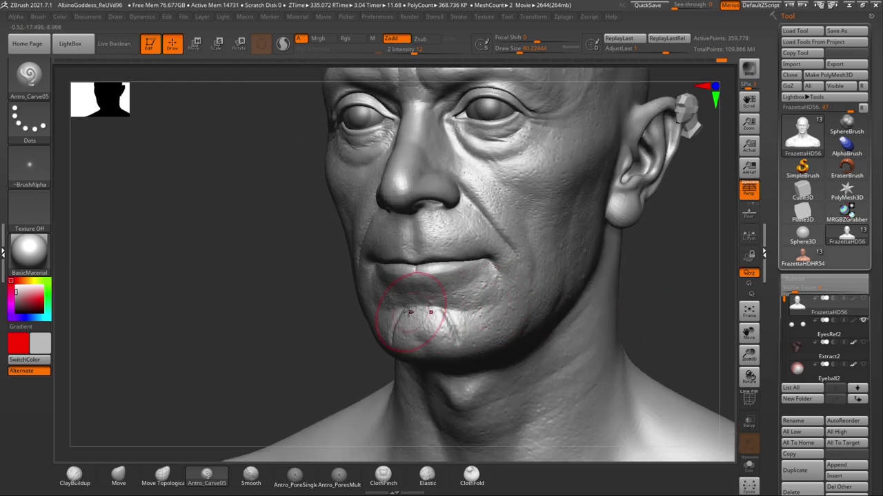
pyautogui.moveTo(416, 307); pyautogui.dragTo(441, 307)
pyautogui.keyDown('shift'); pyautogui.moveTo(434, 310); pyautogui.dragTo(408, 312); pyautogui.keyUp('shift')
pyautogui.moveTo(397, 309); pyautogui.dragTo(478, 311)
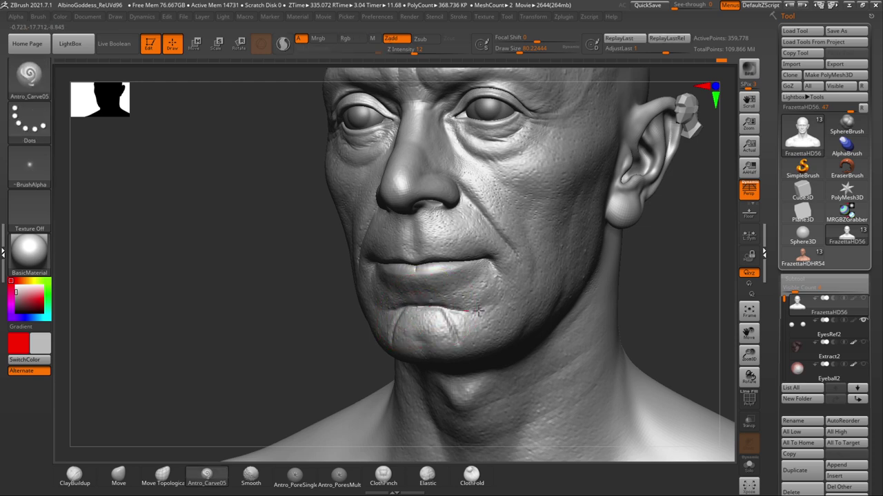
# - Undo the last crease strokes and carve outlines around the chin and the jowl areas beside it
pyautogui.hotkey('ctrl', 'z')
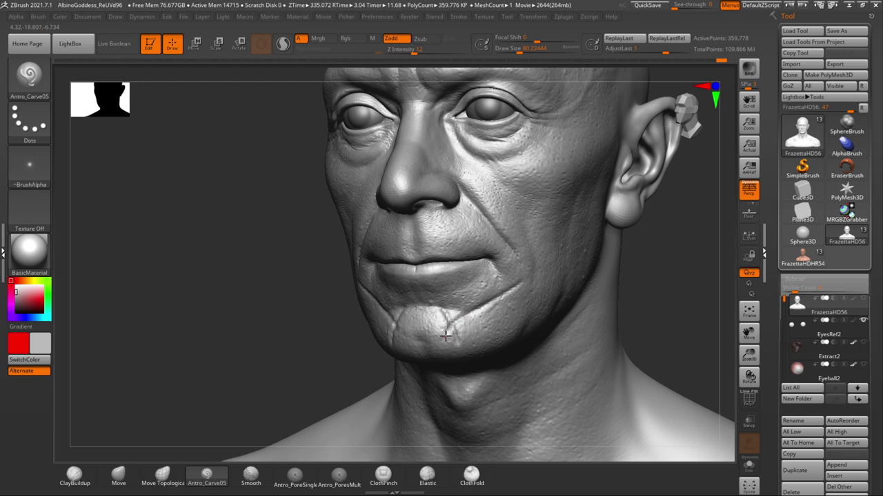
pyautogui.hotkey('ctrl', 'z')
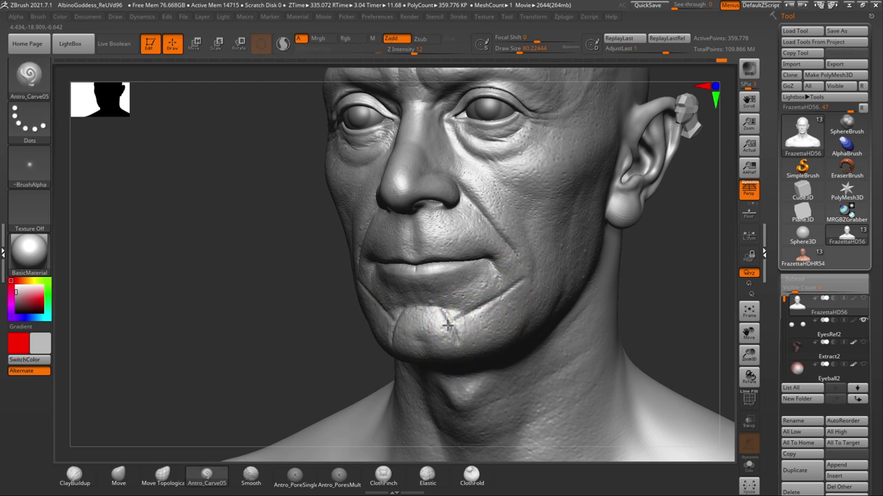
pyautogui.keyDown('shift'); pyautogui.moveTo(659, 281); pyautogui.dragTo(642, 297); pyautogui.keyUp('shift')
pyautogui.moveTo(407, 319); pyautogui.dragTo(402, 316)
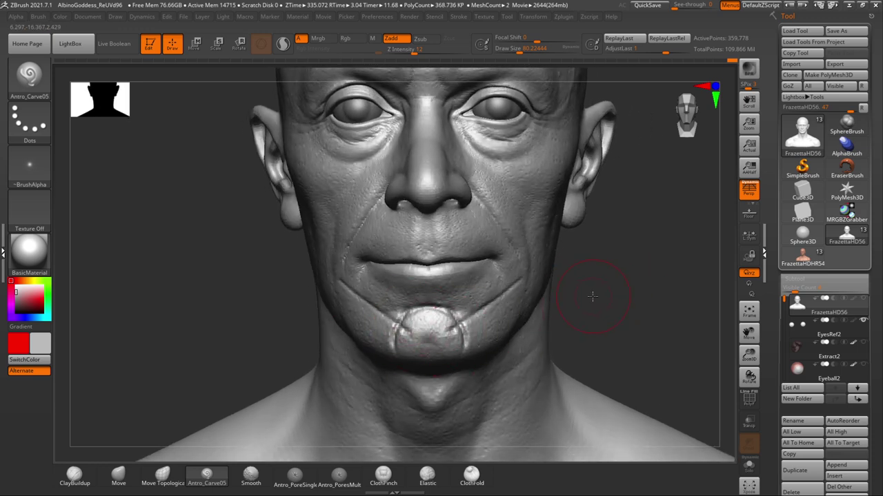
pyautogui.moveTo(593, 295); pyautogui.dragTo(469, 319)
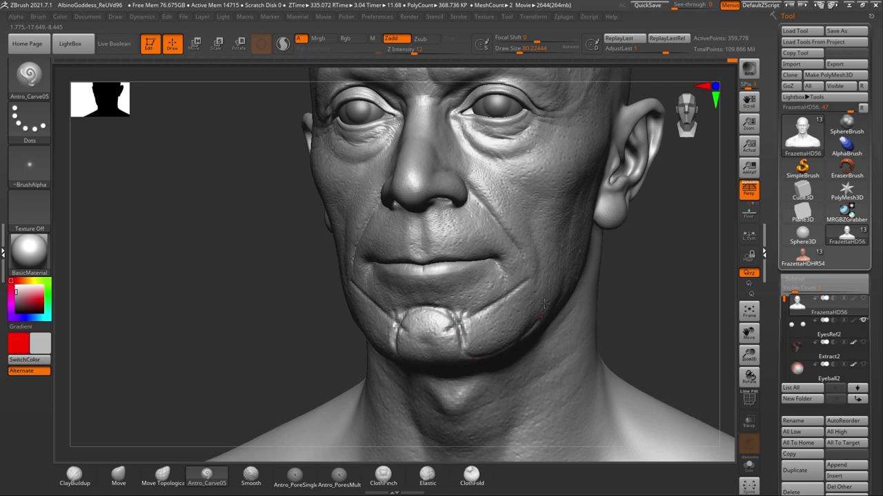
pyautogui.moveTo(491, 303); pyautogui.dragTo(466, 317)
pyautogui.moveTo(622, 290)
pyautogui.mouseDown()
pyautogui.moveTo(646, 294)
pyautogui.moveTo(599, 294)
pyautogui.moveTo(651, 296)
pyautogui.moveTo(567, 313)
pyautogui.moveTo(591, 314)
pyautogui.moveTo(567, 320)
pyautogui.moveTo(570, 331)
pyautogui.mouseUp()
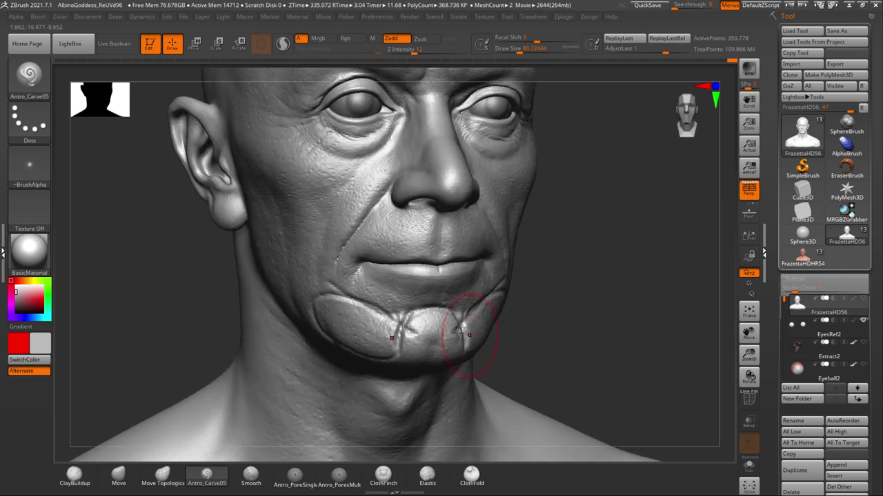
# - Undo the carved outlines around the chin and jowls
pyautogui.hotkey('ctrl', 'z')
pyautogui.hotkey('ctrl', 'z')
pyautogui.hotkey('ctrl', 'z')
pyautogui.hotkey('ctrl', 'z')
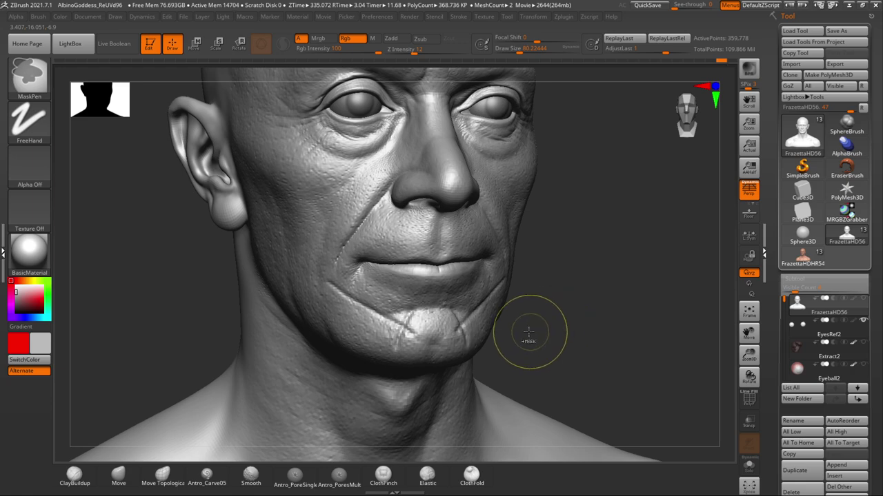
pyautogui.moveTo(546, 322)
pyautogui.mouseDown()
pyautogui.moveTo(612, 322)
pyautogui.moveTo(559, 325)
pyautogui.mouseUp()
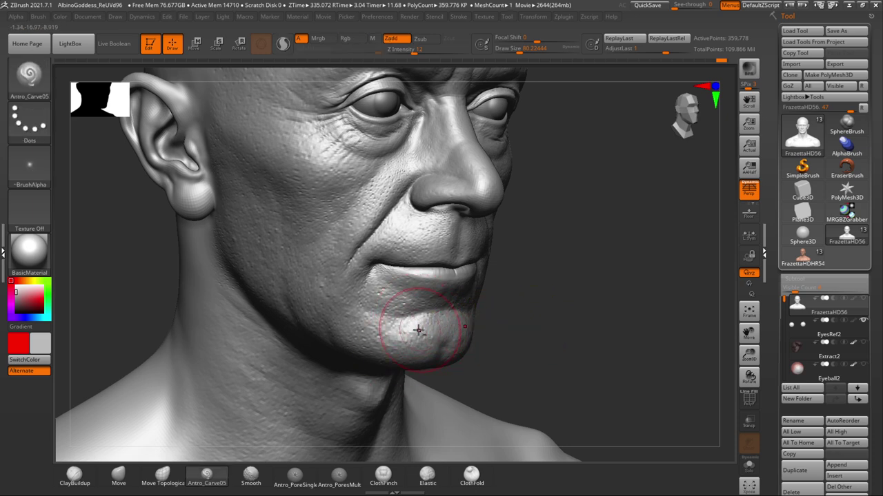
pyautogui.moveTo(543, 327)
pyautogui.mouseDown()
pyautogui.moveTo(552, 329)
pyautogui.moveTo(508, 329)
pyautogui.mouseUp()
# - Try to outline the jowl plane between the mouth corner and jaw edge with the carve brush, and undo the strokes
pyautogui.moveTo(640, 300); pyautogui.dragTo(583, 294)
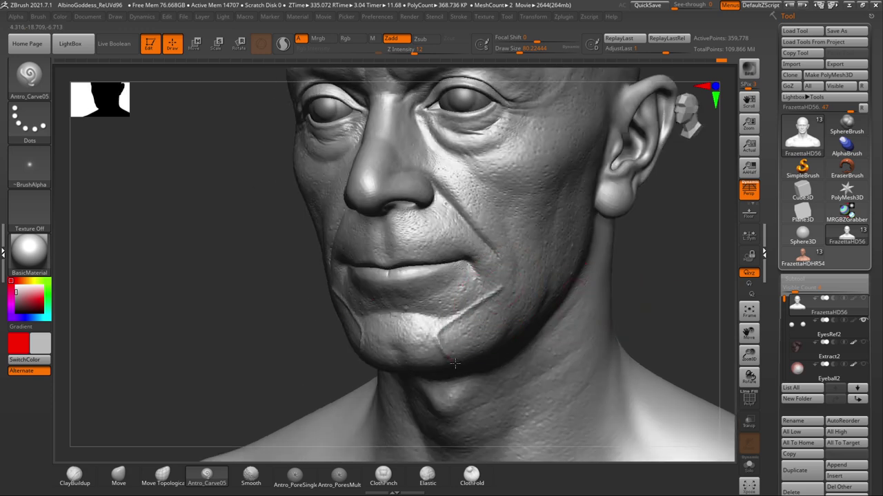
pyautogui.moveTo(514, 285); pyautogui.dragTo(526, 314)
pyautogui.moveTo(645, 286); pyautogui.dragTo(621, 288)
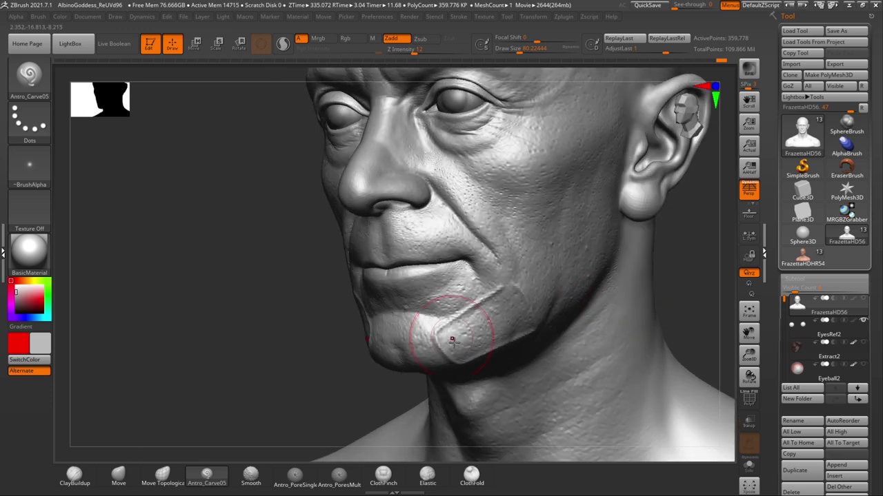
pyautogui.moveTo(678, 273)
pyautogui.mouseDown()
pyautogui.moveTo(703, 272)
pyautogui.moveTo(623, 304)
pyautogui.moveTo(623, 315)
pyautogui.moveTo(526, 319)
pyautogui.moveTo(575, 305)
pyautogui.moveTo(581, 335)
pyautogui.mouseUp()
pyautogui.hotkey('ctrl', 'z')
pyautogui.hotkey('ctrl', 'z')
pyautogui.hotkey('ctrl', 'z')
# - Pull the rear of the jaw below the ear outward using the Move brush with a draw size of about 163
pyautogui.click(119, 475)
pyautogui.moveTo(536, 313)
pyautogui.mouseDown()
pyautogui.moveTo(558, 333)
pyautogui.moveTo(528, 338)
pyautogui.moveTo(567, 332)
pyautogui.mouseUp()
pyautogui.press('space')
pyautogui.press('space')
pyautogui.click(564, 332)
pyautogui.moveTo(266, 322)
pyautogui.mouseDown()
pyautogui.moveTo(277, 325)
pyautogui.moveTo(278, 343)
pyautogui.mouseUp()
pyautogui.hotkey('ctrl', 'z')
pyautogui.hotkey('ctrl', 'z')
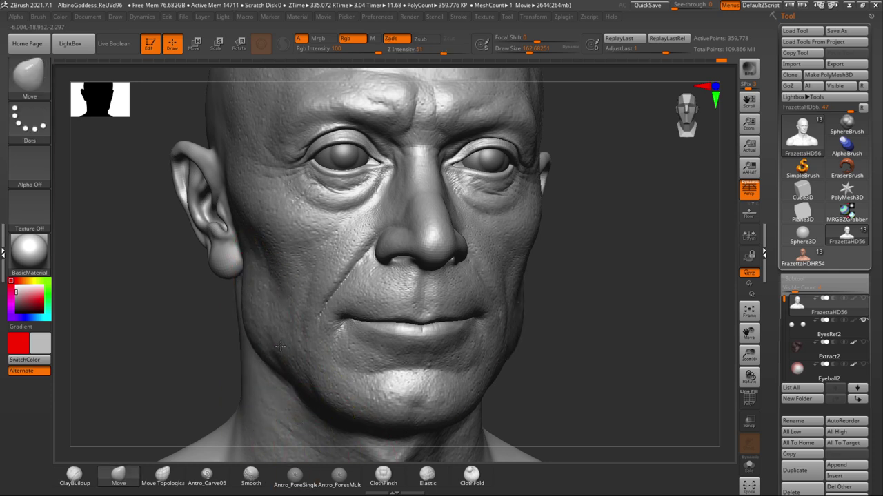
pyautogui.moveTo(264, 274); pyautogui.dragTo(256, 271)
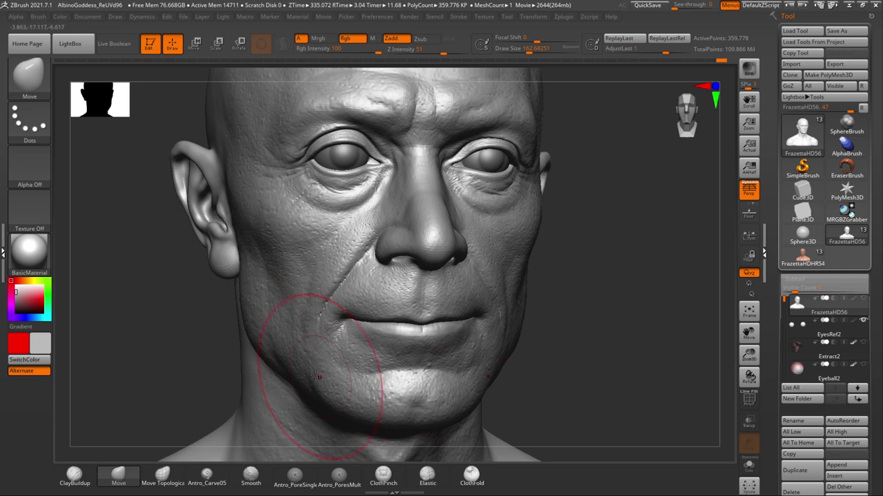
pyautogui.moveTo(561, 305); pyautogui.dragTo(522, 283)
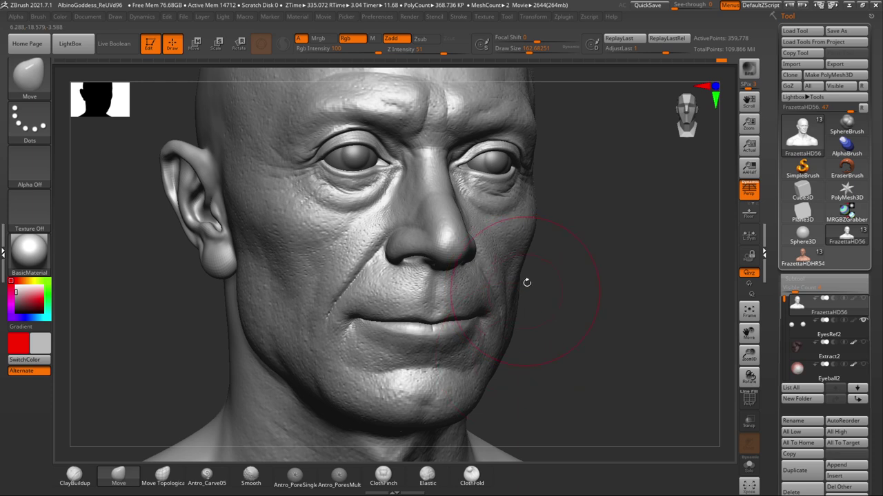
pyautogui.hotkey('ctrl', 'z')
pyautogui.hotkey('ctrl', 'z')
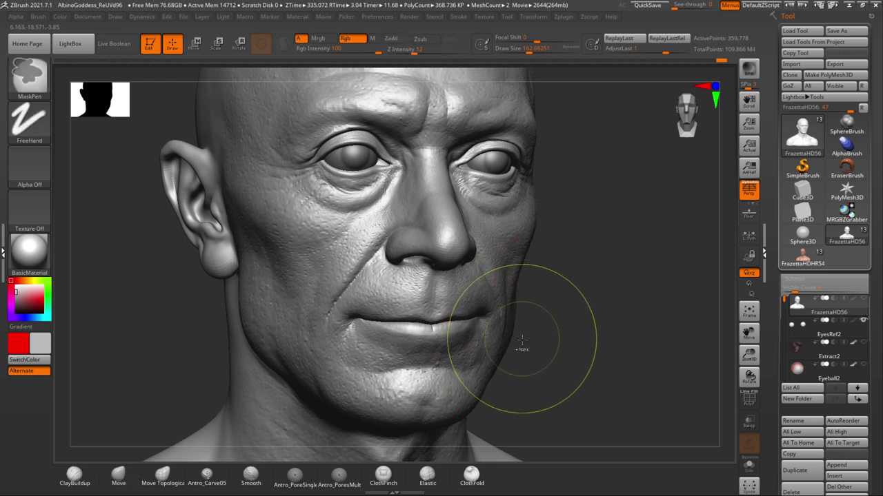
# - Refine the jawline below the cheek from three-quarter and front views using the Move brush with a draw size of about 101
pyautogui.moveTo(548, 343)
pyautogui.mouseDown()
pyautogui.moveTo(536, 342)
pyautogui.moveTo(584, 346)
pyautogui.moveTo(591, 341)
pyautogui.moveTo(573, 336)
pyautogui.moveTo(594, 335)
pyautogui.mouseUp()
pyautogui.press('space')
pyautogui.press('space')
pyautogui.moveTo(509, 335); pyautogui.dragTo(512, 336)
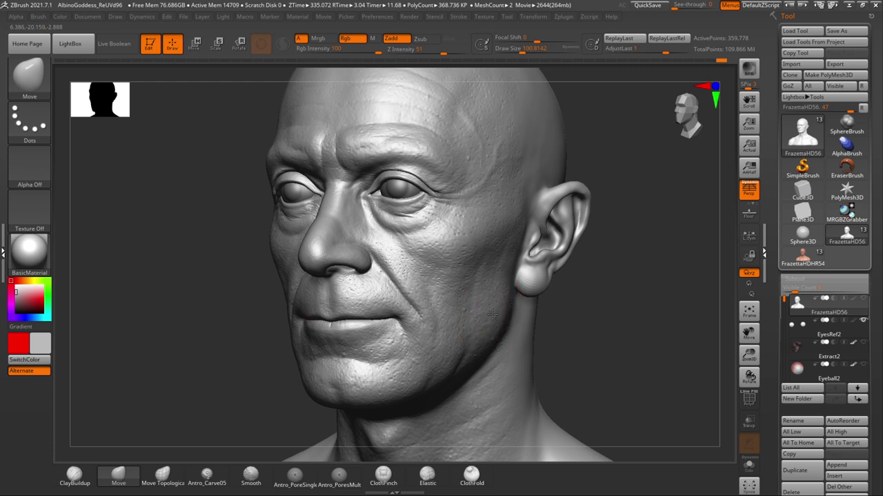
pyautogui.moveTo(588, 316)
pyautogui.mouseDown()
pyautogui.moveTo(604, 317)
pyautogui.moveTo(593, 321)
pyautogui.moveTo(602, 336)
pyautogui.moveTo(617, 333)
pyautogui.moveTo(589, 326)
pyautogui.moveTo(594, 336)
pyautogui.moveTo(632, 331)
pyautogui.moveTo(525, 334)
pyautogui.mouseUp()
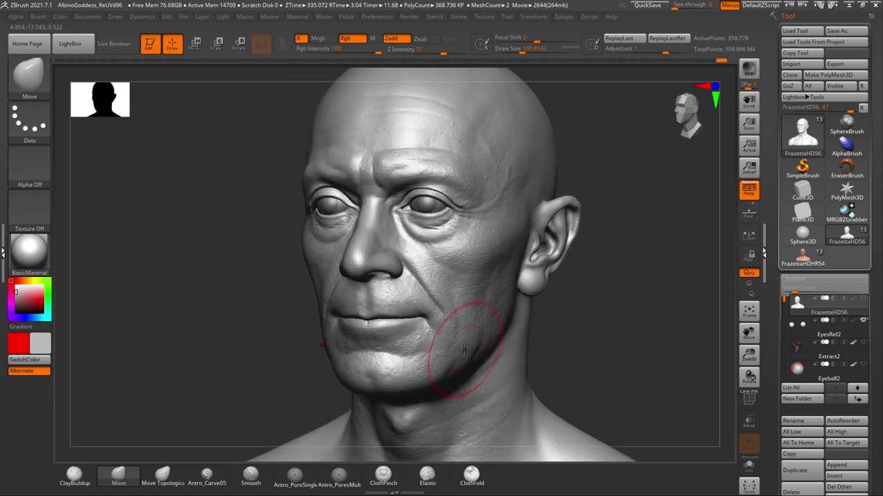
pyautogui.moveTo(463, 357); pyautogui.dragTo(467, 355)
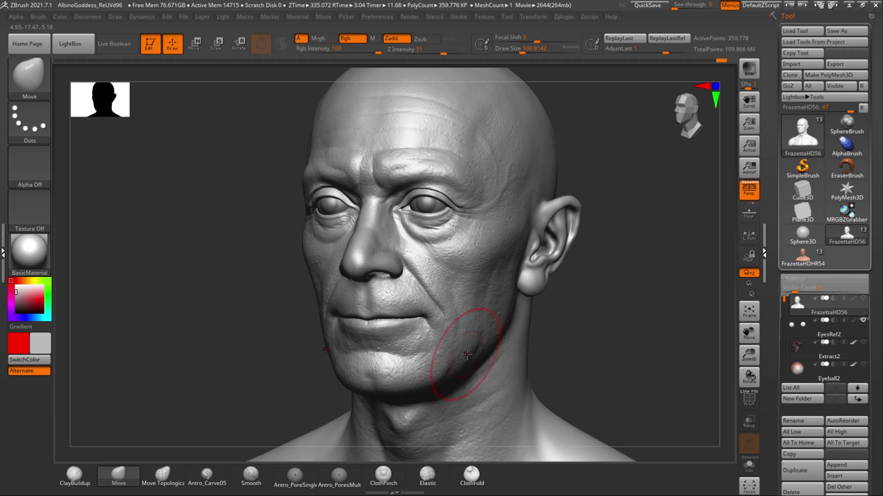
pyautogui.moveTo(533, 329); pyautogui.dragTo(545, 322)
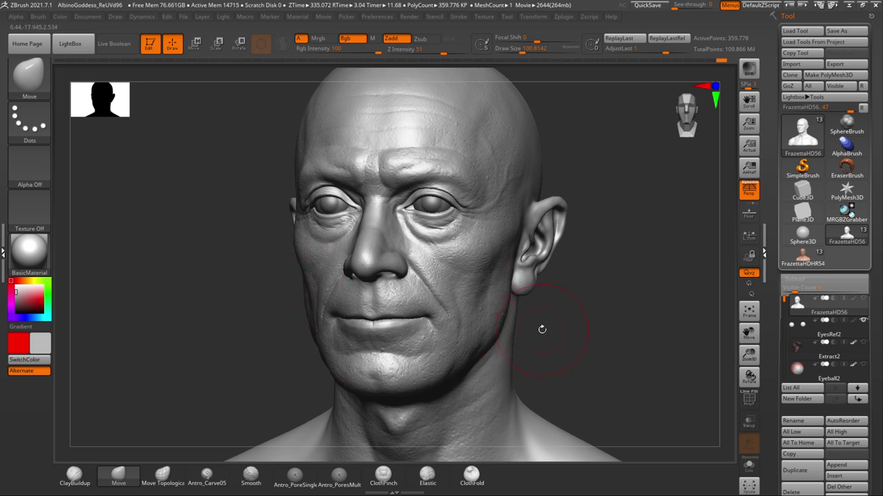
pyautogui.moveTo(545, 321); pyautogui.dragTo(460, 329)
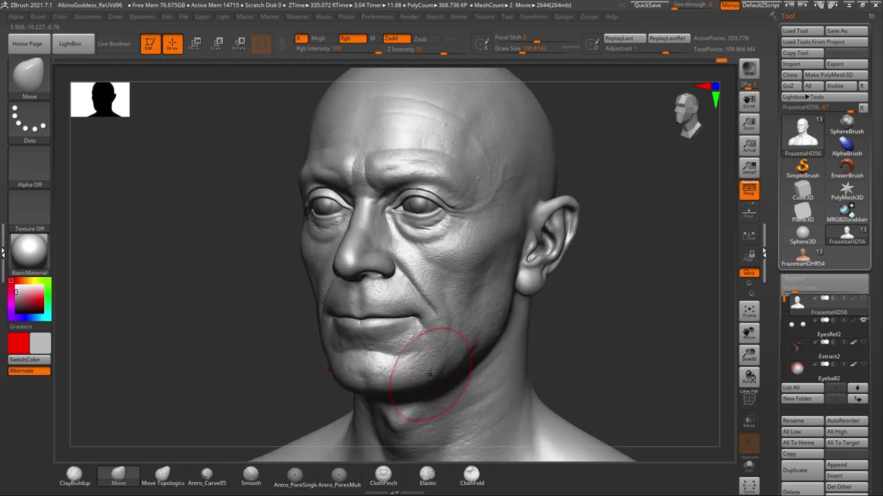
pyautogui.moveTo(579, 311); pyautogui.dragTo(618, 309)
pyautogui.moveTo(547, 309); pyautogui.dragTo(495, 295)
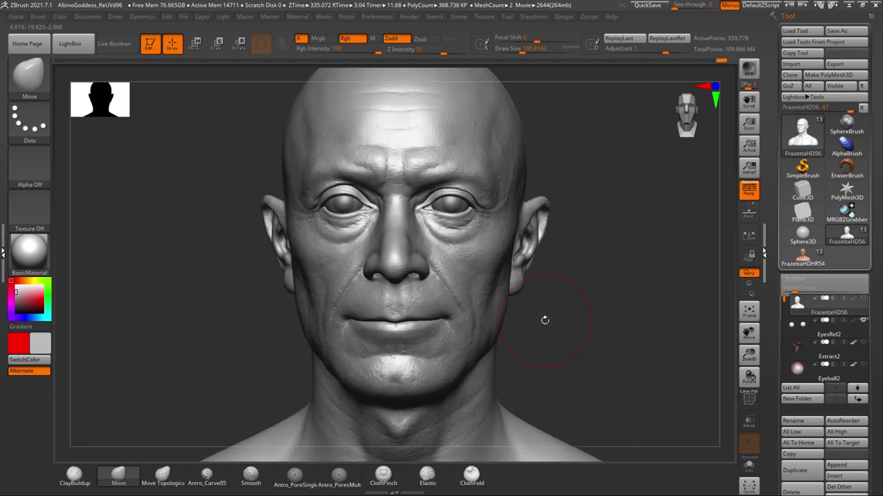
pyautogui.hotkey('ctrl', 'z')
pyautogui.hotkey('ctrl', 'z')
# - Shift the ear forward on the head in profile view using the Move brush with a draw size of about 212
pyautogui.moveTo(557, 331)
pyautogui.mouseDown()
pyautogui.moveTo(537, 331)
pyautogui.moveTo(587, 312)
pyautogui.moveTo(579, 311)
pyautogui.moveTo(572, 331)
pyautogui.moveTo(574, 313)
pyautogui.moveTo(573, 321)
pyautogui.moveTo(609, 331)
pyautogui.moveTo(621, 324)
pyautogui.mouseUp()
pyautogui.press('space')
pyautogui.keyDown('alt'); pyautogui.moveTo(620, 328); pyautogui.dragTo(634, 329); pyautogui.keyUp('alt')
pyautogui.moveTo(394, 263)
pyautogui.mouseDown()
pyautogui.moveTo(417, 266)
pyautogui.moveTo(400, 264)
pyautogui.mouseUp()
pyautogui.hotkey('ctrl', 'z')
pyautogui.moveTo(422, 297); pyautogui.dragTo(429, 304)
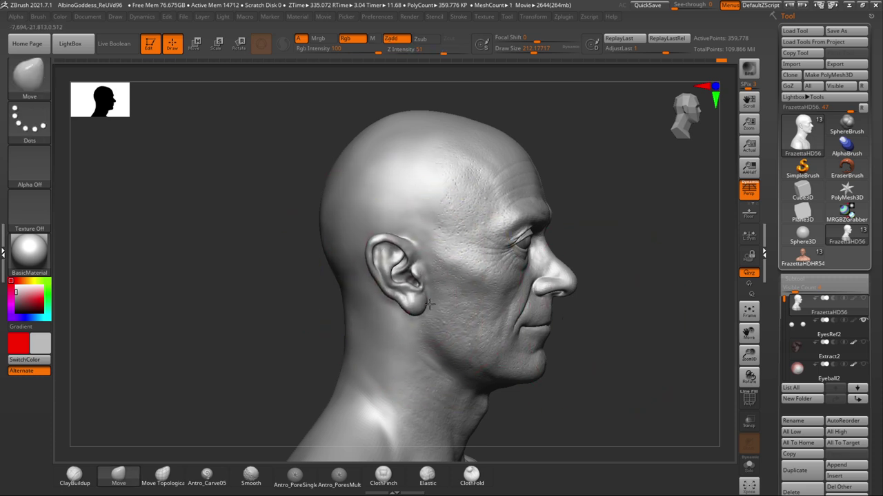
pyautogui.moveTo(383, 256); pyautogui.dragTo(404, 254)
pyautogui.moveTo(613, 352)
pyautogui.mouseDown()
pyautogui.moveTo(607, 363)
pyautogui.moveTo(601, 355)
pyautogui.mouseUp()
pyautogui.press('space')
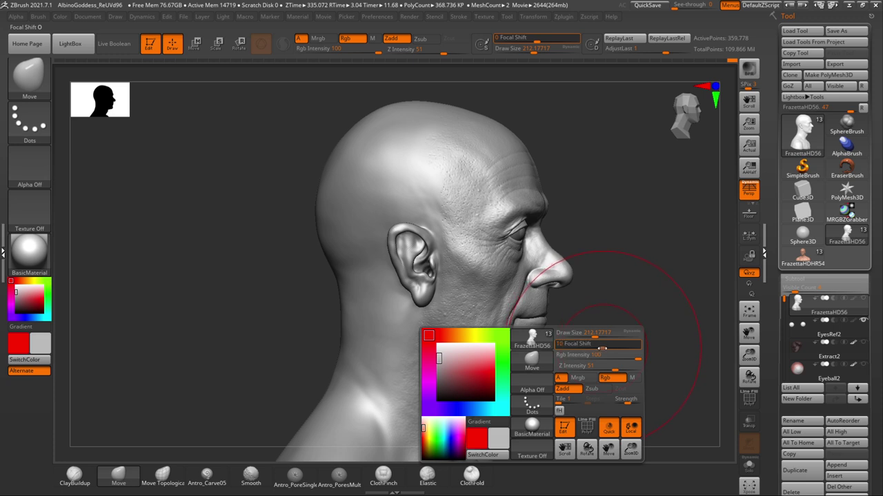
# - Adjust the head's profile around the lower face with the Move brush at a draw size of about 128
pyautogui.press('space')
pyautogui.keyDown('alt'); pyautogui.moveTo(605, 339); pyautogui.dragTo(583, 311); pyautogui.keyUp('alt')
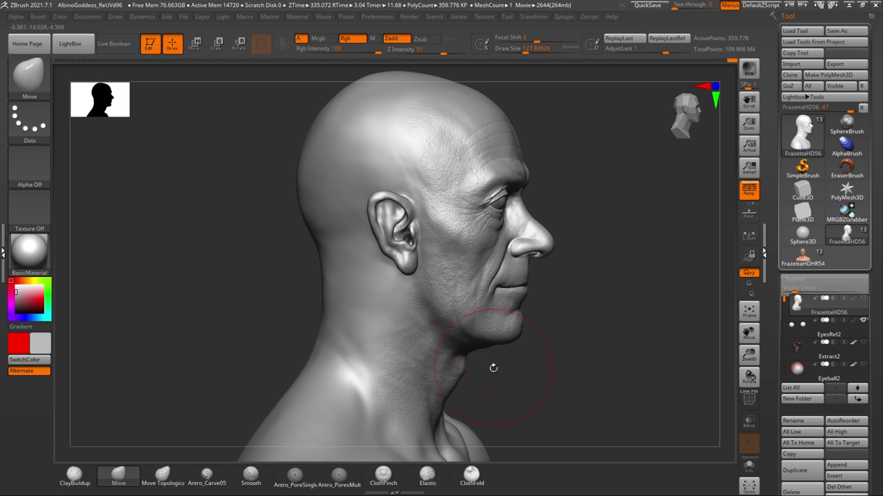
pyautogui.moveTo(572, 337); pyautogui.dragTo(584, 337)
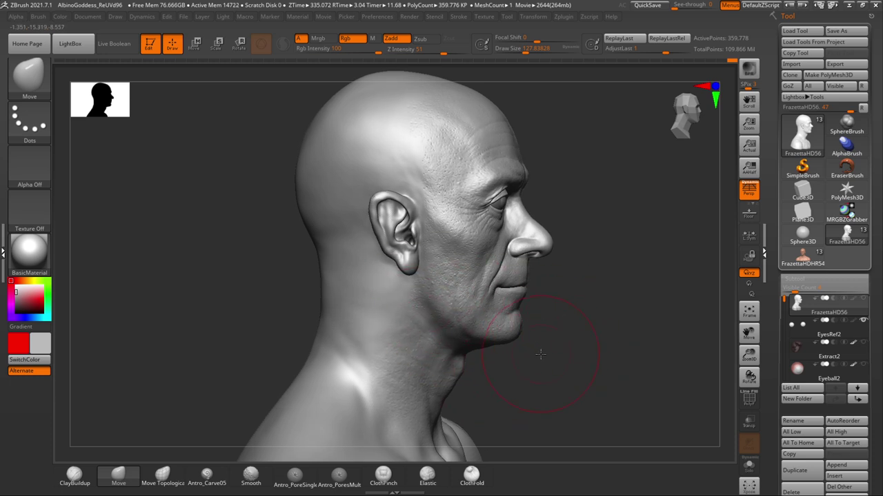
# - Refine the cheek and jaw area below the ear in profile using the Move brush at draw sizes of about 41 and 68
pyautogui.press('space')
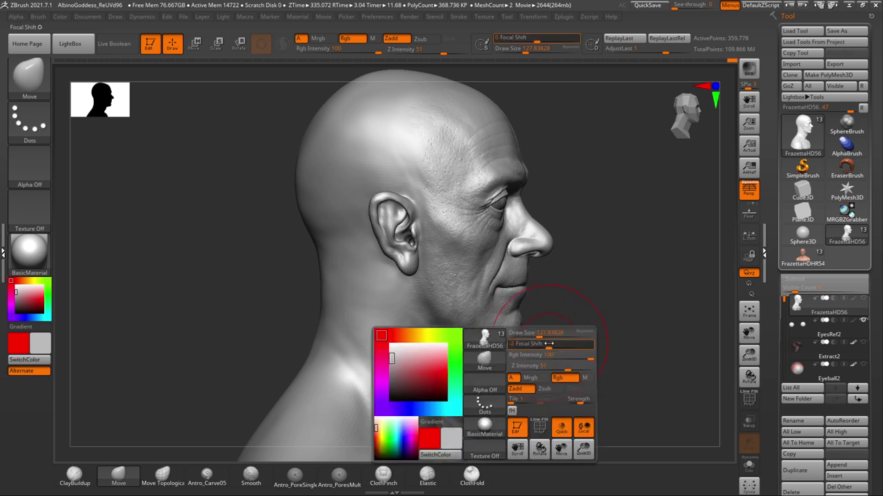
pyautogui.keyDown('alt'); pyautogui.moveTo(583, 337); pyautogui.dragTo(595, 302); pyautogui.keyUp('alt')
pyautogui.press('space')
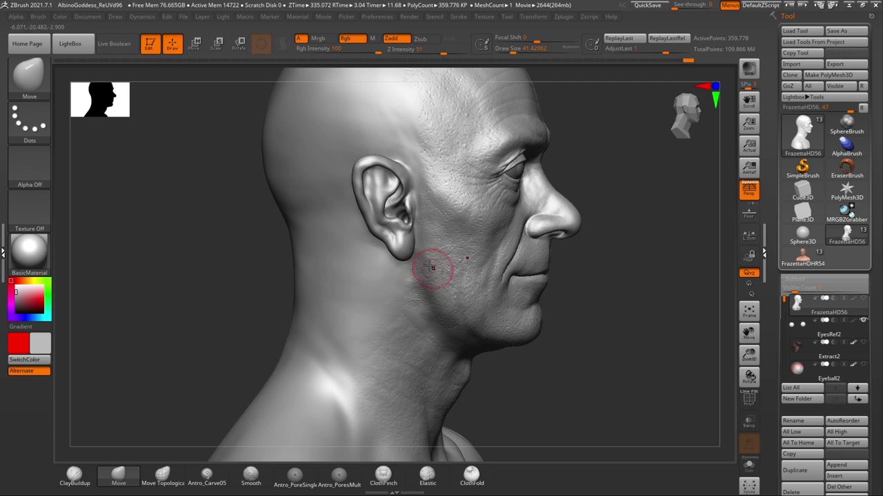
pyautogui.press('space')
pyautogui.moveTo(432, 281); pyautogui.dragTo(441, 278)
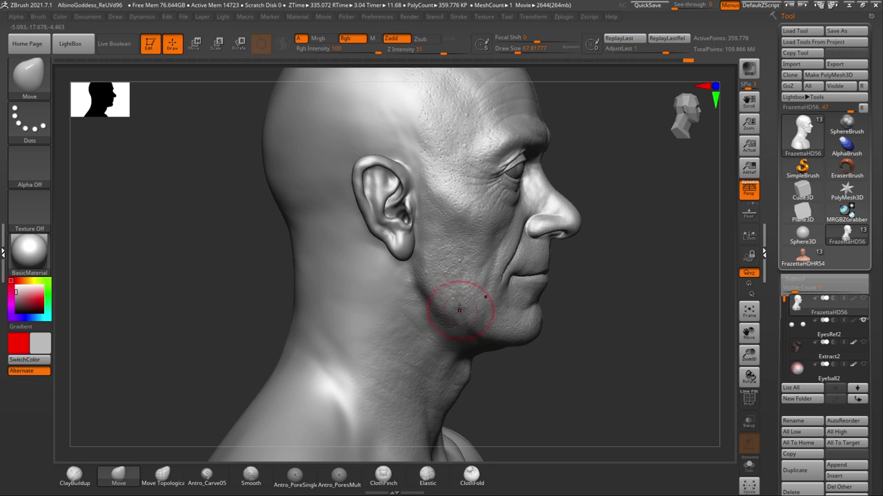
pyautogui.moveTo(564, 322)
pyautogui.keyDown('alt'); pyautogui.mouseDown()
pyautogui.moveTo(534, 300)
pyautogui.moveTo(564, 329)
pyautogui.moveTo(537, 324)
pyautogui.moveTo(593, 315)
pyautogui.mouseUp(); pyautogui.keyUp('alt')
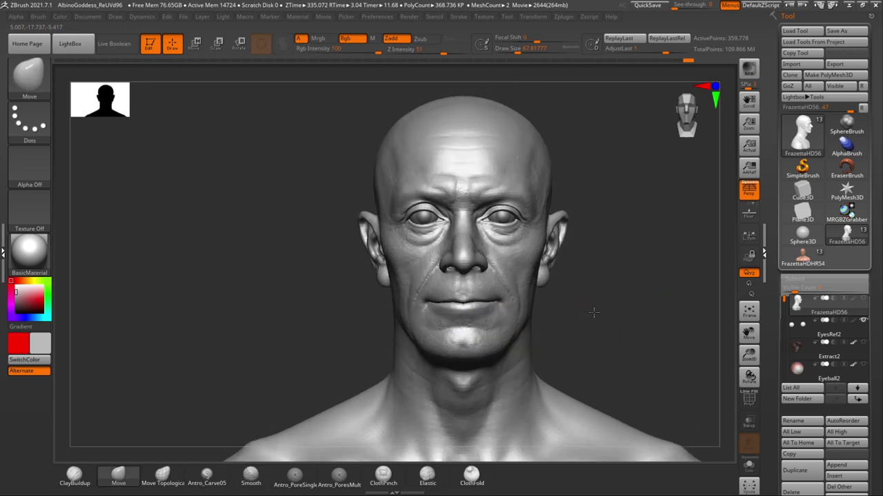
# - Adjust the sides of the head and the ears with the Move brush at a draw size of about 116
pyautogui.press('space')
pyautogui.moveTo(542, 258); pyautogui.dragTo(547, 258)
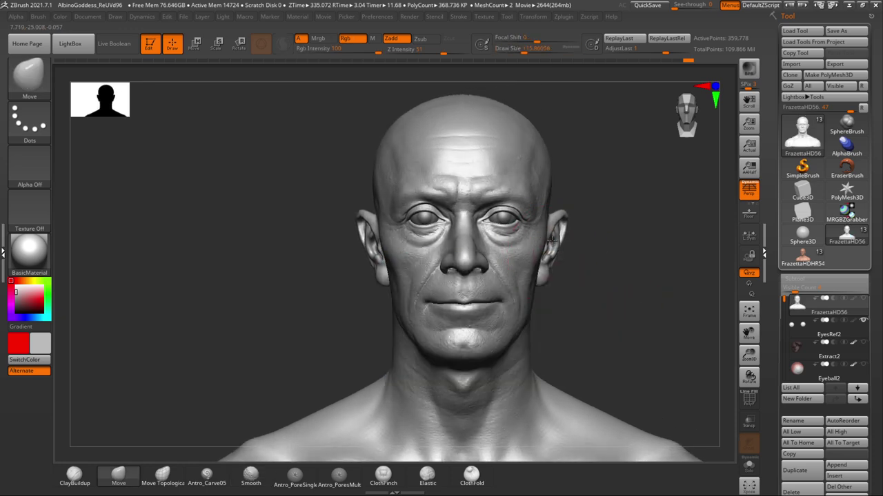
pyautogui.moveTo(593, 308)
pyautogui.keyDown('alt'); pyautogui.mouseDown()
pyautogui.moveTo(568, 319)
pyautogui.moveTo(564, 304)
pyautogui.moveTo(538, 307)
pyautogui.moveTo(559, 309)
pyautogui.mouseUp(); pyautogui.keyUp('alt')
pyautogui.moveTo(559, 308); pyautogui.dragTo(528, 308, button='right')
pyautogui.moveTo(528, 308); pyautogui.dragTo(542, 304)
pyautogui.moveTo(617, 290)
pyautogui.mouseDown()
pyautogui.moveTo(629, 292)
pyautogui.moveTo(609, 292)
pyautogui.mouseUp()
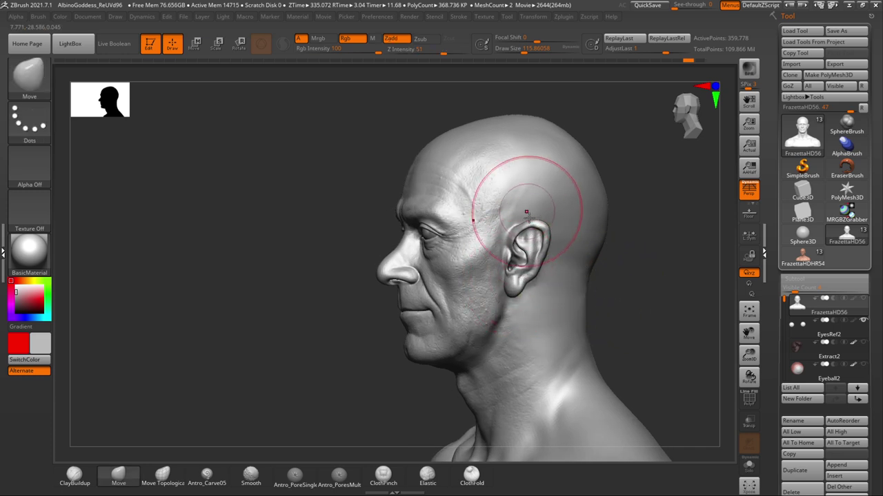
# - Undo the last Move brush change to the ear
pyautogui.moveTo(480, 259); pyautogui.dragTo(617, 259, button='right')
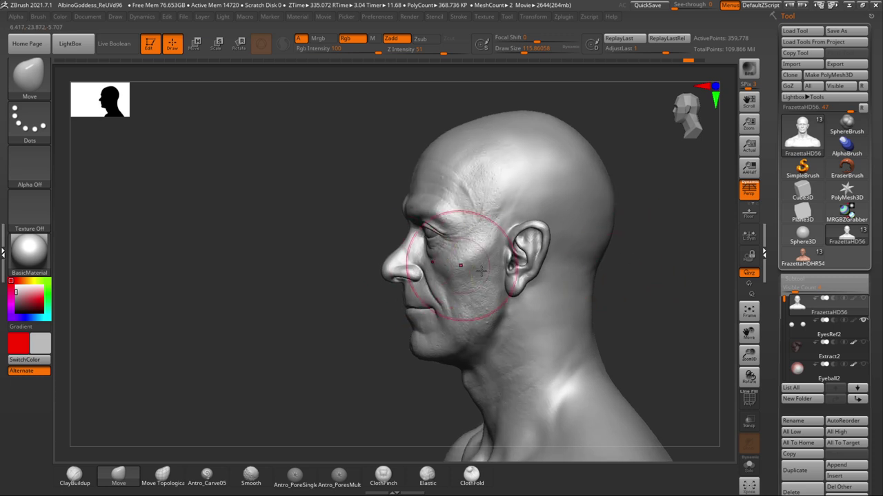
pyautogui.press('ctrl')
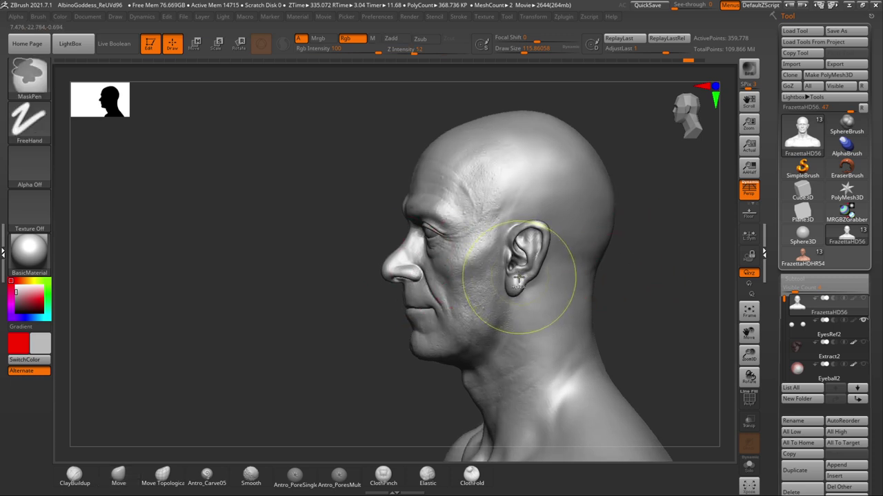
pyautogui.press('ctrl')
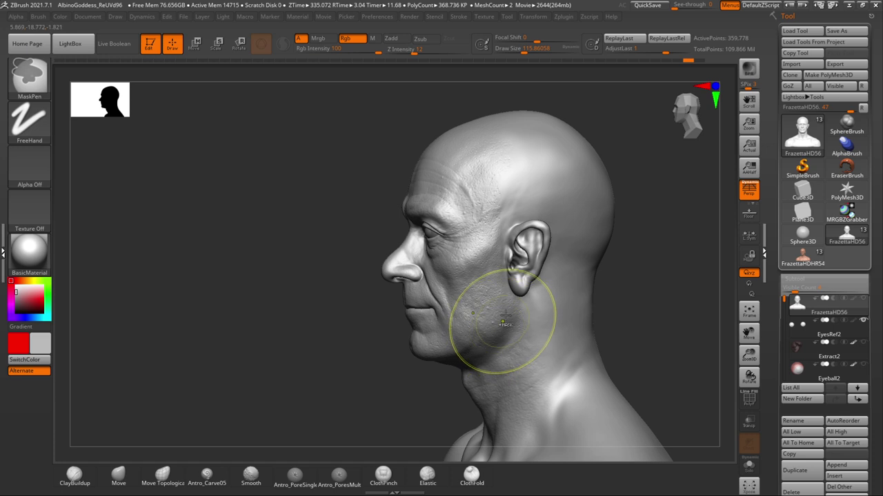
pyautogui.hotkey('ctrl', 'z')
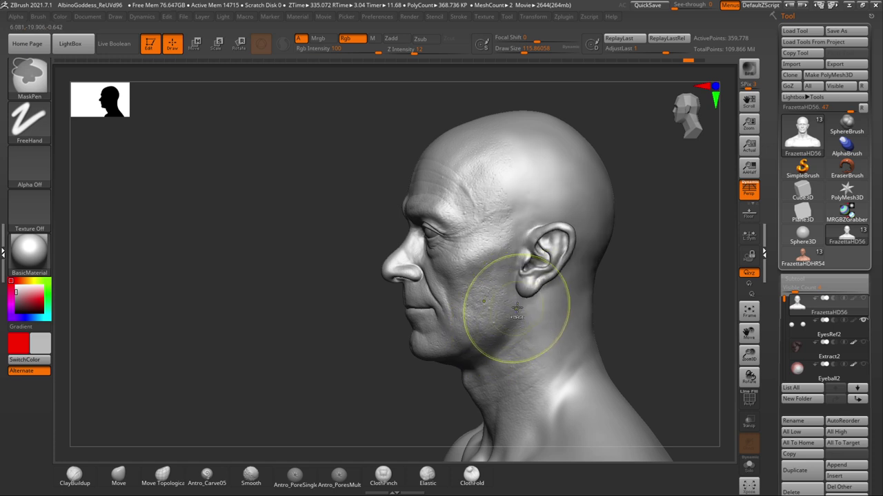
# - Push the ear toward the back of the head with the Move brush at a draw size of about 207
pyautogui.moveTo(637, 271)
pyautogui.mouseDown()
pyautogui.moveTo(599, 280)
pyautogui.moveTo(598, 272)
pyautogui.mouseUp()
pyautogui.press('space')
pyautogui.moveTo(530, 257); pyautogui.dragTo(539, 257)
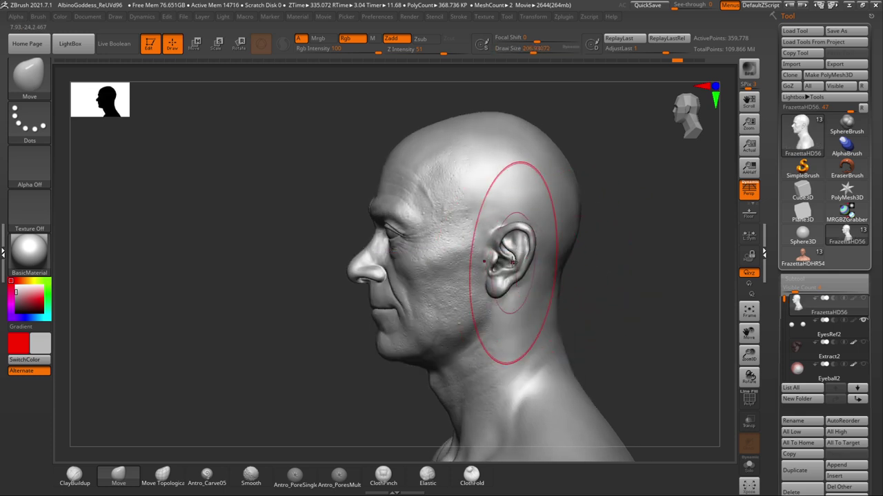
pyautogui.moveTo(540, 257); pyautogui.dragTo(554, 252)
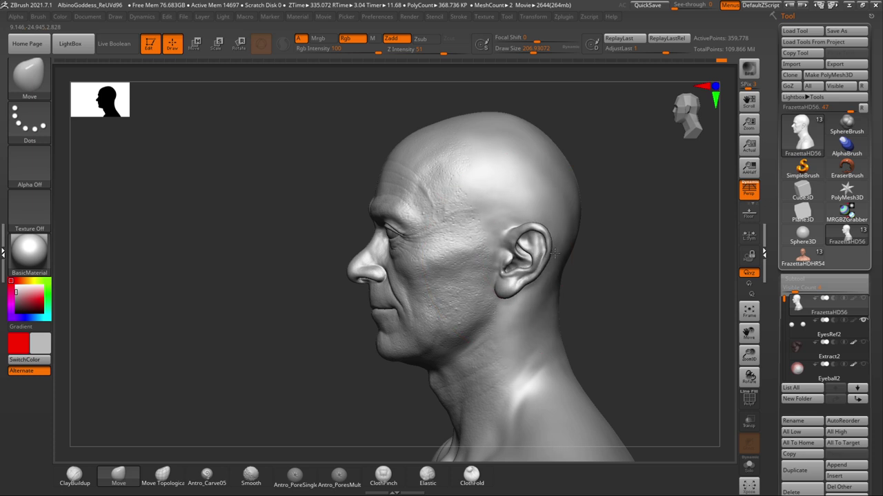
pyautogui.moveTo(601, 274)
pyautogui.mouseDown()
pyautogui.moveTo(637, 269)
pyautogui.moveTo(614, 274)
pyautogui.mouseUp()
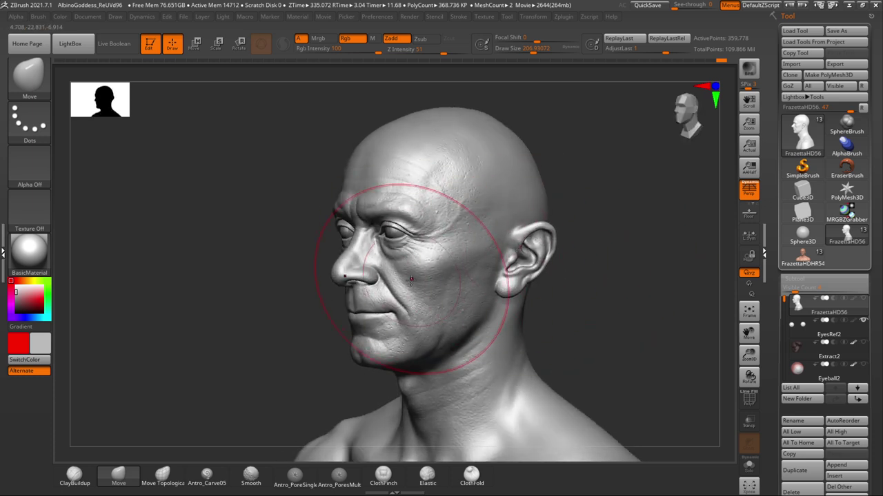
# - Try to reposition the ear with the Move brush at a draw size of about 167, and undo the strokes
pyautogui.moveTo(603, 232)
pyautogui.mouseDown()
pyautogui.moveTo(593, 255)
pyautogui.moveTo(583, 250)
pyautogui.mouseUp()
pyautogui.press('space')
pyautogui.press('space')
pyautogui.moveTo(527, 240); pyautogui.dragTo(521, 240)
pyautogui.moveTo(524, 230)
pyautogui.mouseDown()
pyautogui.moveTo(534, 250)
pyautogui.moveTo(511, 243)
pyautogui.mouseUp()
pyautogui.hotkey('ctrl', 'z')
pyautogui.press('space')
pyautogui.hotkey('ctrl', 'z')
pyautogui.moveTo(620, 264)
pyautogui.mouseDown()
pyautogui.moveTo(644, 266)
pyautogui.moveTo(628, 279)
pyautogui.moveTo(593, 279)
pyautogui.moveTo(636, 264)
pyautogui.mouseUp()
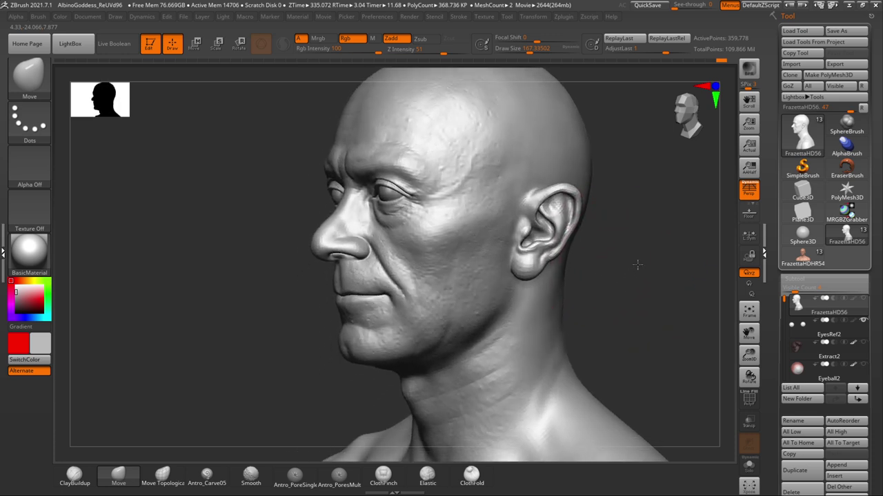
# - Try carving a crease along the jawline up to the earlobe with the Antro_Carve05 brush at a draw size of about 62
pyautogui.click(81, 481)
pyautogui.click(206, 474)
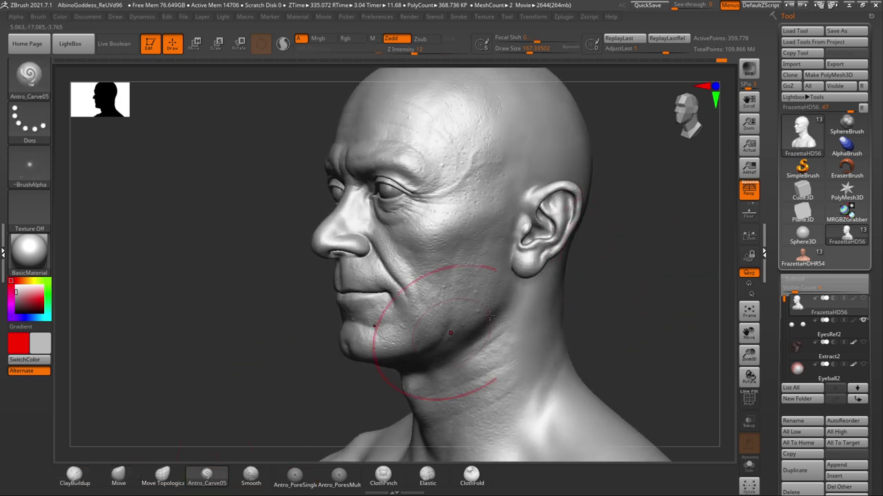
pyautogui.rightClick(511, 281)
pyautogui.moveTo(512, 280); pyautogui.dragTo(512, 266)
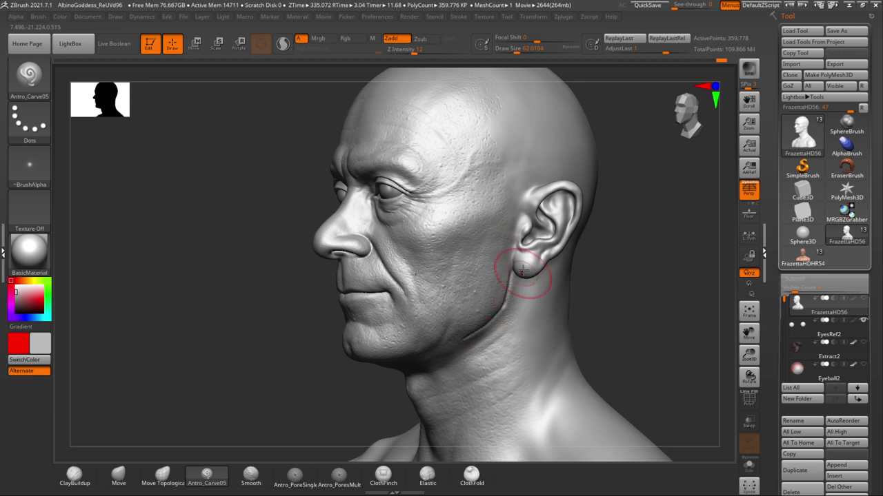
pyautogui.moveTo(601, 283); pyautogui.dragTo(600, 288)
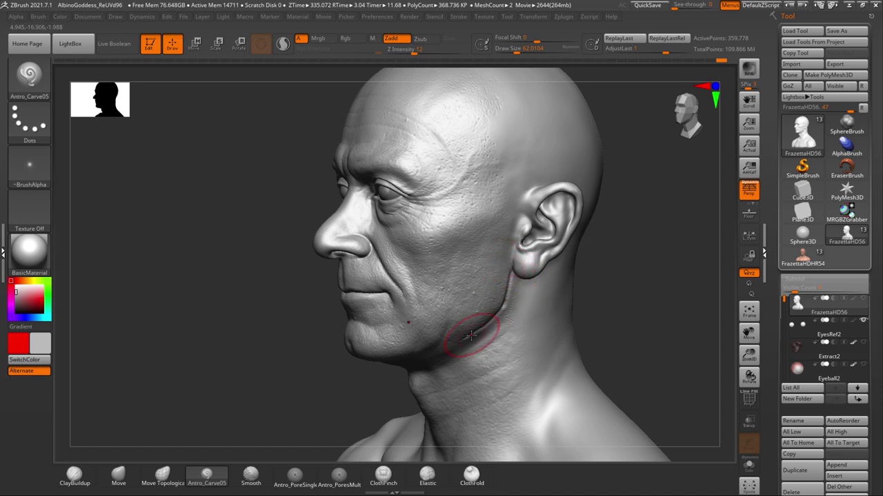
pyautogui.moveTo(603, 266); pyautogui.dragTo(602, 273)
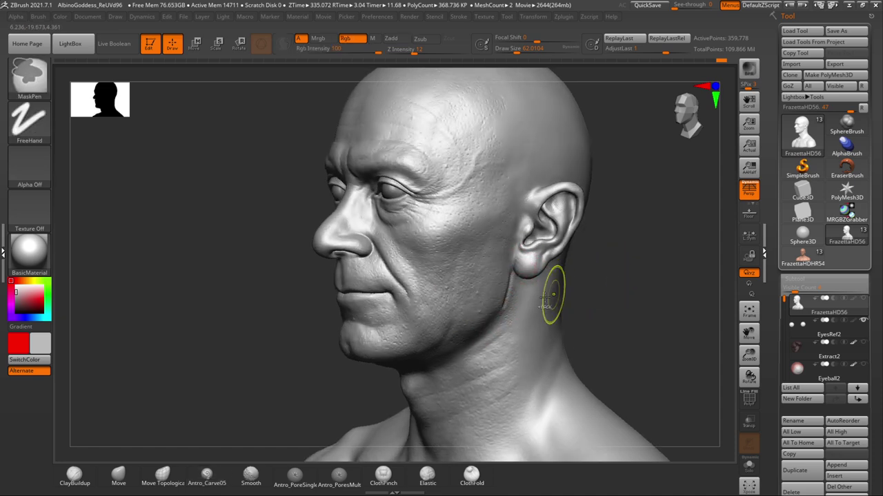
pyautogui.moveTo(604, 281)
pyautogui.keyDown('alt'); pyautogui.mouseDown()
pyautogui.moveTo(617, 273)
pyautogui.moveTo(604, 280)
pyautogui.mouseUp(); pyautogui.keyUp('alt')
# - Build up the jaw corner beneath the earlobe with the ClayBuildup brush, at draw sizes of about 24 and 44
pyautogui.click(74, 475)
pyautogui.press('space')
pyautogui.moveTo(522, 303); pyautogui.dragTo(509, 303)
pyautogui.moveTo(588, 277)
pyautogui.mouseDown()
pyautogui.moveTo(621, 274)
pyautogui.moveTo(585, 273)
pyautogui.mouseUp()
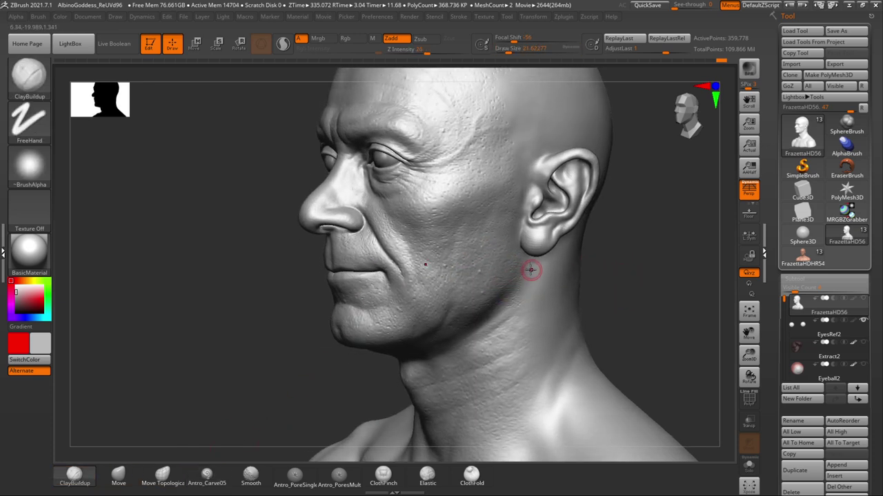
pyautogui.press('space')
pyautogui.moveTo(512, 268); pyautogui.dragTo(519, 268)
pyautogui.moveTo(605, 269); pyautogui.dragTo(613, 270)
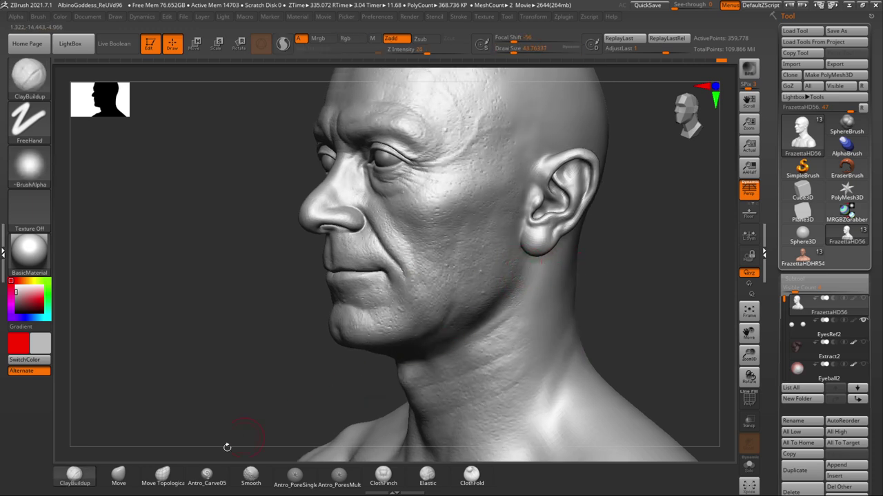
# - Try carving a crease from the earlobe down the jaw corner with Antro_Carve05 at a draw size of about 44, and undo it
pyautogui.click(219, 482)
pyautogui.moveTo(520, 240)
pyautogui.mouseDown()
pyautogui.moveTo(508, 294)
pyautogui.moveTo(522, 240)
pyautogui.mouseUp()
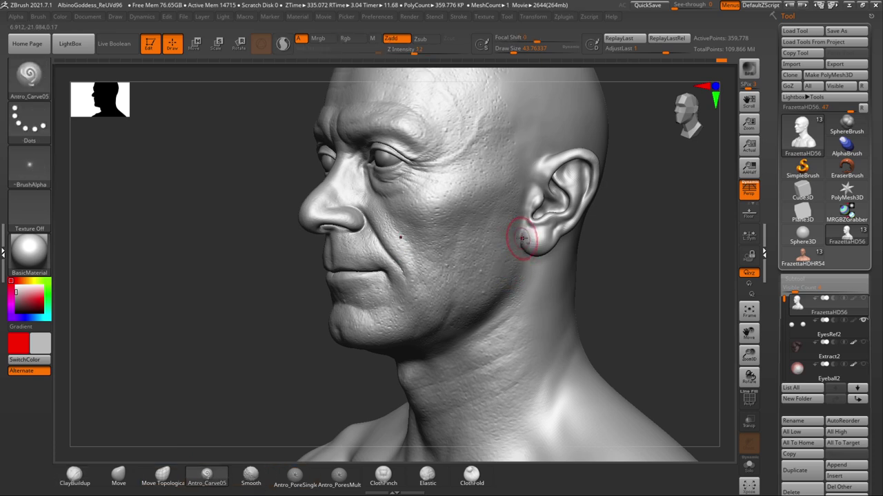
pyautogui.moveTo(632, 268)
pyautogui.mouseDown()
pyautogui.moveTo(602, 264)
pyautogui.moveTo(598, 298)
pyautogui.mouseUp()
pyautogui.moveTo(524, 268); pyautogui.dragTo(513, 301)
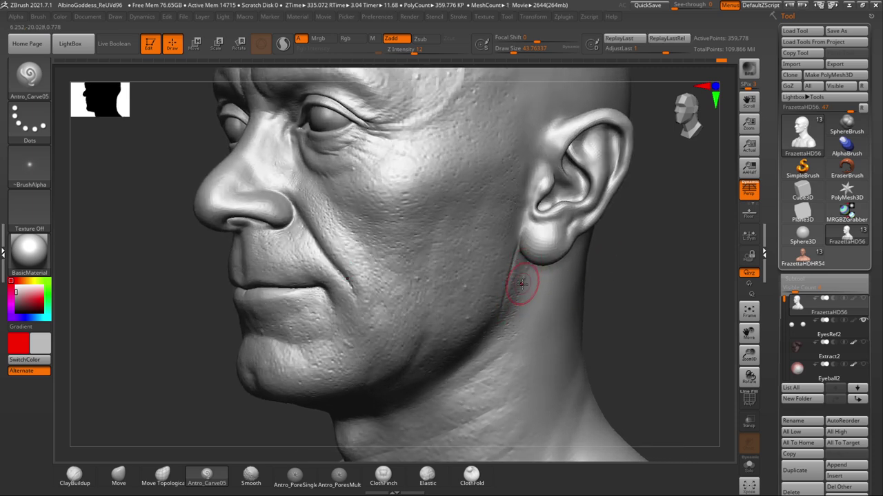
pyautogui.moveTo(520, 292); pyautogui.dragTo(499, 325)
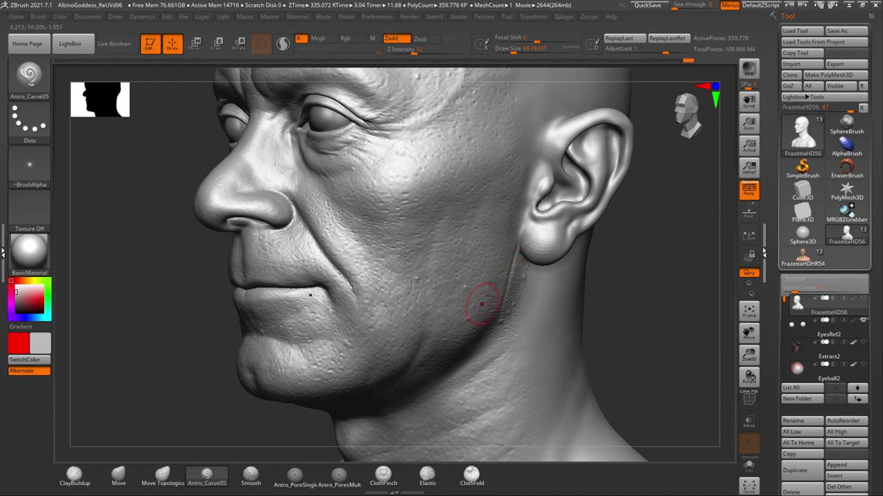
pyautogui.press('ctrl')
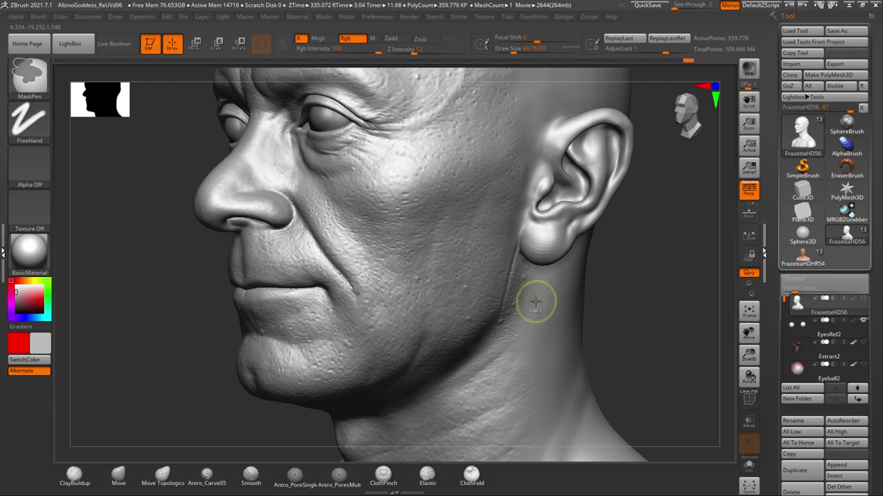
pyautogui.hotkey('ctrl', 'z')
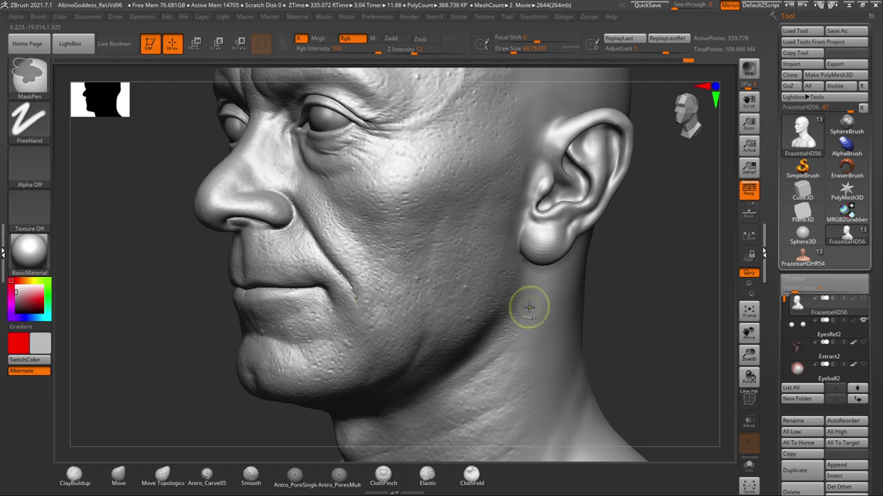
# - Raise the head to the next higher subdivision level and carve skin creases across the upper neck and below the jaw corner with Antro_Carve05
pyautogui.hotkey('ctrl', 'd')
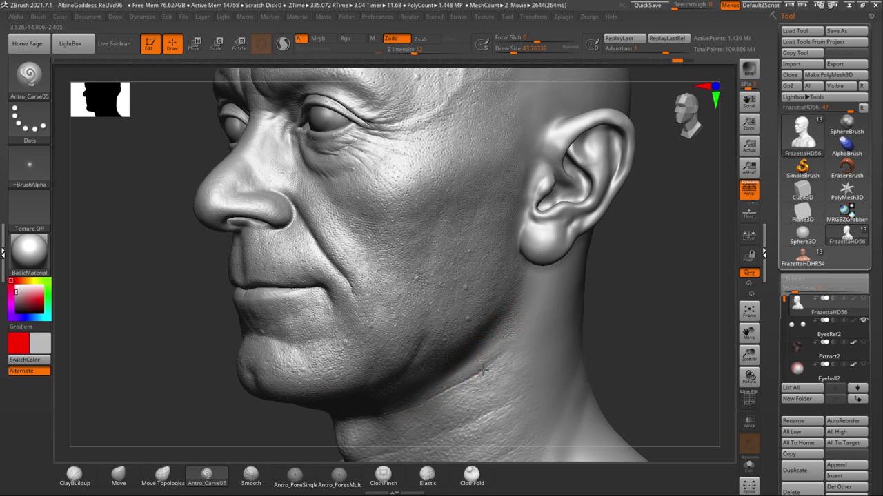
pyautogui.moveTo(518, 347); pyautogui.dragTo(552, 322)
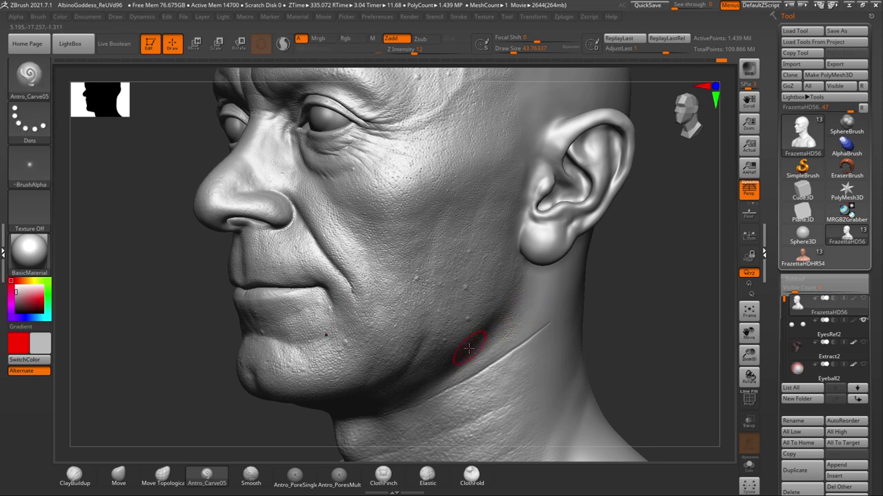
pyautogui.moveTo(525, 311); pyautogui.dragTo(529, 309)
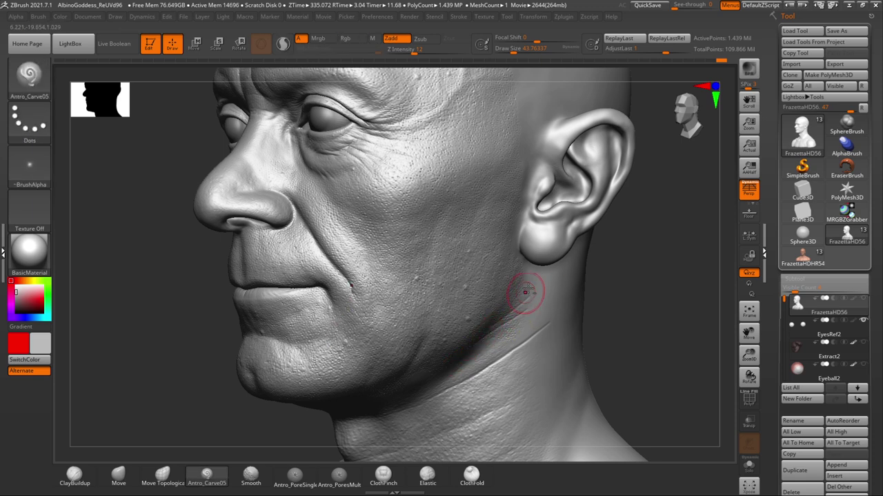
pyautogui.keyDown('alt'); pyautogui.moveTo(600, 312); pyautogui.dragTo(609, 300); pyautogui.keyUp('alt')
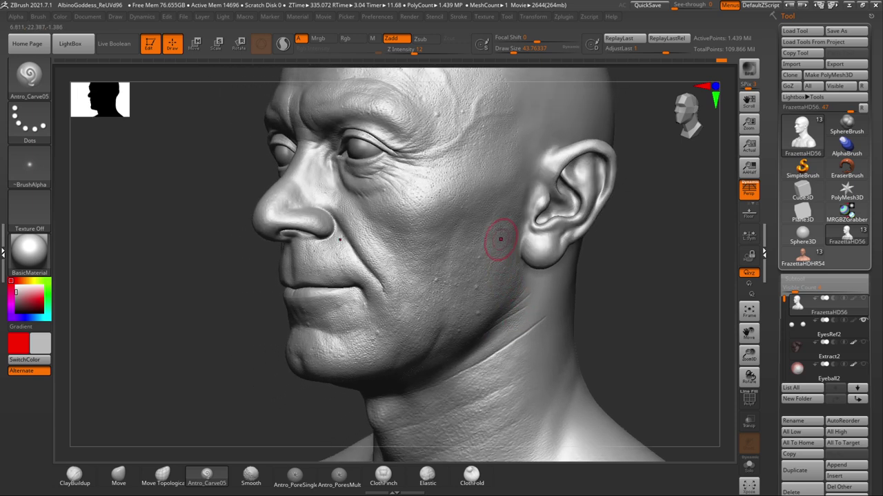
pyautogui.moveTo(638, 256)
pyautogui.mouseDown()
pyautogui.moveTo(541, 288)
pyautogui.moveTo(584, 289)
pyautogui.mouseUp()
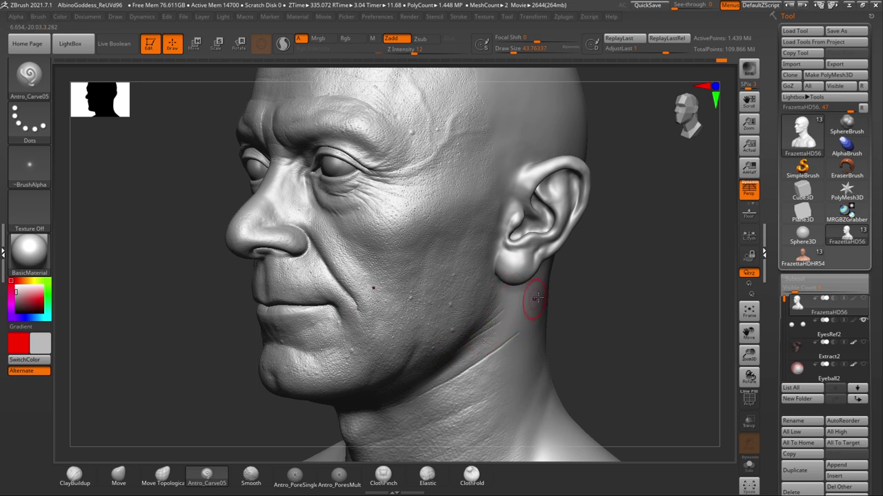
pyautogui.moveTo(580, 284); pyautogui.dragTo(622, 291)
pyautogui.moveTo(616, 237); pyautogui.dragTo(644, 258)
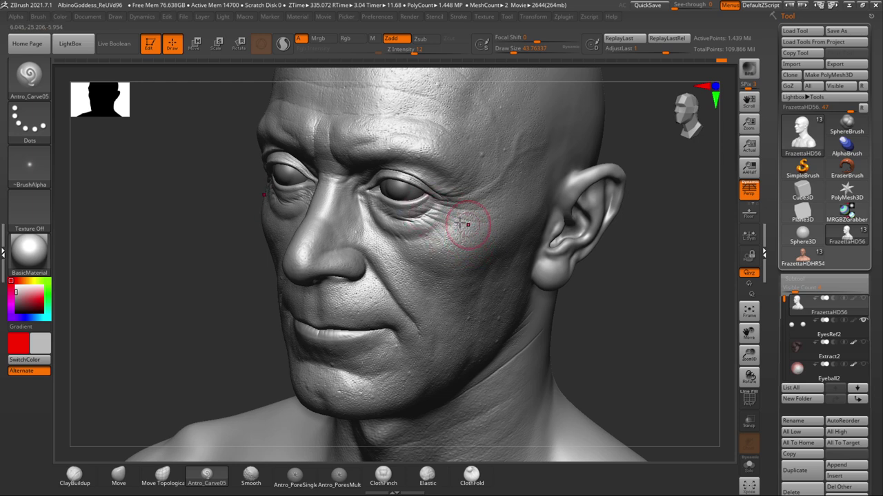
pyautogui.hotkey('shift', 'd')
pyautogui.keyDown('alt'); pyautogui.moveTo(602, 293); pyautogui.dragTo(584, 278); pyautogui.keyUp('alt')
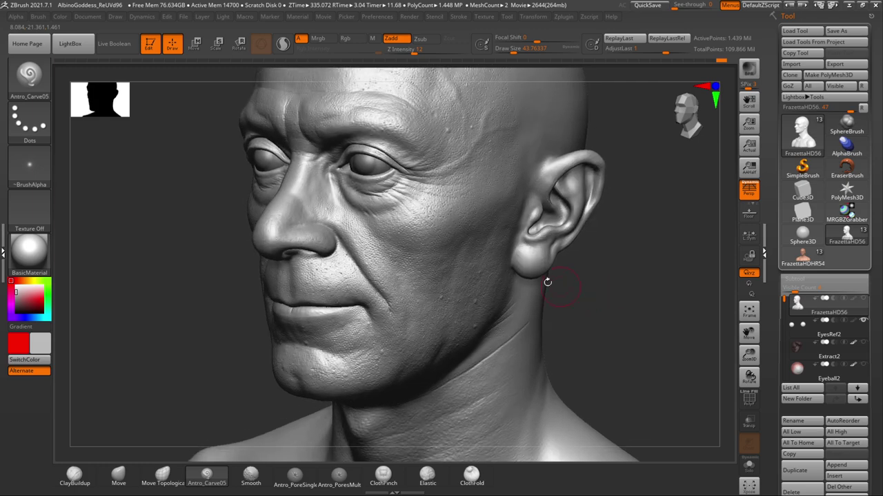
pyautogui.moveTo(576, 300)
pyautogui.keyDown('alt'); pyautogui.mouseDown()
pyautogui.moveTo(591, 251)
pyautogui.moveTo(597, 290)
pyautogui.moveTo(568, 295)
pyautogui.moveTo(549, 284)
pyautogui.mouseUp(); pyautogui.keyUp('alt')
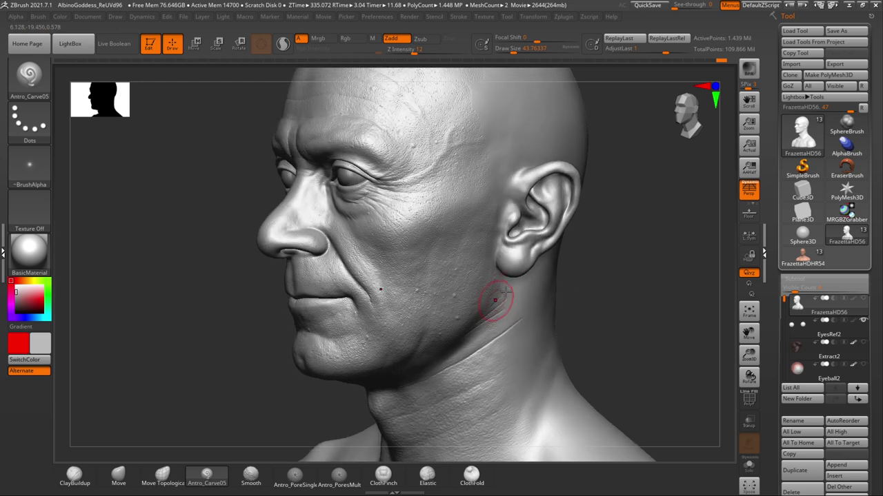
# - Undo the last jaw crease and carve the upper lip's cupid's bow outline with Antro_Carve05 at a draw size of about 44
pyautogui.press('ctrl')
pyautogui.hotkey('ctrl', 'z')
pyautogui.moveTo(574, 297); pyautogui.dragTo(693, 321)
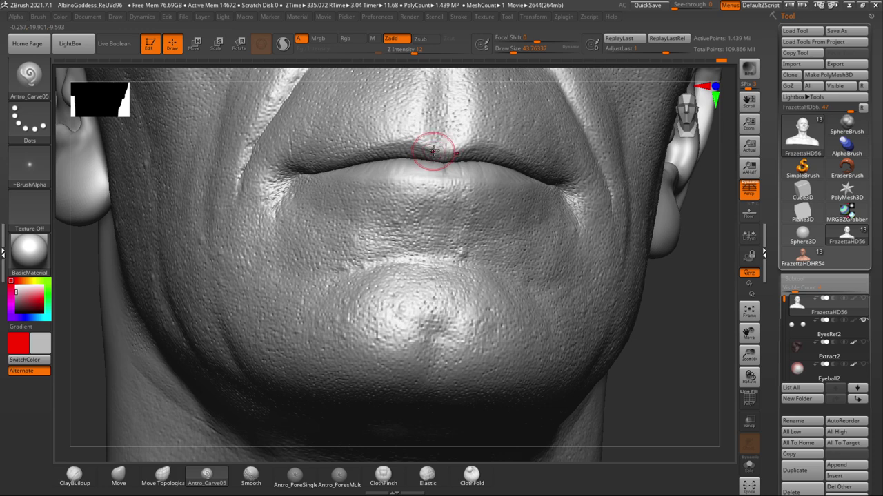
pyautogui.moveTo(424, 148)
pyautogui.mouseDown()
pyautogui.moveTo(446, 164)
pyautogui.moveTo(448, 150)
pyautogui.mouseUp()
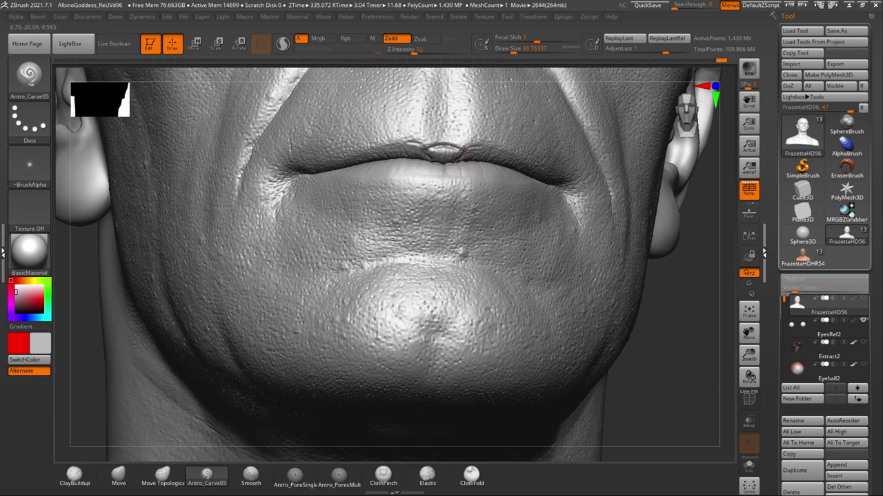
pyautogui.moveTo(519, 163); pyautogui.dragTo(488, 147)
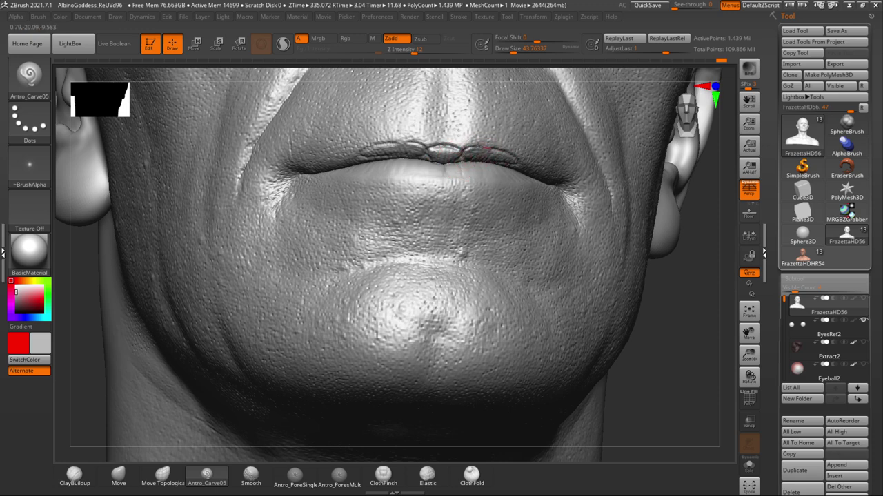
pyautogui.hotkey('ctrl', 'z')
pyautogui.moveTo(427, 150)
pyautogui.mouseDown()
pyautogui.moveTo(402, 144)
pyautogui.moveTo(373, 155)
pyautogui.moveTo(433, 163)
pyautogui.mouseUp()
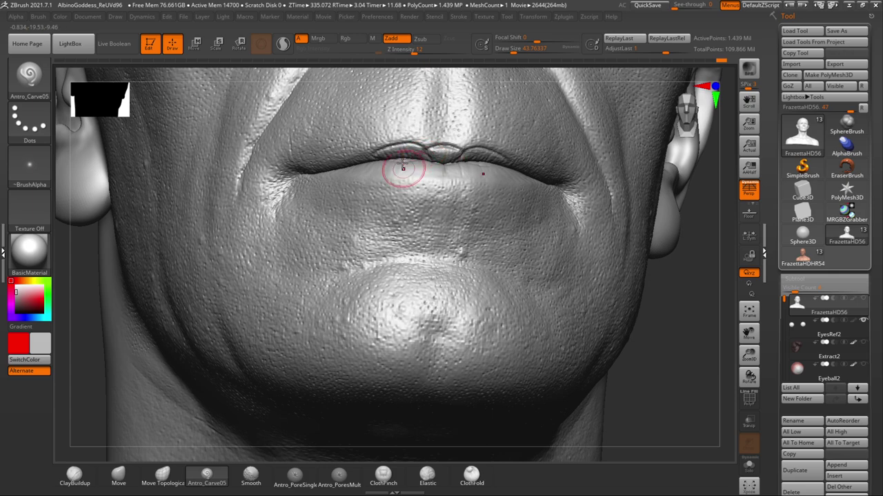
# - Try carving the lower lip's outline from its centre towards the mouth corners with Antro_Carve05, undoing each attempt
pyautogui.moveTo(671, 268)
pyautogui.mouseDown()
pyautogui.moveTo(669, 290)
pyautogui.moveTo(640, 284)
pyautogui.mouseUp()
pyautogui.moveTo(443, 164)
pyautogui.mouseDown()
pyautogui.moveTo(443, 175)
pyautogui.moveTo(469, 182)
pyautogui.moveTo(529, 168)
pyautogui.mouseUp()
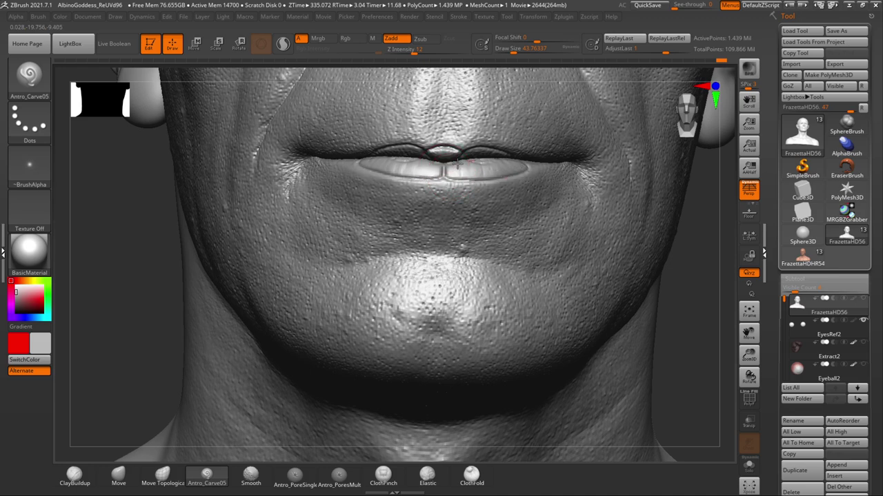
pyautogui.moveTo(690, 236); pyautogui.dragTo(700, 251)
pyautogui.moveTo(731, 231); pyautogui.dragTo(561, 246, button='right')
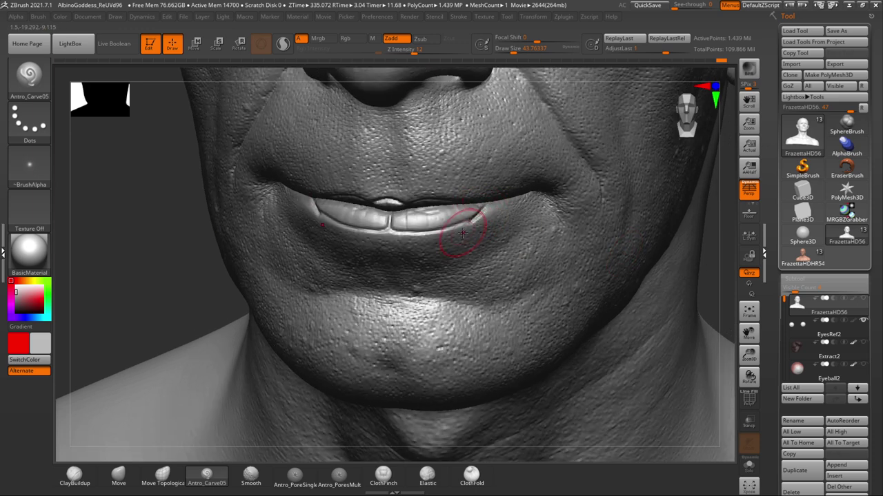
pyautogui.hotkey('ctrl', 'z')
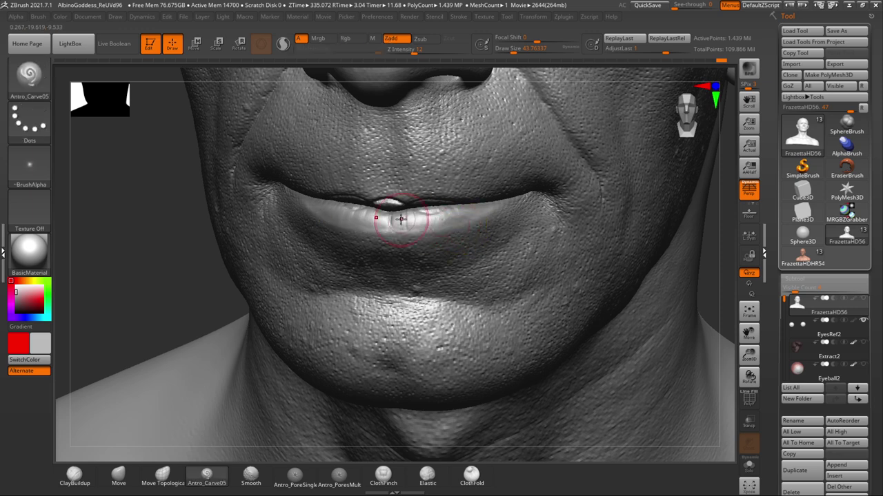
pyautogui.moveTo(395, 211)
pyautogui.mouseDown()
pyautogui.moveTo(393, 221)
pyautogui.moveTo(412, 230)
pyautogui.moveTo(473, 218)
pyautogui.mouseUp()
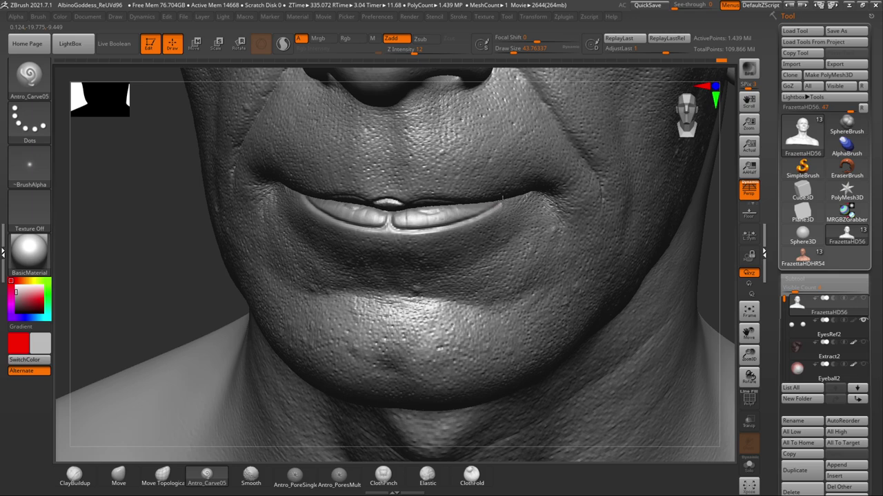
pyautogui.moveTo(720, 211); pyautogui.dragTo(708, 233)
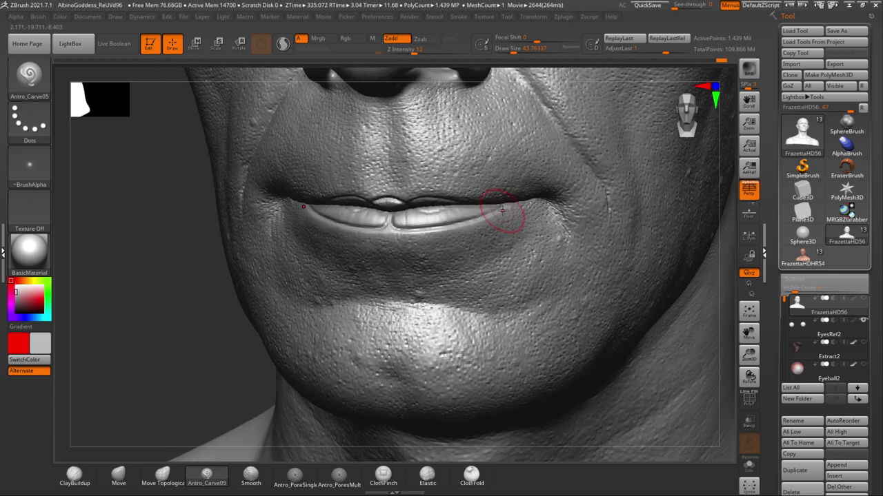
pyautogui.hotkey('ctrl', 'z')
pyautogui.moveTo(396, 209)
pyautogui.mouseDown()
pyautogui.moveTo(411, 233)
pyautogui.moveTo(522, 202)
pyautogui.mouseUp()
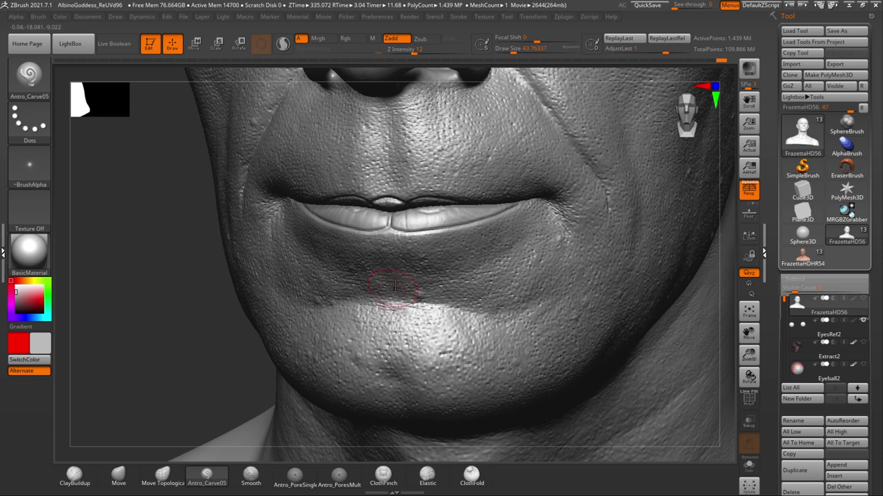
pyautogui.hotkey('ctrl', 'z')
# - Carve the lower lip's central groove, rounded lower edge and fine folds towards the mouth corners with Antro_Carve05
pyautogui.moveTo(394, 209)
pyautogui.mouseDown()
pyautogui.moveTo(392, 226)
pyautogui.moveTo(412, 231)
pyautogui.moveTo(473, 219)
pyautogui.mouseUp()
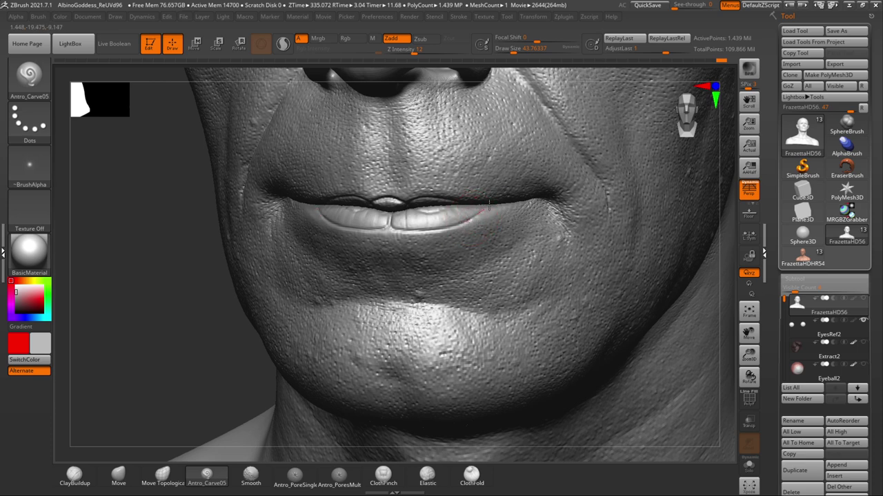
pyautogui.moveTo(731, 214); pyautogui.dragTo(724, 196)
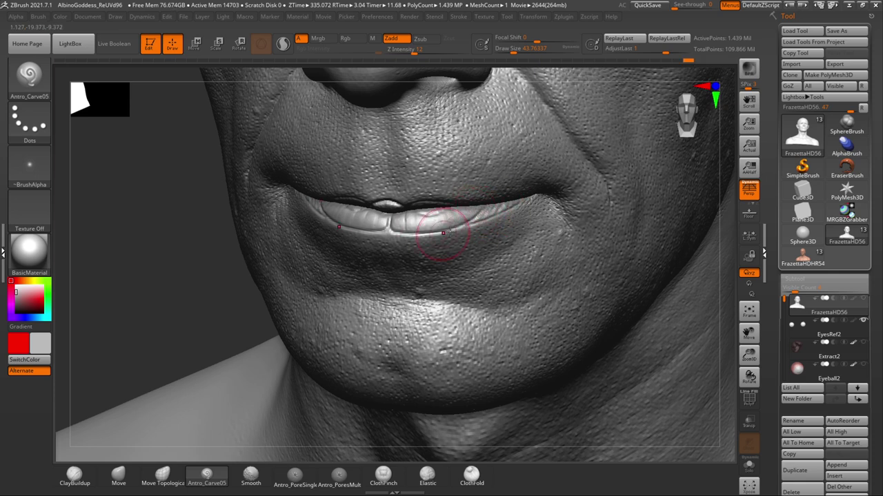
pyautogui.moveTo(220, 310); pyautogui.dragTo(256, 304)
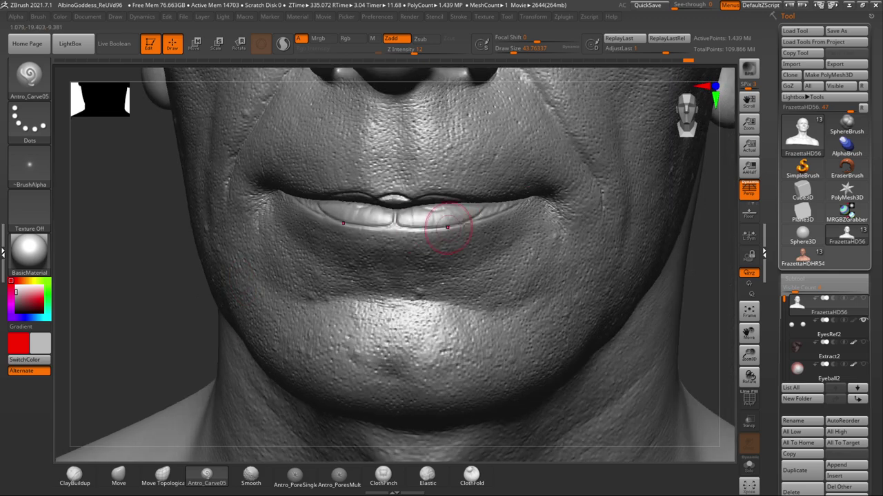
pyautogui.moveTo(709, 233)
pyautogui.mouseDown()
pyautogui.moveTo(702, 221)
pyautogui.moveTo(676, 240)
pyautogui.mouseUp()
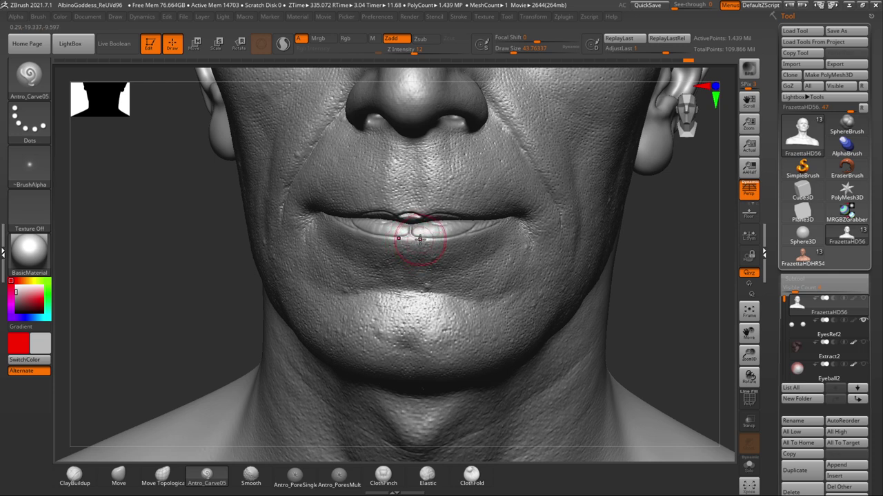
# - Try carving crescent-shaped forms beneath the lower lip with Antro_Carve05, and undo them
pyautogui.moveTo(452, 270)
pyautogui.mouseDown()
pyautogui.moveTo(509, 246)
pyautogui.moveTo(517, 224)
pyautogui.mouseUp()
pyautogui.moveTo(641, 219); pyautogui.dragTo(680, 221)
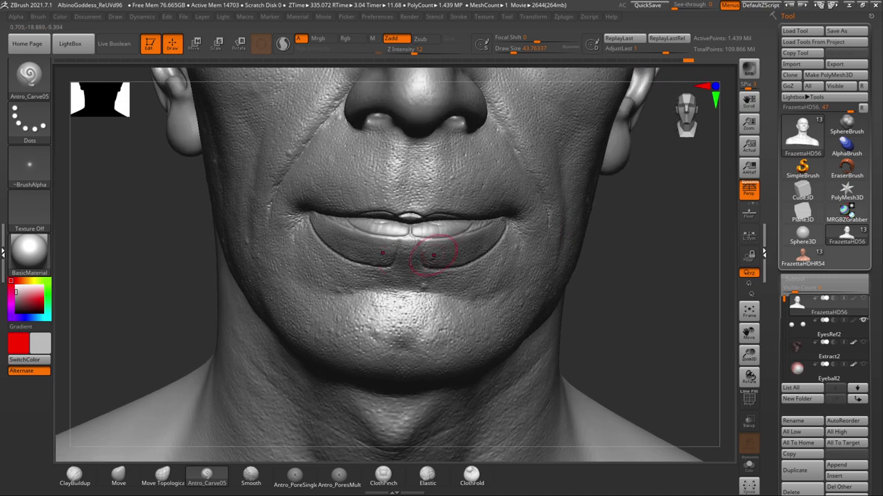
pyautogui.moveTo(609, 241); pyautogui.dragTo(623, 257)
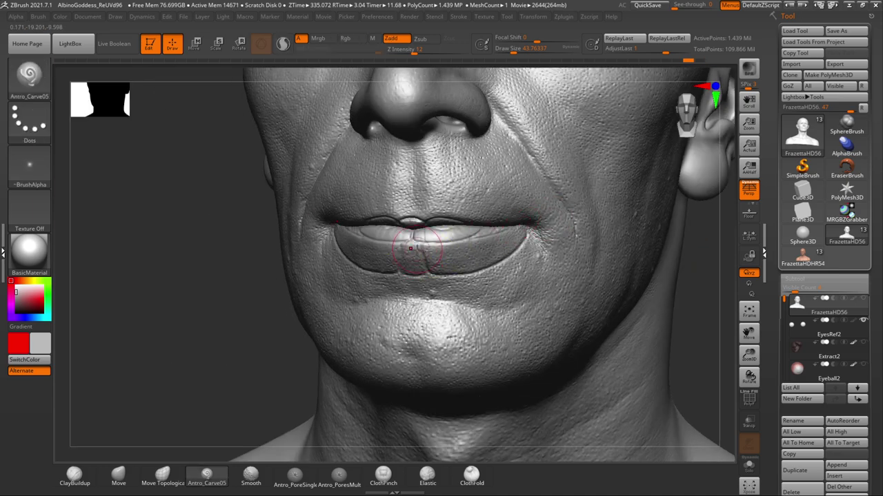
pyautogui.moveTo(694, 265); pyautogui.dragTo(649, 253)
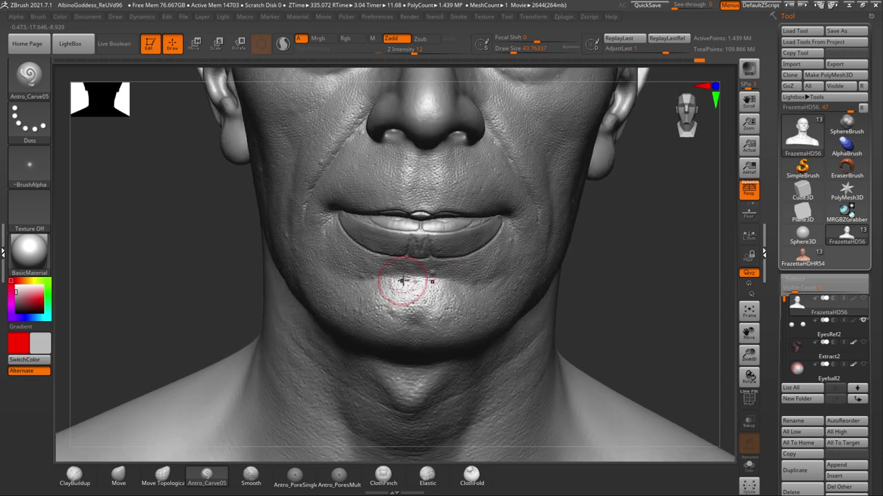
pyautogui.press('ctrl')
pyautogui.hotkey('ctrl', 'z')
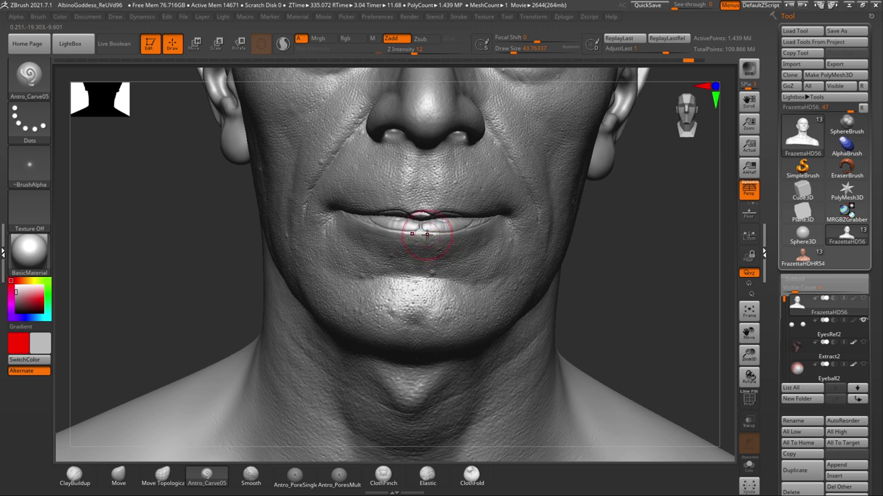
pyautogui.moveTo(464, 284); pyautogui.dragTo(509, 288)
pyautogui.hotkey('ctrl', 'z')
# - Carve crescent forms beneath the lower lip and wider contours curving around them from the mouth corners
pyautogui.moveTo(434, 235); pyautogui.dragTo(428, 253)
pyautogui.moveTo(454, 284)
pyautogui.mouseDown()
pyautogui.moveTo(493, 288)
pyautogui.moveTo(521, 263)
pyautogui.moveTo(516, 225)
pyautogui.moveTo(430, 238)
pyautogui.moveTo(494, 241)
pyautogui.mouseUp()
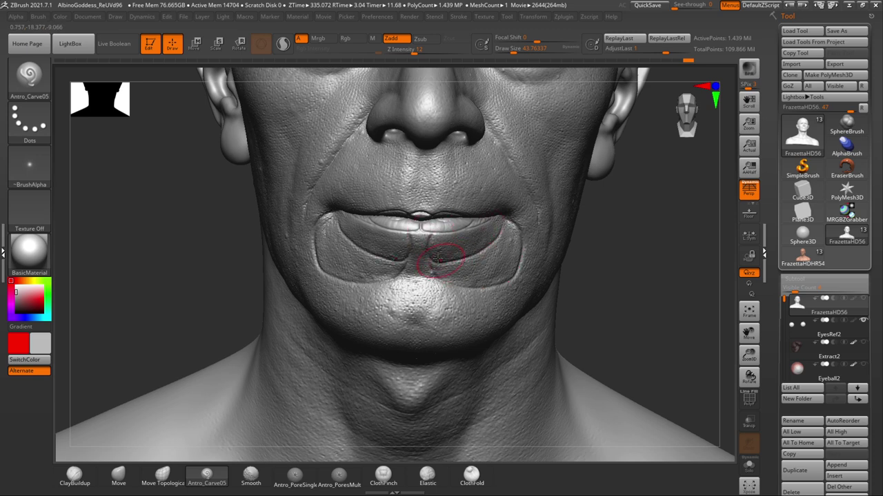
pyautogui.moveTo(415, 256); pyautogui.dragTo(429, 258)
# - Carve the chin pad's rounded outline and short creases branching outward below the mouth corners with Antro_Carve05
pyautogui.moveTo(607, 256)
pyautogui.mouseDown()
pyautogui.moveTo(630, 252)
pyautogui.moveTo(625, 237)
pyautogui.mouseUp()
pyautogui.moveTo(384, 279); pyautogui.dragTo(389, 325)
pyautogui.moveTo(619, 250); pyautogui.dragTo(524, 255)
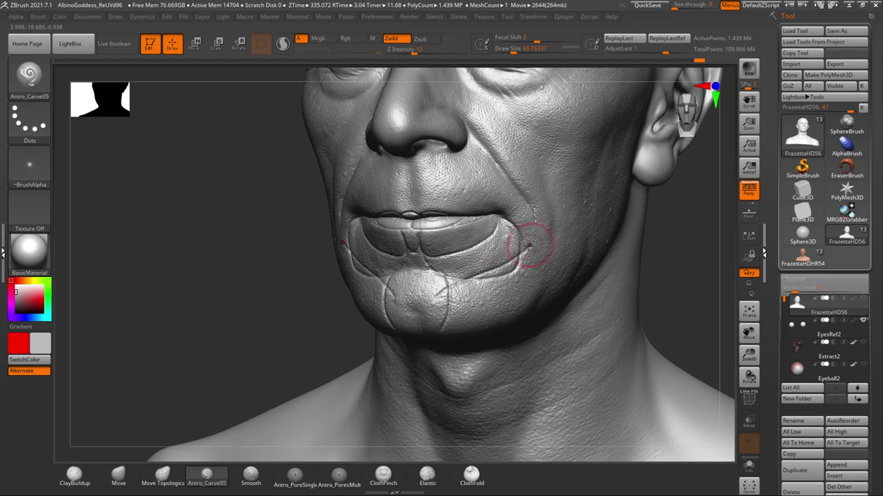
pyautogui.moveTo(620, 279)
pyautogui.mouseDown()
pyautogui.moveTo(672, 268)
pyautogui.moveTo(644, 262)
pyautogui.moveTo(622, 282)
pyautogui.mouseUp()
pyautogui.moveTo(543, 277)
pyautogui.mouseDown()
pyautogui.moveTo(575, 271)
pyautogui.moveTo(572, 292)
pyautogui.moveTo(613, 310)
pyautogui.mouseUp()
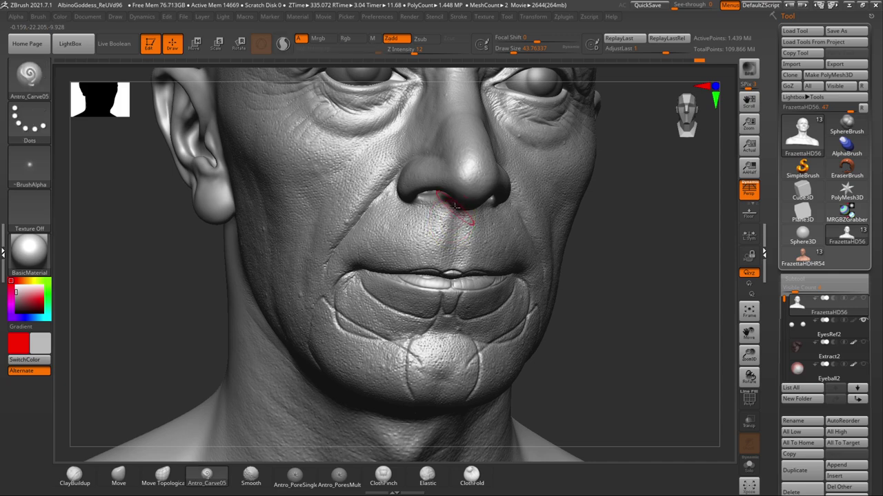
# - Smooth the area between nose and upper lip and carve the two edges of the philtrum with Antro_Carve05
pyautogui.moveTo(443, 242); pyautogui.dragTo(442, 253)
pyautogui.keyDown('shift'); pyautogui.moveTo(455, 224); pyautogui.dragTo(465, 242); pyautogui.keyUp('shift')
pyautogui.moveTo(613, 290); pyautogui.dragTo(493, 293)
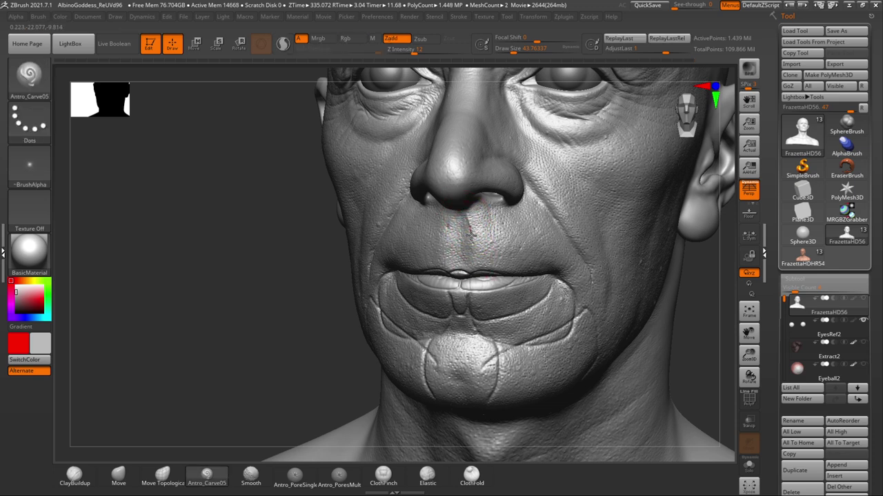
pyautogui.moveTo(446, 338); pyautogui.dragTo(510, 325, button='right')
pyautogui.moveTo(660, 283); pyautogui.dragTo(562, 289)
pyautogui.moveTo(293, 365); pyautogui.dragTo(328, 366)
pyautogui.moveTo(327, 367); pyautogui.dragTo(422, 254, button='right')
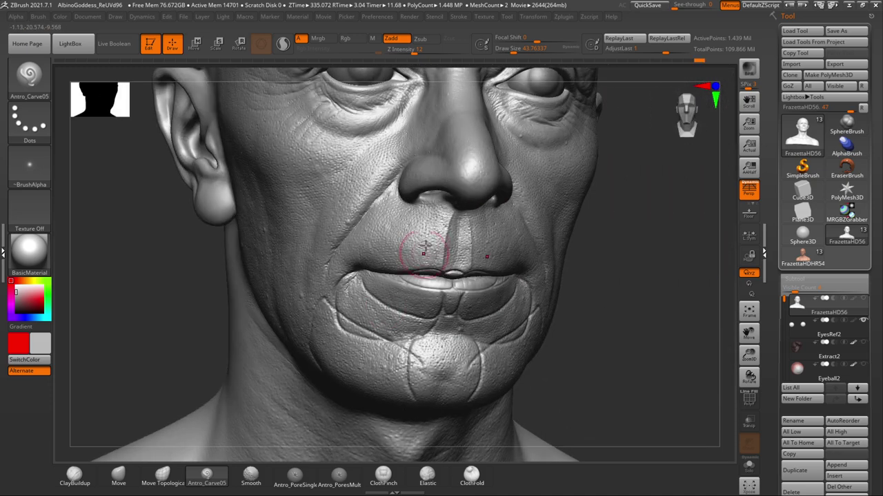
pyautogui.moveTo(452, 219); pyautogui.dragTo(588, 229, button='right')
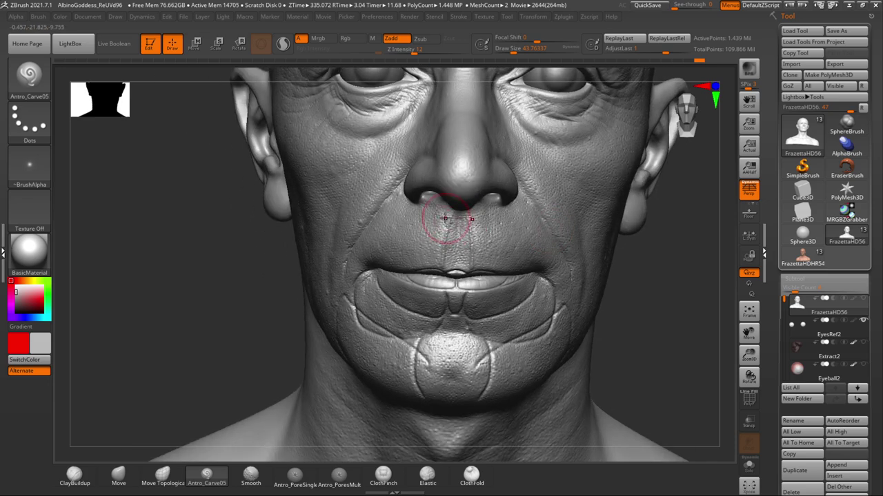
pyautogui.moveTo(650, 240); pyautogui.dragTo(633, 278)
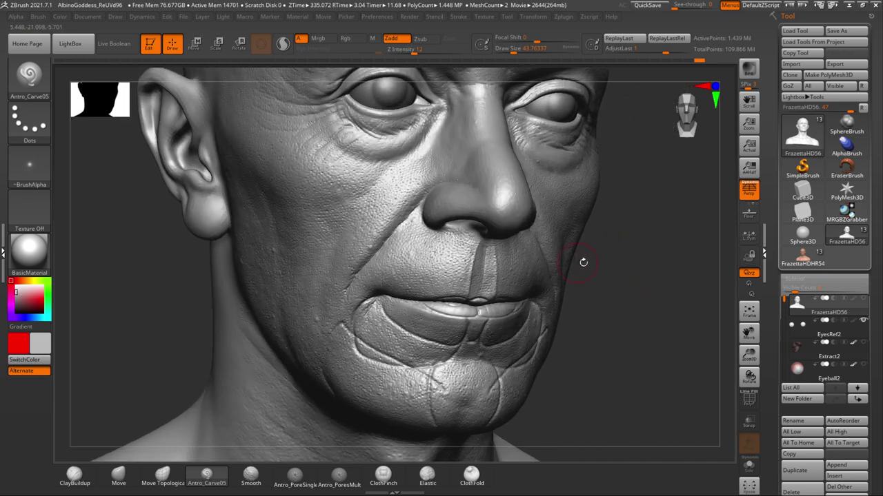
# - Carve the top of the philtrum under the nose and the crease around the base of the nostril wing
pyautogui.moveTo(575, 262); pyautogui.dragTo(552, 253, button='right')
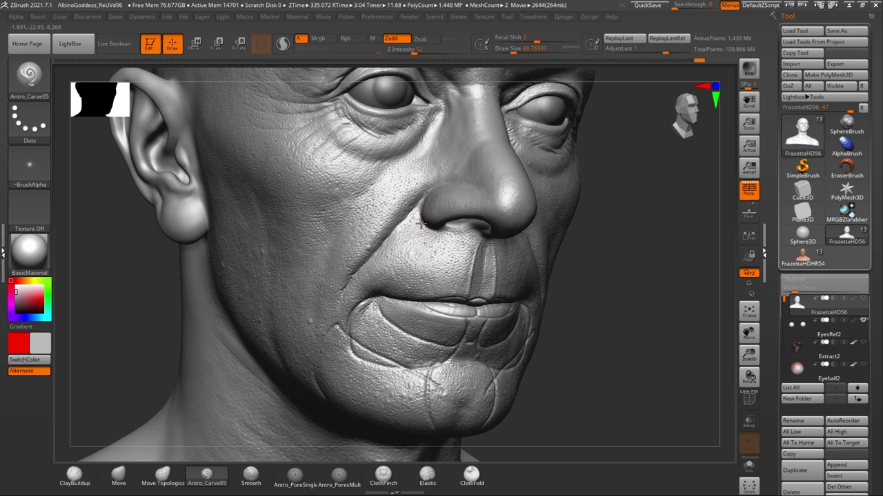
pyautogui.moveTo(480, 238); pyautogui.dragTo(496, 243)
pyautogui.moveTo(517, 248)
pyautogui.mouseDown(button='right')
pyautogui.moveTo(608, 257)
pyautogui.moveTo(614, 276)
pyautogui.mouseUp(button='right')
pyautogui.moveTo(501, 248); pyautogui.dragTo(504, 246)
pyautogui.moveTo(431, 236); pyautogui.dragTo(423, 222)
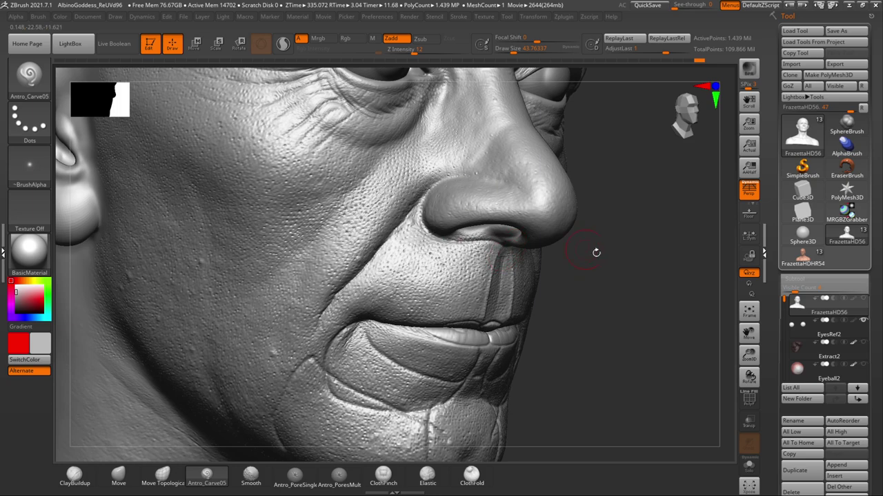
pyautogui.moveTo(595, 253); pyautogui.dragTo(545, 250, button='right')
pyautogui.moveTo(619, 251)
pyautogui.mouseDown(button='right')
pyautogui.moveTo(630, 248)
pyautogui.moveTo(623, 231)
pyautogui.mouseUp(button='right')
pyautogui.moveTo(605, 249); pyautogui.dragTo(609, 266)
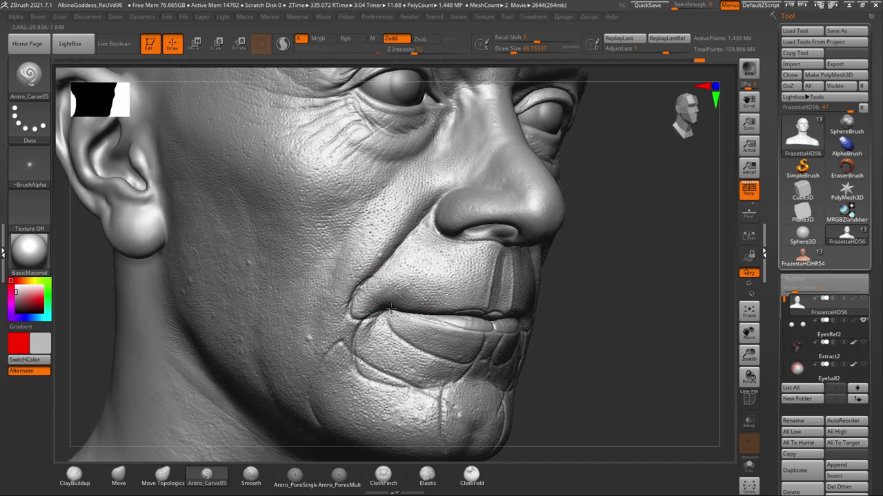
# - Undo the last mouth-corner stroke and carve a rounded fold between the nasolabial crease and the mouth corner
pyautogui.moveTo(402, 301); pyautogui.dragTo(407, 296)
pyautogui.hotkey('ctrl', 'z')
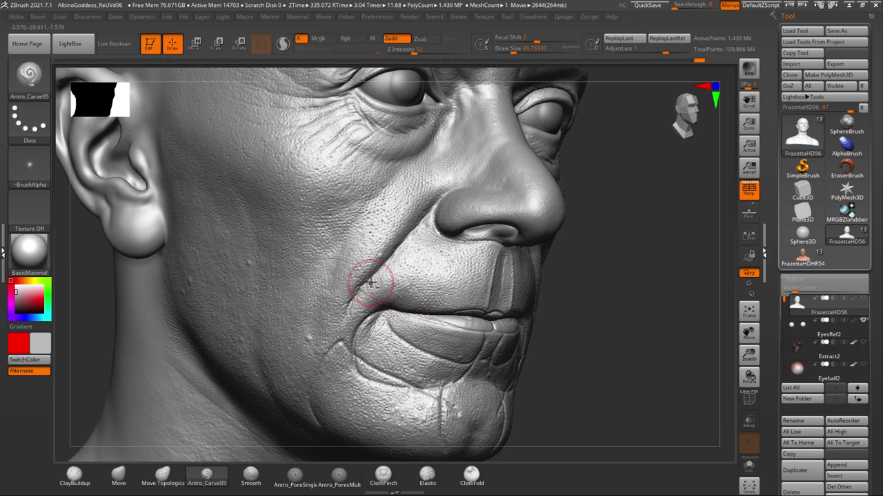
pyautogui.moveTo(398, 269); pyautogui.dragTo(389, 268)
pyautogui.moveTo(628, 270); pyautogui.dragTo(583, 268)
pyautogui.moveTo(288, 347)
pyautogui.mouseDown()
pyautogui.moveTo(258, 349)
pyautogui.moveTo(307, 340)
pyautogui.mouseUp()
pyautogui.moveTo(625, 285)
pyautogui.mouseDown()
pyautogui.moveTo(628, 293)
pyautogui.moveTo(616, 286)
pyautogui.moveTo(631, 291)
pyautogui.mouseUp()
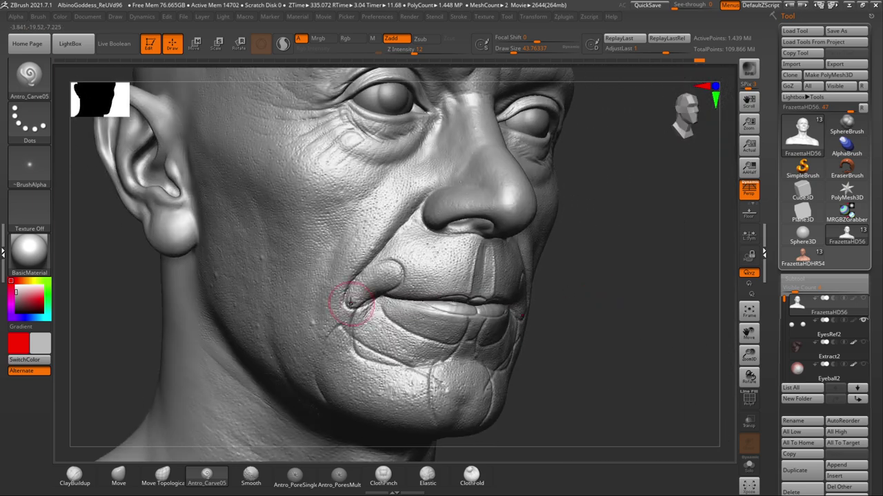
pyautogui.moveTo(578, 303)
pyautogui.mouseDown()
pyautogui.moveTo(603, 301)
pyautogui.moveTo(583, 301)
pyautogui.moveTo(584, 316)
pyautogui.mouseUp()
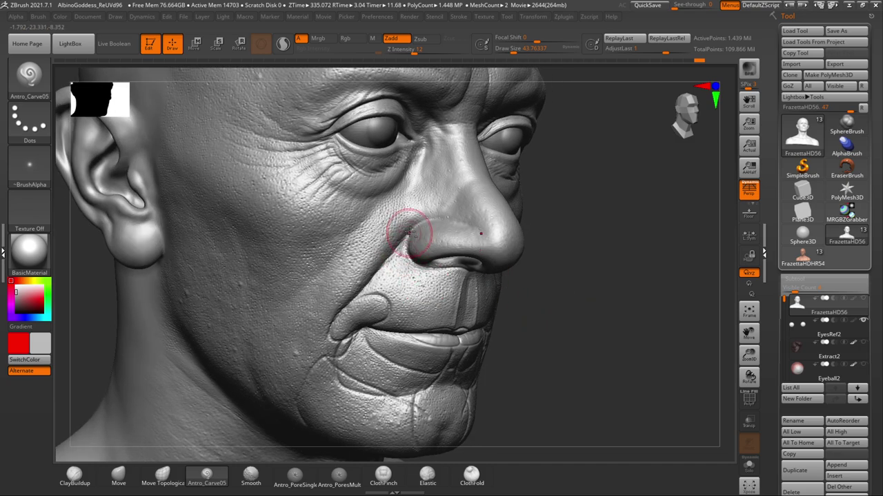
# - Sharpen the crease where the nostril wing meets the cheek and undo the last philtrum stroke
pyautogui.moveTo(419, 221); pyautogui.dragTo(407, 234)
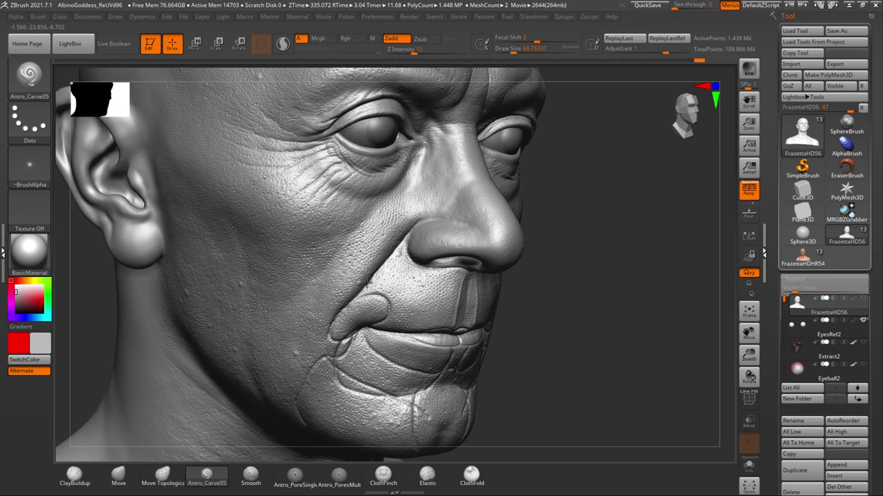
pyautogui.moveTo(575, 279)
pyautogui.mouseDown()
pyautogui.moveTo(546, 269)
pyautogui.moveTo(604, 267)
pyautogui.mouseUp()
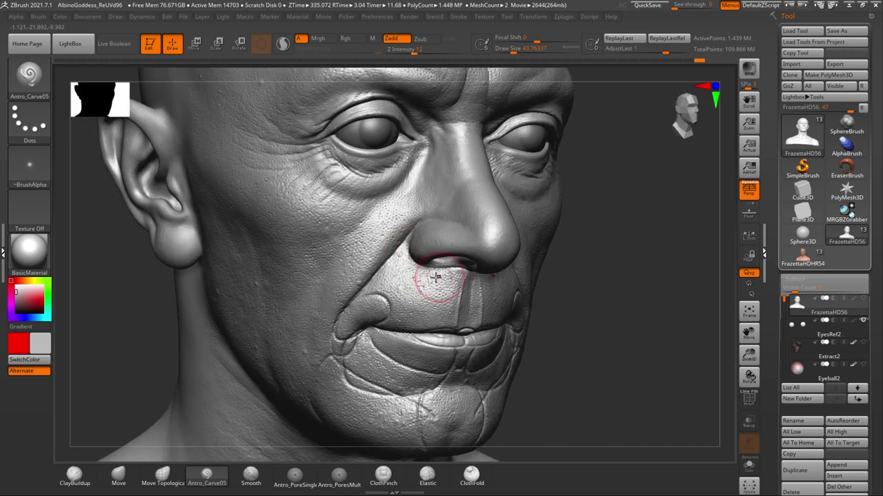
pyautogui.moveTo(579, 265)
pyautogui.mouseDown()
pyautogui.moveTo(544, 269)
pyautogui.moveTo(598, 270)
pyautogui.mouseUp()
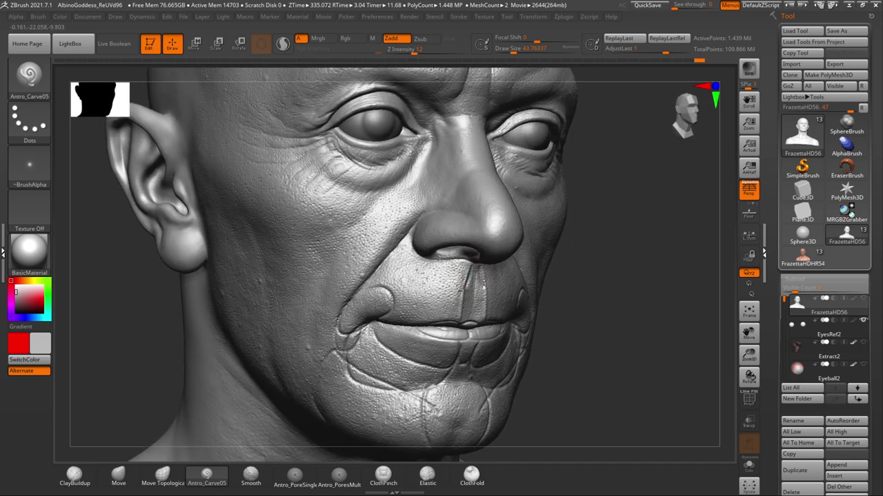
pyautogui.hotkey('ctrl', 'z')
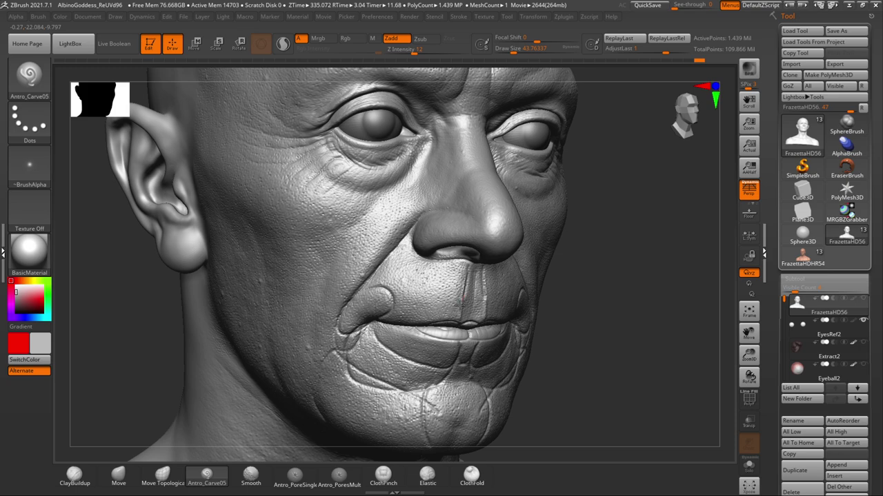
# - Carve the contour above the upper lip out from the philtrum and a line from the nostril wing down to the mouth-corner fold
pyautogui.moveTo(442, 312); pyautogui.dragTo(377, 314)
pyautogui.hotkey('ctrl', 'z')
pyautogui.moveTo(473, 266)
pyautogui.mouseDown()
pyautogui.moveTo(459, 299)
pyautogui.moveTo(378, 323)
pyautogui.mouseUp()
pyautogui.moveTo(598, 286); pyautogui.dragTo(605, 295)
pyautogui.moveTo(415, 253); pyautogui.dragTo(419, 250)
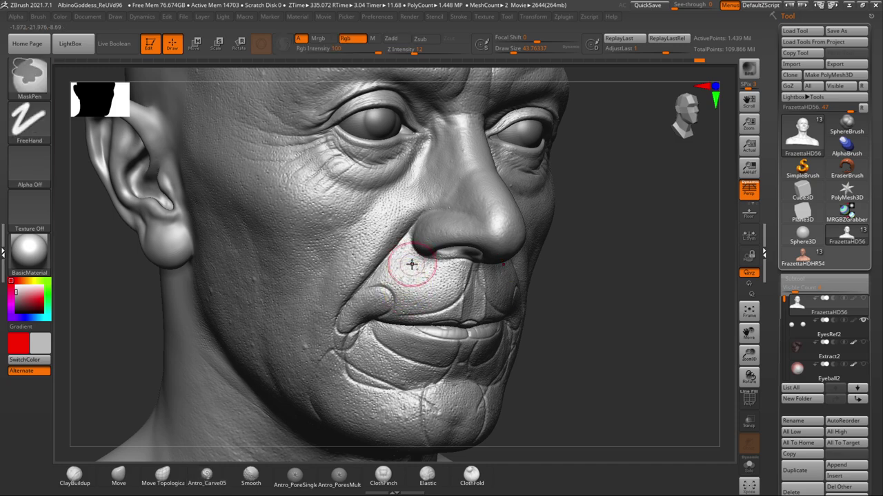
pyautogui.moveTo(538, 274); pyautogui.dragTo(412, 262)
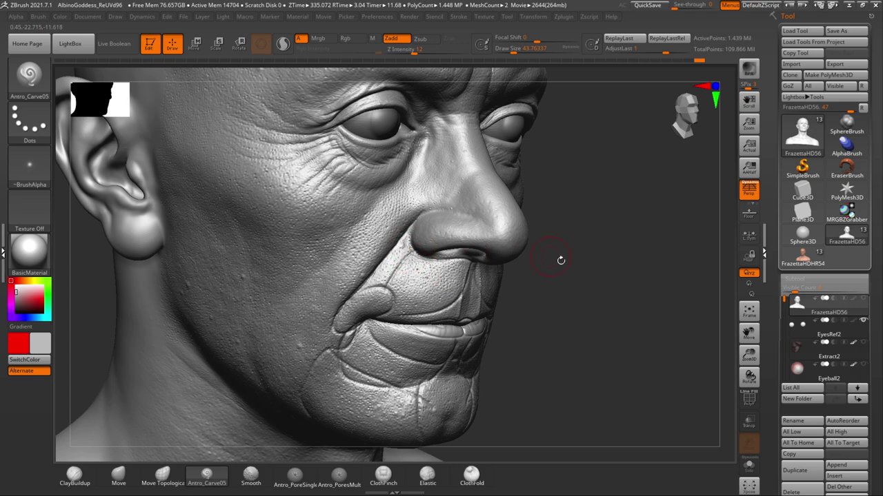
pyautogui.moveTo(553, 257); pyautogui.dragTo(421, 294)
pyautogui.keyDown('alt'); pyautogui.moveTo(554, 255); pyautogui.dragTo(570, 280); pyautogui.keyUp('alt')
pyautogui.moveTo(529, 258); pyautogui.dragTo(548, 261)
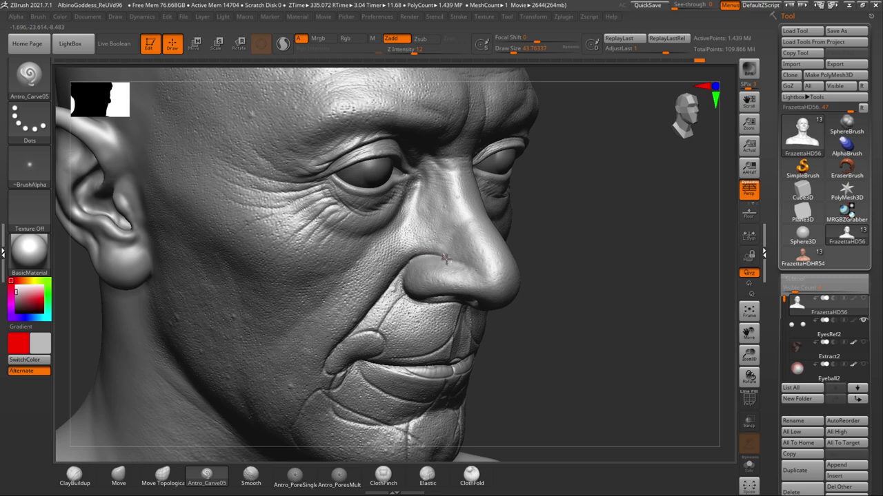
# - Carve a crease above the nostril wing and a rounded cartilage contour on the side of the nose
pyautogui.moveTo(541, 281); pyautogui.dragTo(561, 305)
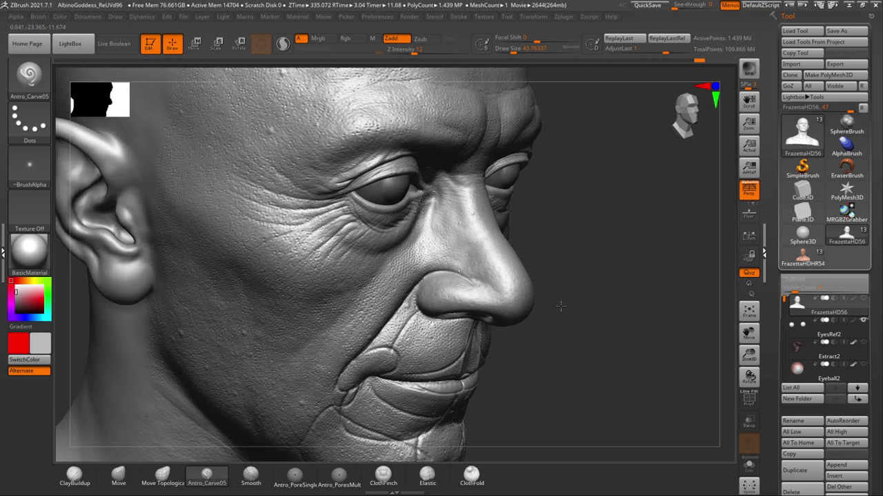
pyautogui.keyDown('alt'); pyautogui.moveTo(462, 262); pyautogui.dragTo(444, 258); pyautogui.keyUp('alt')
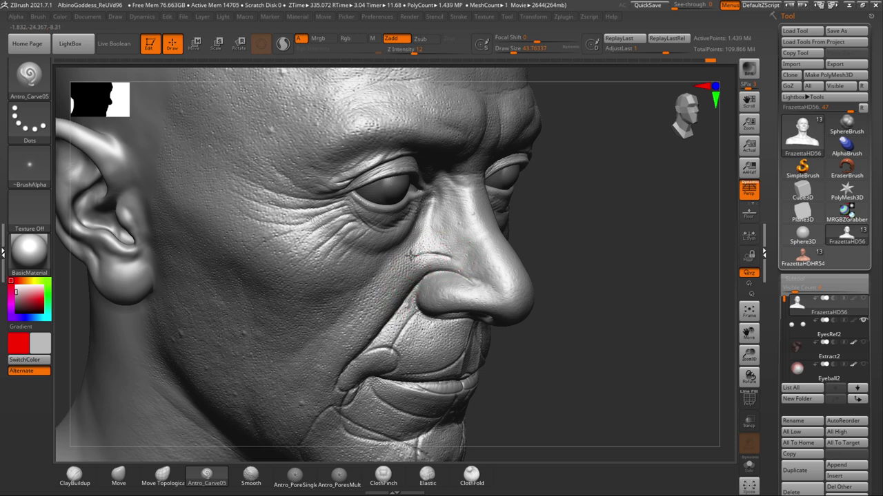
pyautogui.moveTo(567, 272)
pyautogui.mouseDown()
pyautogui.moveTo(554, 271)
pyautogui.moveTo(563, 277)
pyautogui.mouseUp()
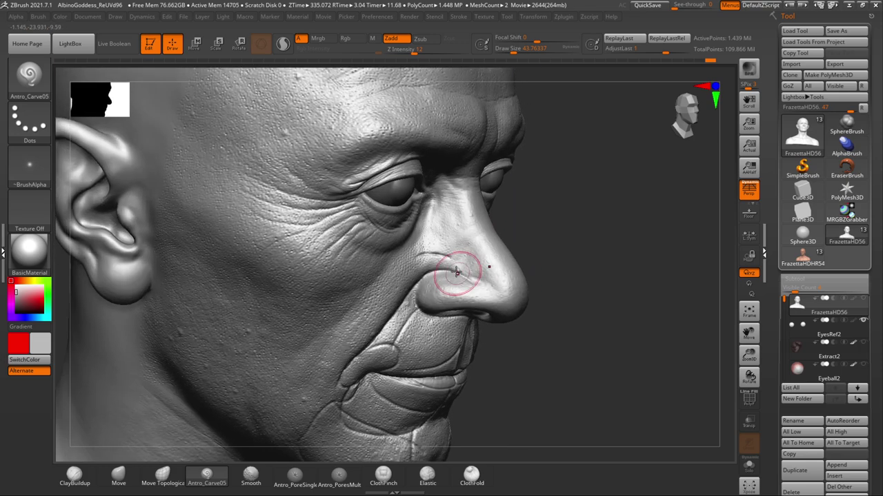
pyautogui.moveTo(443, 256); pyautogui.dragTo(426, 255)
pyautogui.moveTo(556, 290); pyautogui.dragTo(546, 291)
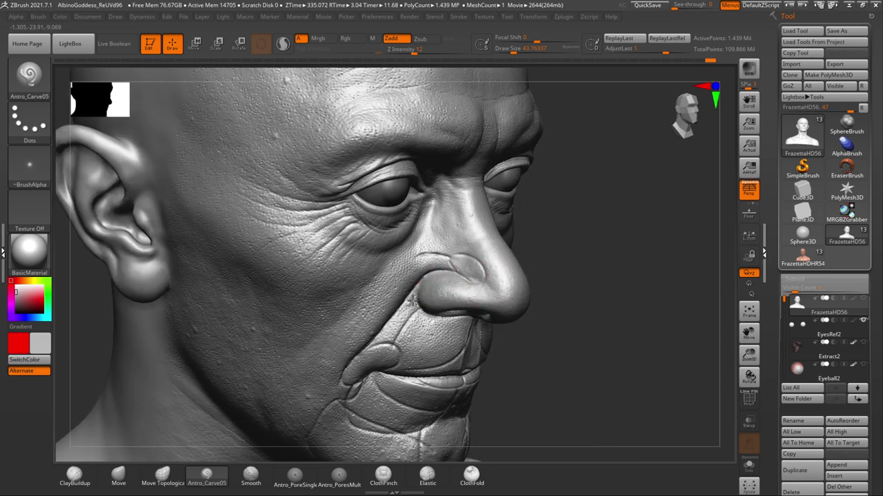
pyautogui.moveTo(556, 284)
pyautogui.mouseDown(button='right')
pyautogui.moveTo(589, 288)
pyautogui.moveTo(573, 270)
pyautogui.mouseUp(button='right')
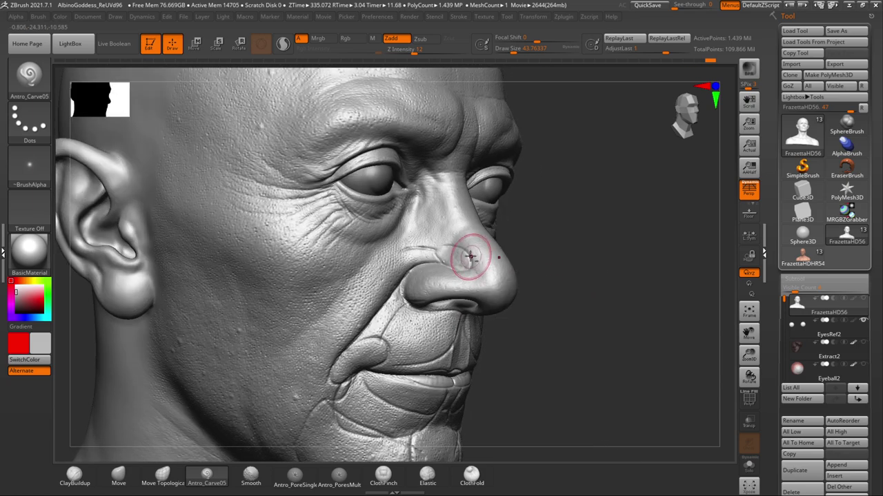
pyautogui.moveTo(477, 280)
pyautogui.keyDown('shift'); pyautogui.mouseDown()
pyautogui.moveTo(468, 258)
pyautogui.moveTo(471, 266)
pyautogui.mouseUp(); pyautogui.keyUp('shift')
# - Carve the rounded contours of the nose tip and connect them to the side cartilage lines
pyautogui.moveTo(606, 297); pyautogui.dragTo(424, 293)
pyautogui.keyDown('alt'); pyautogui.moveTo(488, 301); pyautogui.dragTo(507, 311); pyautogui.keyUp('alt')
pyautogui.moveTo(443, 339)
pyautogui.mouseDown()
pyautogui.moveTo(435, 347)
pyautogui.moveTo(464, 297)
pyautogui.mouseUp()
pyautogui.moveTo(637, 239); pyautogui.dragTo(638, 193)
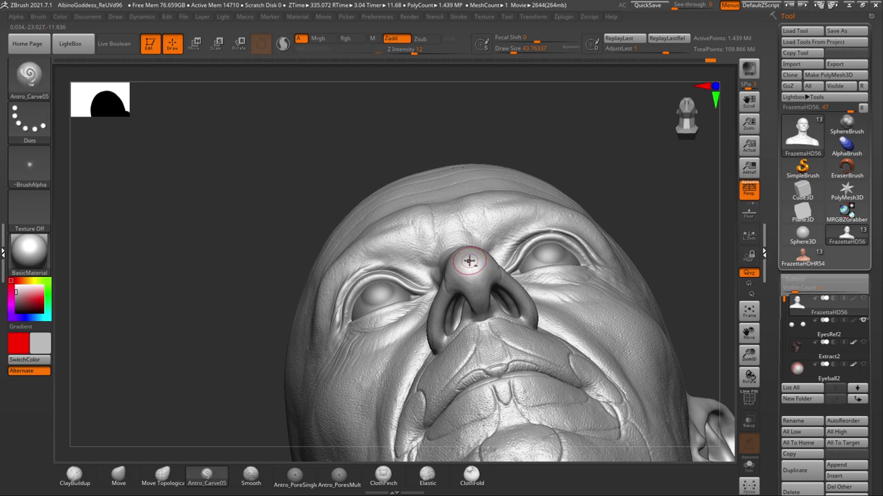
pyautogui.moveTo(610, 178); pyautogui.dragTo(613, 219)
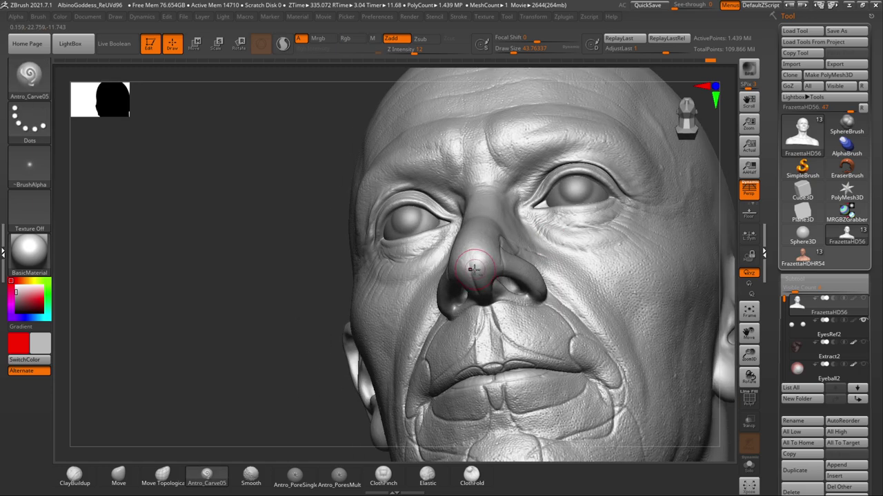
pyautogui.moveTo(269, 304); pyautogui.dragTo(277, 334)
pyautogui.keyDown('shift'); pyautogui.moveTo(473, 246); pyautogui.dragTo(470, 261); pyautogui.keyUp('shift')
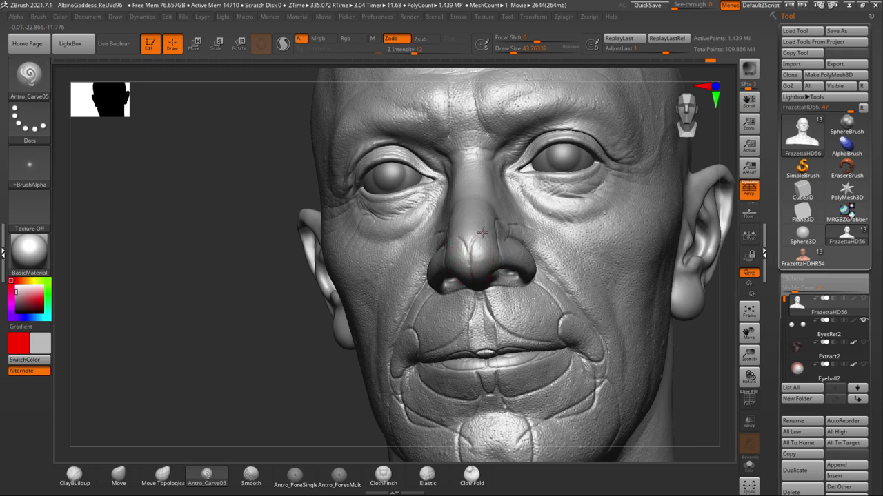
pyautogui.moveTo(295, 348); pyautogui.dragTo(270, 381)
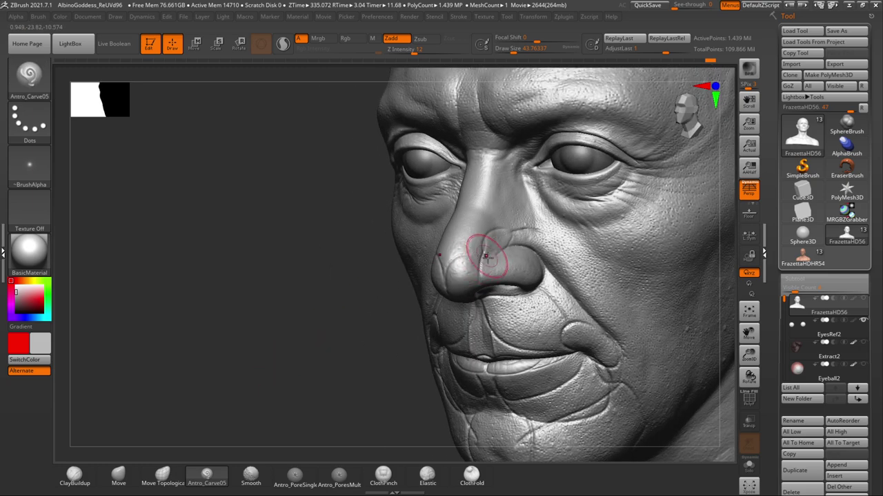
pyautogui.moveTo(342, 369); pyautogui.dragTo(418, 363)
pyautogui.moveTo(538, 256)
pyautogui.mouseDown(button='right')
pyautogui.moveTo(550, 273)
pyautogui.moveTo(579, 262)
pyautogui.mouseUp(button='right')
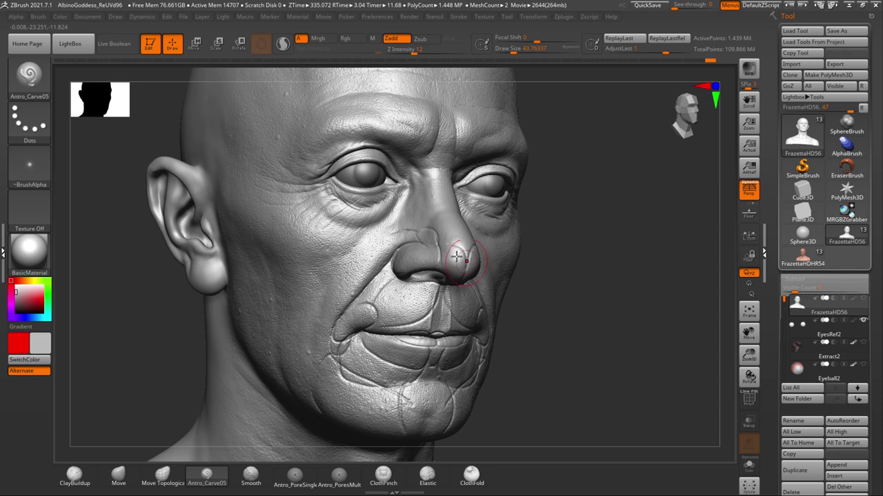
# - Undo the series of carved contour lines around the nose, philtrum, lips, mouth corners and chin
pyautogui.moveTo(563, 271); pyautogui.dragTo(560, 282)
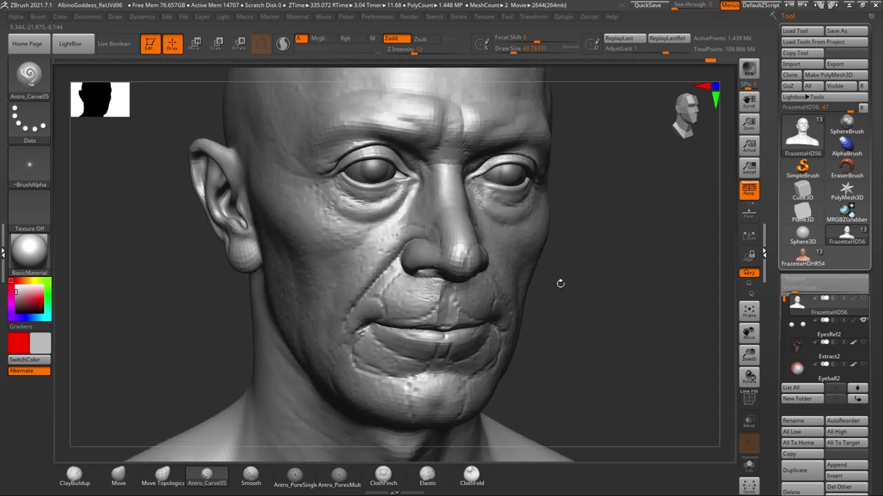
pyautogui.press('ctrl')
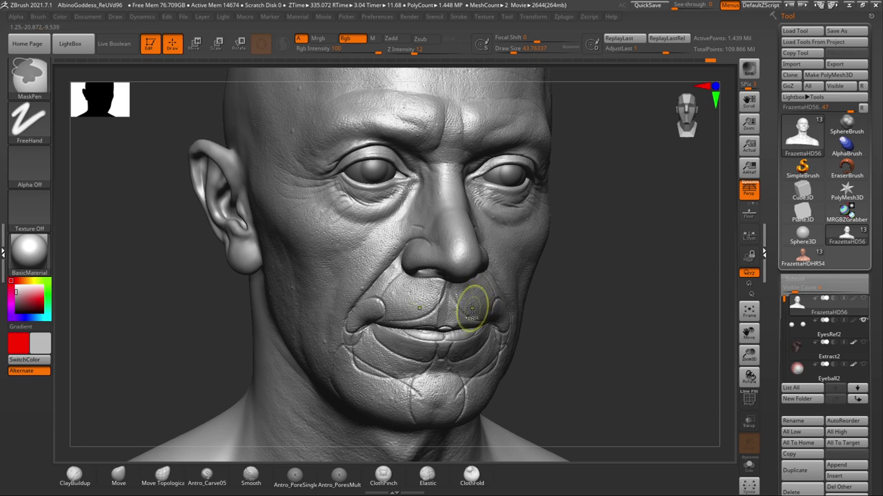
pyautogui.hotkey('ctrl', 'z')
pyautogui.hotkey('ctrl', 'z')
pyautogui.hotkey('ctrl', 'z')
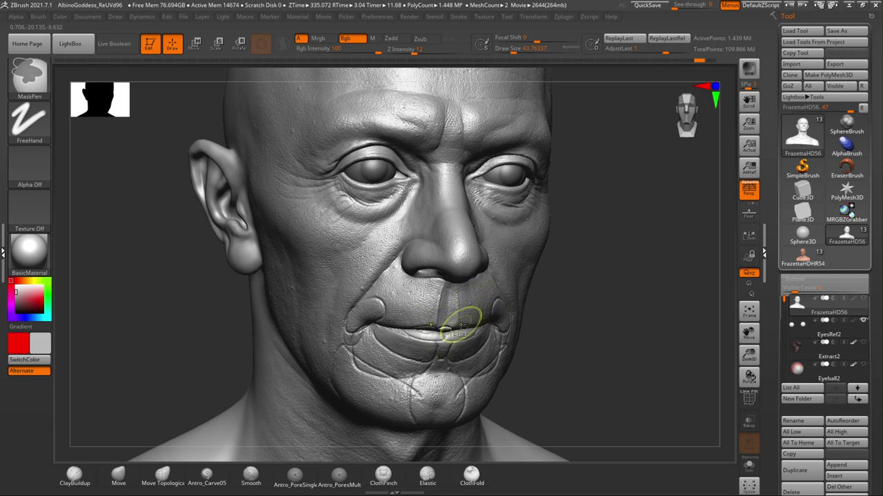
pyautogui.hotkey('ctrl', 'z')
pyautogui.hotkey('ctrl', 'z')
pyautogui.hotkey('ctrl', 'z')
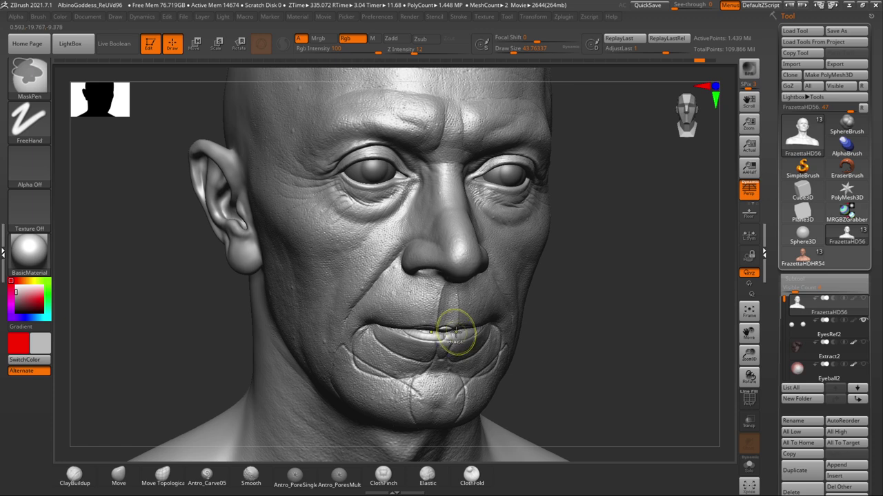
pyautogui.hotkey('ctrl', 'z')
pyautogui.hotkey('ctrl', 'z')
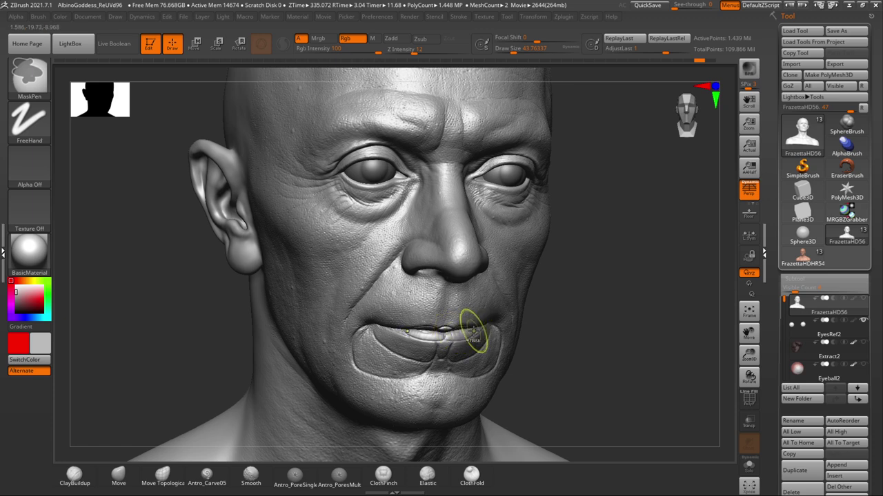
pyautogui.hotkey('ctrl', 'z')
pyautogui.hotkey('ctrl', 'z')
# - Examine the cheeks, nasolabial folds, mouth and jaw from both three-quarter sides
pyautogui.moveTo(638, 279); pyautogui.dragTo(560, 287)
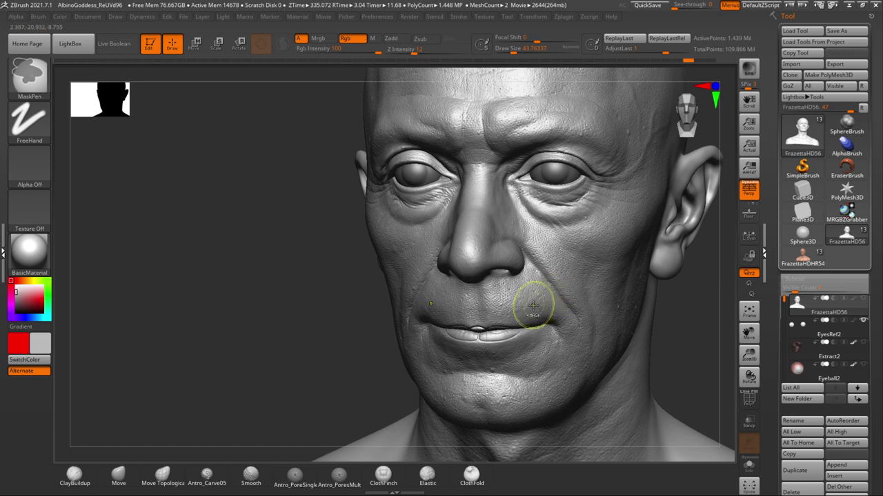
pyautogui.moveTo(590, 297); pyautogui.dragTo(647, 306, button='right')
pyautogui.keyDown('alt'); pyautogui.moveTo(287, 374); pyautogui.dragTo(215, 371); pyautogui.keyUp('alt')
pyautogui.moveTo(615, 311)
pyautogui.mouseDown()
pyautogui.moveTo(613, 322)
pyautogui.moveTo(630, 311)
pyautogui.mouseUp()
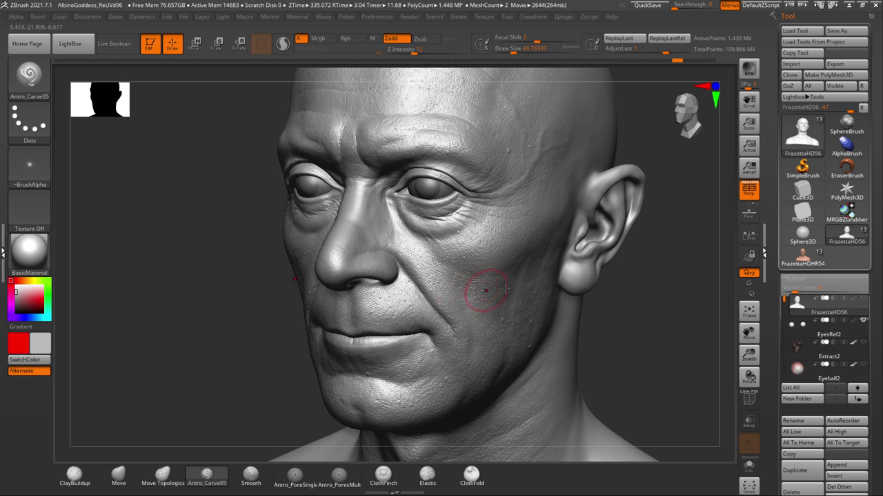
pyautogui.moveTo(612, 285); pyautogui.dragTo(640, 294)
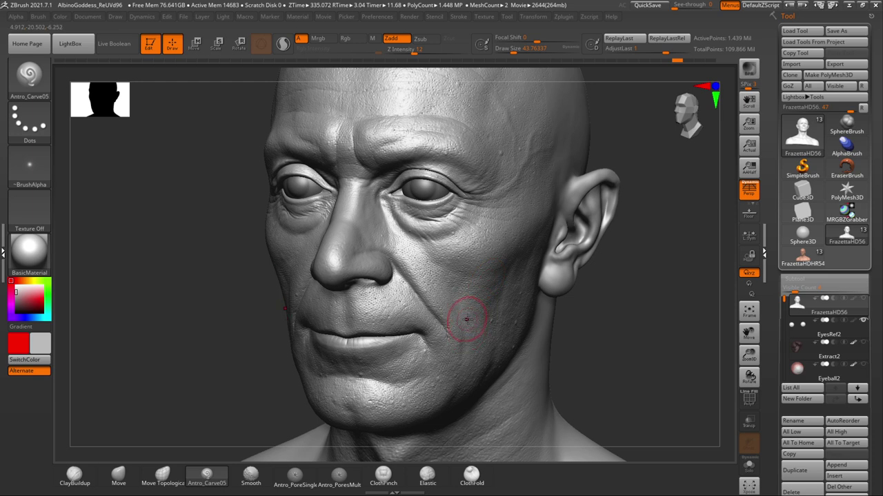
pyautogui.moveTo(584, 288); pyautogui.dragTo(521, 284, button='right')
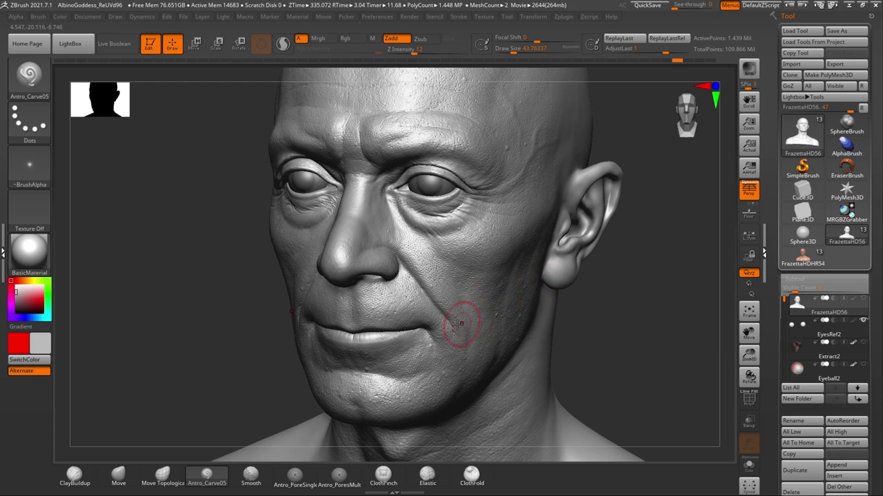
pyautogui.moveTo(617, 297)
pyautogui.mouseDown()
pyautogui.moveTo(591, 305)
pyautogui.moveTo(614, 308)
pyautogui.moveTo(579, 307)
pyautogui.moveTo(596, 289)
pyautogui.moveTo(622, 284)
pyautogui.mouseUp()
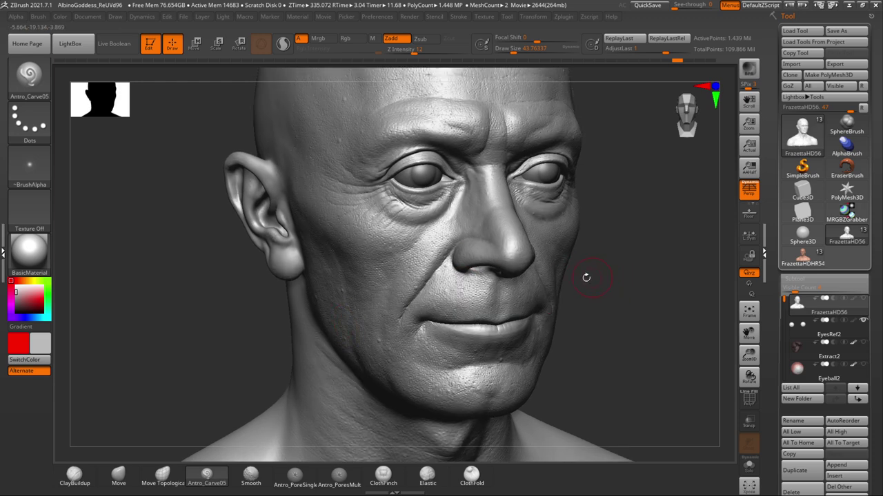
pyautogui.moveTo(615, 271); pyautogui.dragTo(610, 278)
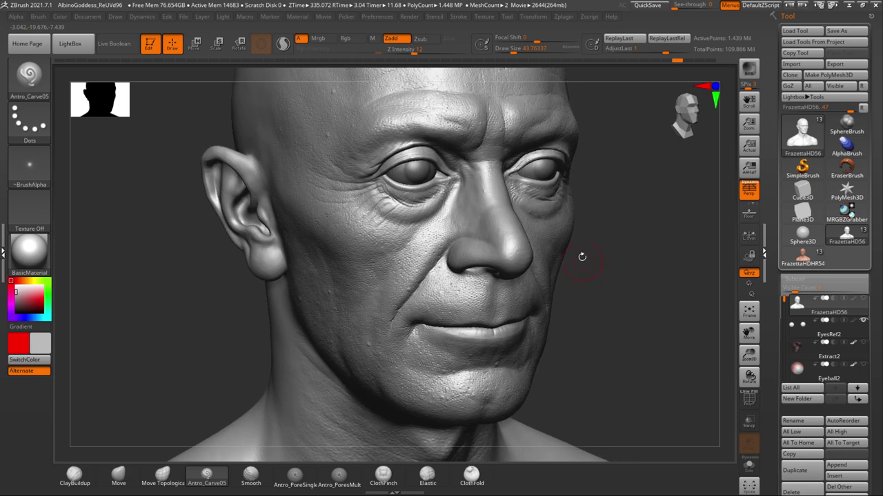
pyautogui.moveTo(631, 274); pyautogui.dragTo(636, 320)
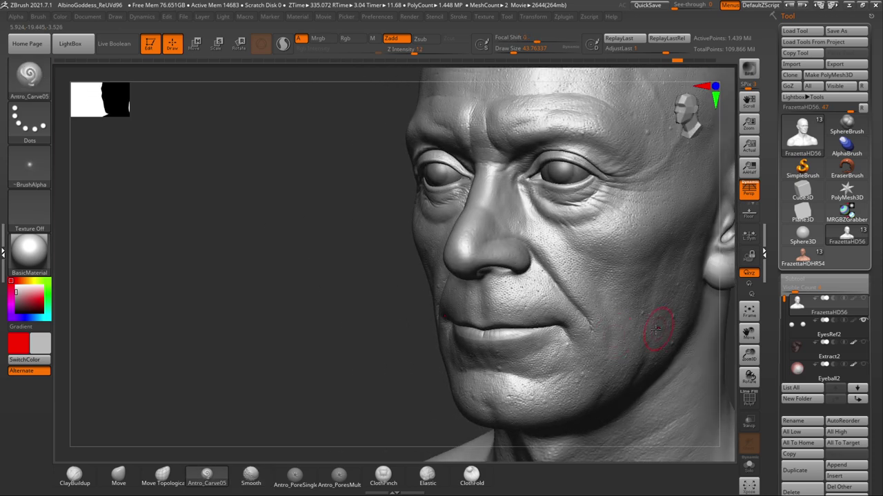
pyautogui.keyDown('alt'); pyautogui.moveTo(367, 377); pyautogui.dragTo(289, 371); pyautogui.keyUp('alt')
pyautogui.moveTo(692, 321); pyautogui.dragTo(667, 322)
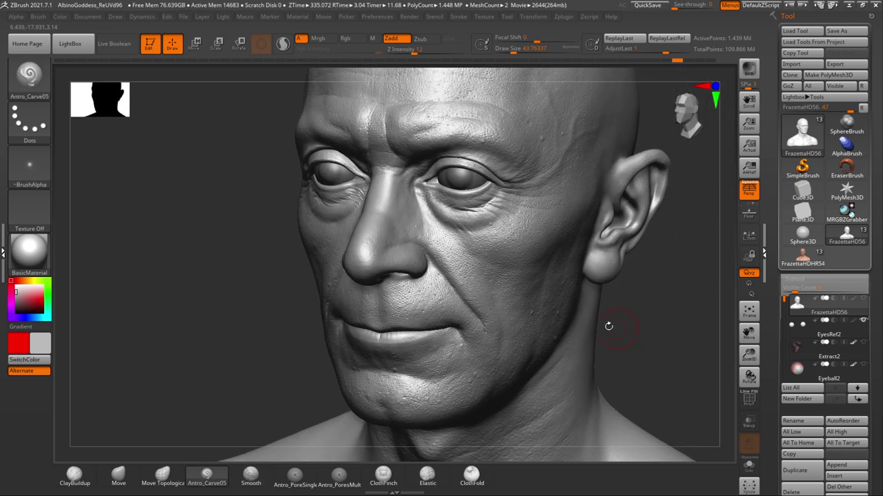
pyautogui.moveTo(659, 314); pyautogui.dragTo(682, 332)
pyautogui.moveTo(611, 294); pyautogui.dragTo(369, 378)
pyautogui.moveTo(408, 336)
pyautogui.mouseDown()
pyautogui.moveTo(377, 359)
pyautogui.moveTo(380, 377)
pyautogui.moveTo(369, 366)
pyautogui.moveTo(356, 379)
pyautogui.moveTo(338, 354)
pyautogui.moveTo(315, 360)
pyautogui.moveTo(372, 359)
pyautogui.mouseUp()
# - Switch to the Move brush and set its draw size to about 51 for reshaping around the eyes
pyautogui.click(121, 481)
pyautogui.moveTo(560, 317)
pyautogui.mouseDown()
pyautogui.moveTo(589, 278)
pyautogui.moveTo(591, 315)
pyautogui.moveTo(613, 264)
pyautogui.moveTo(611, 238)
pyautogui.moveTo(623, 305)
pyautogui.moveTo(615, 290)
pyautogui.moveTo(628, 289)
pyautogui.moveTo(594, 297)
pyautogui.moveTo(666, 318)
pyautogui.moveTo(622, 318)
pyautogui.mouseUp()
pyautogui.moveTo(639, 218)
pyautogui.mouseDown()
pyautogui.moveTo(655, 211)
pyautogui.moveTo(638, 226)
pyautogui.mouseUp()
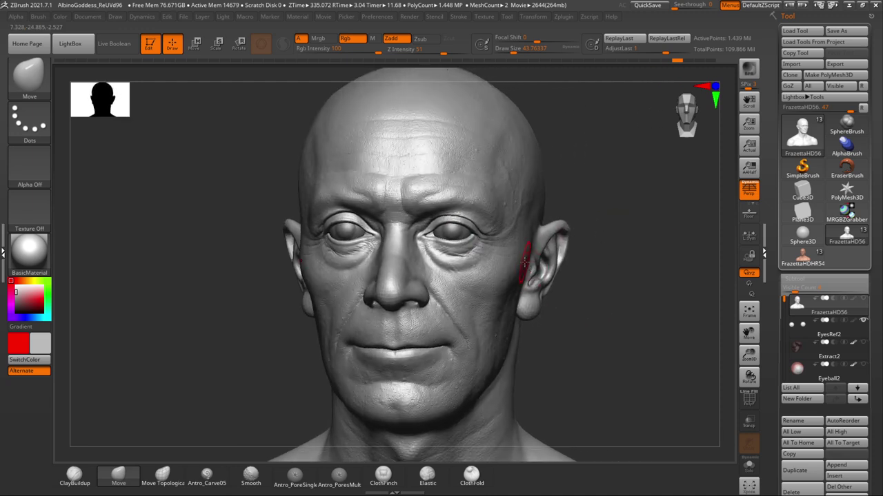
pyautogui.moveTo(613, 296); pyautogui.dragTo(567, 284)
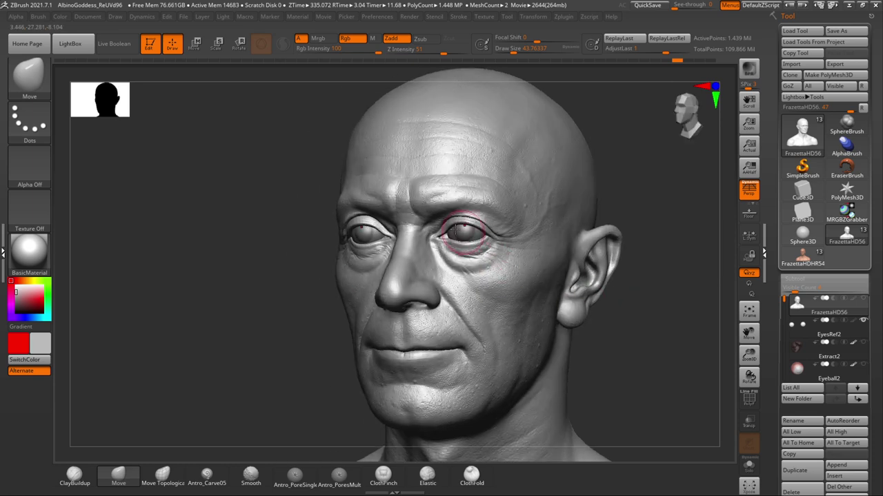
pyautogui.moveTo(660, 220); pyautogui.dragTo(639, 236)
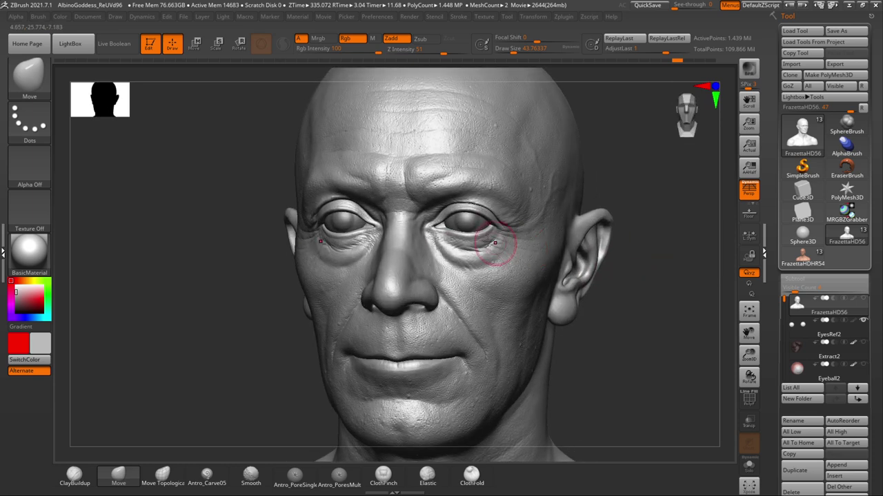
pyautogui.moveTo(694, 318); pyautogui.dragTo(655, 317)
pyautogui.moveTo(320, 315); pyautogui.dragTo(286, 300)
pyautogui.moveTo(301, 251); pyautogui.dragTo(394, 268)
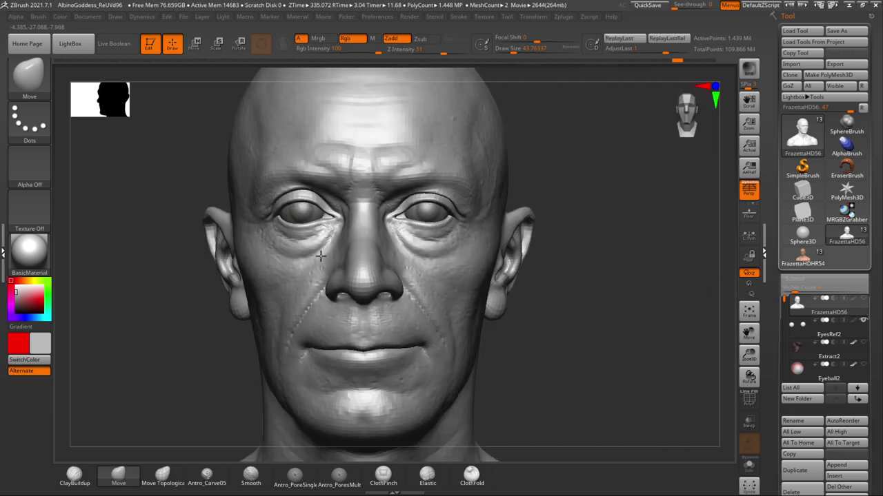
pyautogui.moveTo(560, 294)
pyautogui.mouseDown()
pyautogui.moveTo(607, 299)
pyautogui.moveTo(595, 291)
pyautogui.moveTo(603, 308)
pyautogui.moveTo(617, 289)
pyautogui.mouseUp()
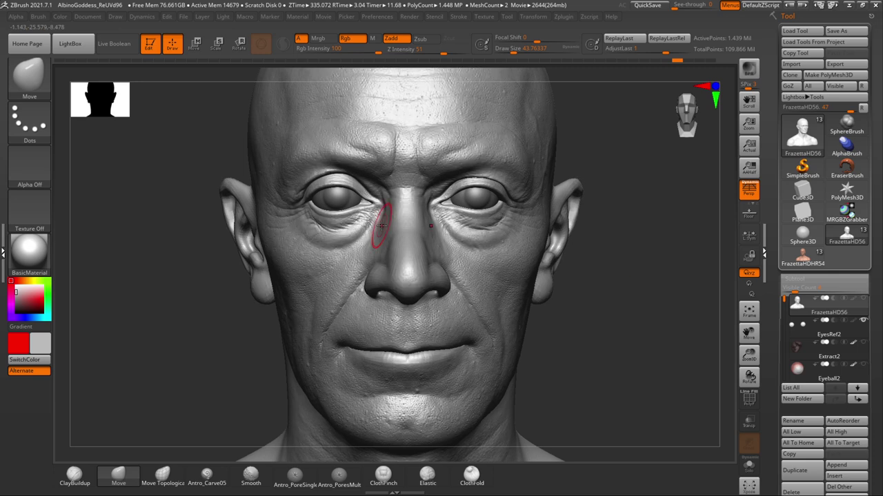
pyautogui.press('space')
pyautogui.moveTo(349, 192); pyautogui.dragTo(354, 192)
pyautogui.moveTo(203, 234); pyautogui.dragTo(548, 248)
pyautogui.press('space')
pyautogui.moveTo(410, 210); pyautogui.dragTo(384, 213)
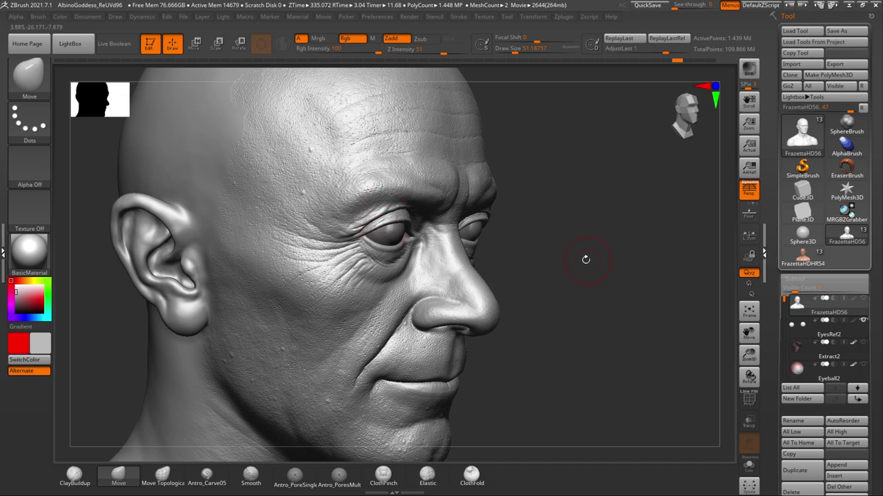
# - Turn off perspective and examine the eyelids, eye corners and eyeballs from front, profile and three-quarter views
pyautogui.moveTo(589, 261); pyautogui.dragTo(542, 257)
pyautogui.moveTo(648, 264); pyautogui.dragTo(594, 258)
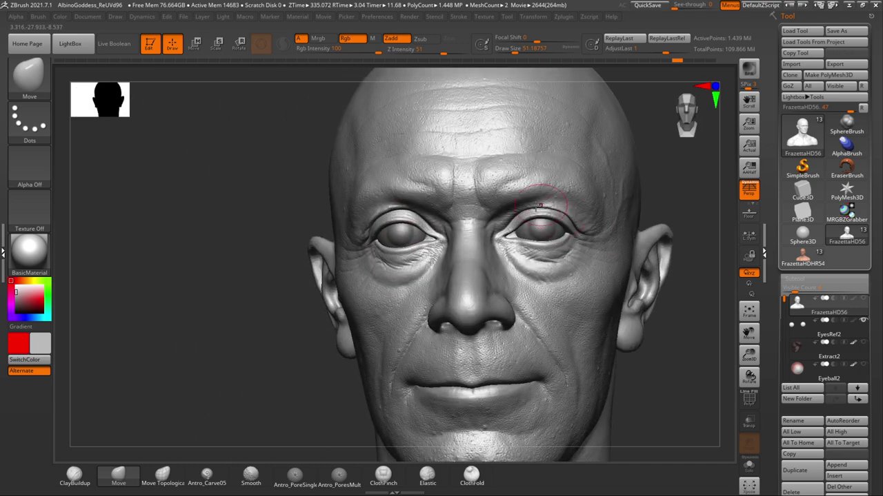
pyautogui.moveTo(677, 205); pyautogui.dragTo(607, 211)
pyautogui.moveTo(268, 242)
pyautogui.keyDown('alt'); pyautogui.mouseDown()
pyautogui.moveTo(256, 256)
pyautogui.moveTo(202, 221)
pyautogui.mouseUp(); pyautogui.keyUp('alt')
pyautogui.press('p')
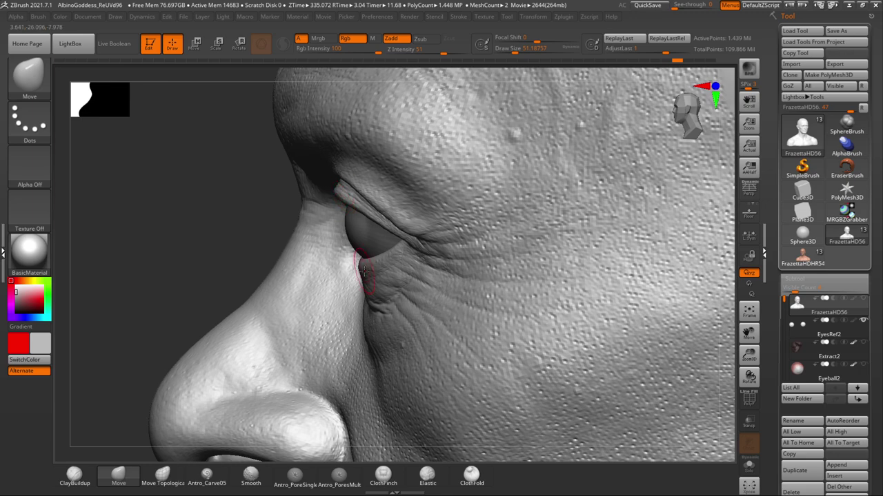
pyautogui.keyDown('alt'); pyautogui.moveTo(246, 211); pyautogui.dragTo(325, 218); pyautogui.keyUp('alt')
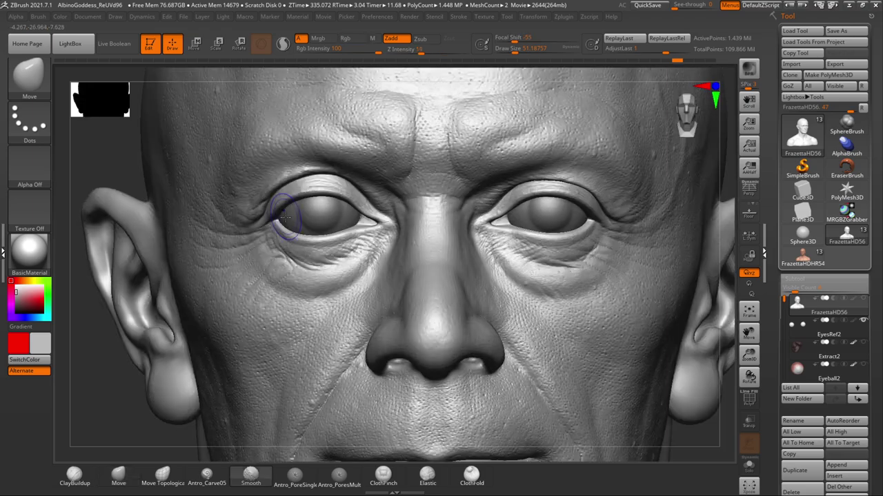
pyautogui.moveTo(723, 197); pyautogui.dragTo(773, 187)
pyautogui.moveTo(680, 213); pyautogui.dragTo(699, 215)
pyautogui.moveTo(646, 221); pyautogui.dragTo(496, 228)
pyautogui.moveTo(224, 287); pyautogui.dragTo(161, 292)
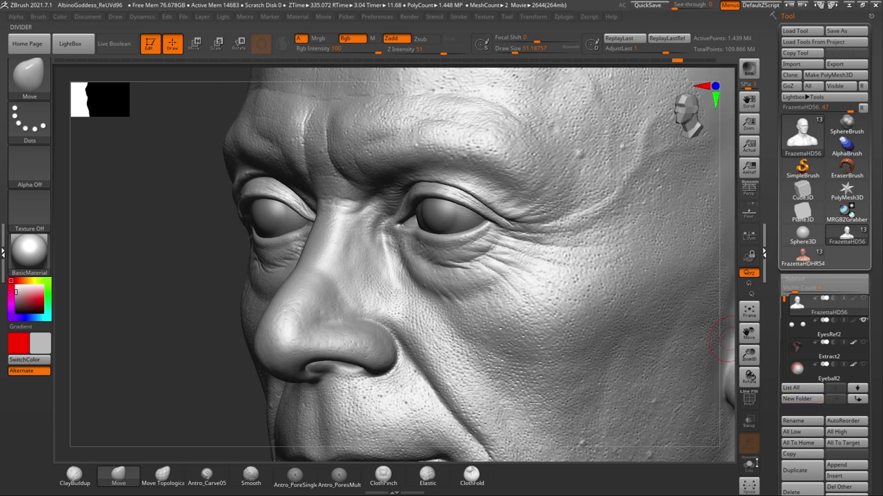
# - Enable ghosted transparency to inspect how the eyeball sits behind the lids from profile and front, and disable it
pyautogui.click(747, 422)
pyautogui.moveTo(197, 301); pyautogui.dragTo(141, 289)
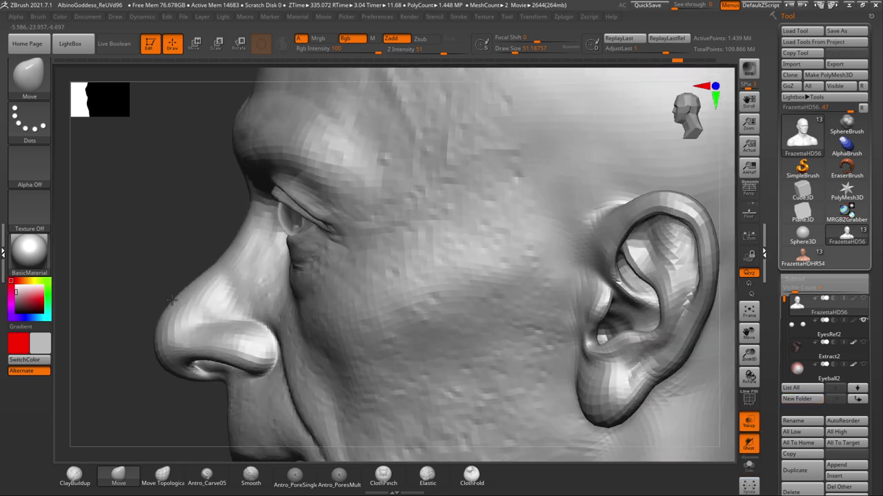
pyautogui.keyDown('alt'); pyautogui.moveTo(140, 246); pyautogui.dragTo(181, 297); pyautogui.keyUp('alt')
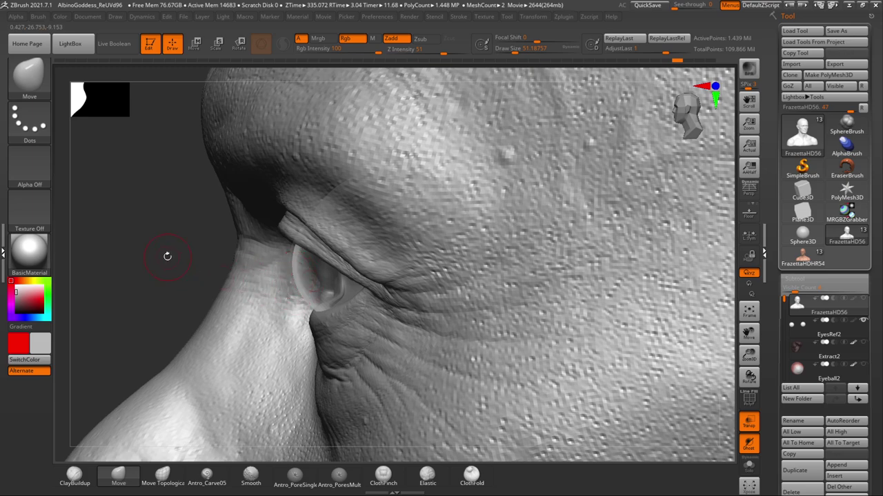
pyautogui.keyDown('shift'); pyautogui.moveTo(167, 256); pyautogui.dragTo(198, 260); pyautogui.keyUp('shift')
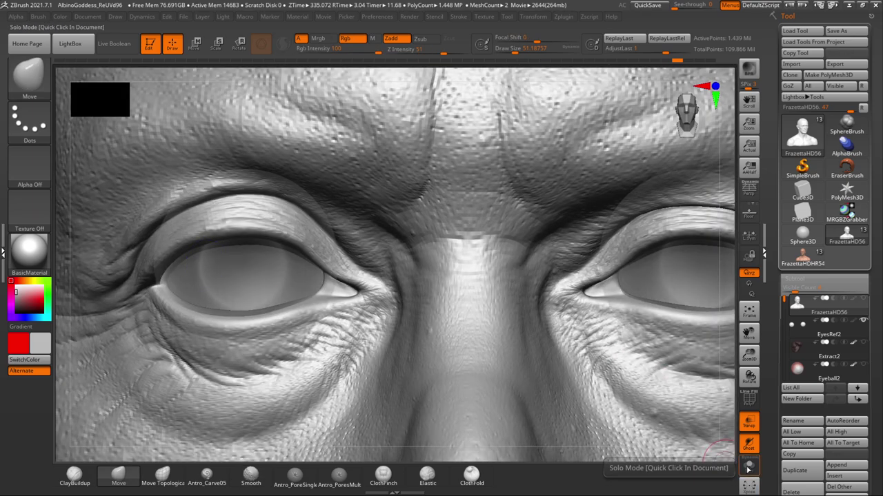
pyautogui.click(749, 422)
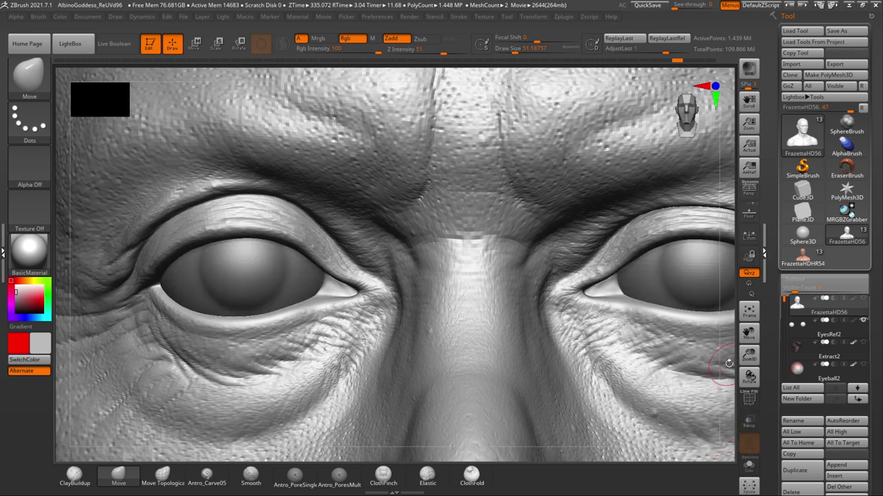
# - Examine the lid thickness and outer eye corners from front and profile, and turn perspective back on
pyautogui.keyDown('alt'); pyautogui.moveTo(724, 362); pyautogui.dragTo(579, 357); pyautogui.keyUp('alt')
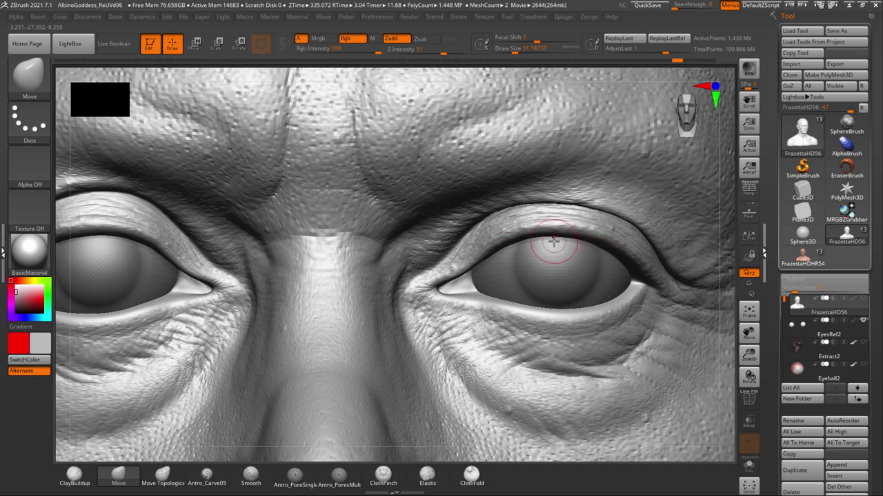
pyautogui.moveTo(727, 369); pyautogui.dragTo(681, 296)
pyautogui.keyDown('alt'); pyautogui.moveTo(645, 179); pyautogui.dragTo(673, 199); pyautogui.keyUp('alt')
pyautogui.keyDown('alt'); pyautogui.moveTo(718, 402); pyautogui.dragTo(480, 352); pyautogui.keyUp('alt')
pyautogui.keyDown('alt'); pyautogui.moveTo(138, 202); pyautogui.dragTo(265, 244); pyautogui.keyUp('alt')
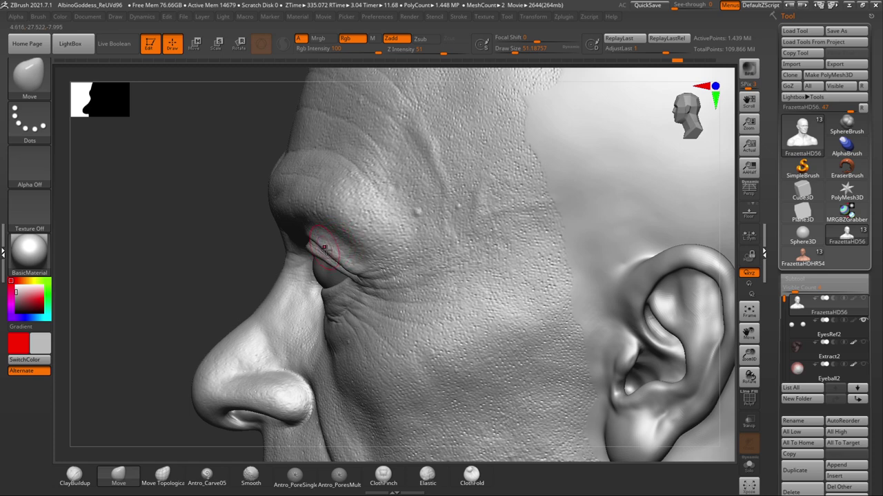
pyautogui.moveTo(205, 233); pyautogui.dragTo(306, 241)
pyautogui.moveTo(442, 289)
pyautogui.keyDown('alt'); pyautogui.mouseDown()
pyautogui.moveTo(471, 227)
pyautogui.moveTo(404, 225)
pyautogui.mouseUp(); pyautogui.keyUp('alt')
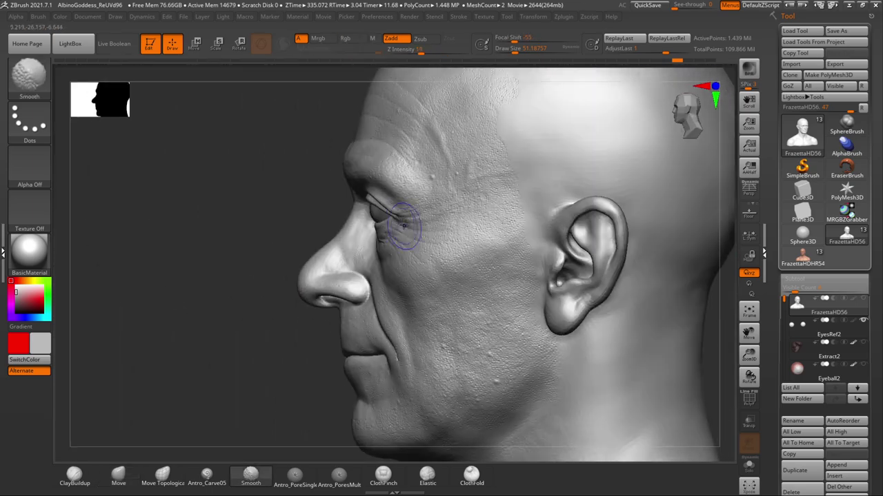
pyautogui.press('p')
pyautogui.moveTo(292, 256); pyautogui.dragTo(263, 218)
# - Set the Move brush draw size to about 202 and try to pull the nose forward in profile
pyautogui.press('space')
pyautogui.moveTo(376, 248); pyautogui.dragTo(393, 257)
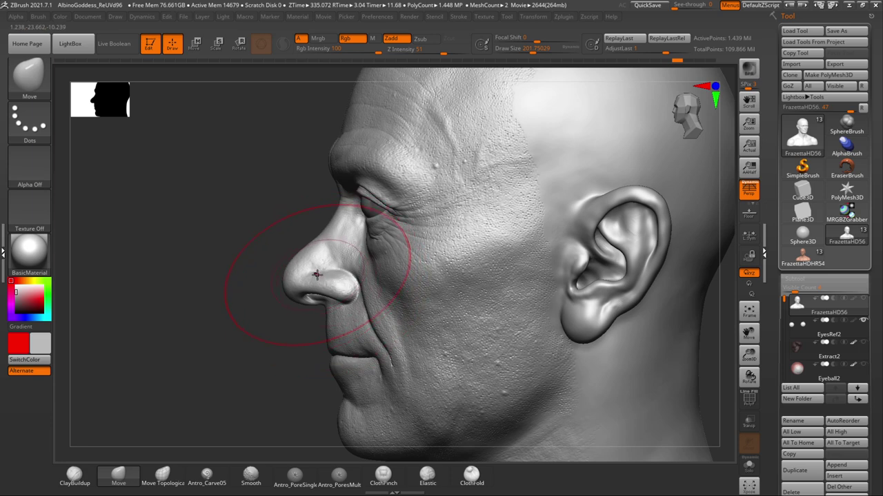
pyautogui.moveTo(317, 275); pyautogui.dragTo(291, 270)
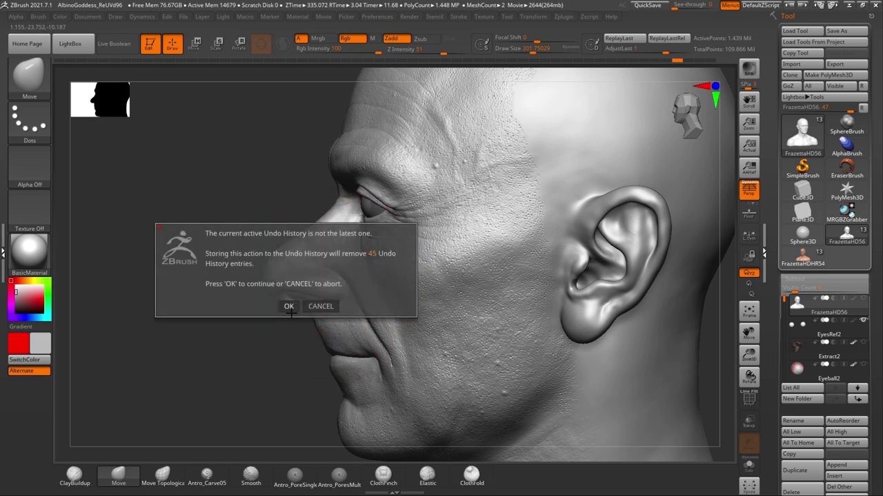
pyautogui.click(321, 306)
pyautogui.hotkey('ctrl', 'z')
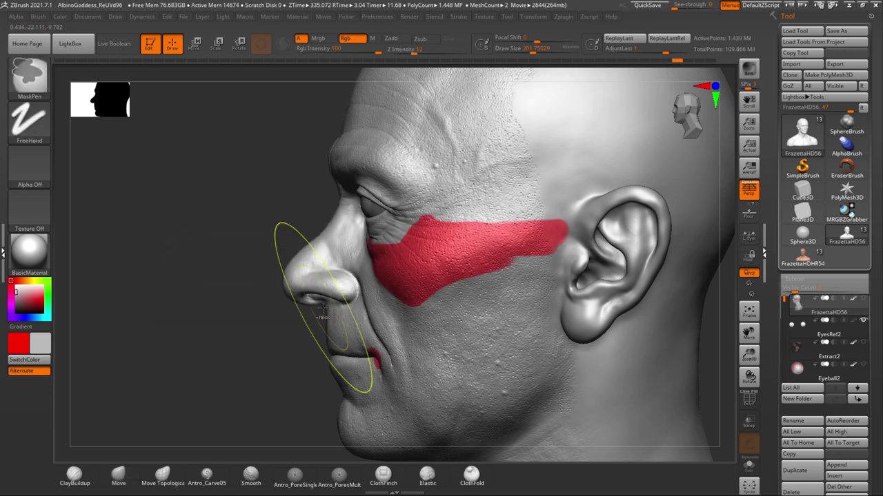
# - Clear the mask, accept removing the newer undo history entries, and turn off polypaint on the head subtool
pyautogui.keyDown('ctrl'); pyautogui.moveTo(237, 239); pyautogui.dragTo(243, 246); pyautogui.keyUp('ctrl')
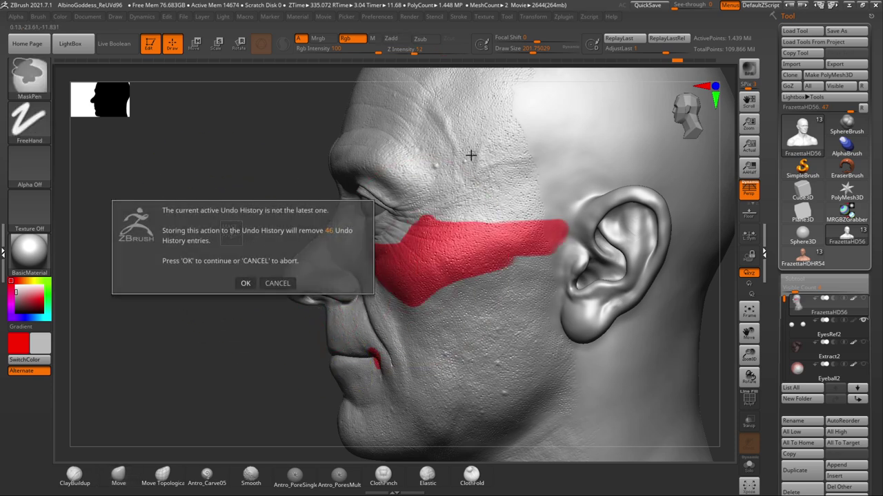
pyautogui.click(248, 284)
pyautogui.click(854, 299)
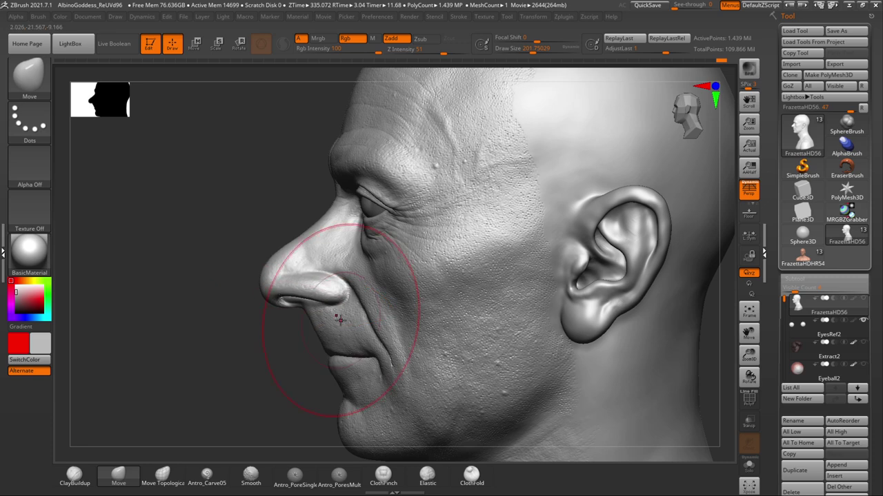
# - Try reshaping the protruding nose and its wing with the Move brush at draw size about 108, and undo the strokes
pyautogui.keyDown('alt'); pyautogui.moveTo(286, 345); pyautogui.dragTo(276, 266); pyautogui.keyUp('alt')
pyautogui.press('space')
pyautogui.moveTo(377, 253); pyautogui.dragTo(366, 253)
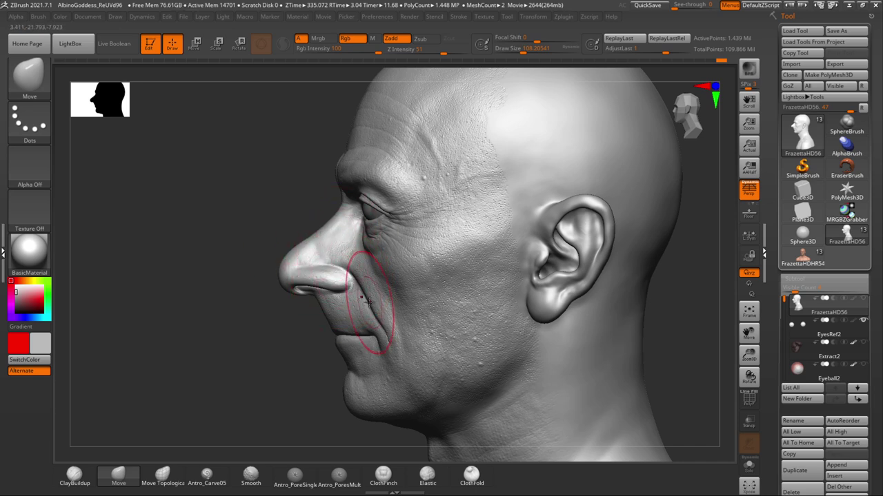
pyautogui.hotkey('ctrl', 'z')
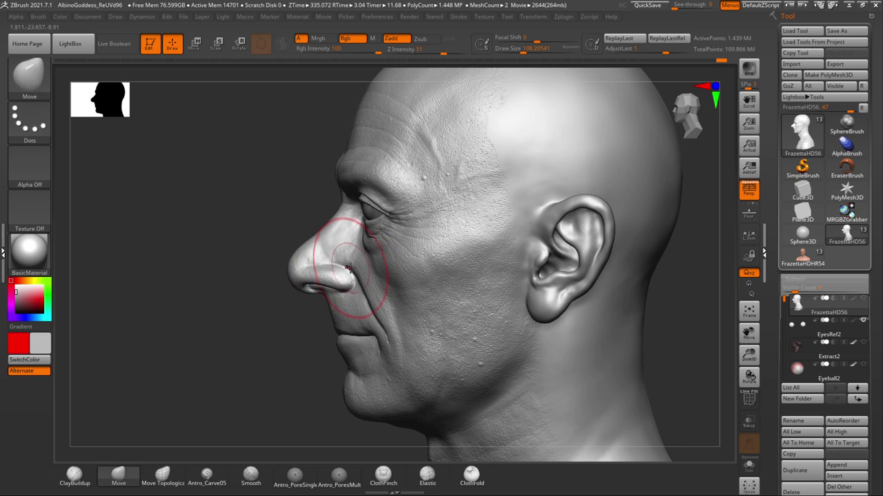
pyautogui.hotkey('ctrl', 'z')
# - Try pushing the nose back toward the face with the Move brush at draw size about 145, and undo it
pyautogui.press('space')
pyautogui.moveTo(358, 265); pyautogui.dragTo(317, 257)
pyautogui.hotkey('ctrl', 'z')
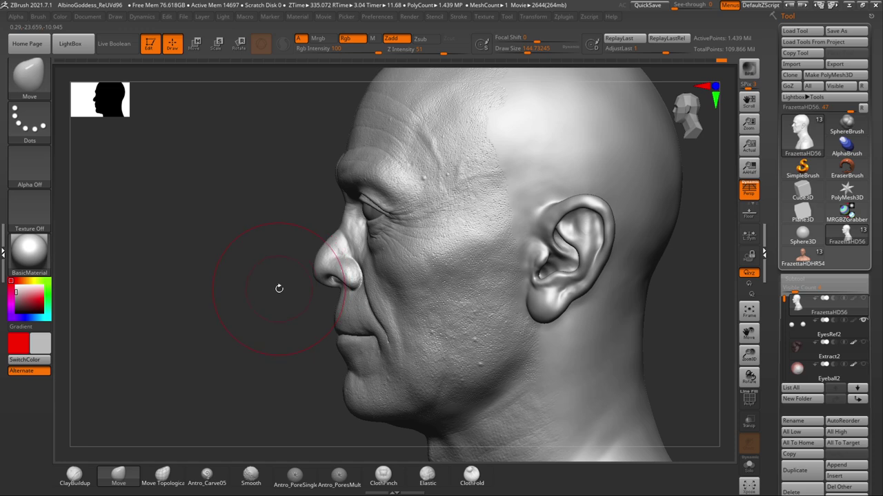
pyautogui.hotkey('ctrl', 'z')
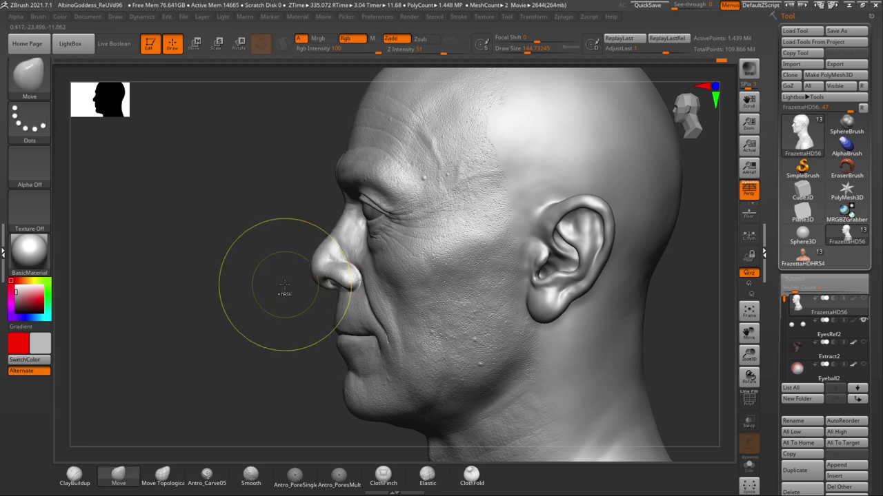
pyautogui.hotkey('ctrl', 'z')
# - Set the Move brush draw size to about 94 and try adjusting the nose bridge beside the inner eye in profile
pyautogui.moveTo(274, 285)
pyautogui.keyDown('alt'); pyautogui.mouseDown()
pyautogui.moveTo(266, 295)
pyautogui.moveTo(245, 284)
pyautogui.moveTo(269, 274)
pyautogui.mouseUp(); pyautogui.keyUp('alt')
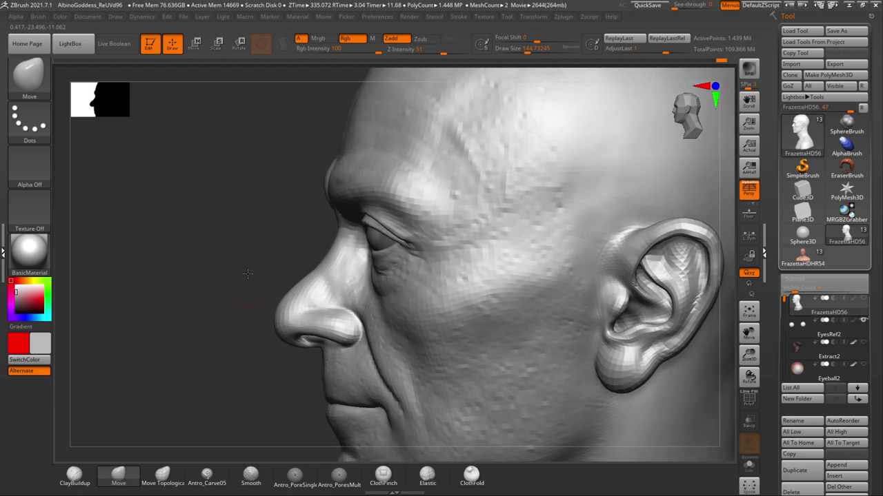
pyautogui.moveTo(298, 244)
pyautogui.mouseDown()
pyautogui.moveTo(318, 245)
pyautogui.moveTo(282, 246)
pyautogui.mouseUp()
pyautogui.press('space')
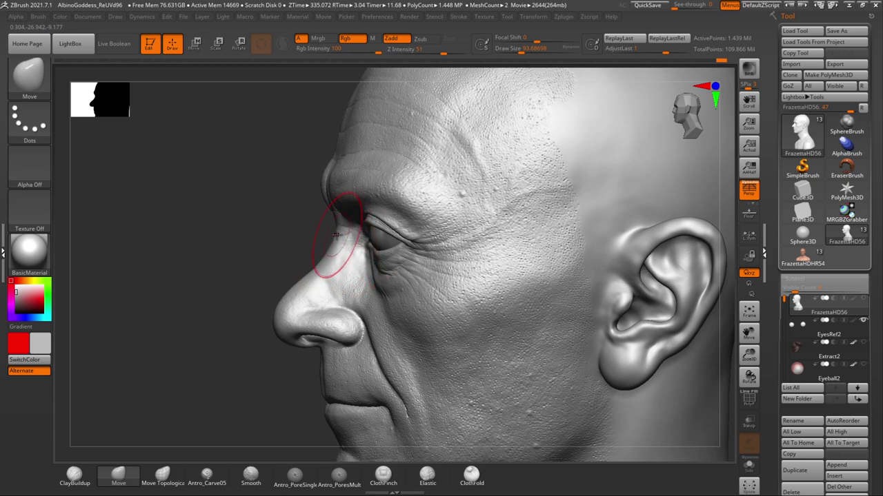
pyautogui.moveTo(334, 258); pyautogui.dragTo(380, 256)
pyautogui.moveTo(463, 241)
pyautogui.mouseDown()
pyautogui.moveTo(559, 249)
pyautogui.moveTo(479, 249)
pyautogui.mouseUp()
pyautogui.moveTo(606, 235); pyautogui.dragTo(547, 238)
# - Reduce the Move brush draw size to about 39 and about 22 for adjusting the inner eye corners from the front
pyautogui.press('space')
pyautogui.moveTo(474, 247); pyautogui.dragTo(461, 249)
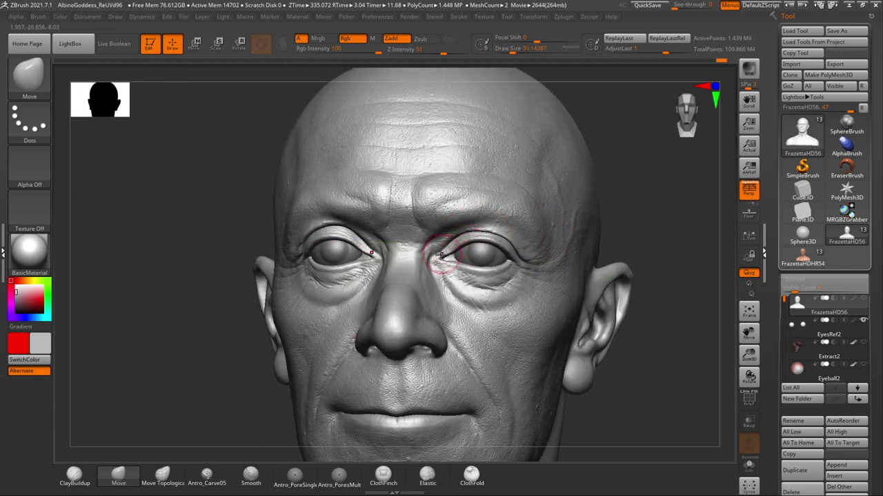
pyautogui.press('space')
pyautogui.moveTo(451, 255); pyautogui.dragTo(443, 255)
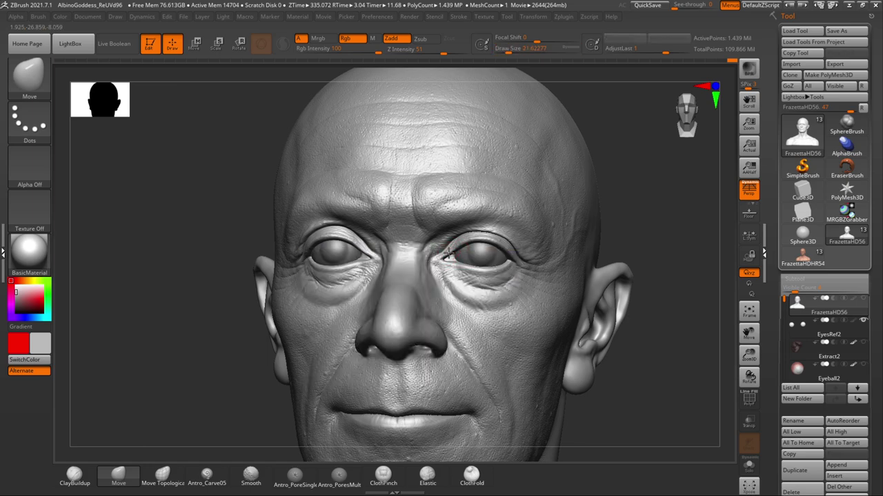
# - Return to the profile, undo the trial Move strokes, and hide the head subtool's polypaint again
pyautogui.moveTo(642, 204); pyautogui.dragTo(602, 209)
pyautogui.moveTo(118, 293); pyautogui.dragTo(168, 290)
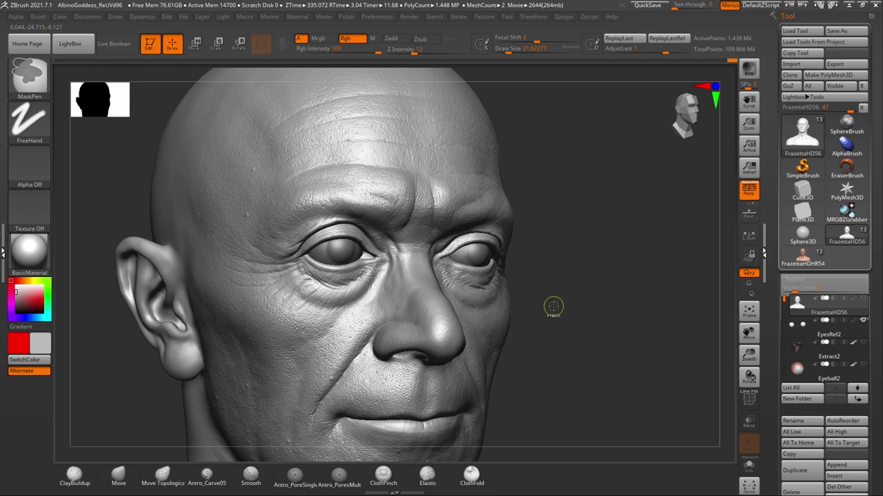
pyautogui.moveTo(553, 306)
pyautogui.mouseDown()
pyautogui.moveTo(586, 309)
pyautogui.moveTo(490, 305)
pyautogui.mouseUp()
pyautogui.moveTo(311, 290)
pyautogui.keyDown('alt'); pyautogui.mouseDown()
pyautogui.moveTo(286, 275)
pyautogui.moveTo(239, 219)
pyautogui.moveTo(252, 225)
pyautogui.mouseUp(); pyautogui.keyUp('alt')
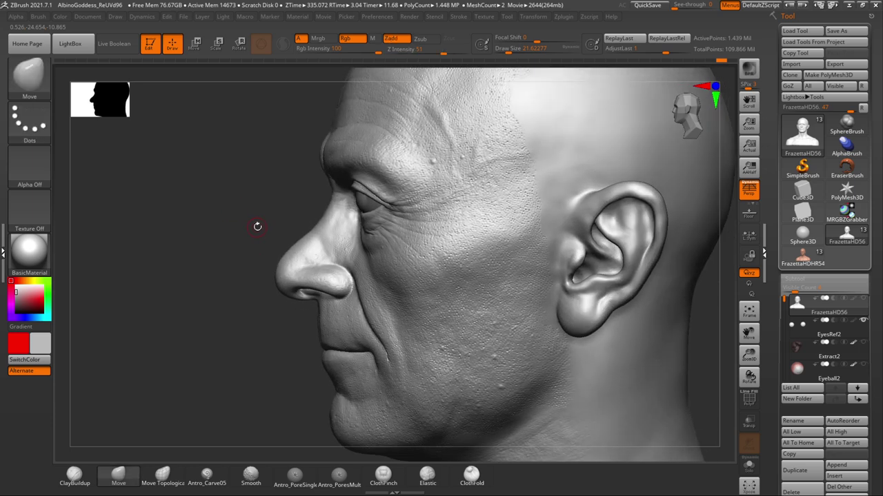
pyautogui.hotkey('ctrl', 'z')
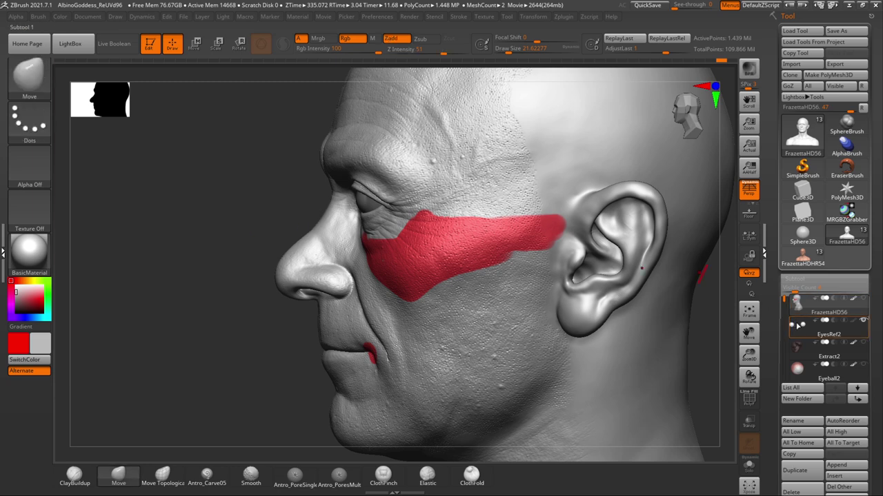
pyautogui.click(853, 299)
# - Set the Move brush draw size to 112, try pushing the nose wing back in profile, and undo the strokes
pyautogui.moveTo(278, 235)
pyautogui.keyDown('alt'); pyautogui.mouseDown()
pyautogui.moveTo(254, 222)
pyautogui.moveTo(241, 229)
pyautogui.mouseUp(); pyautogui.keyUp('alt')
pyautogui.press('space')
pyautogui.moveTo(303, 217)
pyautogui.mouseDown()
pyautogui.moveTo(312, 218)
pyautogui.moveTo(264, 217)
pyautogui.mouseUp()
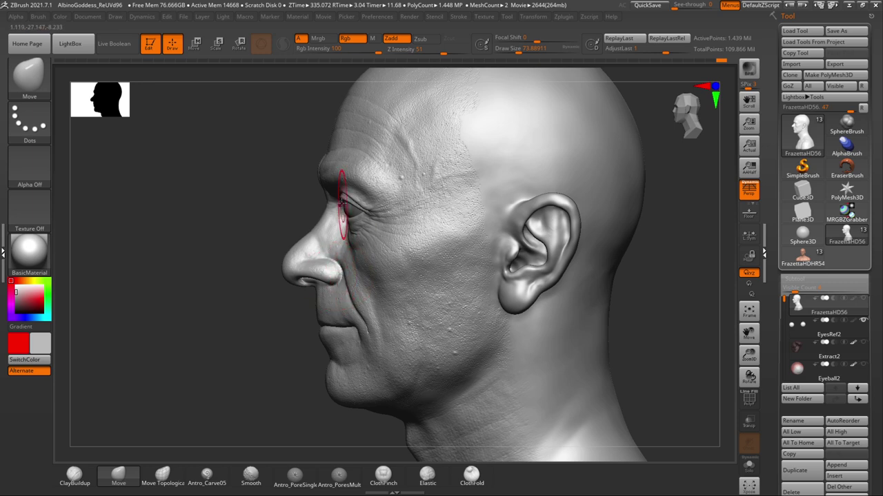
pyautogui.press('space')
pyautogui.moveTo(340, 264); pyautogui.dragTo(349, 278)
pyautogui.hotkey('ctrl', 'z')
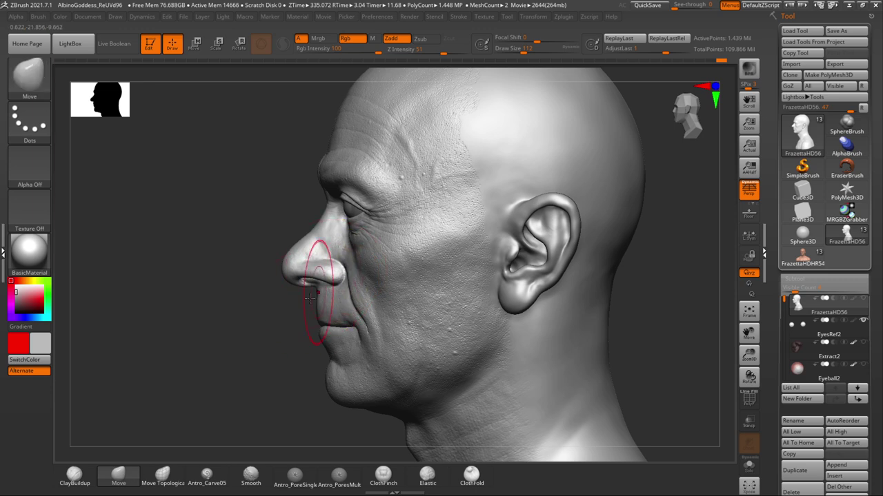
pyautogui.hotkey('ctrl', 'z')
pyautogui.moveTo(331, 271); pyautogui.dragTo(315, 266)
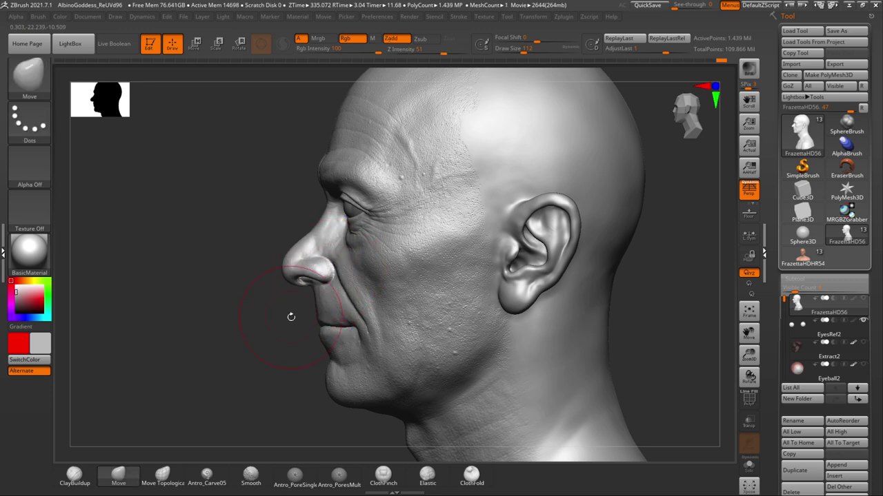
pyautogui.hotkey('ctrl', 'z')
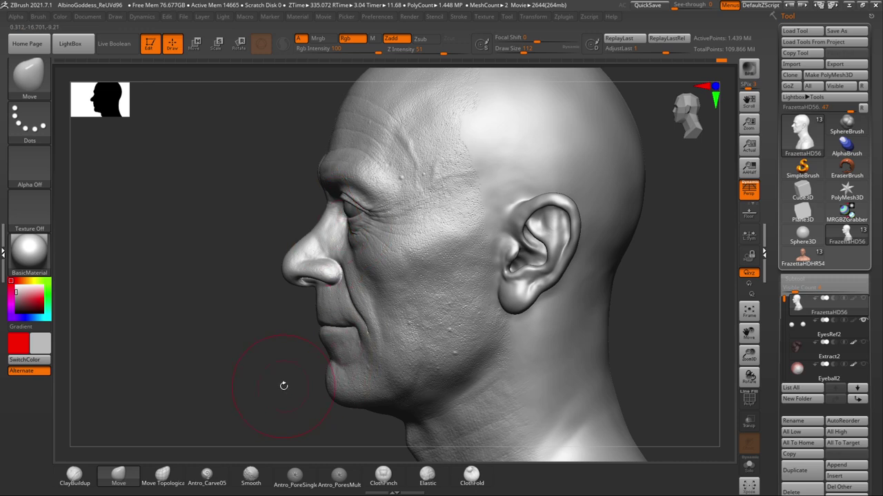
# - Try carving a contour from the inner eye past the nose wing with the Antro_Carve05 brush at draw size about 54, and undo it
pyautogui.click(203, 484)
pyautogui.press('space')
pyautogui.moveTo(367, 238); pyautogui.dragTo(358, 238)
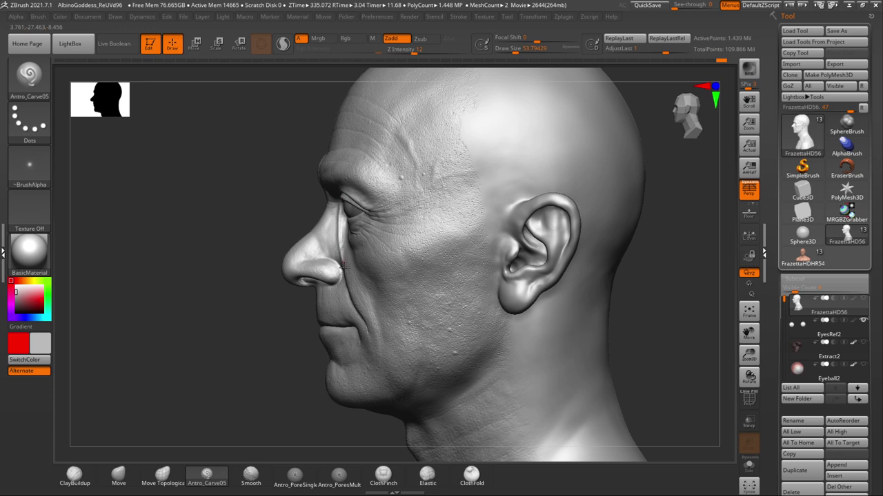
pyautogui.moveTo(366, 326); pyautogui.dragTo(404, 385)
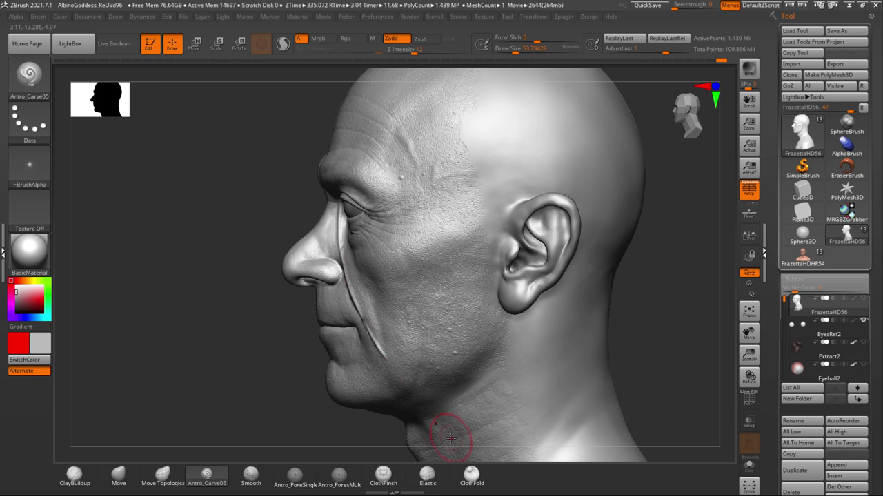
pyautogui.hotkey('ctrl', 'z')
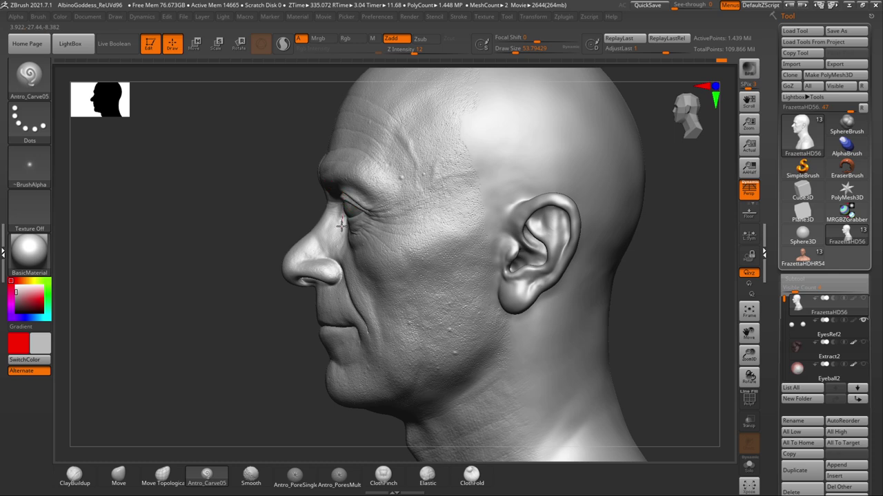
pyautogui.hotkey('ctrl', 'z')
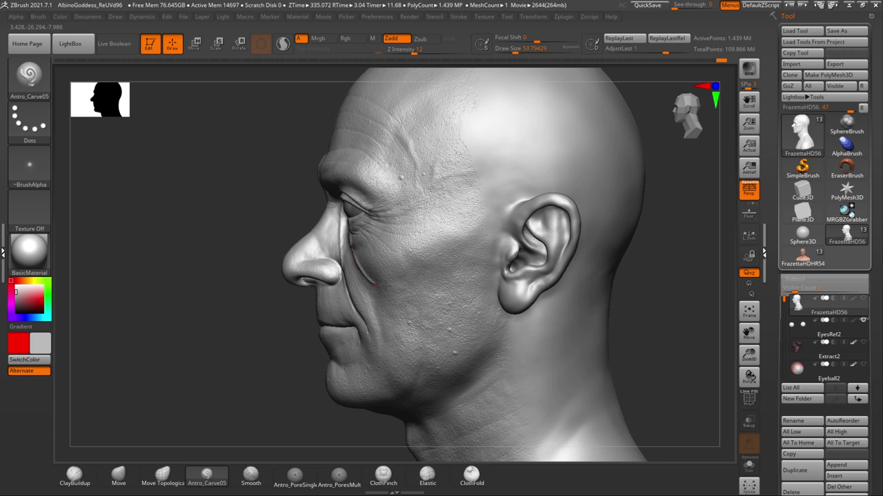
# - Try carving contour lines from below the inner eye and across the cheek toward the jaw and earlobe, and undo the strokes
pyautogui.moveTo(361, 267)
pyautogui.mouseDown()
pyautogui.moveTo(400, 294)
pyautogui.moveTo(394, 287)
pyautogui.moveTo(425, 328)
pyautogui.mouseUp()
pyautogui.hotkey('ctrl', 'z')
pyautogui.moveTo(383, 282); pyautogui.dragTo(448, 364)
pyautogui.moveTo(416, 266); pyautogui.dragTo(500, 316)
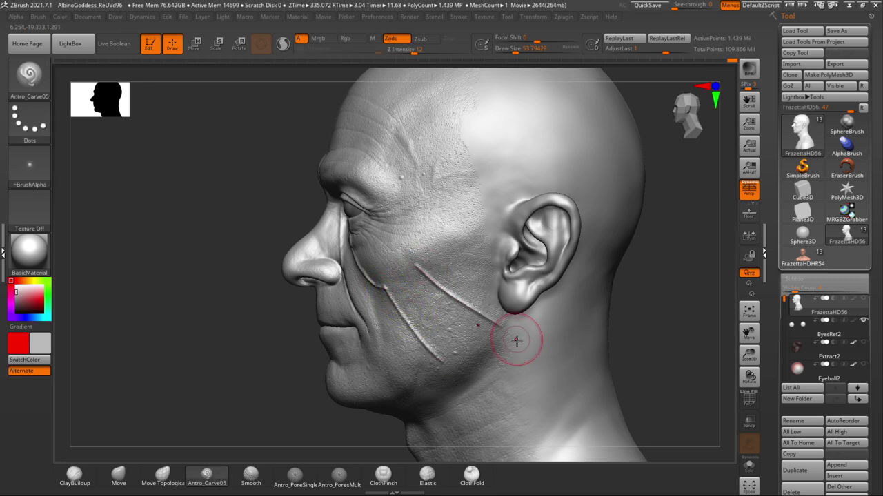
pyautogui.moveTo(669, 282)
pyautogui.mouseDown()
pyautogui.moveTo(686, 280)
pyautogui.moveTo(646, 312)
pyautogui.mouseUp()
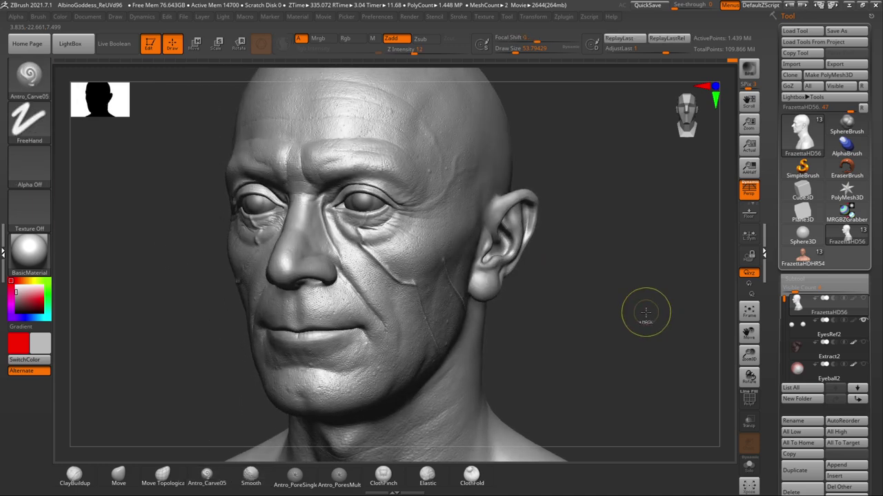
pyautogui.hotkey('ctrl', 'z')
pyautogui.hotkey('ctrl', 'z')
pyautogui.hotkey('ctrl', 'z')
pyautogui.hotkey('ctrl', 'z')
pyautogui.hotkey('ctrl', 'z')
# - Examine how the eye, nose and cheek connect in profile and three-quarter views
pyautogui.moveTo(635, 320)
pyautogui.mouseDown()
pyautogui.moveTo(660, 309)
pyautogui.moveTo(646, 331)
pyautogui.moveTo(653, 331)
pyautogui.moveTo(609, 322)
pyautogui.moveTo(636, 321)
pyautogui.mouseUp()
pyautogui.moveTo(602, 266); pyautogui.dragTo(544, 287)
pyautogui.keyDown('alt'); pyautogui.moveTo(657, 284); pyautogui.dragTo(658, 310); pyautogui.keyUp('alt')
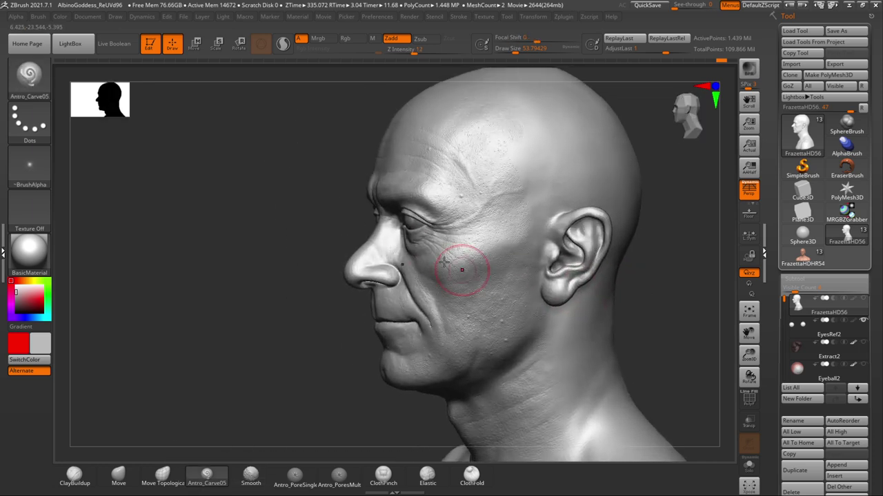
pyautogui.keyDown('alt'); pyautogui.moveTo(316, 366); pyautogui.dragTo(318, 384); pyautogui.keyUp('alt')
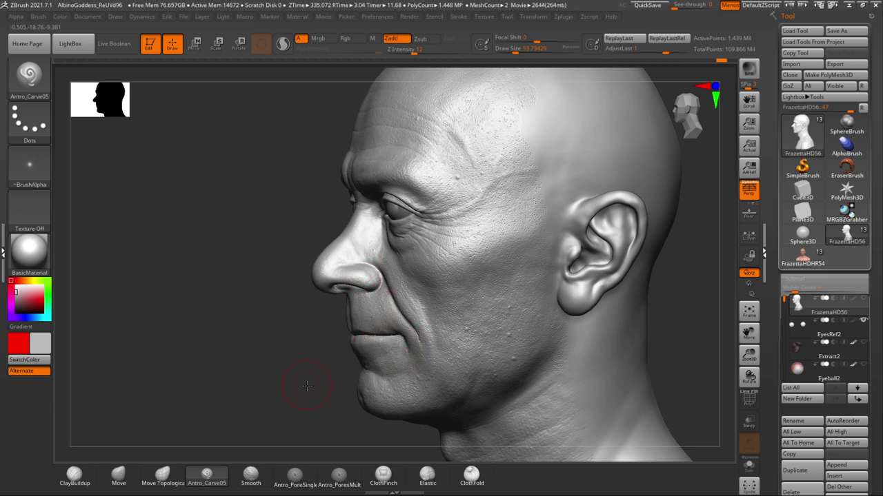
pyautogui.moveTo(307, 385); pyautogui.dragTo(321, 383)
pyautogui.moveTo(293, 354); pyautogui.dragTo(381, 213)
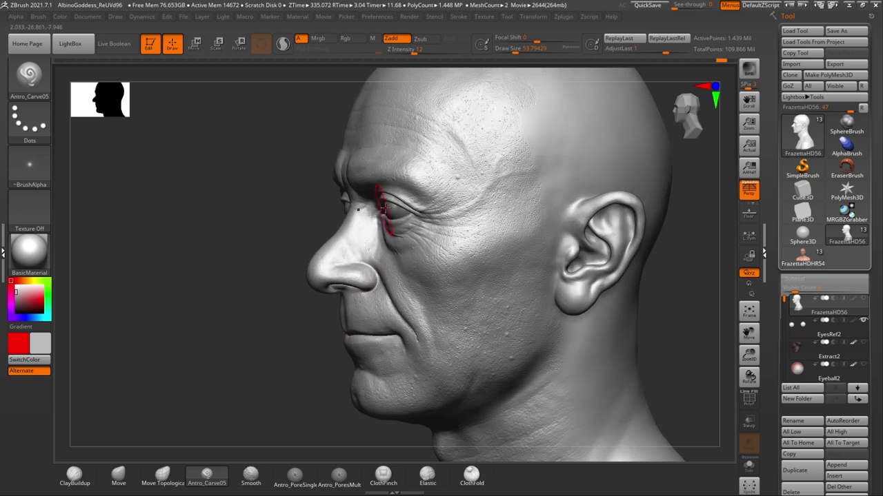
pyautogui.moveTo(301, 242); pyautogui.dragTo(373, 215)
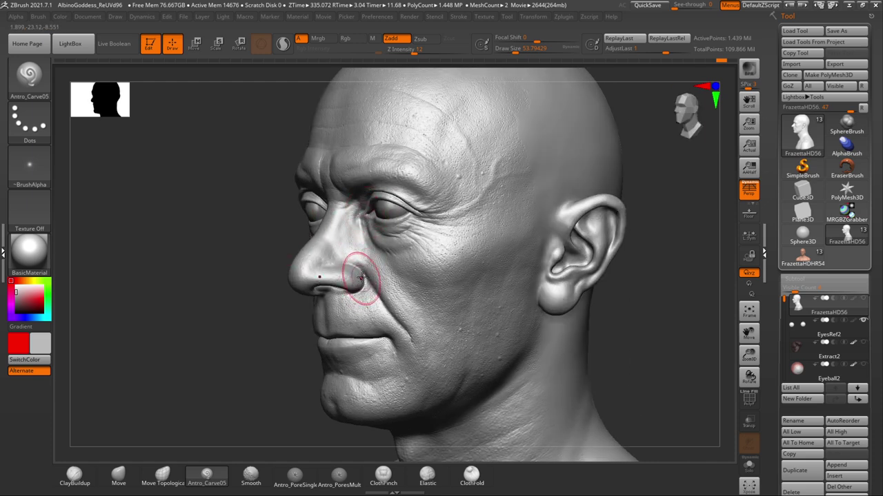
pyautogui.keyDown('shift'); pyautogui.moveTo(666, 218); pyautogui.dragTo(693, 214); pyautogui.keyUp('shift')
pyautogui.moveTo(633, 270); pyautogui.dragTo(637, 290)
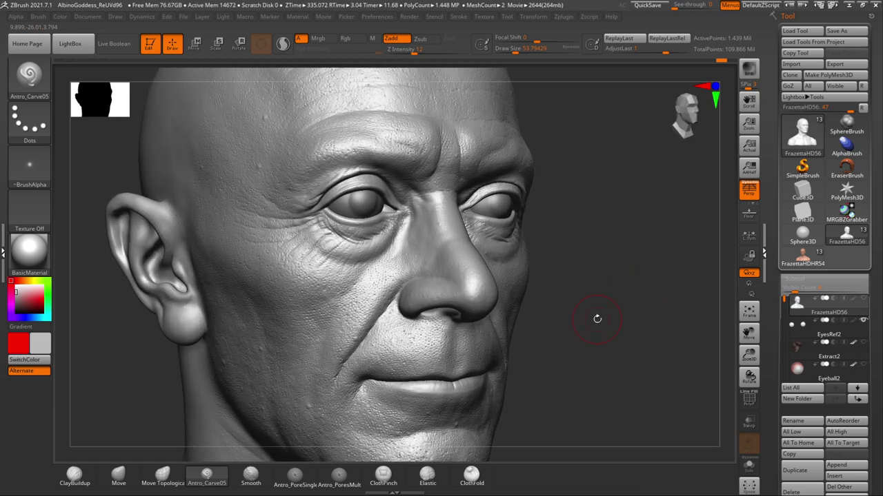
# - Set the Move brush draw size to about 62 and adjust the side of the nose bridge beside the inner eye
pyautogui.click(118, 475)
pyautogui.moveTo(632, 283)
pyautogui.mouseDown()
pyautogui.moveTo(654, 274)
pyautogui.moveTo(619, 273)
pyautogui.mouseUp()
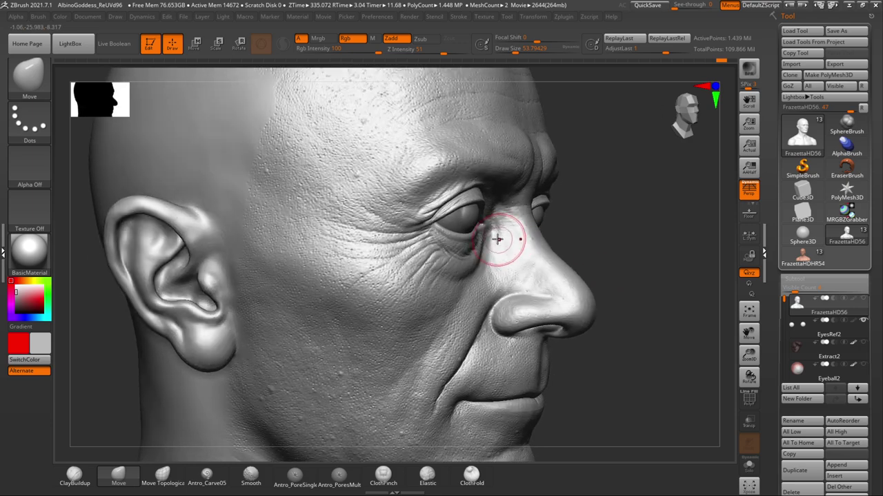
pyautogui.press('space')
pyautogui.moveTo(601, 228)
pyautogui.mouseDown()
pyautogui.moveTo(551, 230)
pyautogui.moveTo(563, 221)
pyautogui.mouseUp()
pyautogui.press('space')
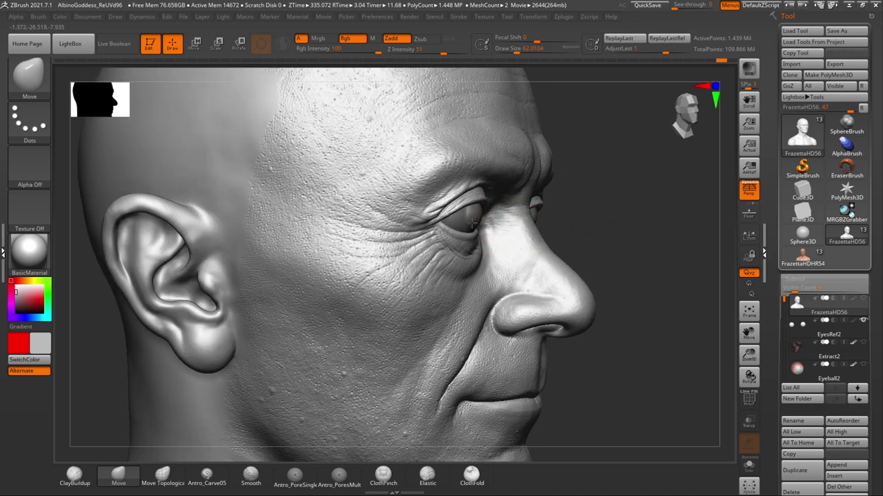
pyautogui.moveTo(662, 230); pyautogui.dragTo(636, 114)
pyautogui.keyDown('shift'); pyautogui.moveTo(639, 209); pyautogui.dragTo(656, 300); pyautogui.keyUp('shift')
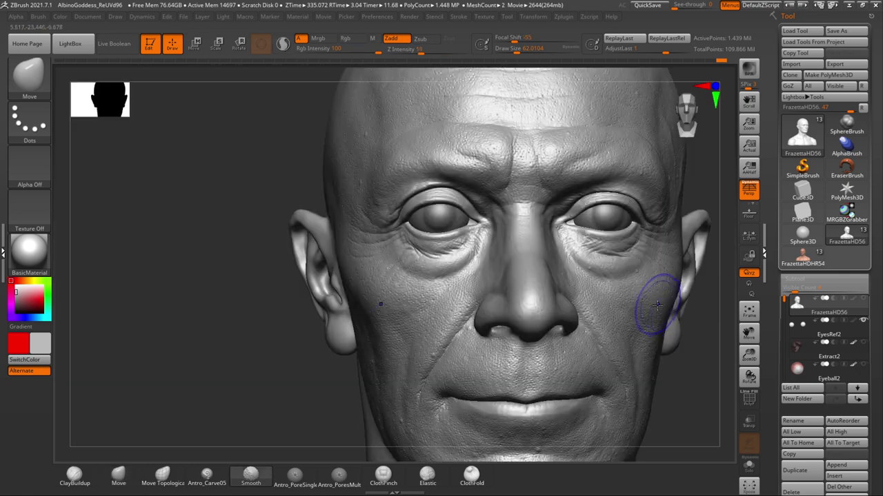
# - Set the Move brush draw size to about 68 and adjust the inner eye corner from a low side view
pyautogui.moveTo(702, 361)
pyautogui.mouseDown()
pyautogui.moveTo(640, 142)
pyautogui.moveTo(627, 152)
pyautogui.moveTo(555, 156)
pyautogui.mouseUp()
pyautogui.press('space')
pyautogui.moveTo(461, 223); pyautogui.dragTo(467, 223)
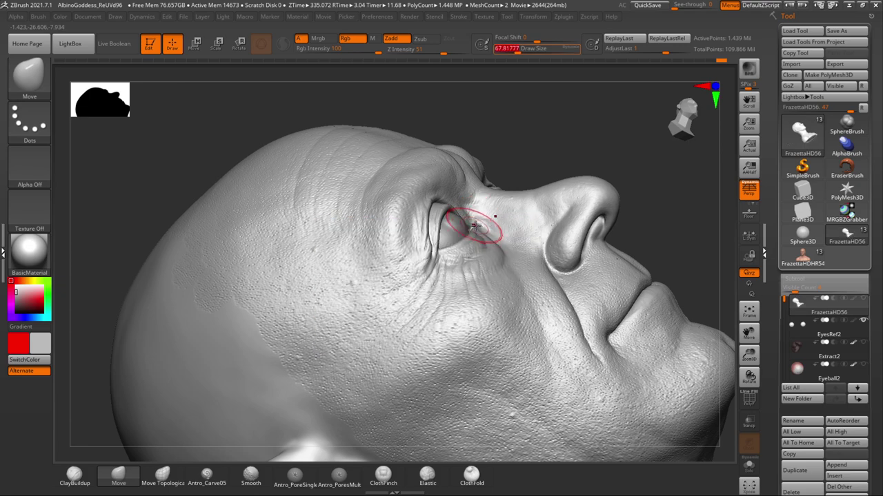
pyautogui.moveTo(518, 171); pyautogui.dragTo(473, 183)
pyautogui.moveTo(189, 246); pyautogui.dragTo(229, 258)
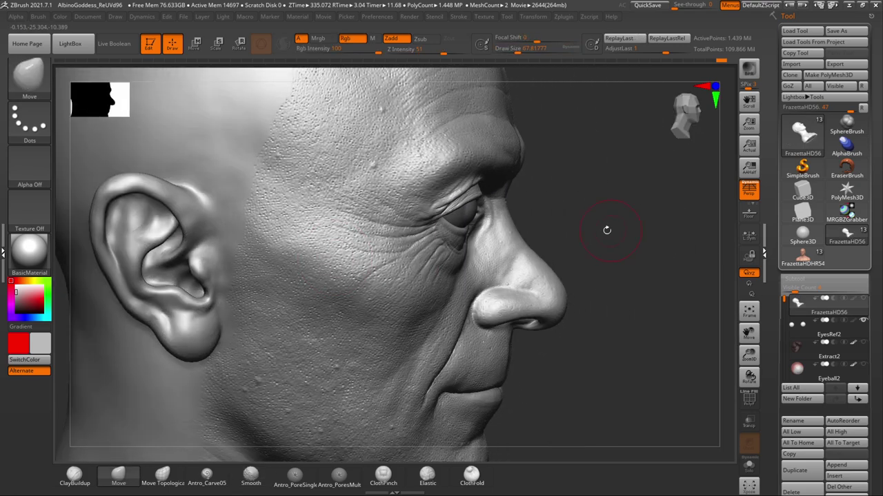
pyautogui.moveTo(611, 230); pyautogui.dragTo(584, 232)
pyautogui.keyDown('alt'); pyautogui.moveTo(647, 206); pyautogui.dragTo(635, 196); pyautogui.keyUp('alt')
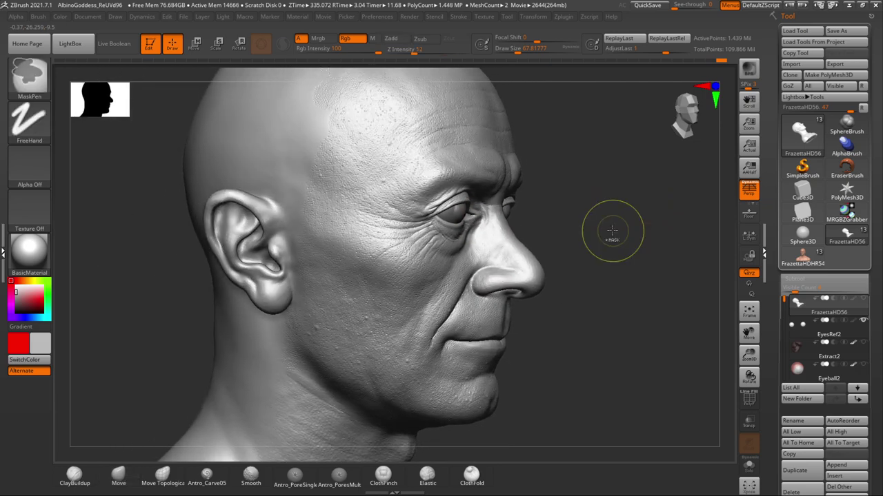
# - Reduce the Move brush draw size to about 51 and shift the transition between the inner eye and nose bridge
pyautogui.moveTo(612, 231); pyautogui.dragTo(584, 232)
pyautogui.press('space')
pyautogui.moveTo(468, 233); pyautogui.dragTo(477, 232)
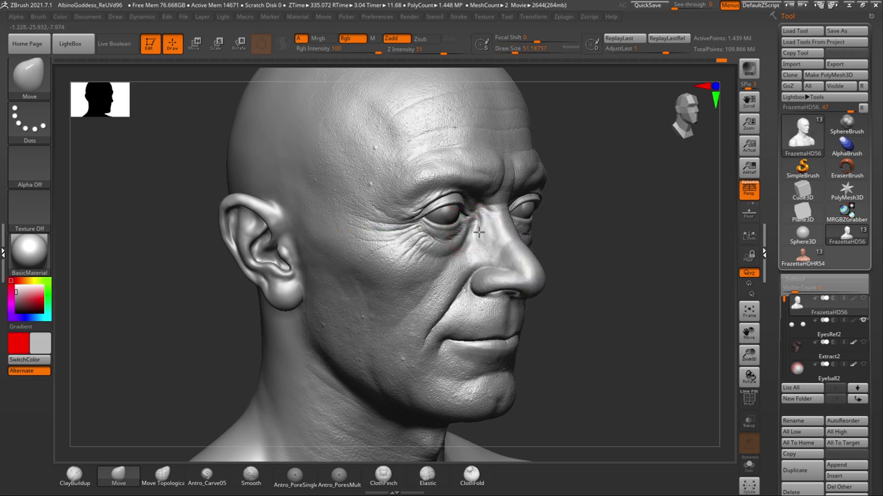
pyautogui.moveTo(619, 231); pyautogui.dragTo(560, 232)
# - Reduce the Move brush draw size to about 35 and nudge the area between the tear duct and nose bridge
pyautogui.press('space')
pyautogui.moveTo(488, 235); pyautogui.dragTo(482, 235)
pyautogui.moveTo(496, 228); pyautogui.dragTo(586, 272, button='right')
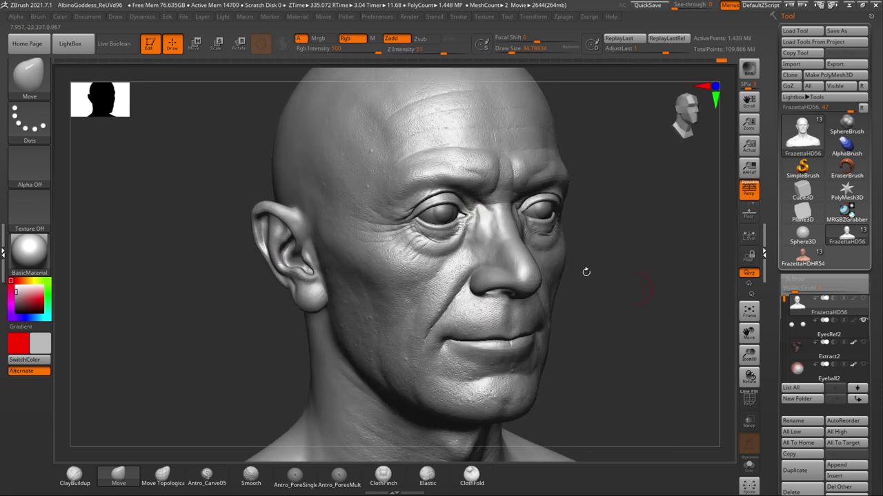
pyautogui.moveTo(480, 223); pyautogui.dragTo(481, 221)
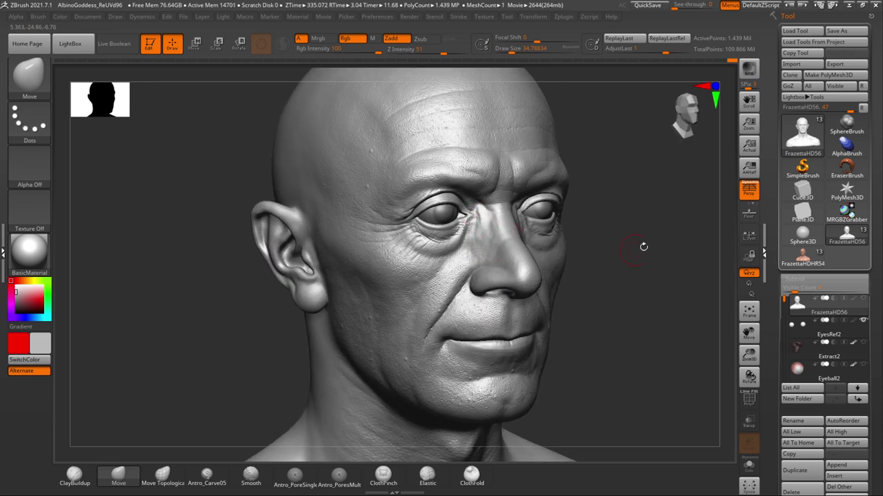
# - Set the Move brush draw size to about 65 and adjust the side of the nose in profile
pyautogui.moveTo(643, 246); pyautogui.dragTo(697, 247)
pyautogui.press('space')
pyautogui.moveTo(469, 252); pyautogui.dragTo(473, 252)
pyautogui.moveTo(492, 251)
pyautogui.mouseDown(button='right')
pyautogui.moveTo(507, 246)
pyautogui.moveTo(331, 239)
pyautogui.mouseUp(button='right')
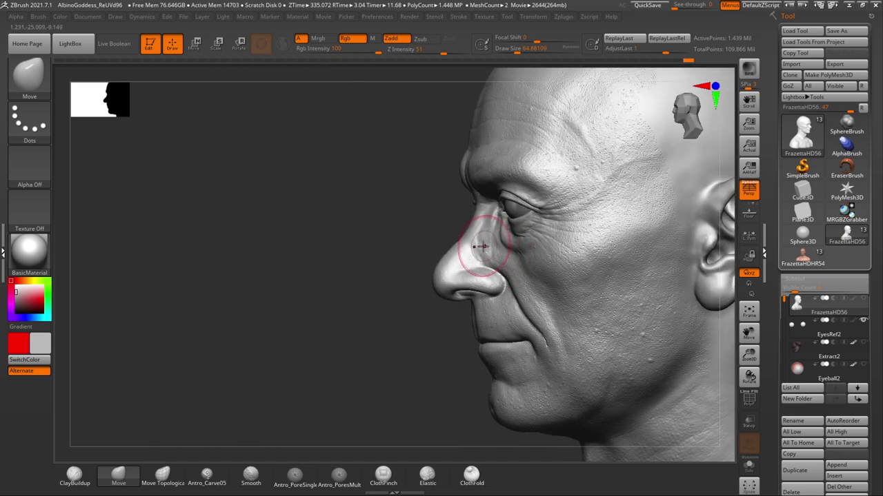
pyautogui.moveTo(367, 258)
pyautogui.mouseDown()
pyautogui.moveTo(631, 266)
pyautogui.moveTo(637, 276)
pyautogui.mouseUp()
pyautogui.keyDown('ctrl'); pyautogui.moveTo(638, 276); pyautogui.dragTo(621, 266, button='right'); pyautogui.keyUp('ctrl')
pyautogui.moveTo(698, 316)
pyautogui.mouseDown(button='right')
pyautogui.moveTo(706, 311)
pyautogui.moveTo(649, 302)
pyautogui.moveTo(591, 273)
pyautogui.mouseUp(button='right')
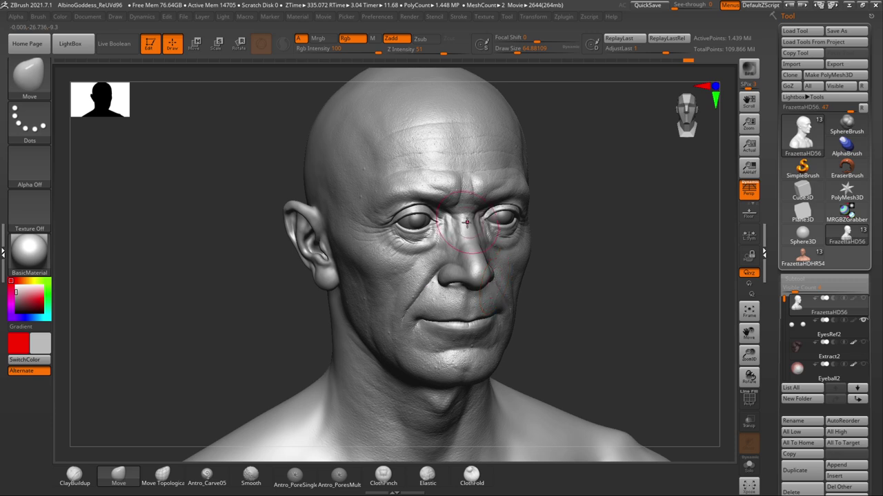
# - Reduce the Move brush draw size to about 37 and reshape the side plane of the nose below the inner eye
pyautogui.press('space')
pyautogui.moveTo(467, 222); pyautogui.dragTo(455, 223)
pyautogui.moveTo(544, 264)
pyautogui.keyDown('alt'); pyautogui.mouseDown()
pyautogui.moveTo(585, 282)
pyautogui.moveTo(568, 276)
pyautogui.mouseUp(); pyautogui.keyUp('alt')
pyautogui.moveTo(565, 244); pyautogui.dragTo(444, 215)
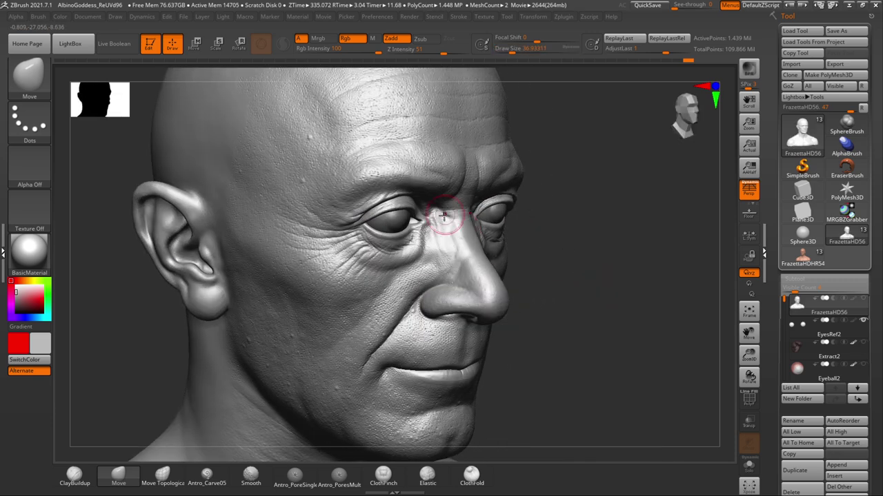
pyautogui.moveTo(436, 252); pyautogui.dragTo(438, 262)
# - Compare the recent Move strokes beside the nose from the front and undo the last of them
pyautogui.moveTo(591, 279); pyautogui.dragTo(522, 276)
pyautogui.keyDown('ctrl'); pyautogui.click(522, 276); pyautogui.keyUp('ctrl')
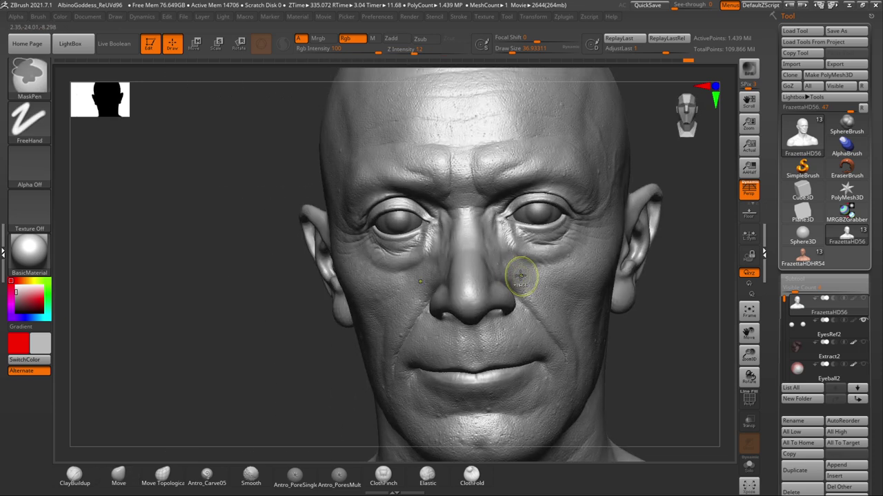
pyautogui.keyDown('ctrl'); pyautogui.click(520, 275); pyautogui.keyUp('ctrl')
pyautogui.keyDown('ctrl'); pyautogui.click(519, 275); pyautogui.keyUp('ctrl')
pyautogui.keyDown('ctrl'); pyautogui.click(520, 276); pyautogui.keyUp('ctrl')
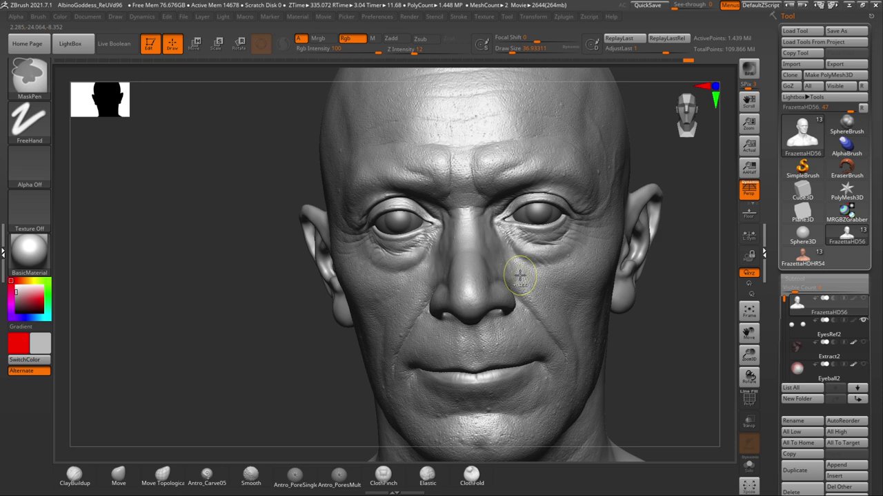
pyautogui.hotkey('ctrl', 'z')
pyautogui.moveTo(632, 329); pyautogui.dragTo(660, 339)
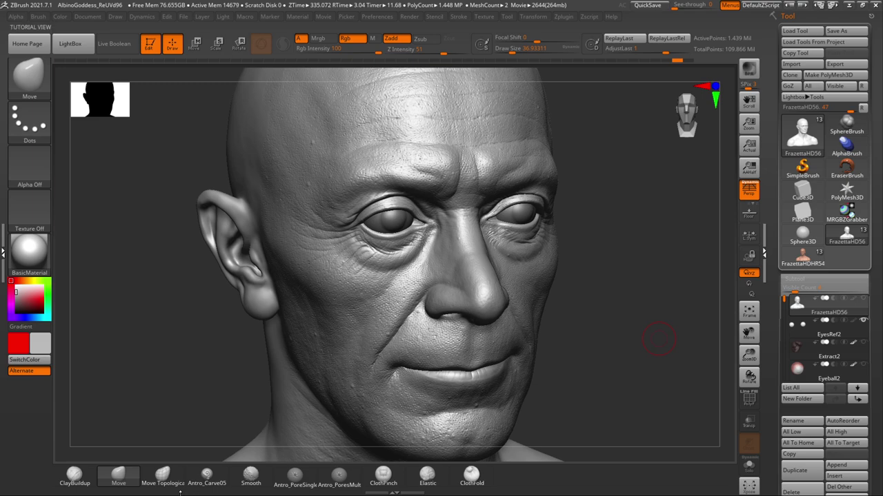
# - Switch to the Flatten brush, enlarge its draw size, and flatten the side plane of the nose from bridge to wing
pyautogui.press('b')
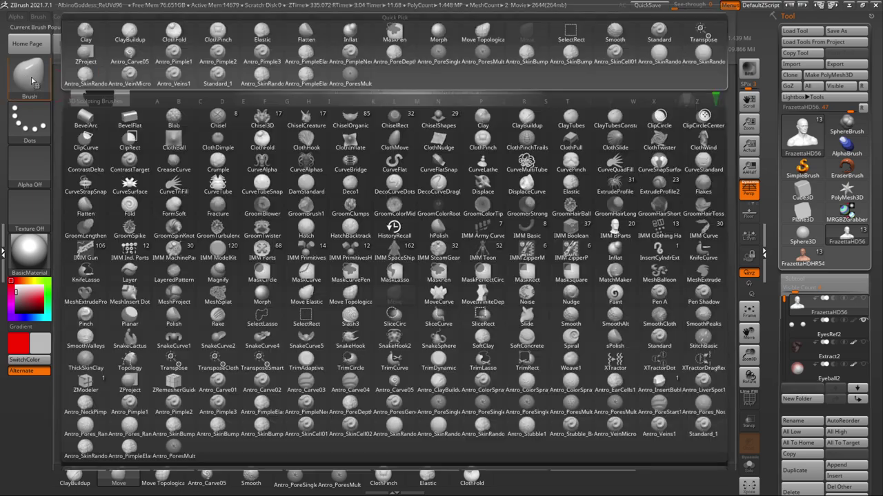
pyautogui.press('f')
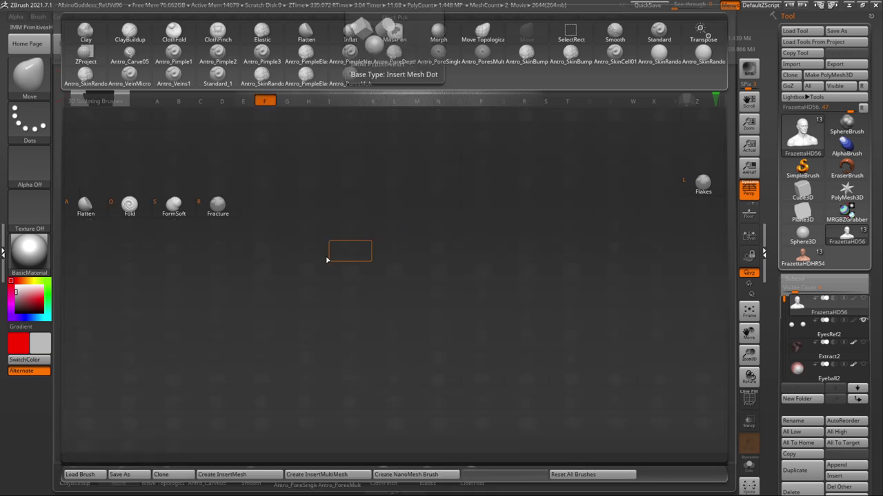
pyautogui.press('l')
pyautogui.moveTo(595, 259); pyautogui.dragTo(604, 251)
pyautogui.press('space')
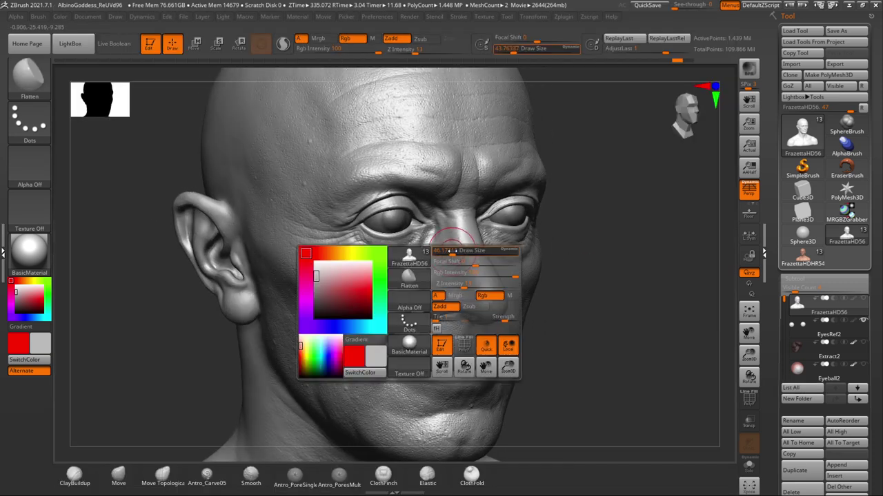
pyautogui.moveTo(452, 252); pyautogui.dragTo(457, 252)
pyautogui.moveTo(567, 249); pyautogui.dragTo(579, 246)
pyautogui.moveTo(447, 243); pyautogui.dragTo(458, 298)
pyautogui.moveTo(573, 268)
pyautogui.mouseDown()
pyautogui.moveTo(469, 258)
pyautogui.moveTo(491, 274)
pyautogui.mouseUp()
pyautogui.moveTo(337, 376); pyautogui.dragTo(429, 367)
# - Reduce the Flatten brush draw size to about 39, then flatten and smooth the cheek beside the nose wing
pyautogui.press('space')
pyautogui.moveTo(440, 256); pyautogui.dragTo(429, 266)
pyautogui.moveTo(611, 269); pyautogui.dragTo(577, 283)
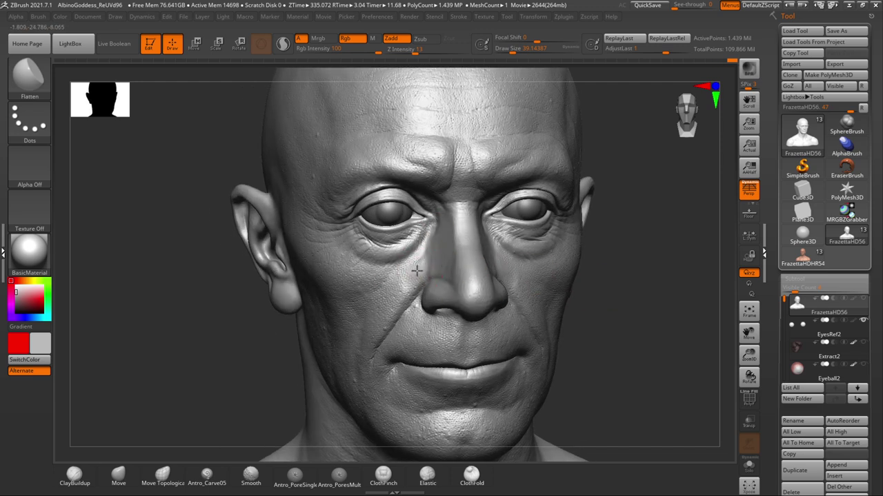
pyautogui.keyDown('shift'); pyautogui.moveTo(418, 276); pyautogui.dragTo(408, 275); pyautogui.keyUp('shift')
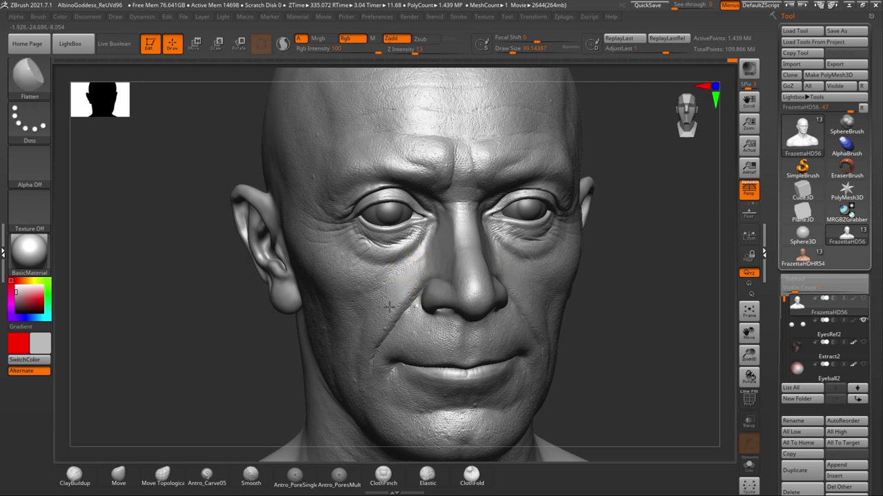
pyautogui.moveTo(452, 258); pyautogui.dragTo(584, 268, button='right')
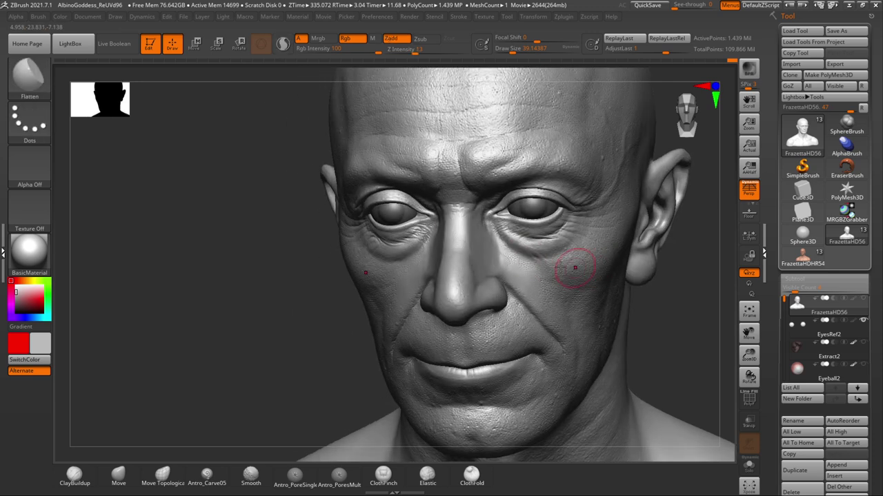
# - Flatten the top plane of the nose along the bridge down towards the tip with the Flatten brush
pyautogui.moveTo(619, 321)
pyautogui.mouseDown()
pyautogui.moveTo(681, 321)
pyautogui.moveTo(642, 321)
pyautogui.mouseUp()
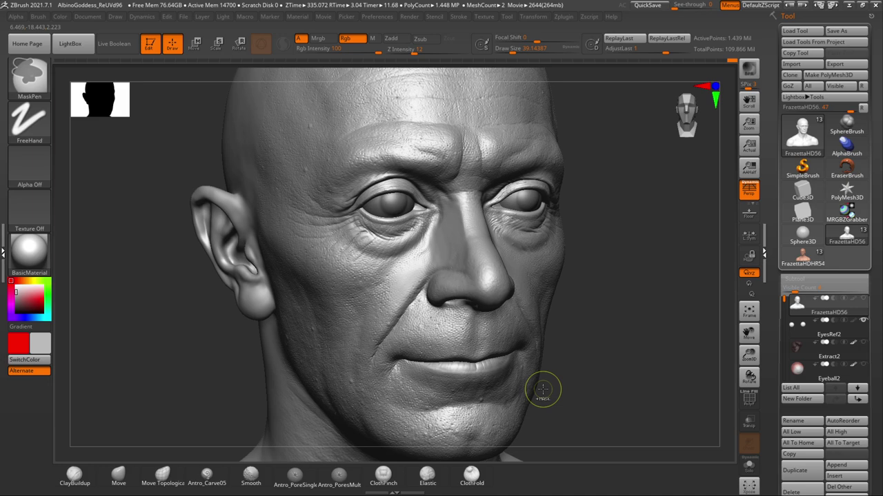
pyautogui.moveTo(480, 228); pyautogui.dragTo(474, 225)
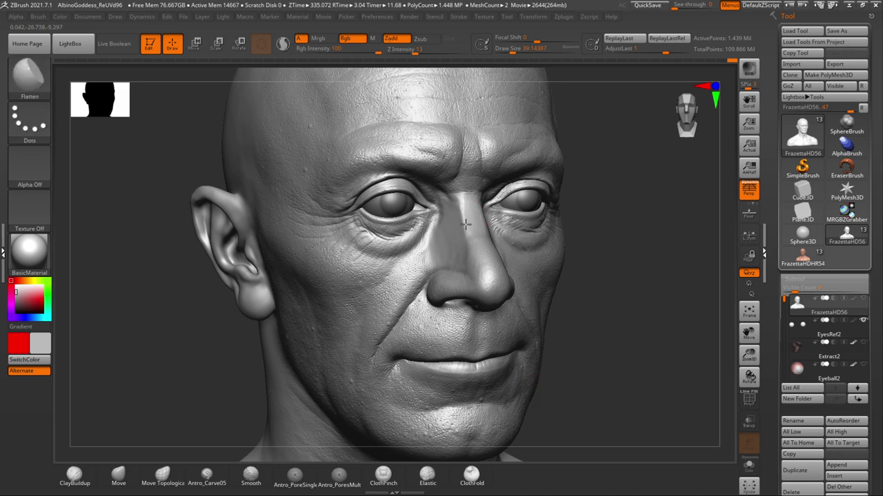
pyautogui.moveTo(610, 311)
pyautogui.mouseDown()
pyautogui.moveTo(631, 316)
pyautogui.moveTo(612, 318)
pyautogui.mouseUp()
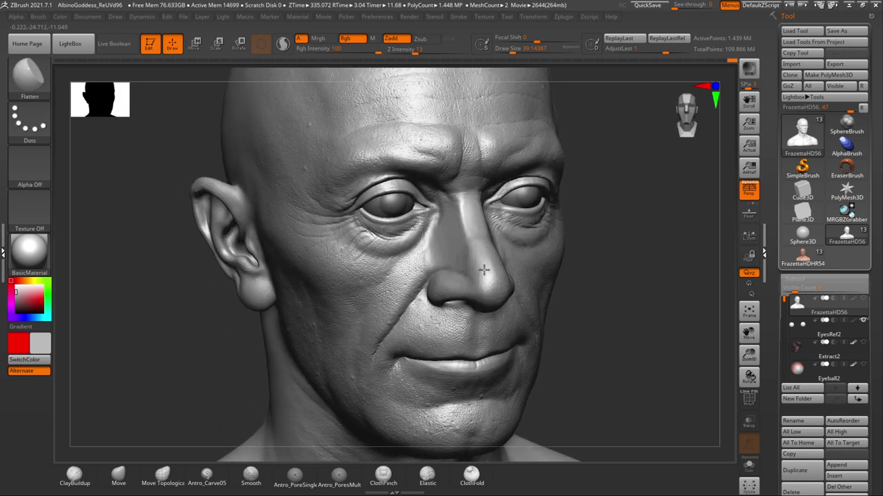
pyautogui.moveTo(611, 293); pyautogui.dragTo(496, 260, button='right')
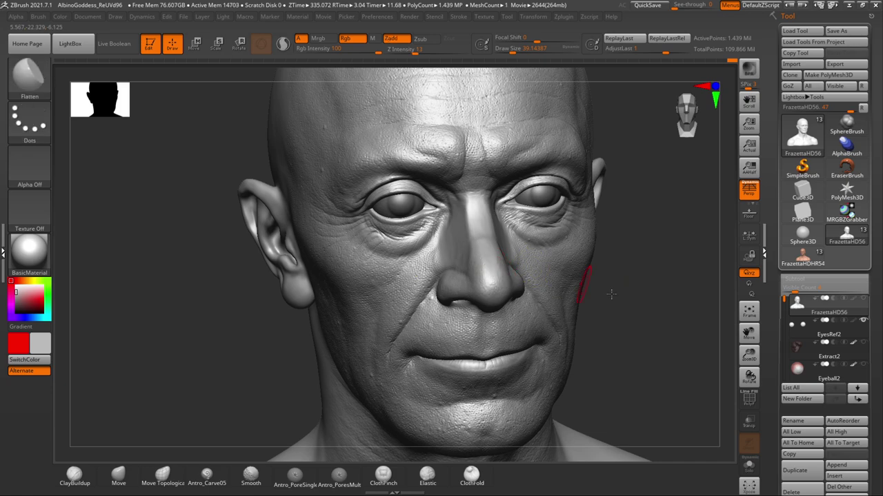
pyautogui.moveTo(642, 298); pyautogui.dragTo(603, 307)
# - Flatten the underside of the nose tip and the plane leading to the nose wing, working from low angles
pyautogui.moveTo(274, 364)
pyautogui.mouseDown()
pyautogui.moveTo(272, 335)
pyautogui.moveTo(282, 353)
pyautogui.mouseUp()
pyautogui.press('space')
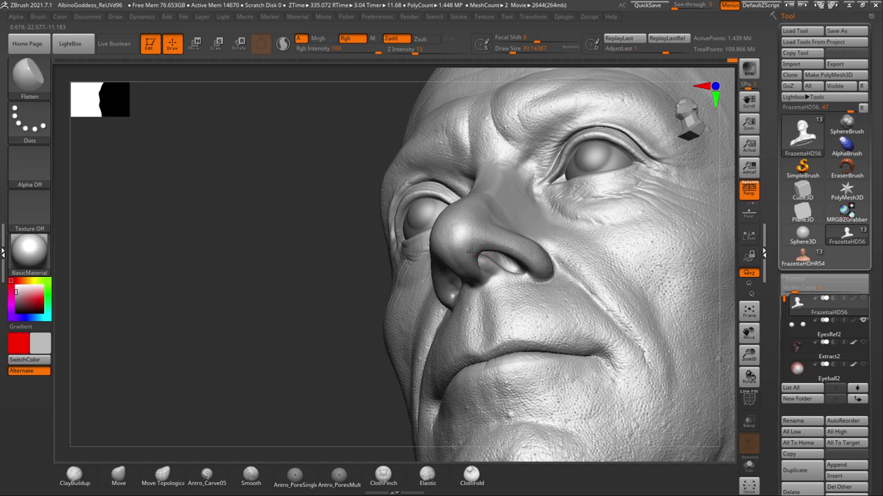
pyautogui.moveTo(354, 344); pyautogui.dragTo(363, 351)
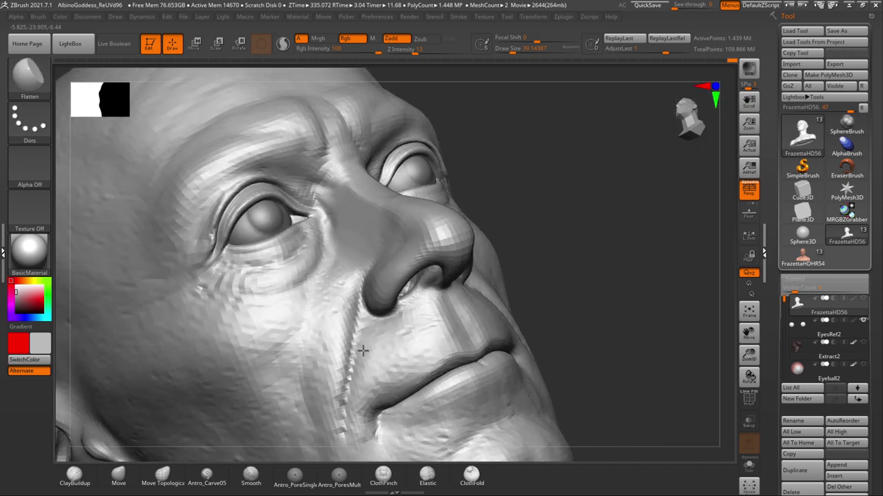
pyautogui.moveTo(531, 238); pyautogui.dragTo(549, 233)
pyautogui.moveTo(540, 242); pyautogui.dragTo(605, 215, button='right')
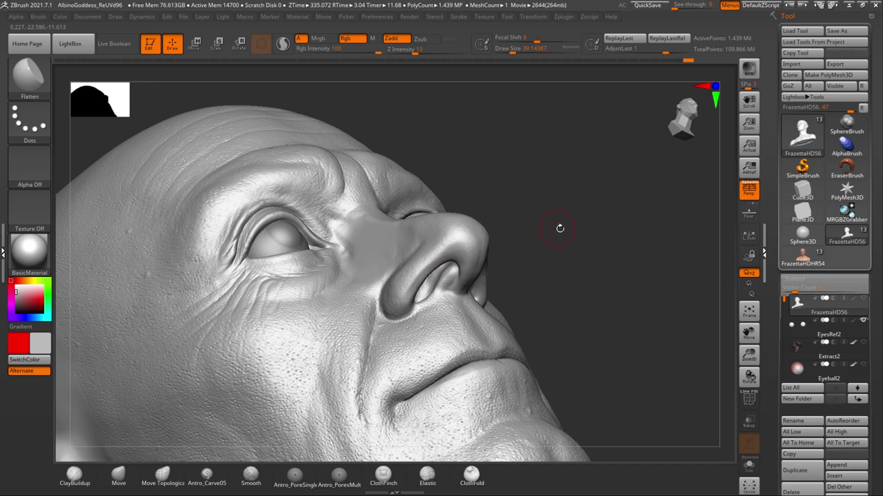
pyautogui.moveTo(560, 228); pyautogui.dragTo(511, 255)
pyautogui.moveTo(386, 228); pyautogui.dragTo(482, 242)
# - Define the front and side planes of the nose tip with the Flatten brush, checking them from both sides
pyautogui.moveTo(669, 229); pyautogui.dragTo(676, 237)
pyautogui.moveTo(676, 237); pyautogui.dragTo(647, 242, button='right')
pyautogui.moveTo(618, 241)
pyautogui.mouseDown()
pyautogui.moveTo(606, 259)
pyautogui.moveTo(590, 230)
pyautogui.moveTo(578, 232)
pyautogui.mouseUp()
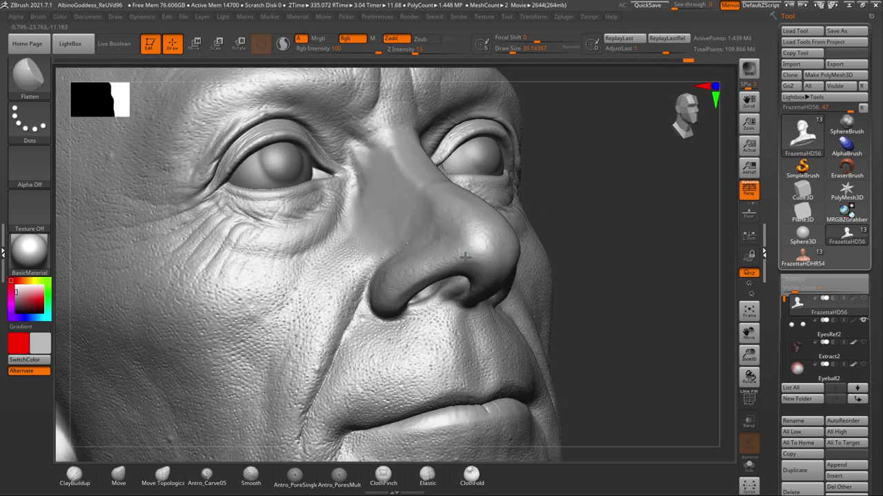
pyautogui.moveTo(628, 230); pyautogui.dragTo(529, 238)
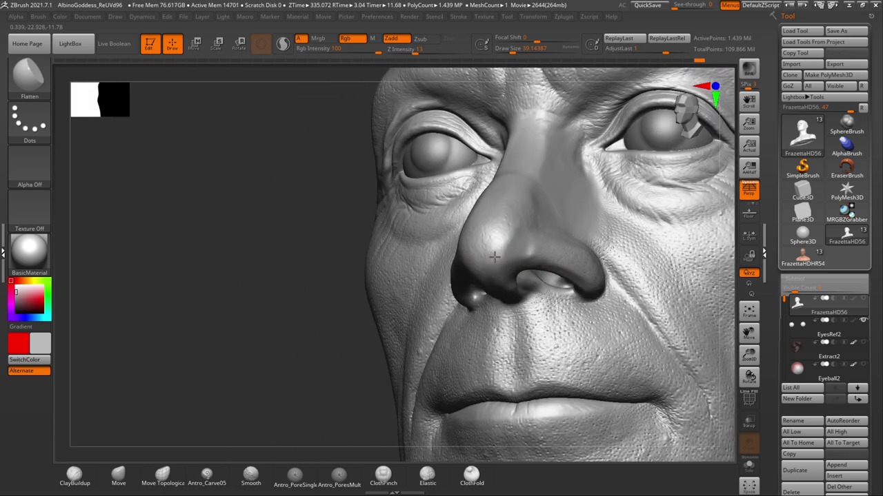
pyautogui.moveTo(305, 354); pyautogui.dragTo(359, 343)
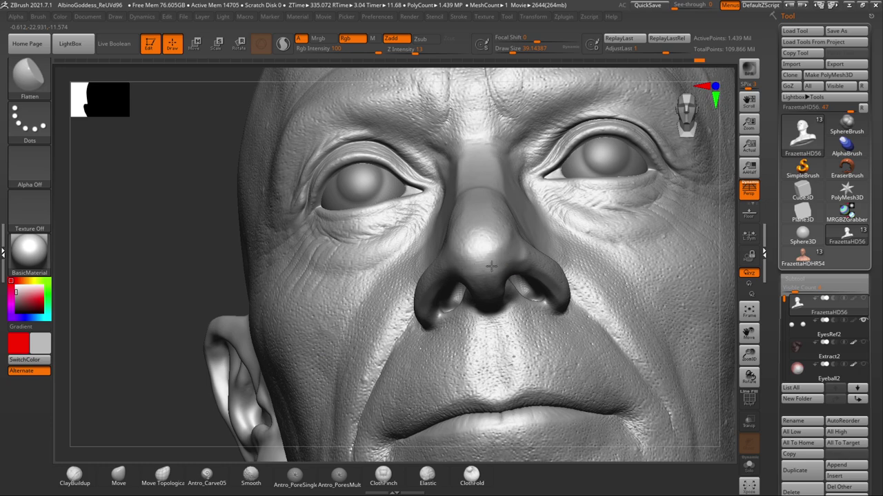
pyautogui.moveTo(171, 286); pyautogui.dragTo(177, 322)
pyautogui.moveTo(727, 373)
pyautogui.keyDown('alt'); pyautogui.mouseDown()
pyautogui.moveTo(701, 323)
pyautogui.moveTo(678, 349)
pyautogui.moveTo(680, 360)
pyautogui.moveTo(713, 364)
pyautogui.mouseUp(); pyautogui.keyUp('alt')
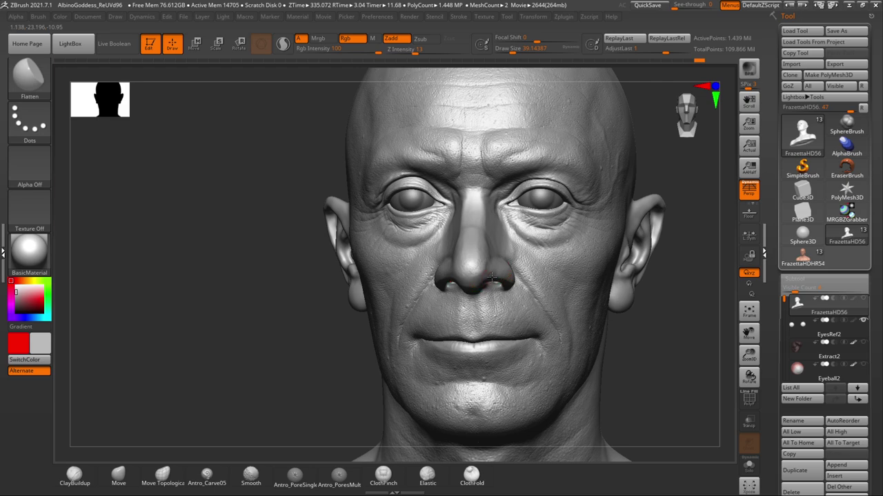
# - Compare the nose's side plane through the undo history and turn off the polypaint display of the FrazettaHD56 subtool
pyautogui.moveTo(636, 308); pyautogui.dragTo(652, 326)
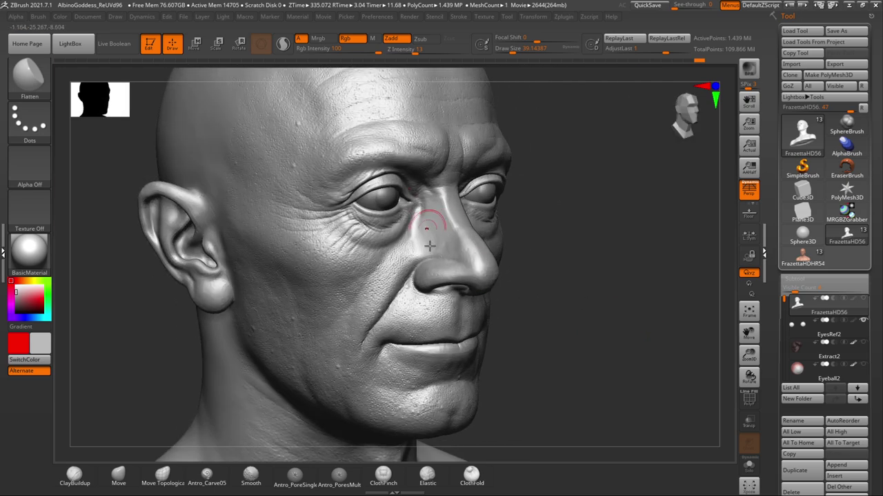
pyautogui.moveTo(594, 312); pyautogui.dragTo(644, 331)
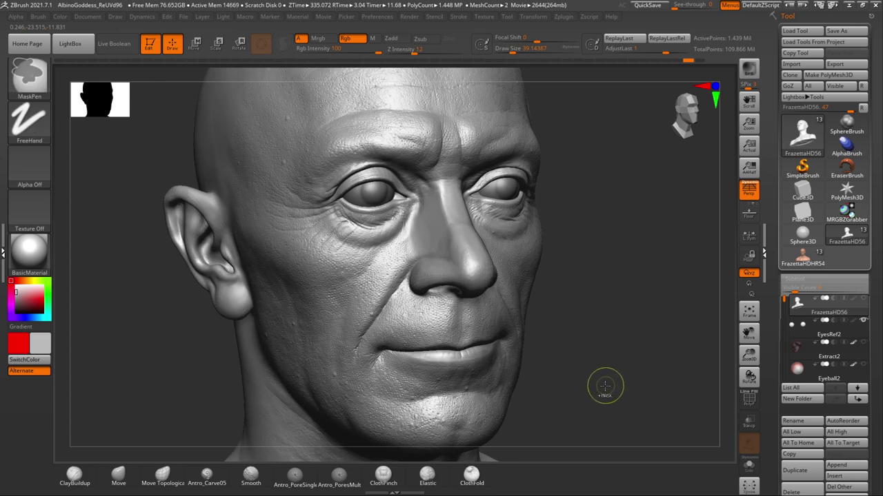
pyautogui.hotkey('ctrl', 'z')
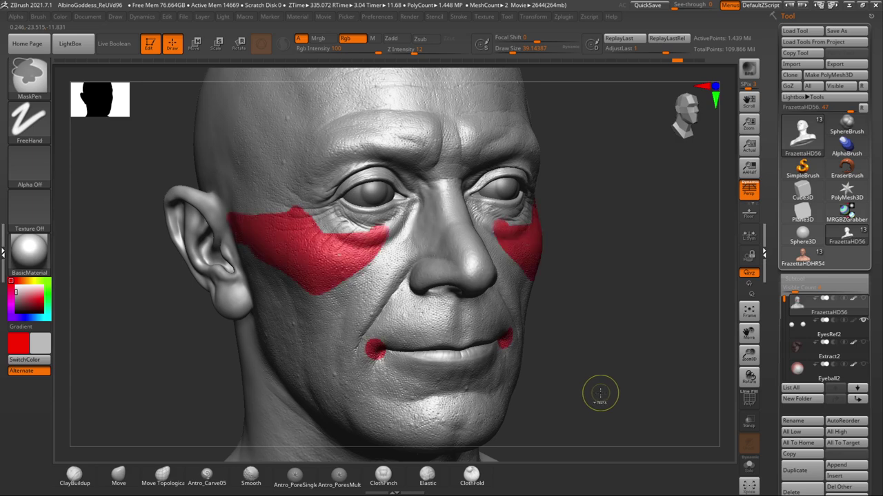
pyautogui.click(853, 302)
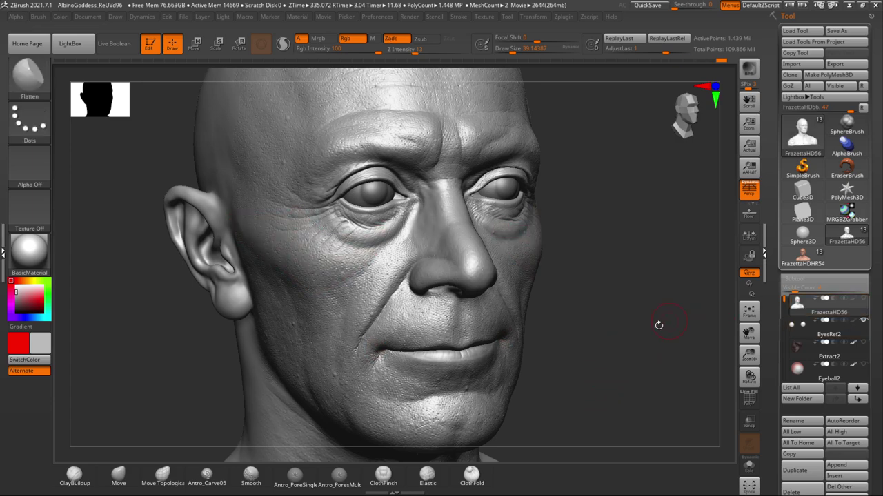
# - Review the whole head, then switch to the Move brush and drop the mesh to a lower subdivision level
pyautogui.moveTo(658, 325); pyautogui.dragTo(595, 329)
pyautogui.moveTo(694, 384)
pyautogui.keyDown('alt'); pyautogui.mouseDown()
pyautogui.moveTo(645, 355)
pyautogui.moveTo(641, 329)
pyautogui.moveTo(607, 302)
pyautogui.moveTo(635, 334)
pyautogui.moveTo(610, 338)
pyautogui.mouseUp(); pyautogui.keyUp('alt')
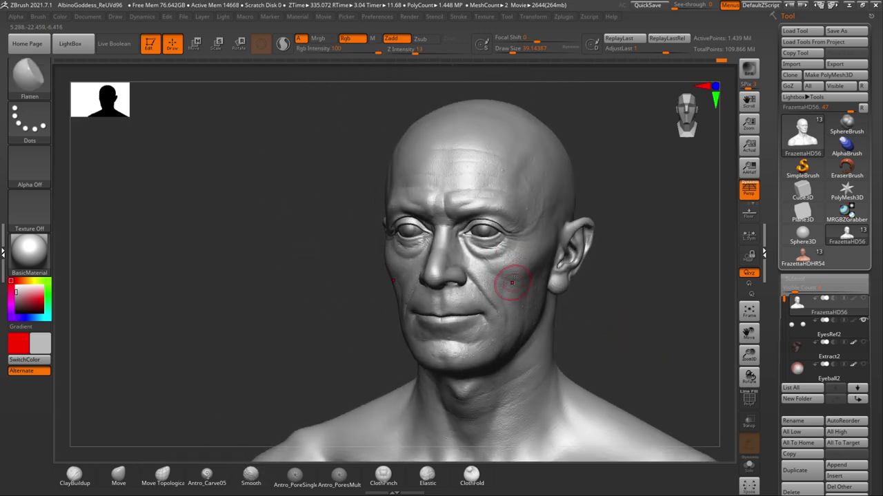
pyautogui.moveTo(617, 259); pyautogui.dragTo(619, 254)
pyautogui.moveTo(576, 200); pyautogui.dragTo(599, 262)
pyautogui.moveTo(687, 254); pyautogui.dragTo(662, 265)
pyautogui.click(121, 481)
pyautogui.moveTo(615, 292)
pyautogui.mouseDown()
pyautogui.moveTo(605, 313)
pyautogui.moveTo(609, 304)
pyautogui.moveTo(662, 332)
pyautogui.mouseUp()
pyautogui.hotkey('shift', 'd')
# - Set the Move brush draw size to about 71 and reshape the brow ridge and the forehead above it
pyautogui.press('space')
pyautogui.moveTo(610, 281)
pyautogui.keyDown('alt'); pyautogui.mouseDown()
pyautogui.moveTo(619, 294)
pyautogui.moveTo(652, 301)
pyautogui.moveTo(646, 296)
pyautogui.mouseUp(); pyautogui.keyUp('alt')
pyautogui.press('space')
pyautogui.moveTo(426, 222); pyautogui.dragTo(422, 221)
pyautogui.moveTo(639, 260); pyautogui.dragTo(628, 258)
pyautogui.press('space')
pyautogui.moveTo(422, 226); pyautogui.dragTo(423, 222)
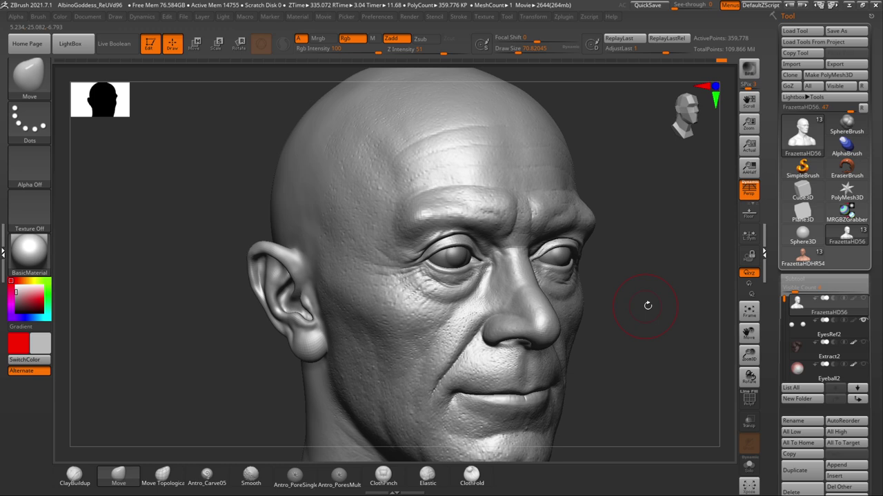
pyautogui.moveTo(658, 304); pyautogui.dragTo(644, 304)
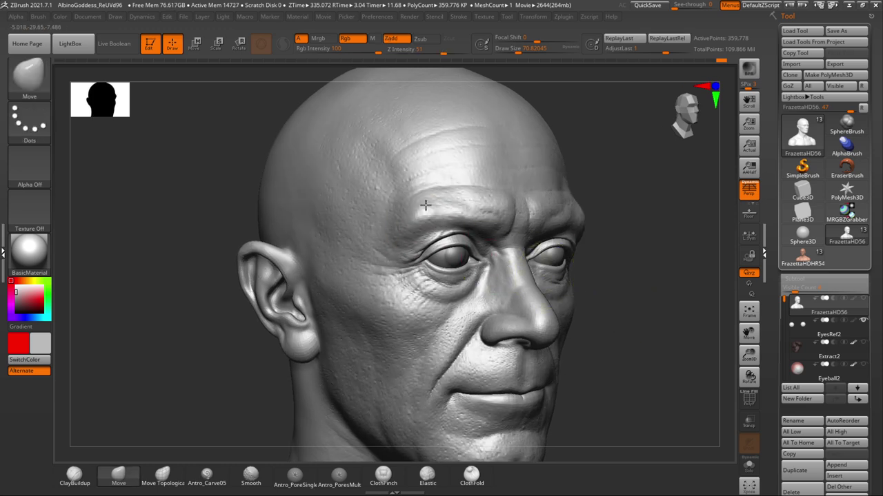
pyautogui.moveTo(654, 276); pyautogui.dragTo(629, 272)
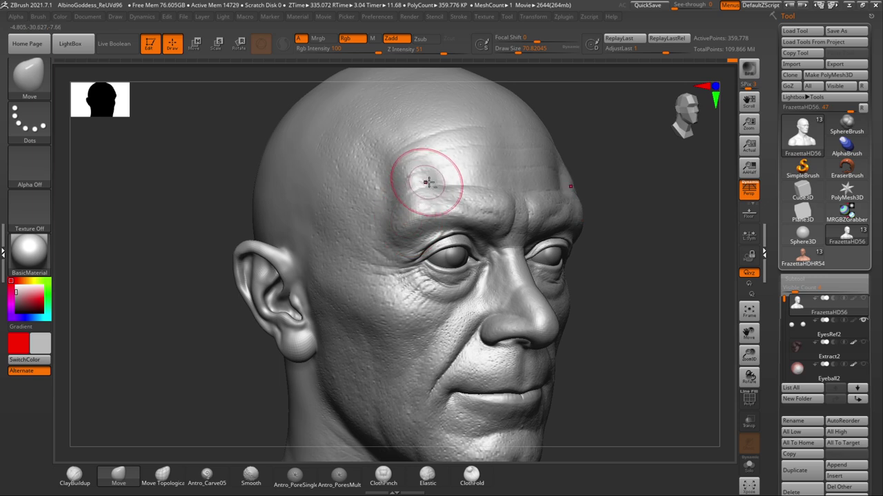
pyautogui.moveTo(648, 274); pyautogui.dragTo(628, 278)
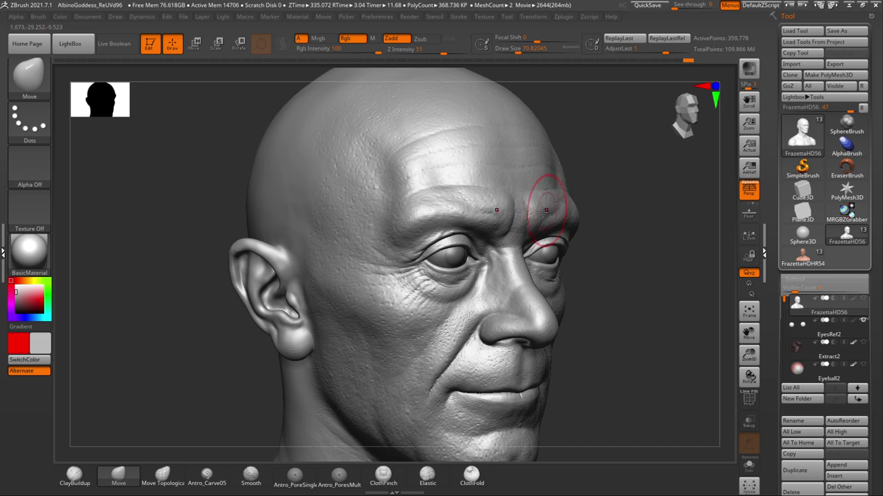
pyautogui.moveTo(476, 185); pyautogui.dragTo(483, 197)
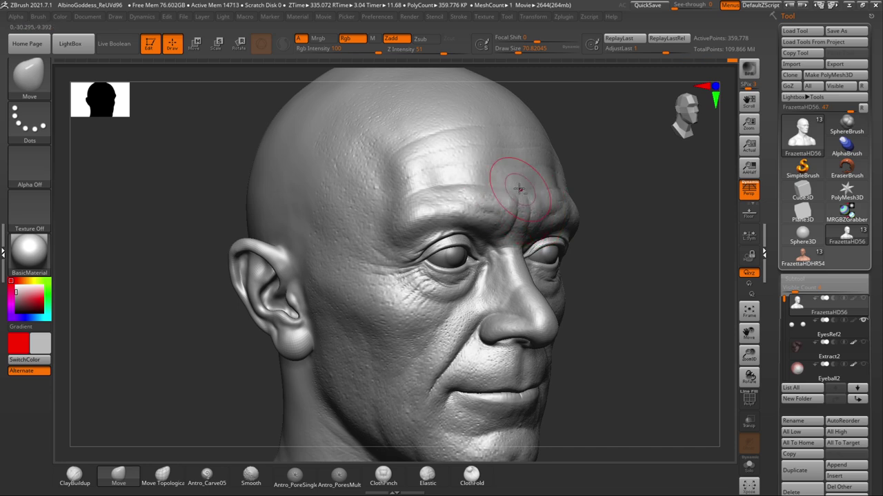
pyautogui.moveTo(646, 275)
pyautogui.mouseDown()
pyautogui.moveTo(635, 288)
pyautogui.moveTo(665, 299)
pyautogui.mouseUp()
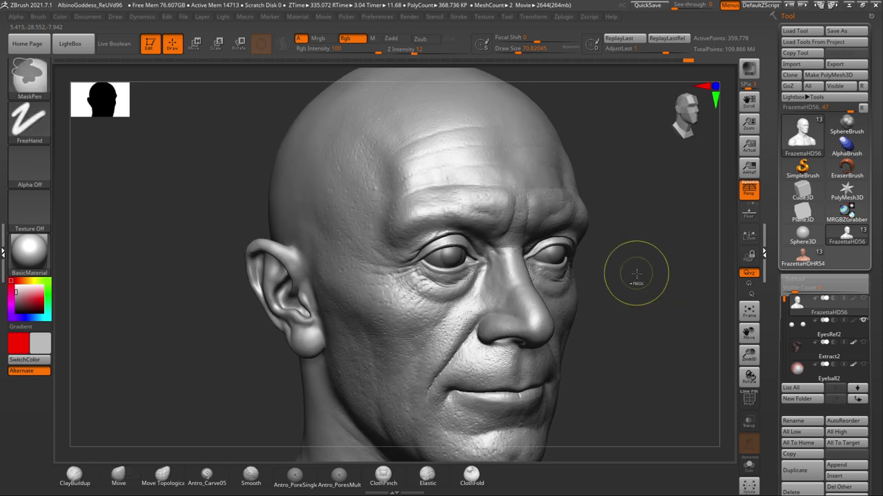
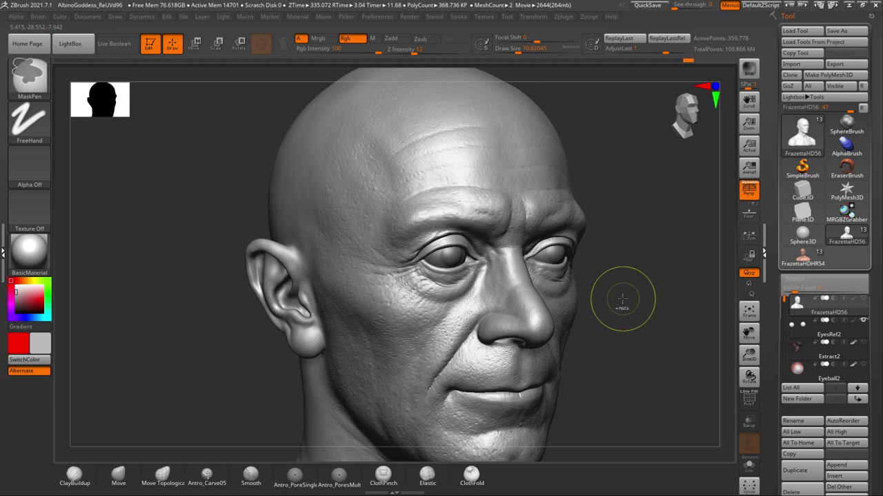
# - Reduce the Move draw size to about 65 and try reshaping the brow ridge and the fold beside the mouth
pyautogui.moveTo(635, 251)
pyautogui.mouseDown()
pyautogui.moveTo(658, 240)
pyautogui.moveTo(653, 258)
pyautogui.mouseUp()
pyautogui.press('space')
pyautogui.moveTo(549, 247); pyautogui.dragTo(548, 249)
pyautogui.moveTo(632, 250); pyautogui.dragTo(627, 257)
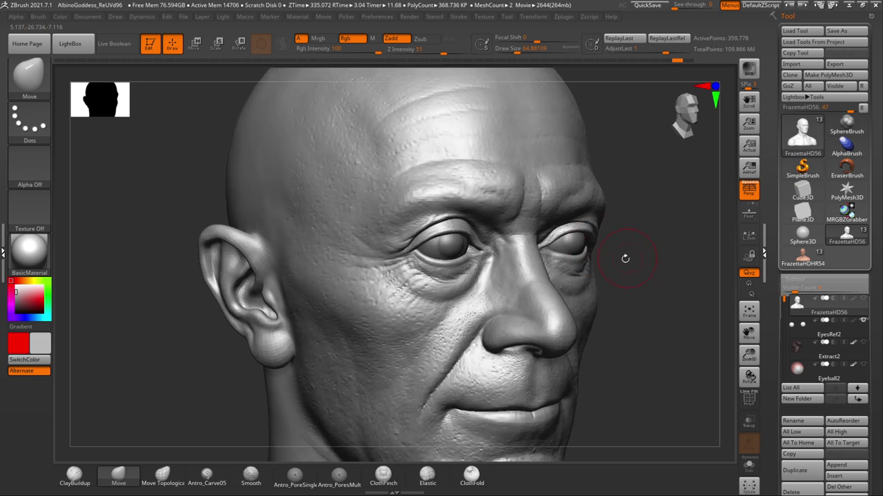
pyautogui.moveTo(404, 204)
pyautogui.mouseDown()
pyautogui.moveTo(397, 209)
pyautogui.moveTo(447, 194)
pyautogui.mouseUp()
pyautogui.moveTo(433, 406); pyautogui.dragTo(426, 414)
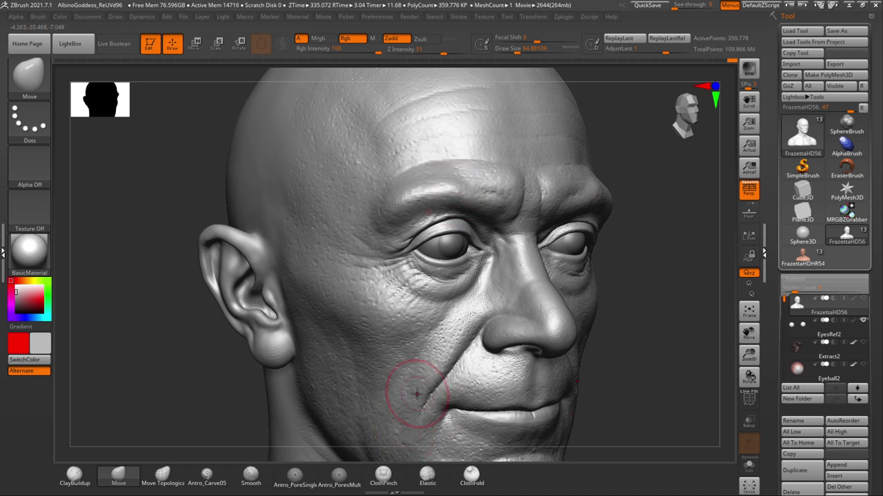
# - Undo the last Move strokes on the brow ridge and mouth fold, and check the face from three-quarter angles
pyautogui.hotkey('ctrl', 'z')
pyautogui.hotkey('ctrl', 'z')
pyautogui.hotkey('ctrl', 'z')
pyautogui.hotkey('ctrl', 'z')
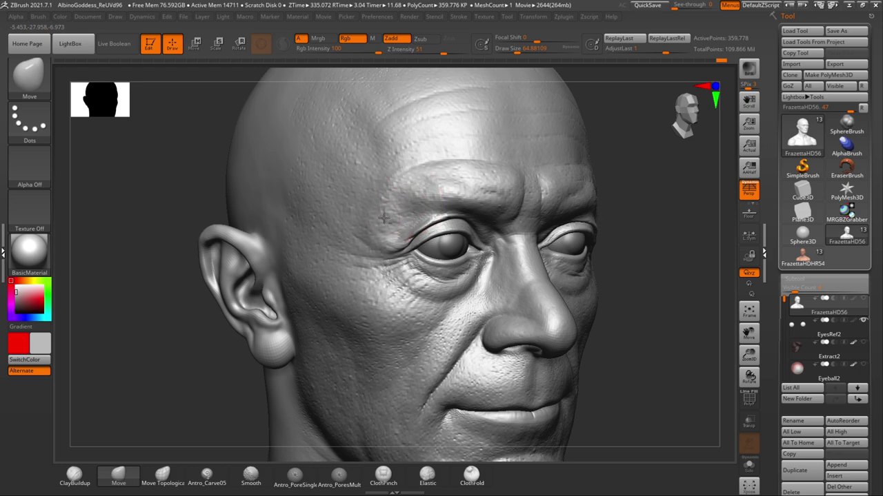
pyautogui.moveTo(648, 281); pyautogui.dragTo(569, 294)
pyautogui.moveTo(352, 394)
pyautogui.mouseDown()
pyautogui.moveTo(329, 380)
pyautogui.moveTo(475, 356)
pyautogui.mouseUp()
pyautogui.hotkey('ctrl', 'z')
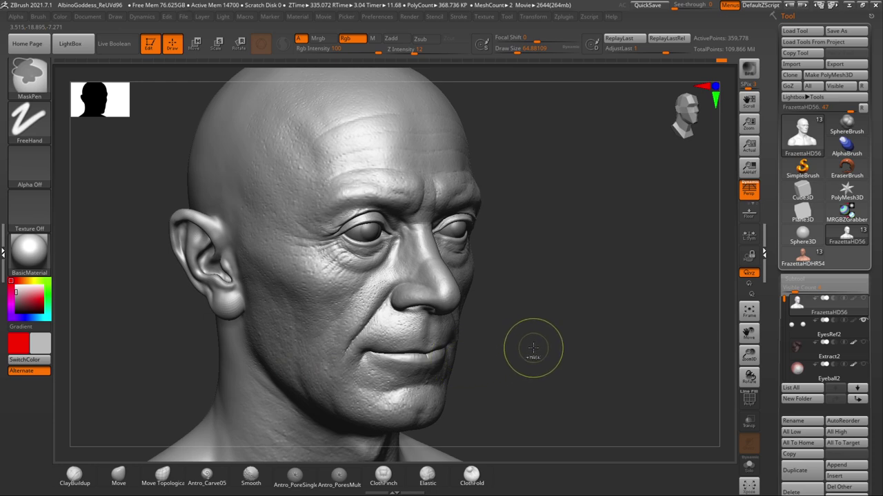
pyautogui.moveTo(540, 345)
pyautogui.keyDown('alt'); pyautogui.mouseDown()
pyautogui.moveTo(577, 345)
pyautogui.moveTo(512, 341)
pyautogui.mouseUp(); pyautogui.keyUp('alt')
pyautogui.moveTo(257, 379)
pyautogui.mouseDown()
pyautogui.moveTo(282, 412)
pyautogui.moveTo(271, 364)
pyautogui.moveTo(305, 400)
pyautogui.moveTo(283, 340)
pyautogui.moveTo(292, 335)
pyautogui.moveTo(285, 351)
pyautogui.moveTo(292, 355)
pyautogui.mouseUp()
# - Return to the higher subdivision level, set the Move draw size to about 62, and reshape the outer brow and temple
pyautogui.press('d')
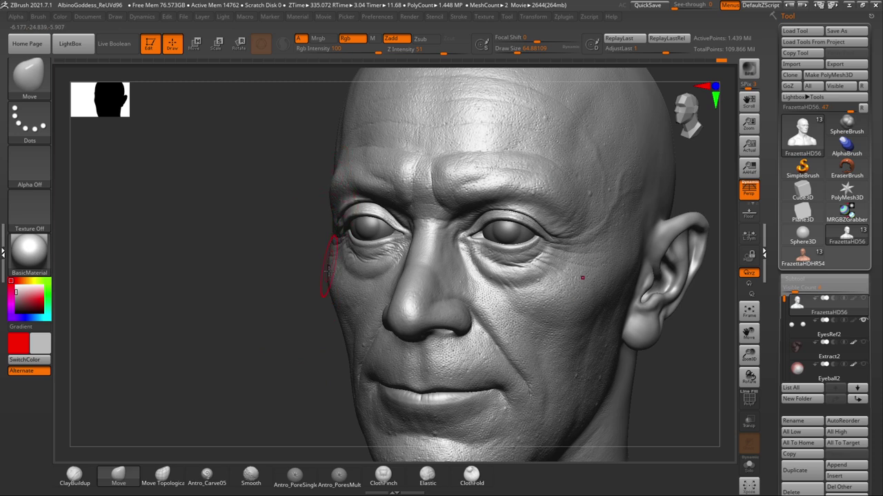
pyautogui.press('space')
pyautogui.moveTo(473, 267); pyautogui.dragTo(477, 267)
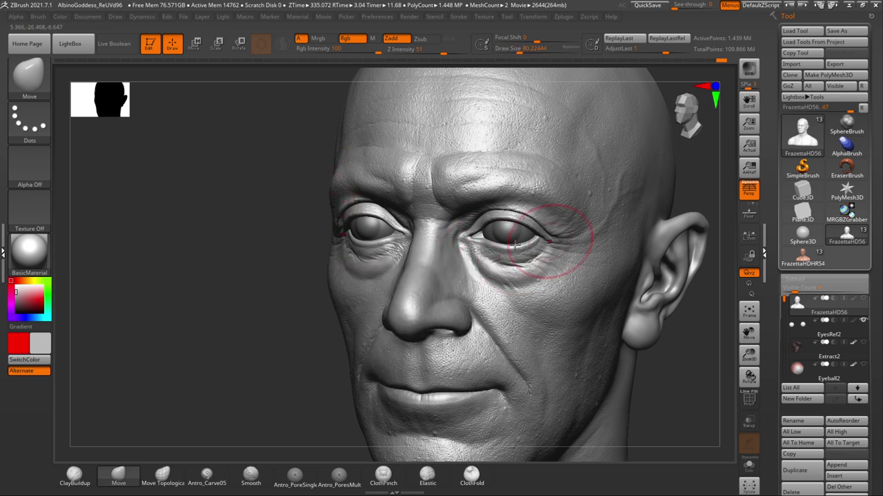
pyautogui.press('space')
pyautogui.moveTo(581, 216); pyautogui.dragTo(578, 216)
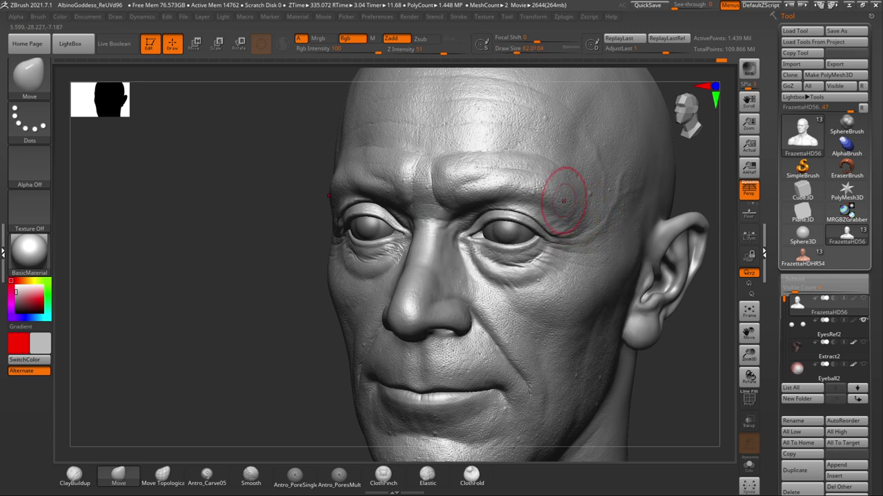
pyautogui.moveTo(587, 251)
pyautogui.mouseDown()
pyautogui.moveTo(579, 250)
pyautogui.moveTo(593, 242)
pyautogui.moveTo(567, 244)
pyautogui.moveTo(618, 228)
pyautogui.mouseUp()
# - Enlarge the Move draw size to about 90, reshape the area between temple and ear, and compare the strokes with undo
pyautogui.press('space')
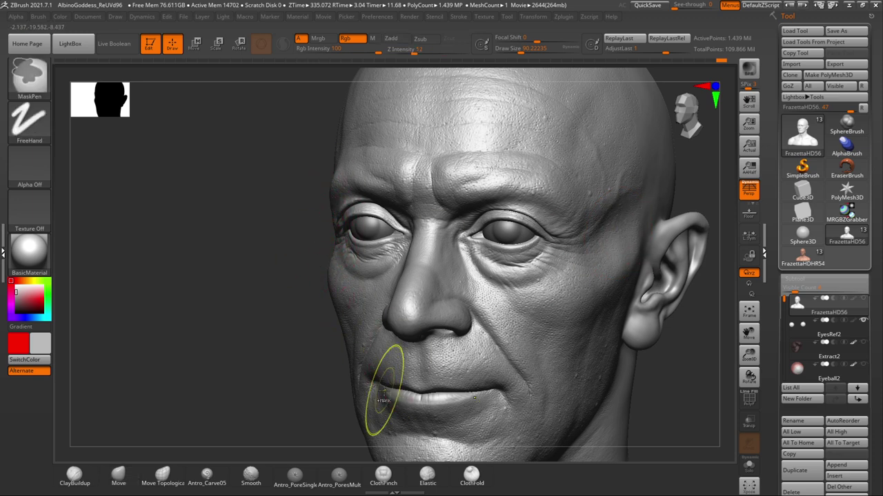
pyautogui.hotkey('ctrl', 'z')
pyautogui.hotkey('ctrl', 'z')
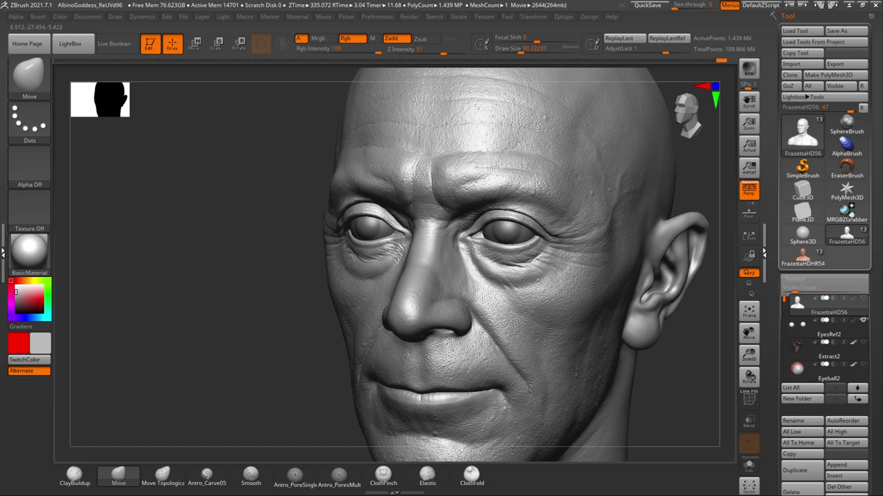
pyautogui.moveTo(219, 332); pyautogui.dragTo(285, 337)
pyautogui.moveTo(627, 224); pyautogui.dragTo(521, 247)
pyautogui.press('ctrl')
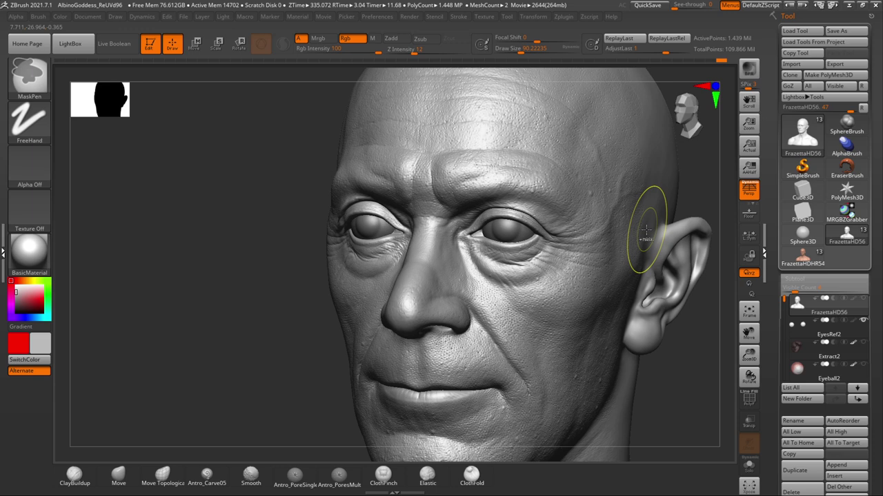
pyautogui.hotkey('ctrl', 'z')
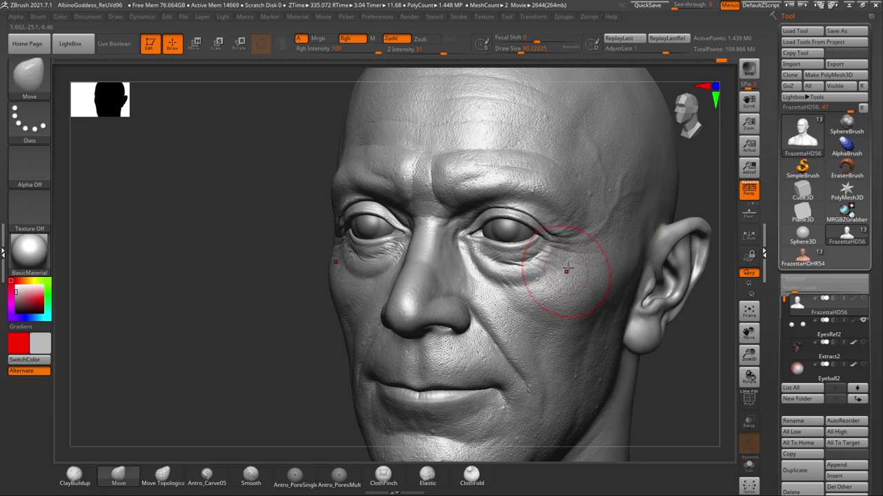
# - Reduce the Move draw size to about 44, then about 35, and refine the outer brow and upper eyelid fold
pyautogui.moveTo(275, 388); pyautogui.dragTo(291, 379)
pyautogui.press('space')
pyautogui.moveTo(560, 233); pyautogui.dragTo(551, 233)
pyautogui.moveTo(691, 195); pyautogui.dragTo(664, 207)
pyautogui.press('space')
pyautogui.moveTo(539, 230); pyautogui.dragTo(531, 230)
pyautogui.press('space')
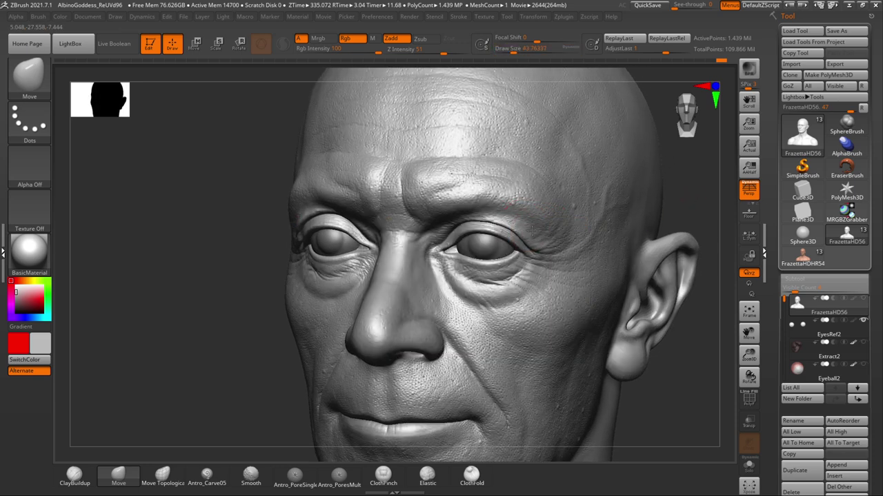
pyautogui.moveTo(515, 222); pyautogui.dragTo(509, 218)
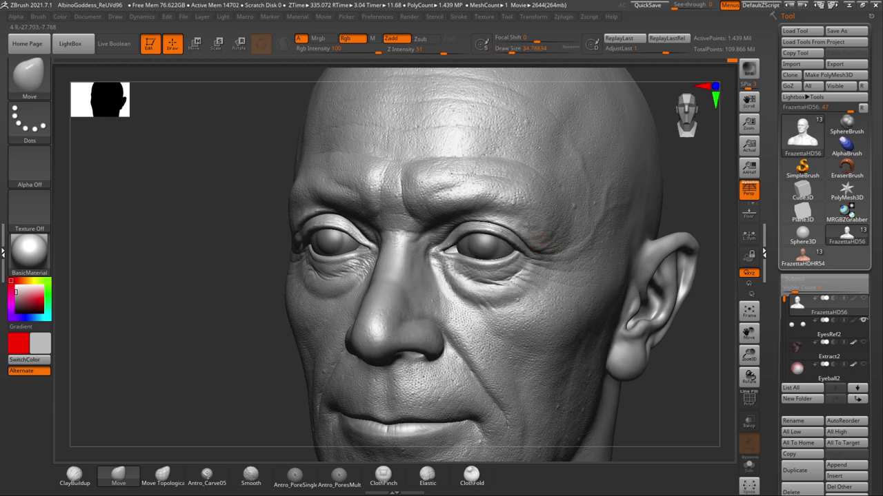
# - Check the face from several angles, compare it with earlier undo states, and hide the head's polypaint
pyautogui.moveTo(696, 209); pyautogui.dragTo(720, 211)
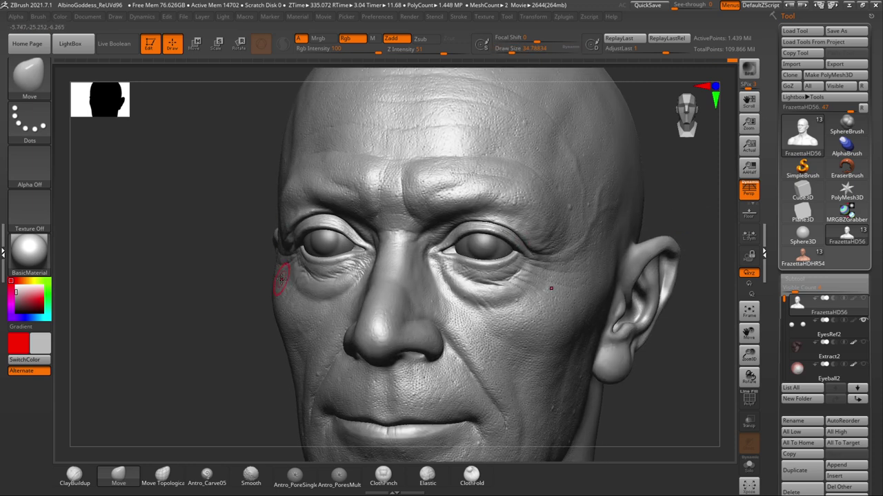
pyautogui.moveTo(242, 338)
pyautogui.mouseDown()
pyautogui.moveTo(260, 301)
pyautogui.moveTo(238, 329)
pyautogui.moveTo(316, 365)
pyautogui.moveTo(286, 374)
pyautogui.moveTo(280, 393)
pyautogui.mouseUp()
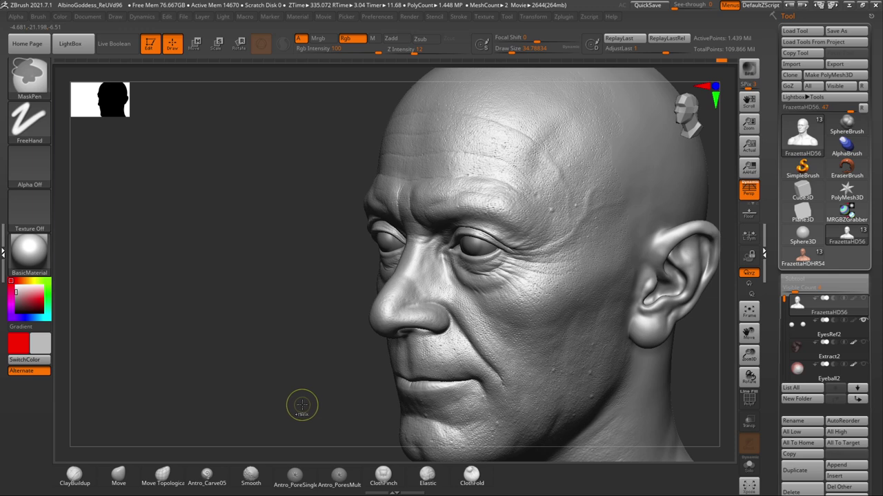
pyautogui.moveTo(300, 396); pyautogui.dragTo(309, 395)
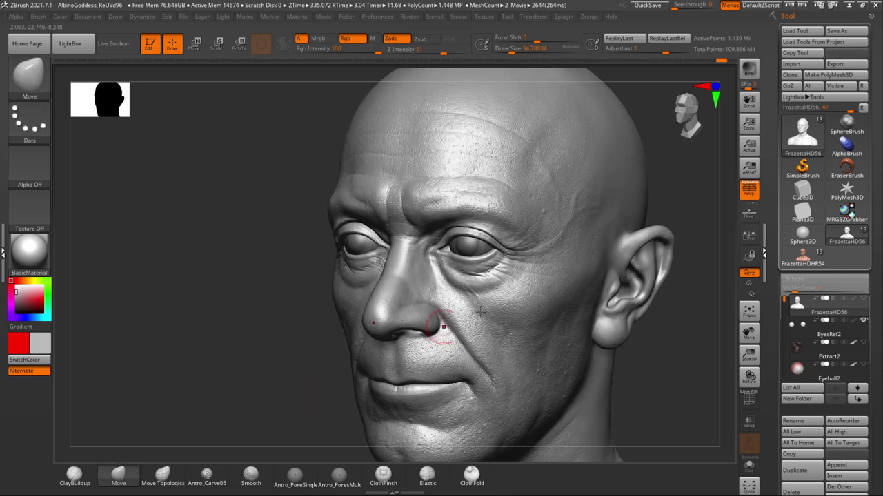
pyautogui.moveTo(660, 336)
pyautogui.mouseDown()
pyautogui.moveTo(680, 347)
pyautogui.moveTo(662, 346)
pyautogui.mouseUp()
pyautogui.hotkey('ctrl', 'z')
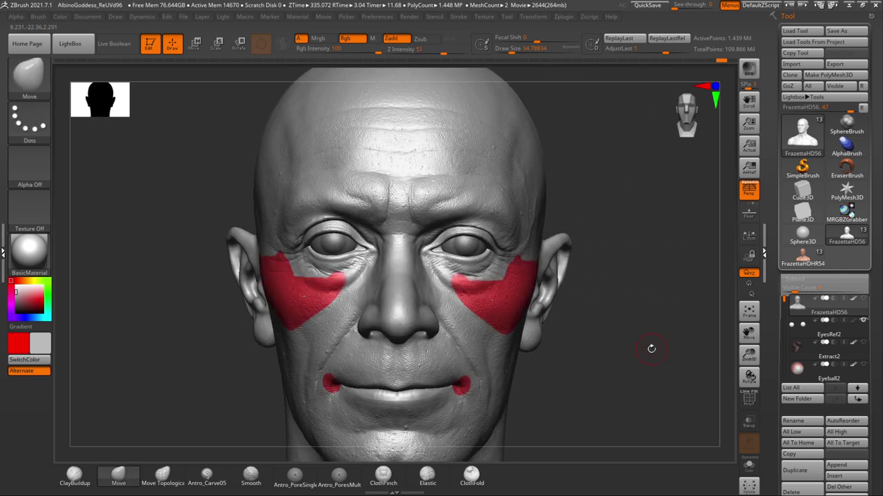
pyautogui.click(853, 300)
pyautogui.moveTo(674, 327)
pyautogui.mouseDown()
pyautogui.moveTo(630, 329)
pyautogui.moveTo(648, 328)
pyautogui.moveTo(642, 322)
pyautogui.mouseUp()
pyautogui.moveTo(626, 361); pyautogui.dragTo(618, 361)
# - Enlarge the Move draw size to about 62 and reshape the outer brow and lower forehead
pyautogui.press('space')
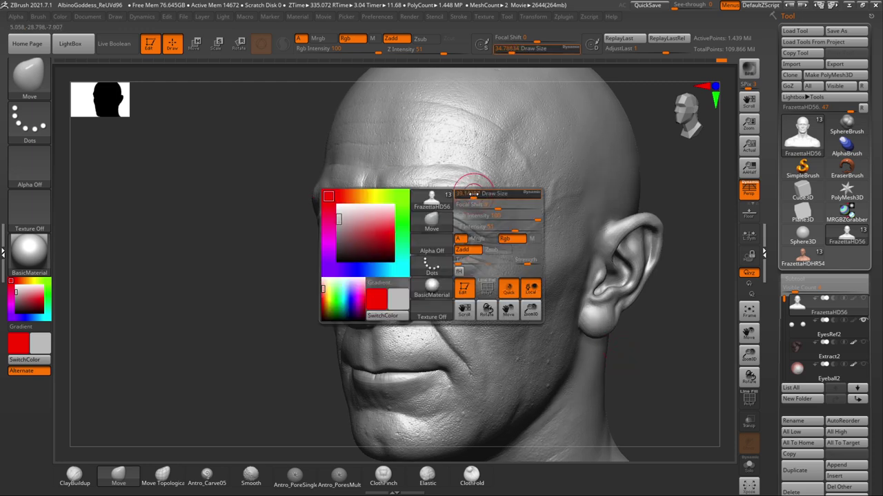
pyautogui.moveTo(473, 193); pyautogui.dragTo(471, 193)
pyautogui.press('shift')
pyautogui.press('shift')
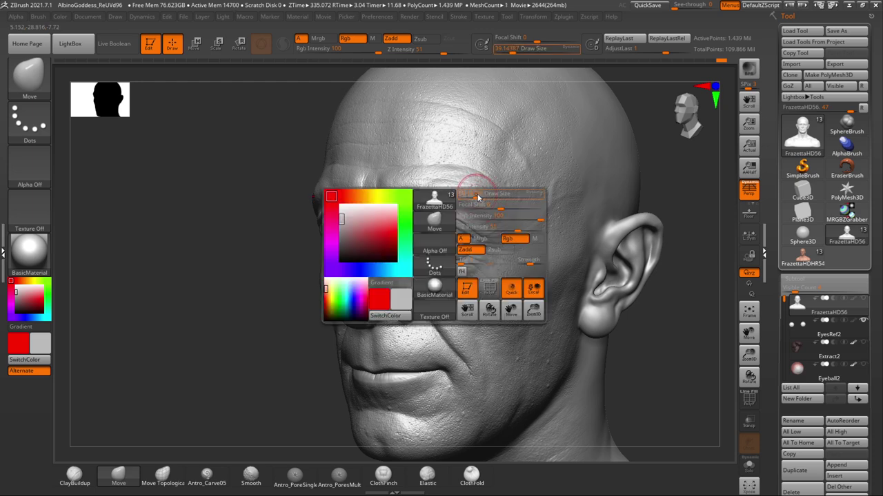
pyautogui.press('space')
pyautogui.moveTo(476, 194); pyautogui.dragTo(483, 197)
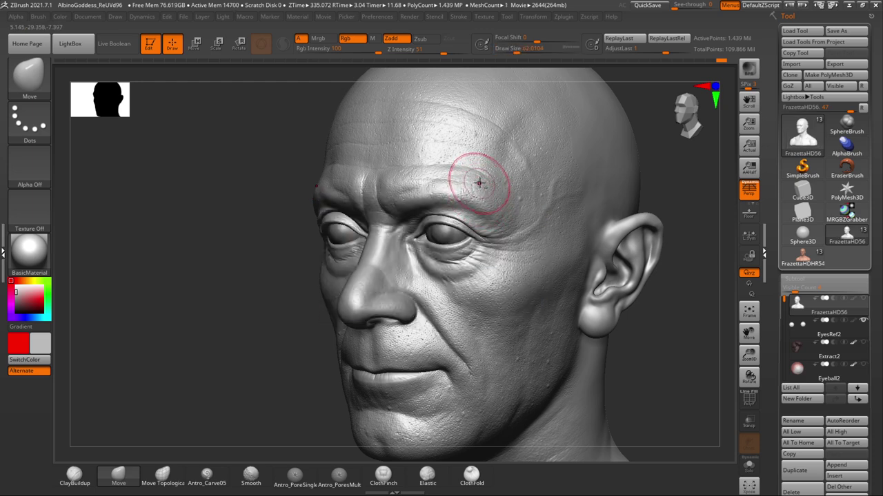
pyautogui.moveTo(482, 170); pyautogui.dragTo(483, 171)
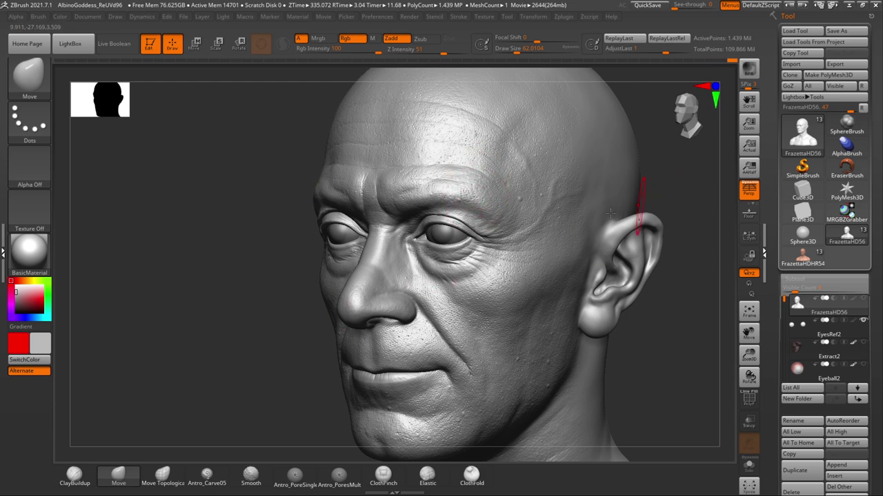
pyautogui.moveTo(672, 187); pyautogui.dragTo(585, 198)
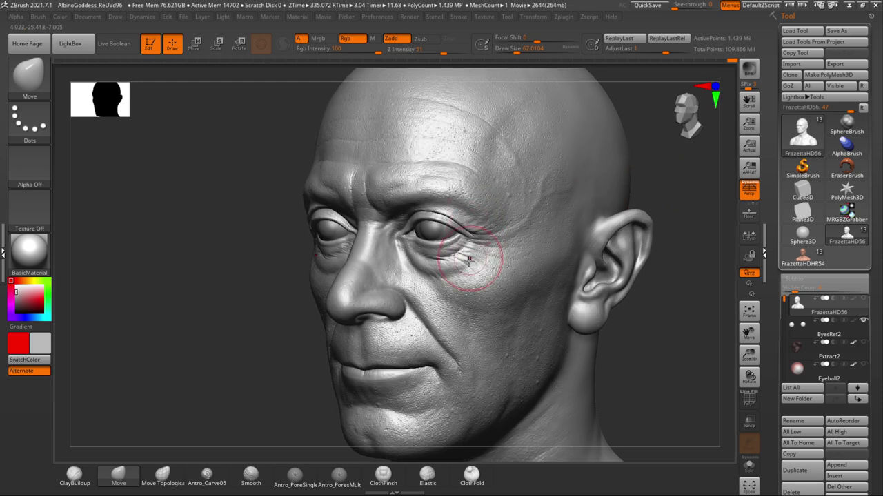
# - Set the Move draw size to about 90 and reshape the cheek between the mouth fold and the jaw
pyautogui.moveTo(285, 391)
pyautogui.keyDown('alt'); pyautogui.mouseDown()
pyautogui.moveTo(269, 394)
pyautogui.moveTo(273, 359)
pyautogui.moveTo(277, 366)
pyautogui.moveTo(272, 373)
pyautogui.moveTo(267, 365)
pyautogui.mouseUp(); pyautogui.keyUp('alt')
pyautogui.press('space')
pyautogui.moveTo(505, 287); pyautogui.dragTo(510, 286)
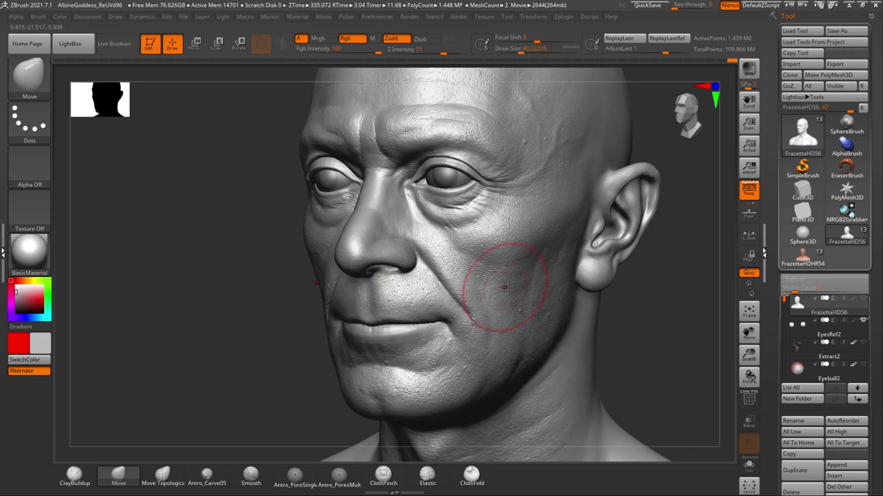
pyautogui.moveTo(650, 286); pyautogui.dragTo(636, 302)
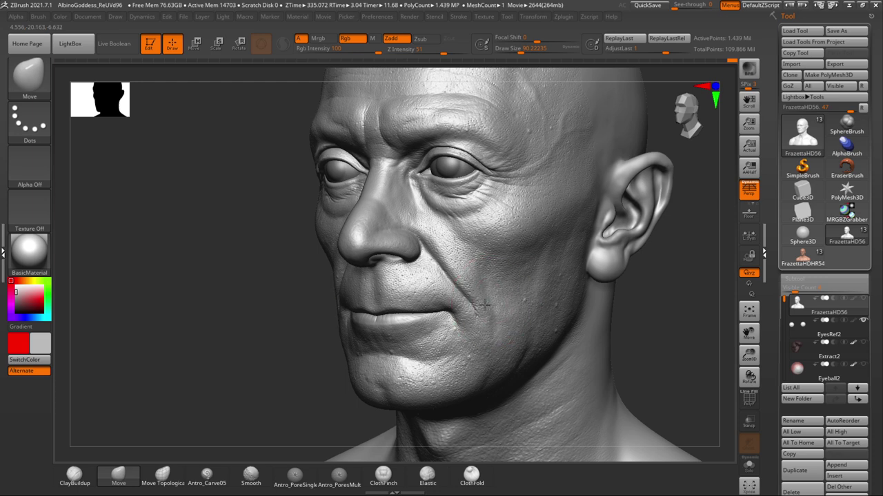
pyautogui.moveTo(649, 298)
pyautogui.mouseDown()
pyautogui.moveTo(649, 310)
pyautogui.moveTo(650, 299)
pyautogui.moveTo(632, 298)
pyautogui.mouseUp()
# - Adjust the Move draw size to about 74, then 77, reshape the lower cheek, and compare the strokes with undo
pyautogui.press('space')
pyautogui.moveTo(510, 270); pyautogui.dragTo(503, 269)
pyautogui.moveTo(644, 278); pyautogui.dragTo(636, 282)
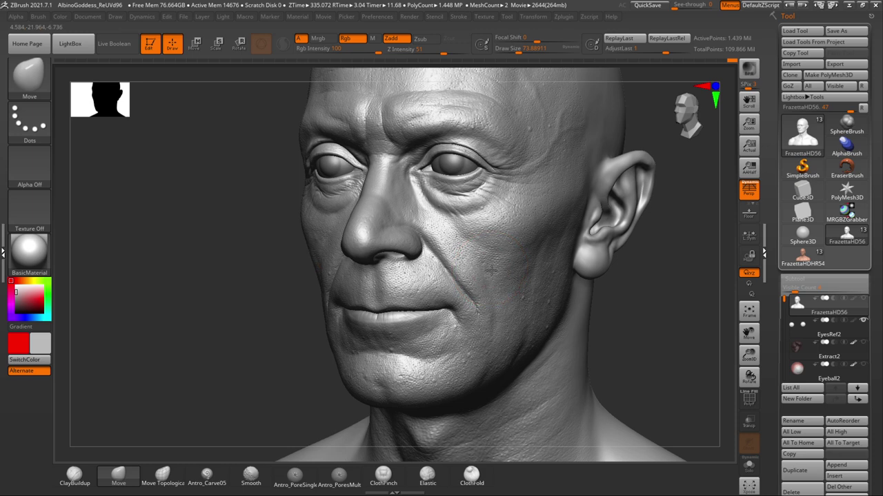
pyautogui.press('space')
pyautogui.moveTo(520, 274)
pyautogui.mouseDown()
pyautogui.moveTo(533, 274)
pyautogui.moveTo(522, 299)
pyautogui.mouseUp()
pyautogui.press('space')
pyautogui.moveTo(512, 252)
pyautogui.mouseDown()
pyautogui.moveTo(495, 256)
pyautogui.moveTo(527, 255)
pyautogui.mouseUp()
pyautogui.press('space')
pyautogui.hotkey('ctrl', 'z')
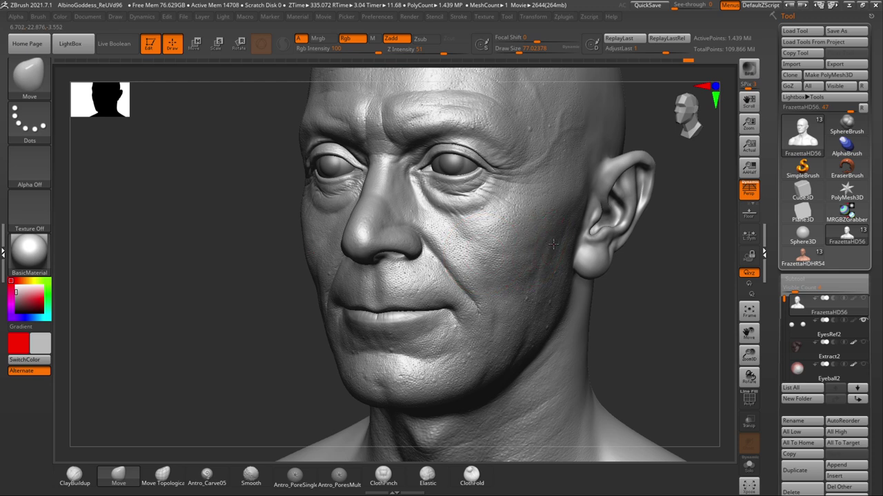
# - Enlarge the Move draw size to about 104 and adjust the brow ridge in side profile
pyautogui.moveTo(642, 286)
pyautogui.keyDown('alt'); pyautogui.mouseDown()
pyautogui.moveTo(630, 283)
pyautogui.moveTo(653, 305)
pyautogui.moveTo(652, 290)
pyautogui.moveTo(670, 280)
pyautogui.moveTo(647, 278)
pyautogui.mouseUp(); pyautogui.keyUp('alt')
pyautogui.keyDown('alt'); pyautogui.moveTo(647, 278); pyautogui.dragTo(614, 307); pyautogui.keyUp('alt')
pyautogui.keyDown('alt'); pyautogui.moveTo(345, 310); pyautogui.dragTo(346, 356); pyautogui.keyUp('alt')
pyautogui.moveTo(307, 251); pyautogui.dragTo(338, 268)
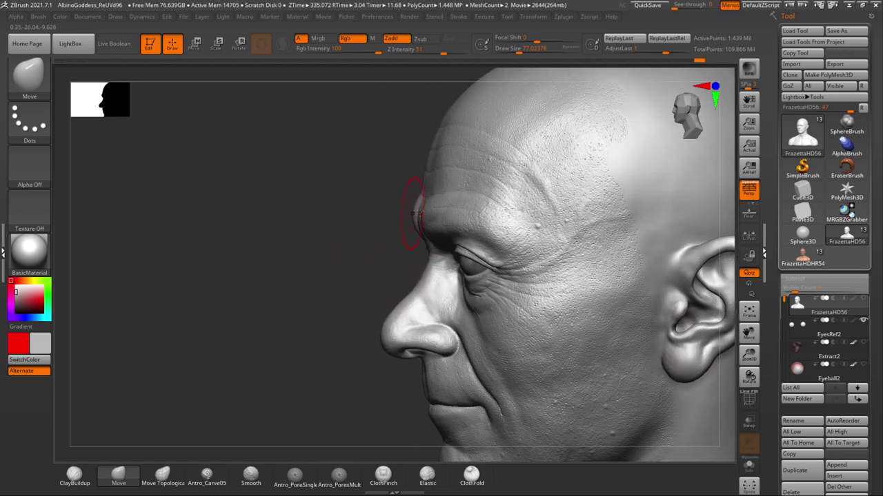
pyautogui.press('space')
pyautogui.moveTo(425, 218); pyautogui.dragTo(428, 219)
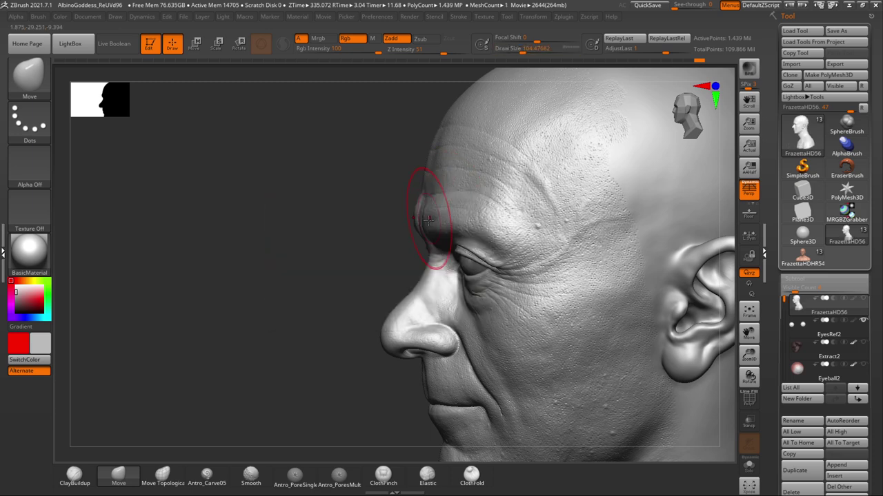
pyautogui.moveTo(354, 246)
pyautogui.keyDown('shift'); pyautogui.mouseDown()
pyautogui.moveTo(338, 246)
pyautogui.moveTo(338, 274)
pyautogui.moveTo(392, 256)
pyautogui.mouseUp(); pyautogui.keyUp('shift')
# - Increase the Move draw size to about 132, then 177, and adjust the forehead contour in profile
pyautogui.press('space')
pyautogui.moveTo(449, 187)
pyautogui.mouseDown()
pyautogui.moveTo(362, 202)
pyautogui.moveTo(325, 236)
pyautogui.moveTo(405, 233)
pyautogui.mouseUp()
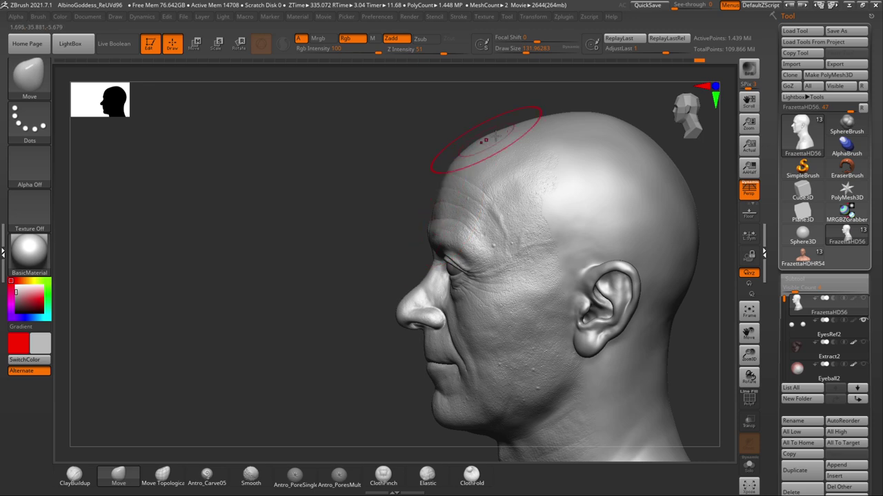
pyautogui.press('ctrl')
pyautogui.press('space')
pyautogui.click(444, 208)
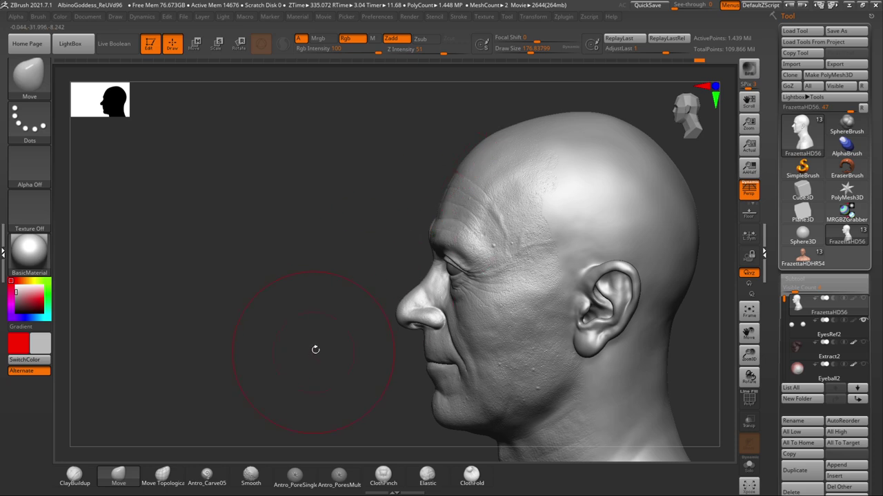
# - Compare the head with earlier undo states, first in profile and from the front
pyautogui.press('ctrl')
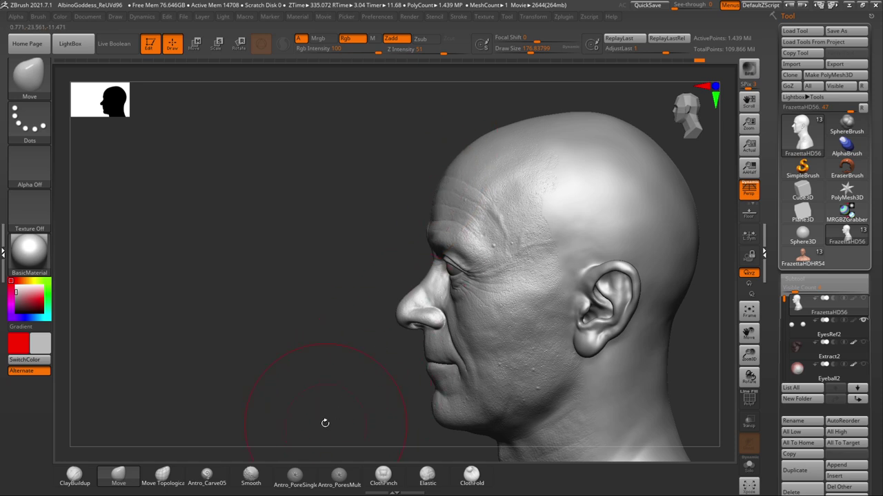
pyautogui.press('ctrl')
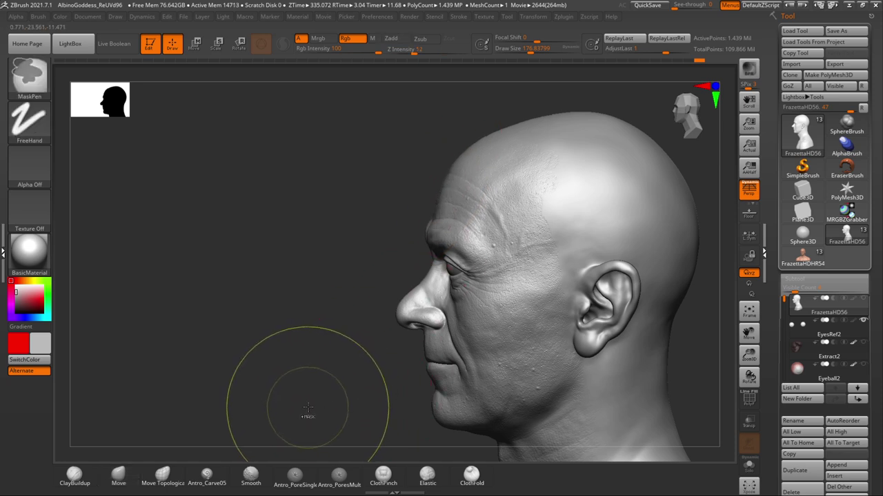
pyautogui.press('ctrl')
pyautogui.moveTo(327, 371)
pyautogui.mouseDown()
pyautogui.moveTo(591, 302)
pyautogui.moveTo(541, 296)
pyautogui.mouseUp()
pyautogui.moveTo(648, 301)
pyautogui.mouseDown()
pyautogui.moveTo(616, 305)
pyautogui.moveTo(607, 319)
pyautogui.moveTo(605, 308)
pyautogui.moveTo(626, 283)
pyautogui.moveTo(655, 317)
pyautogui.moveTo(607, 287)
pyautogui.moveTo(611, 256)
pyautogui.moveTo(595, 231)
pyautogui.moveTo(619, 267)
pyautogui.moveTo(530, 269)
pyautogui.mouseUp()
pyautogui.hotkey('ctrl', 'z')
pyautogui.press('ctrl')
pyautogui.press('ctrl')
# - Set the Move draw size to about 108 and reshape the cheeks beside the mouth folds, checking both sides
pyautogui.moveTo(638, 269)
pyautogui.mouseDown()
pyautogui.moveTo(609, 269)
pyautogui.moveTo(631, 287)
pyautogui.moveTo(628, 243)
pyautogui.mouseUp()
pyautogui.press('space')
pyautogui.moveTo(522, 276); pyautogui.dragTo(511, 276)
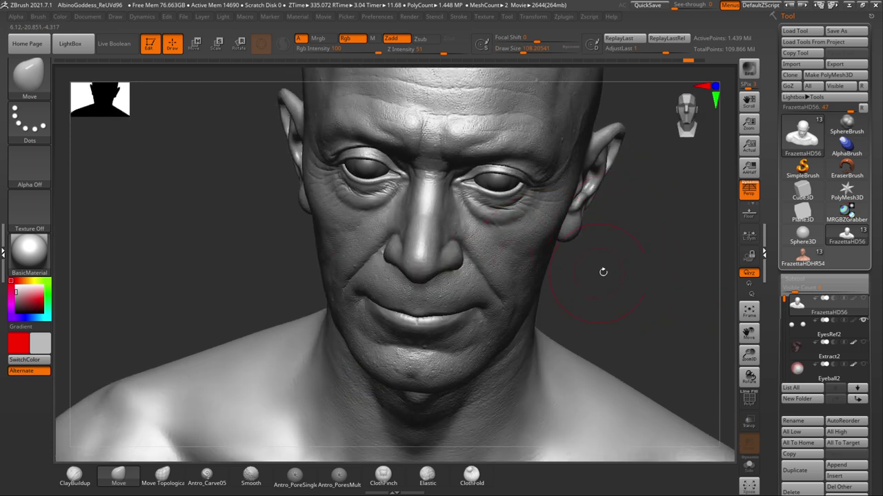
pyautogui.moveTo(603, 272); pyautogui.dragTo(605, 253)
pyautogui.moveTo(611, 292)
pyautogui.mouseDown()
pyautogui.moveTo(630, 280)
pyautogui.moveTo(656, 296)
pyautogui.moveTo(615, 309)
pyautogui.moveTo(665, 309)
pyautogui.moveTo(614, 297)
pyautogui.mouseUp()
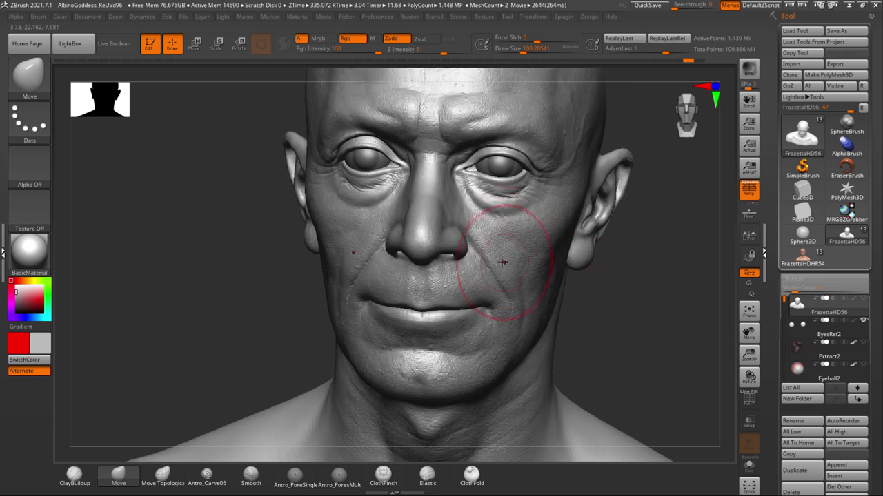
pyautogui.moveTo(607, 307); pyautogui.dragTo(518, 285)
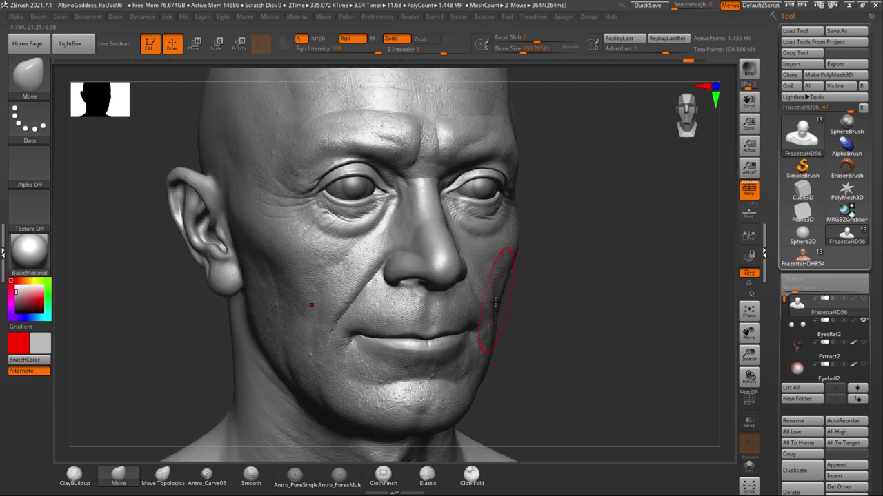
pyautogui.moveTo(552, 322); pyautogui.dragTo(540, 320)
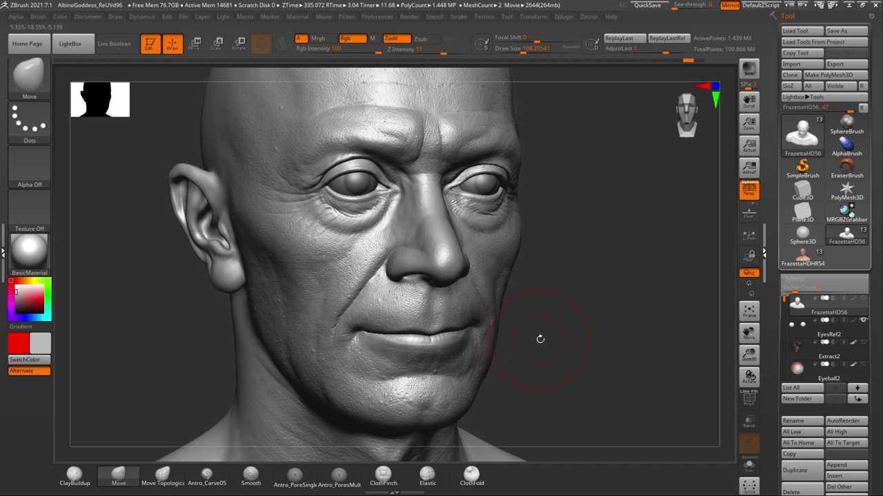
# - Reduce the Move draw size to about 74, accept discarding the newer undo entries, and refine the far cheek and jaw contour
pyautogui.moveTo(540, 338); pyautogui.dragTo(513, 336)
pyautogui.moveTo(635, 280)
pyautogui.mouseDown()
pyautogui.moveTo(625, 306)
pyautogui.moveTo(647, 317)
pyautogui.moveTo(615, 340)
pyautogui.moveTo(586, 340)
pyautogui.mouseUp()
pyautogui.press('space')
pyautogui.moveTo(530, 312); pyautogui.dragTo(520, 309)
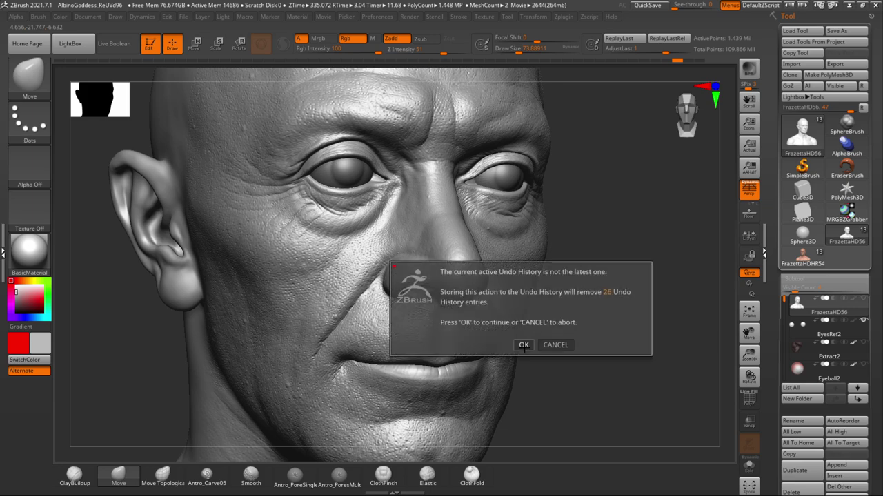
pyautogui.click(523, 345)
pyautogui.moveTo(512, 288); pyautogui.dragTo(557, 306, button='right')
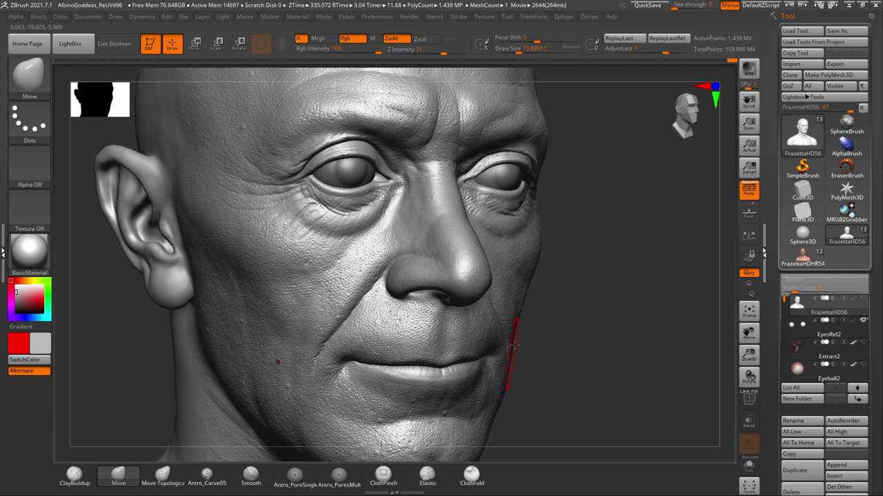
pyautogui.press('ctrl')
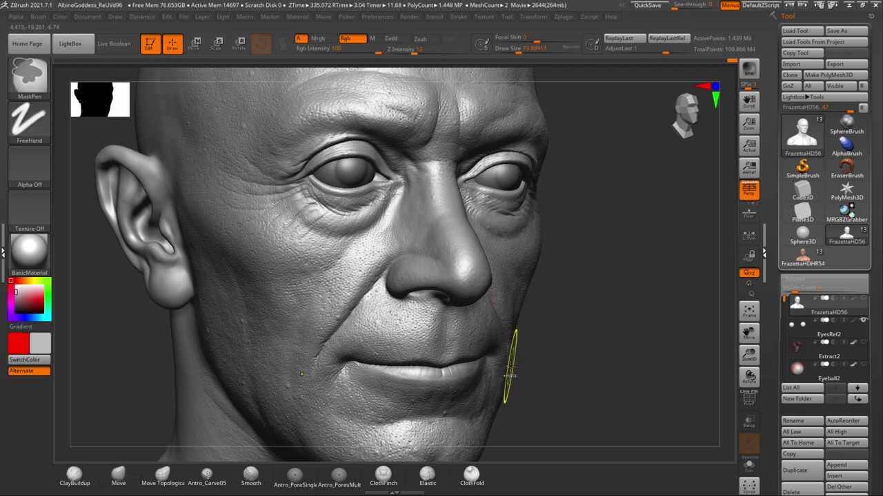
pyautogui.keyDown('ctrl'); pyautogui.moveTo(512, 365); pyautogui.dragTo(513, 287, button='right'); pyautogui.keyUp('ctrl')
pyautogui.moveTo(546, 339); pyautogui.dragTo(540, 338)
# - Set the Move draw size to about 59 and refine the eyelids close up, using Smooth where needed
pyautogui.moveTo(347, 287); pyautogui.dragTo(481, 276, button='right')
pyautogui.moveTo(634, 328)
pyautogui.mouseDown()
pyautogui.moveTo(602, 322)
pyautogui.moveTo(609, 307)
pyautogui.moveTo(601, 347)
pyautogui.moveTo(591, 337)
pyautogui.moveTo(586, 354)
pyautogui.moveTo(581, 346)
pyautogui.moveTo(637, 333)
pyautogui.moveTo(691, 360)
pyautogui.moveTo(729, 341)
pyautogui.moveTo(664, 373)
pyautogui.moveTo(647, 362)
pyautogui.moveTo(719, 386)
pyautogui.mouseUp()
pyautogui.press('space')
pyautogui.moveTo(573, 317); pyautogui.dragTo(572, 315)
pyautogui.keyDown('alt'); pyautogui.moveTo(693, 183); pyautogui.dragTo(767, 254); pyautogui.keyUp('alt')
pyautogui.moveTo(176, 358)
pyautogui.keyDown('alt'); pyautogui.mouseDown()
pyautogui.moveTo(257, 349)
pyautogui.moveTo(247, 350)
pyautogui.mouseUp(); pyautogui.keyUp('alt')
pyautogui.press('shift')
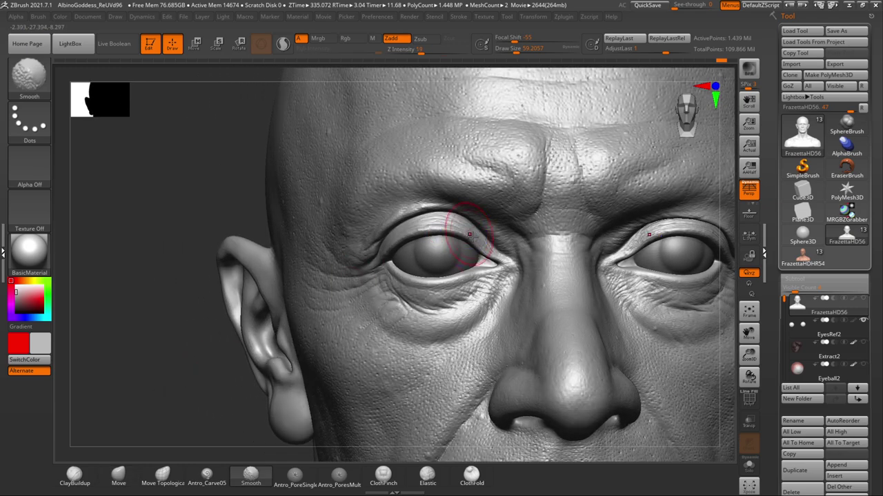
pyautogui.moveTo(396, 275); pyautogui.dragTo(416, 282)
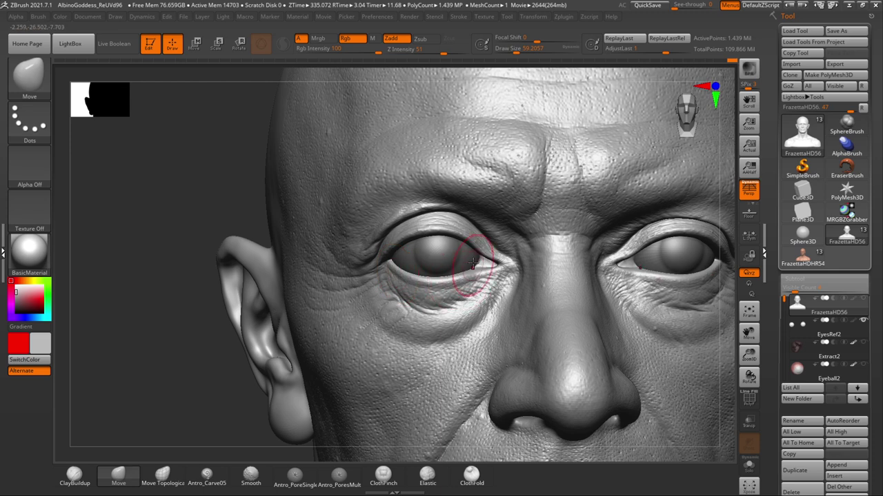
# - Compare the eye area with earlier undo states and hide the head's polypaint again
pyautogui.press('ctrl')
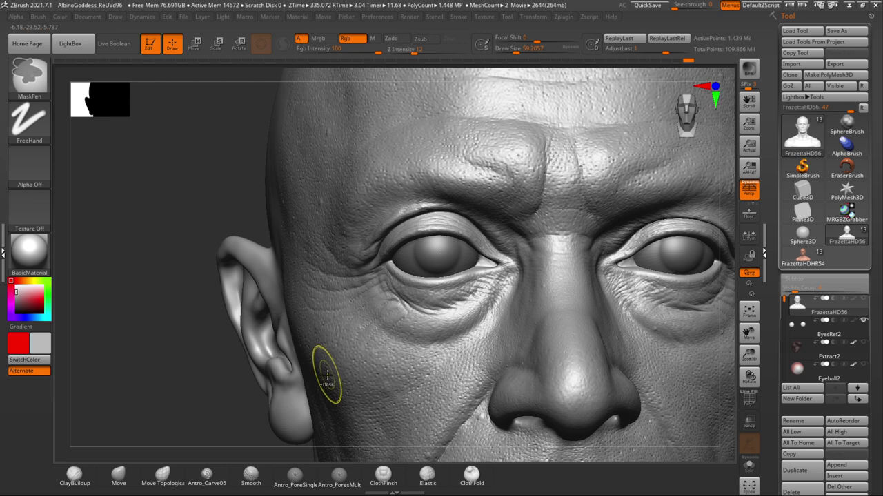
pyautogui.hotkey('ctrl', 'z')
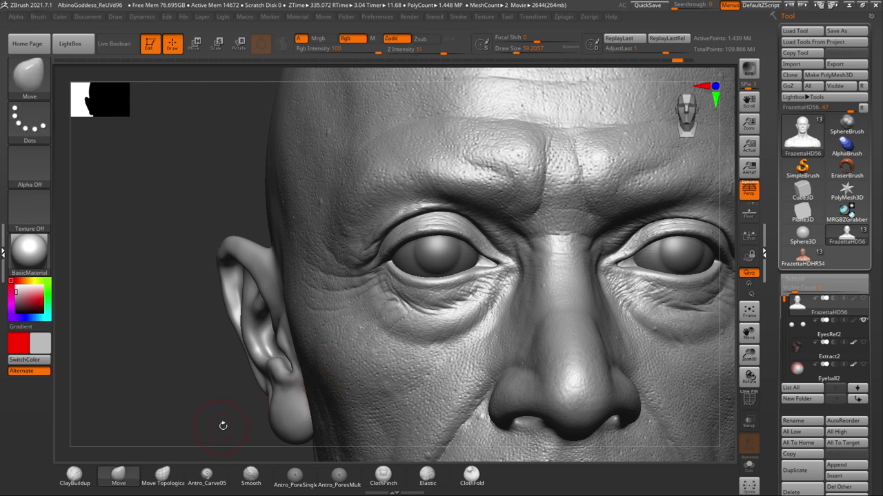
pyautogui.hotkey('ctrl', 'z')
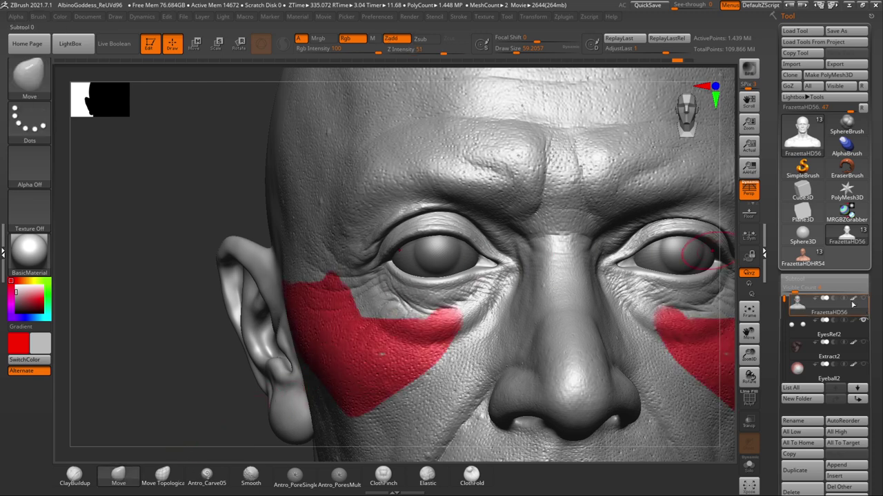
pyautogui.click(854, 300)
pyautogui.keyDown('alt'); pyautogui.moveTo(203, 423); pyautogui.dragTo(184, 401); pyautogui.keyUp('alt')
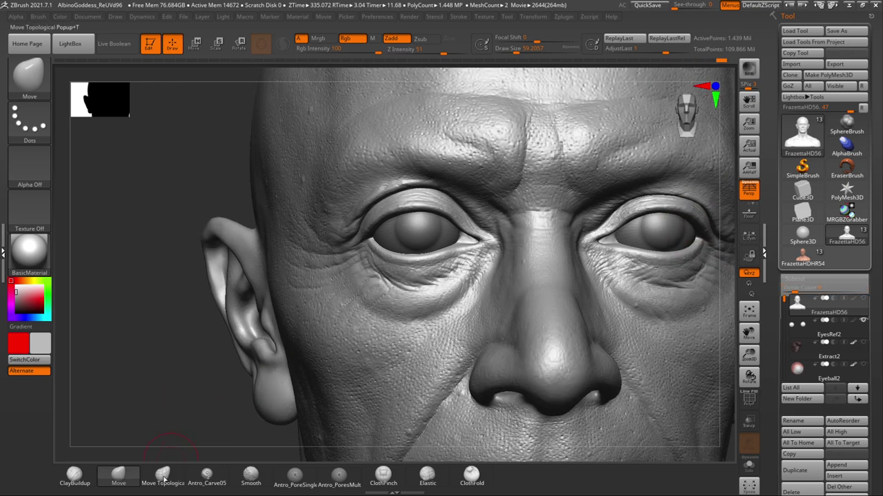
# - Try carving diagonal test lines from the inner brow down to the cheek with Antro_Carve05 at draw size about 51
pyautogui.click(206, 476)
pyautogui.press('space')
pyautogui.moveTo(453, 211); pyautogui.dragTo(449, 210)
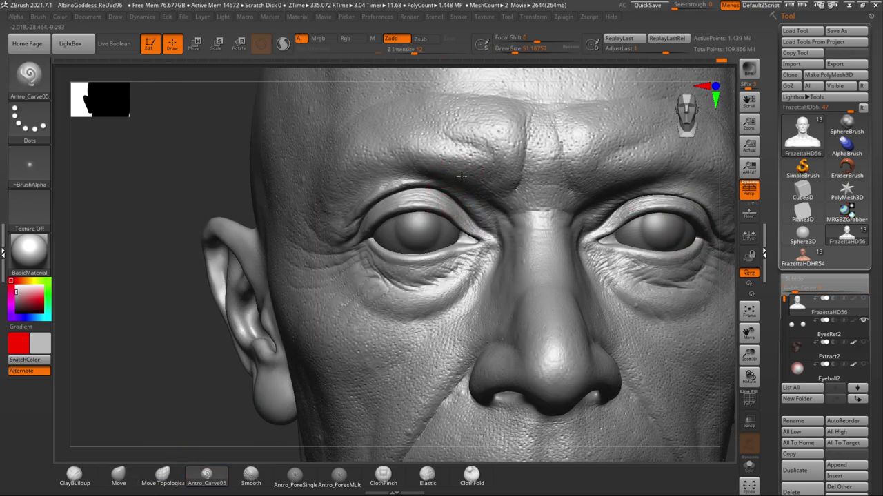
pyautogui.hotkey('ctrl', 'z')
pyautogui.moveTo(507, 141)
pyautogui.mouseDown()
pyautogui.moveTo(462, 172)
pyautogui.moveTo(375, 267)
pyautogui.mouseUp()
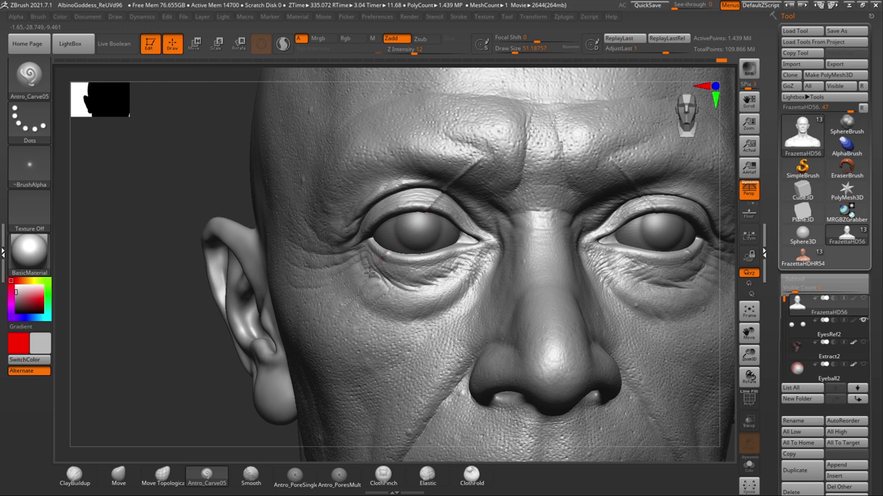
pyautogui.hotkey('ctrl', 'z')
pyautogui.moveTo(498, 130); pyautogui.dragTo(315, 338)
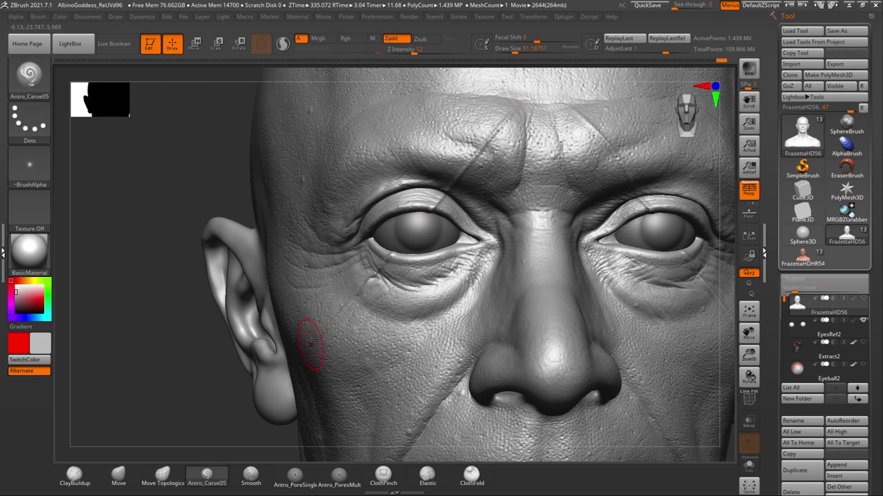
# - Try Move Topological on the eyelids at the current size, and undo those moves together with the carved test lines
pyautogui.click(166, 475)
pyautogui.moveTo(433, 201); pyautogui.dragTo(437, 204)
pyautogui.press('space')
pyautogui.press('space')
pyautogui.moveTo(431, 264)
pyautogui.mouseDown()
pyautogui.moveTo(392, 257)
pyautogui.moveTo(391, 278)
pyautogui.mouseUp()
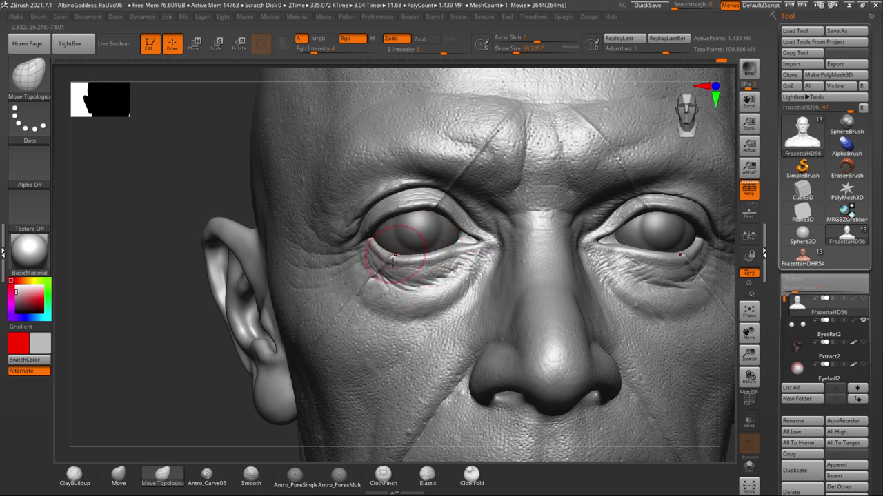
pyautogui.hotkey('ctrl', 'z')
pyautogui.press('ctrl')
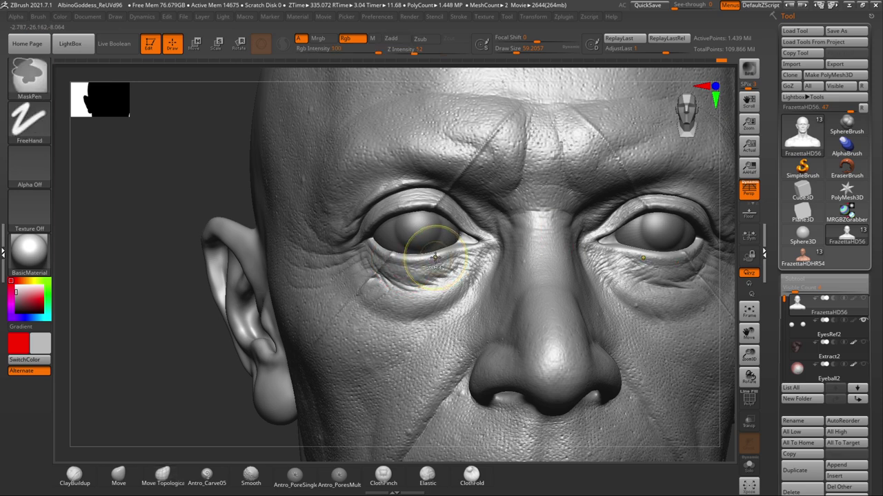
pyautogui.hotkey('ctrl', 'z')
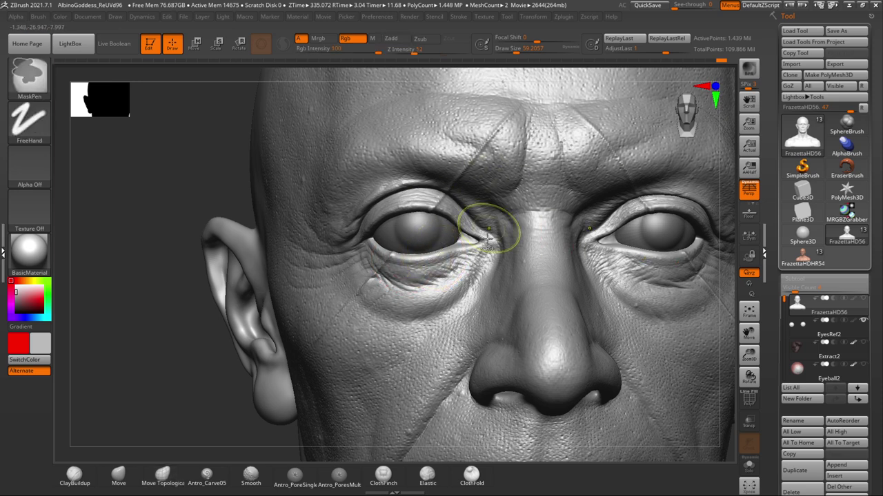
pyautogui.hotkey('ctrl', 'z')
# - Try Move Topological at draw size about 80 on the eyelids, undo the attempts, and hide the head's polypaint
pyautogui.press('space')
pyautogui.moveTo(395, 208)
pyautogui.mouseDown()
pyautogui.moveTo(385, 208)
pyautogui.moveTo(416, 199)
pyautogui.mouseUp()
pyautogui.hotkey('ctrl', 'z')
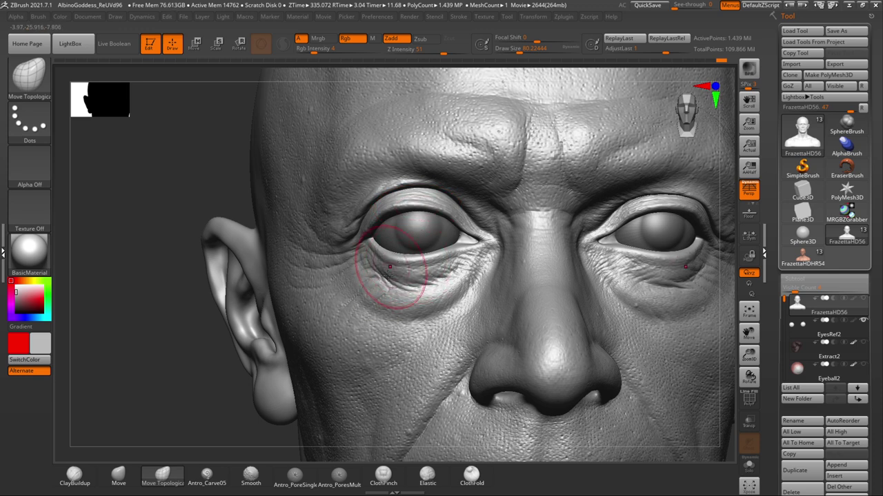
pyautogui.hotkey('ctrl', 'z')
pyautogui.hotkey('ctrl', 'z')
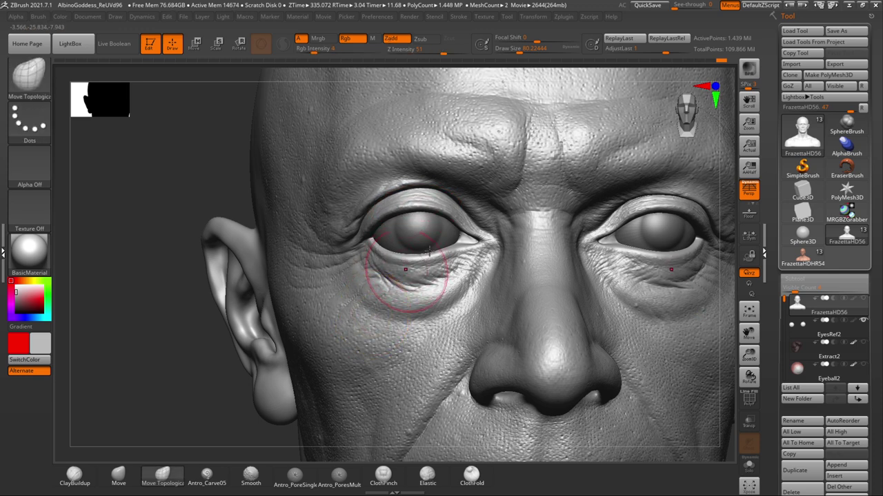
pyautogui.moveTo(447, 205)
pyautogui.mouseDown()
pyautogui.moveTo(441, 200)
pyautogui.moveTo(462, 215)
pyautogui.mouseUp()
pyautogui.hotkey('ctrl', 'z')
pyautogui.hotkey('ctrl', 'z')
pyautogui.hotkey('ctrl', 'z')
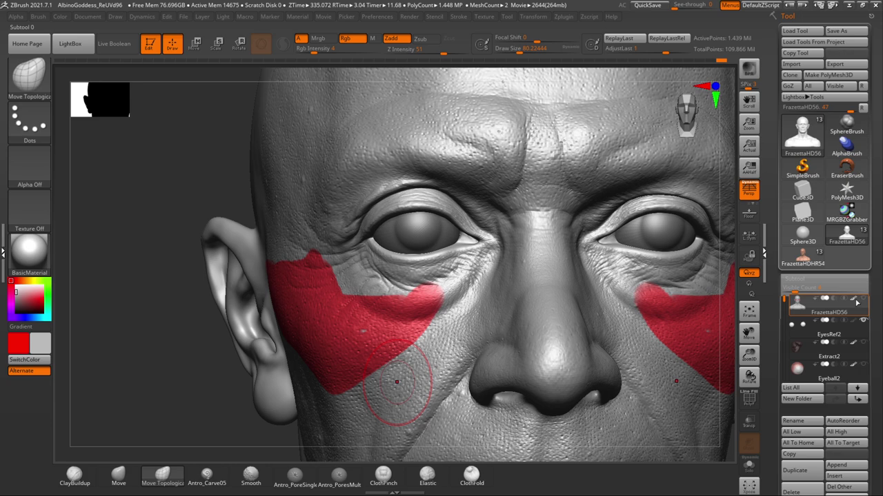
pyautogui.click(857, 300)
# - Set the Move Topological draw size to about 31 and refine the upper eyelid creases, checking them from several angles
pyautogui.moveTo(219, 399)
pyautogui.mouseDown()
pyautogui.moveTo(197, 402)
pyautogui.moveTo(197, 386)
pyautogui.moveTo(210, 388)
pyautogui.mouseUp()
pyautogui.press('space')
pyautogui.moveTo(478, 252); pyautogui.dragTo(472, 251)
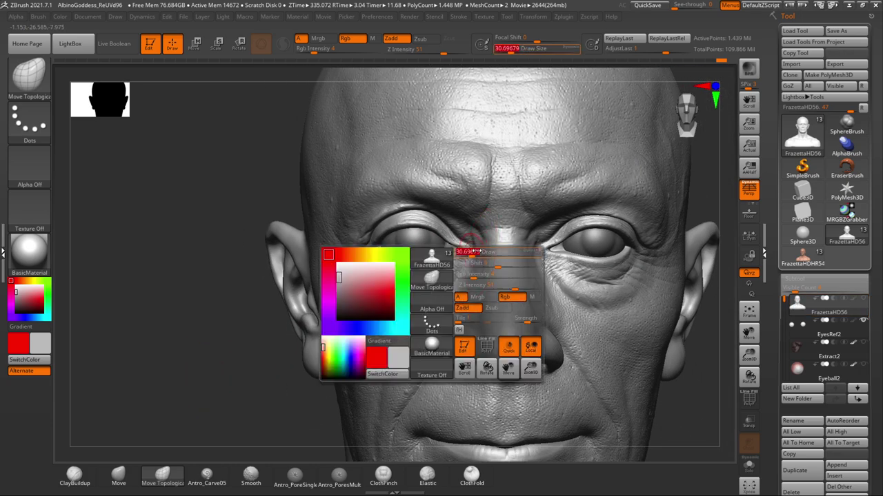
pyautogui.keyDown('alt'); pyautogui.moveTo(715, 193); pyautogui.dragTo(641, 214); pyautogui.keyUp('alt')
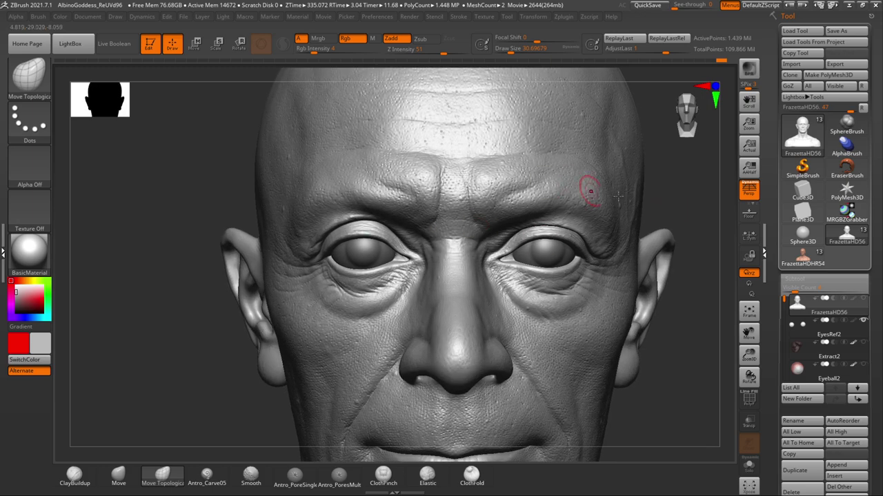
pyautogui.keyDown('alt'); pyautogui.moveTo(688, 200); pyautogui.dragTo(645, 210); pyautogui.keyUp('alt')
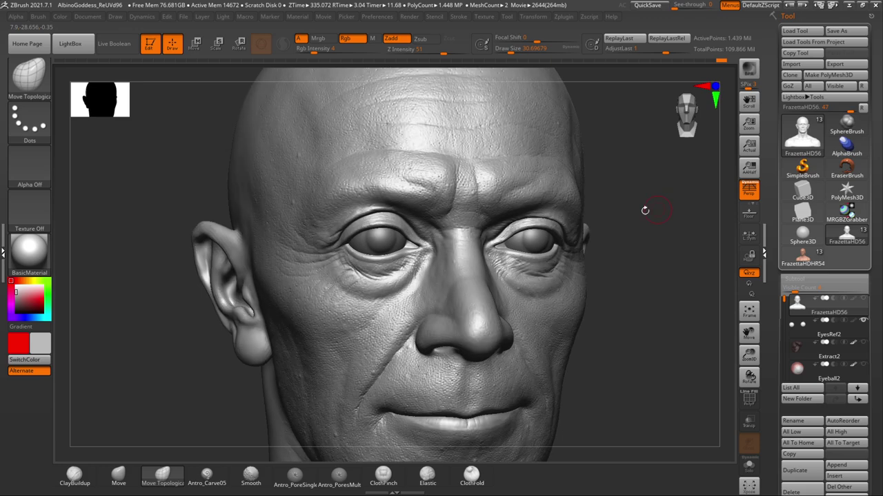
pyautogui.keyDown('alt'); pyautogui.moveTo(628, 188); pyautogui.dragTo(670, 238); pyautogui.keyUp('alt')
pyautogui.moveTo(724, 233); pyautogui.dragTo(734, 241)
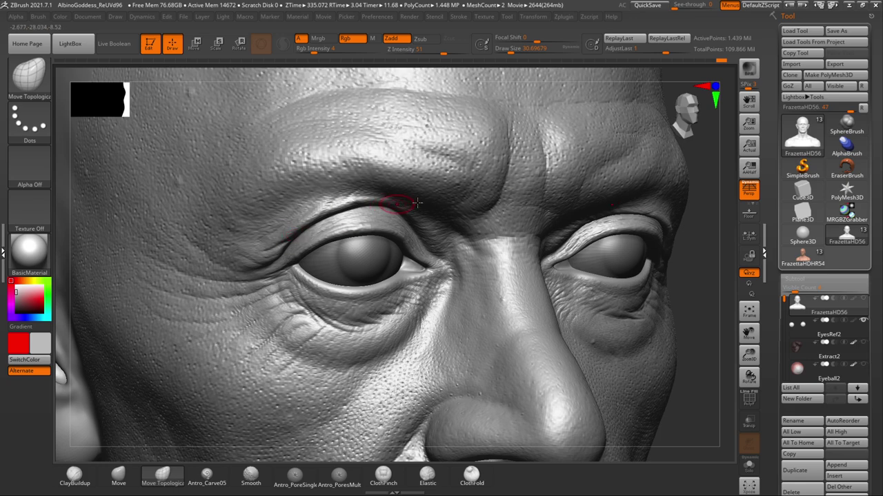
pyautogui.moveTo(687, 218); pyautogui.dragTo(645, 220)
pyautogui.moveTo(729, 208); pyautogui.dragTo(745, 211)
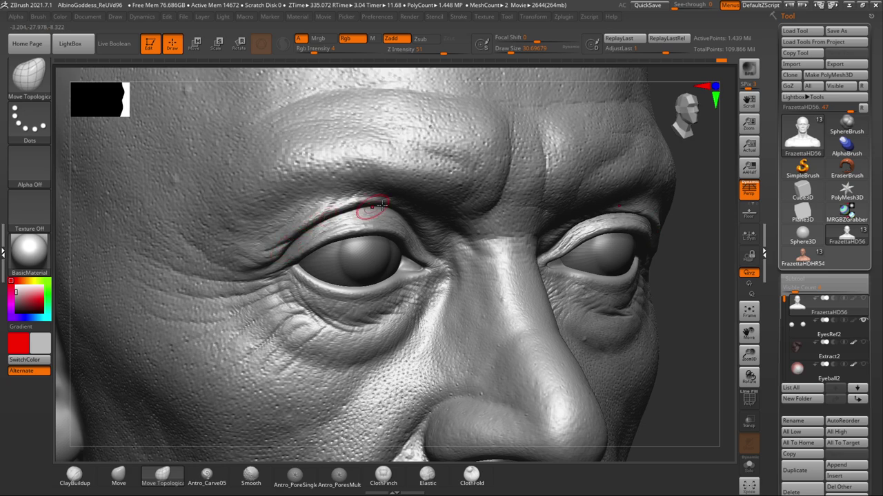
pyautogui.keyDown('alt'); pyautogui.moveTo(708, 291); pyautogui.dragTo(662, 283); pyautogui.keyUp('alt')
pyautogui.click(659, 269)
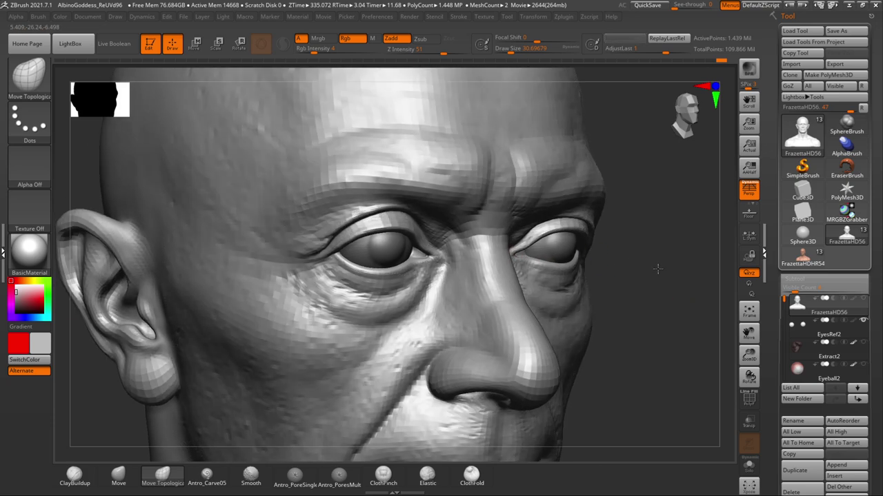
# - Set the Move Topological draw size to about 49 and adjust the inner brow beside the nose bridge
pyautogui.moveTo(632, 251)
pyautogui.mouseDown()
pyautogui.moveTo(669, 259)
pyautogui.moveTo(680, 279)
pyautogui.moveTo(694, 270)
pyautogui.moveTo(689, 283)
pyautogui.mouseUp()
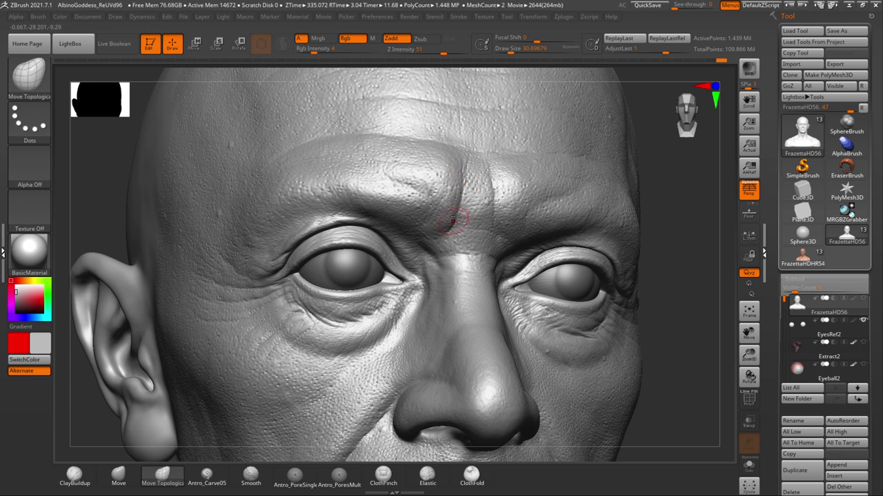
pyautogui.press('space')
pyautogui.moveTo(455, 213); pyautogui.dragTo(464, 211)
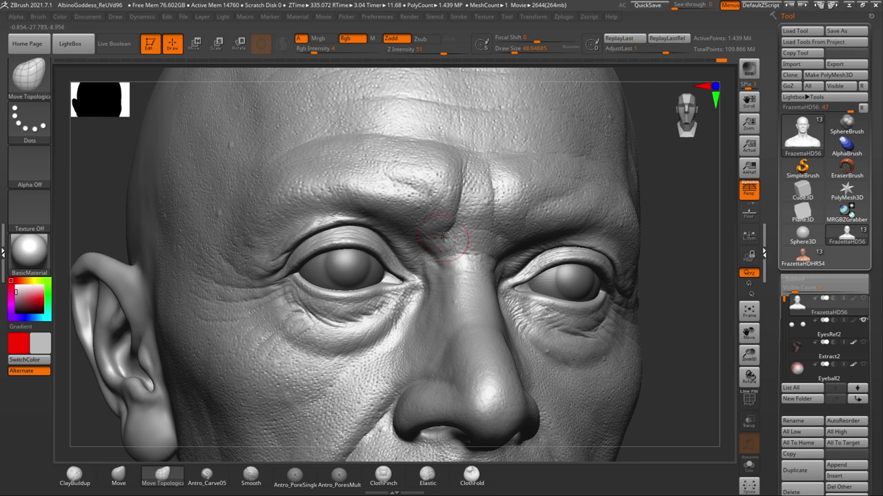
pyautogui.moveTo(644, 216)
pyautogui.mouseDown()
pyautogui.moveTo(658, 221)
pyautogui.moveTo(640, 234)
pyautogui.moveTo(653, 215)
pyautogui.mouseUp()
# - Carve fine creases under the inner brow above the upper eyelid with Antro_Carve05 at draw size about 46
pyautogui.click(75, 475)
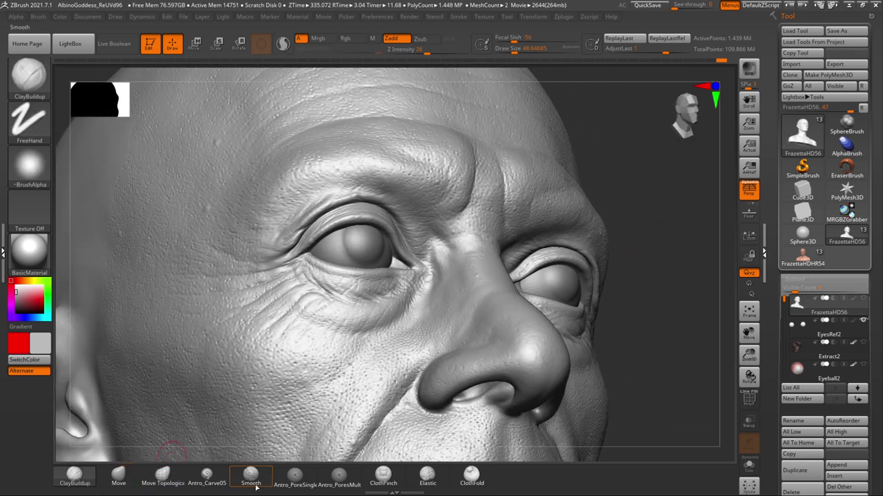
pyautogui.click(209, 477)
pyautogui.moveTo(628, 215)
pyautogui.mouseDown()
pyautogui.moveTo(648, 209)
pyautogui.moveTo(666, 219)
pyautogui.mouseUp()
pyautogui.press('space')
pyautogui.moveTo(489, 221); pyautogui.dragTo(485, 222)
pyautogui.moveTo(484, 224); pyautogui.dragTo(494, 177)
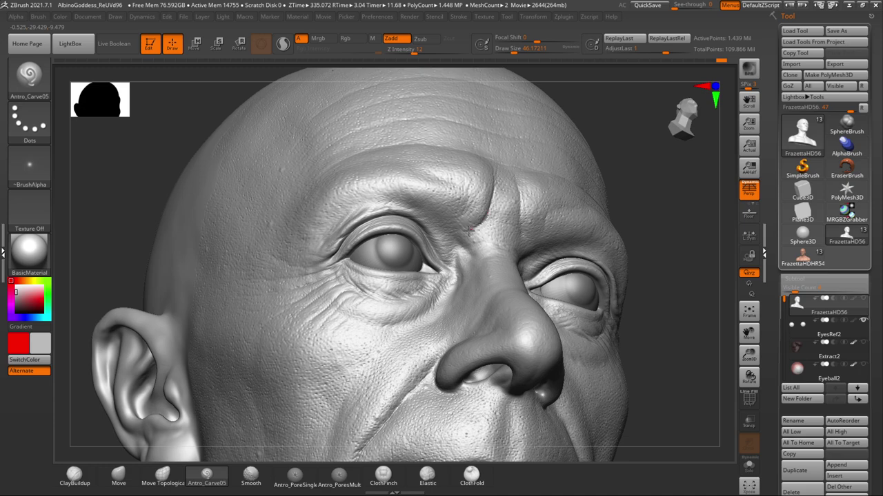
pyautogui.moveTo(452, 234); pyautogui.dragTo(442, 234)
pyautogui.moveTo(619, 199)
pyautogui.mouseDown()
pyautogui.moveTo(650, 221)
pyautogui.moveTo(671, 212)
pyautogui.mouseUp()
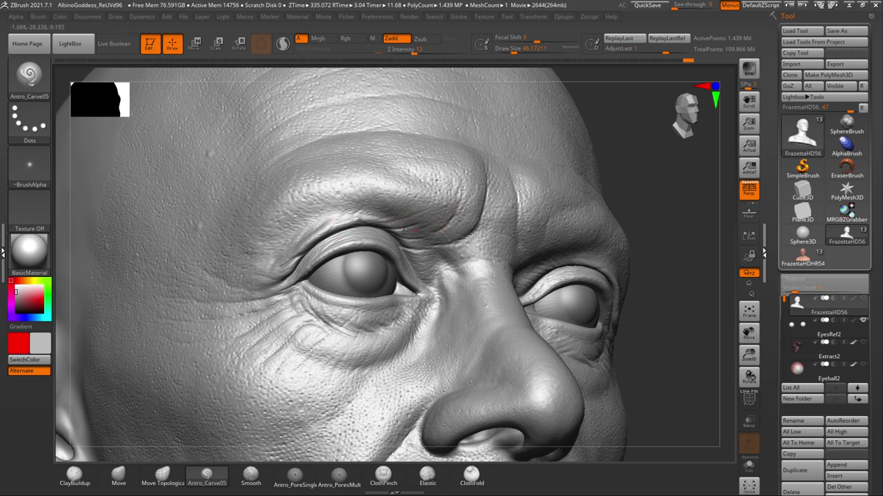
# - Carve creases running from the inner eye corners onto the root of the nose, checking both eyes
pyautogui.moveTo(642, 215); pyautogui.dragTo(645, 232)
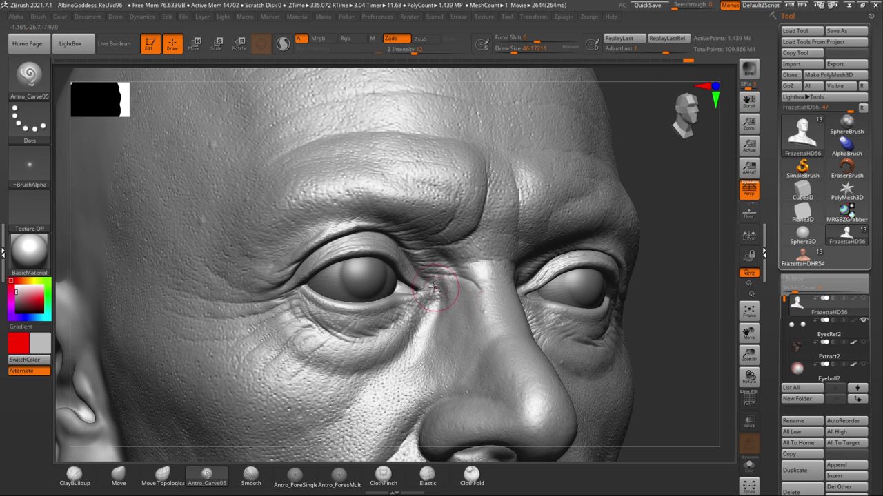
pyautogui.moveTo(667, 414); pyautogui.dragTo(652, 407)
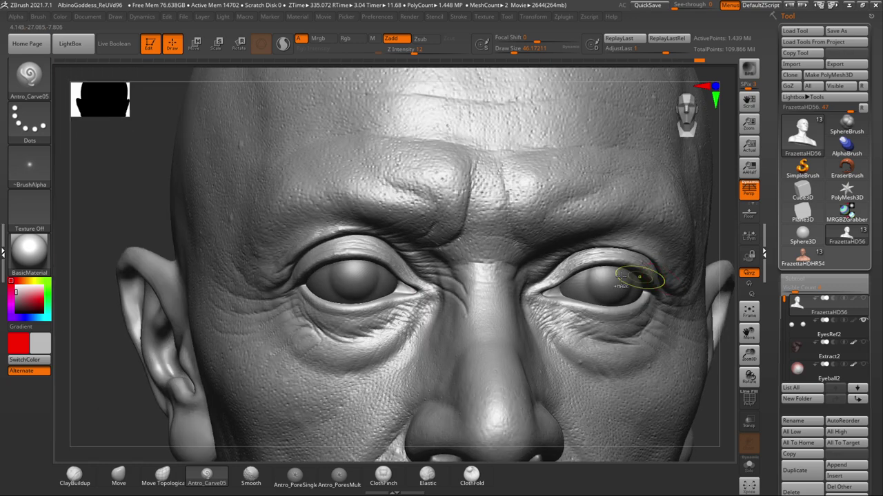
pyautogui.moveTo(135, 411); pyautogui.dragTo(171, 407)
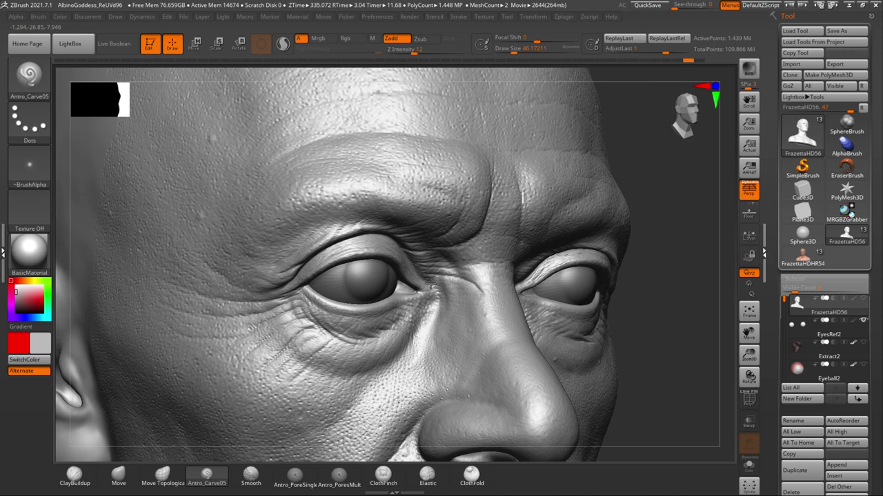
pyautogui.moveTo(636, 310); pyautogui.dragTo(566, 303)
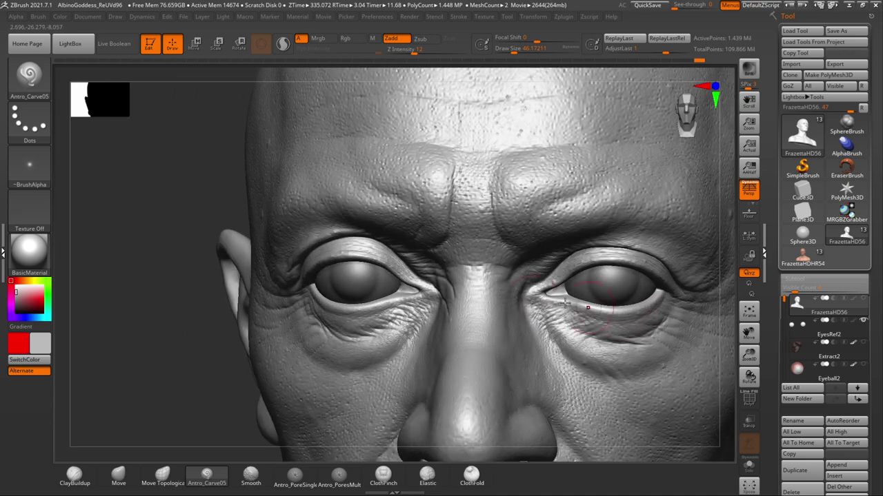
pyautogui.moveTo(472, 311); pyautogui.dragTo(478, 314)
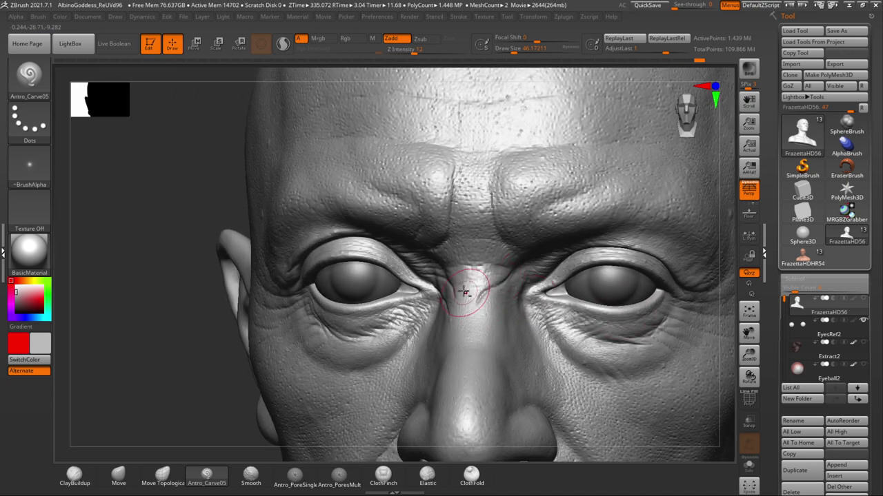
# - Refine the wrinkles on both sides of the nose bridge and soften them with Smooth
pyautogui.moveTo(226, 364); pyautogui.dragTo(265, 360)
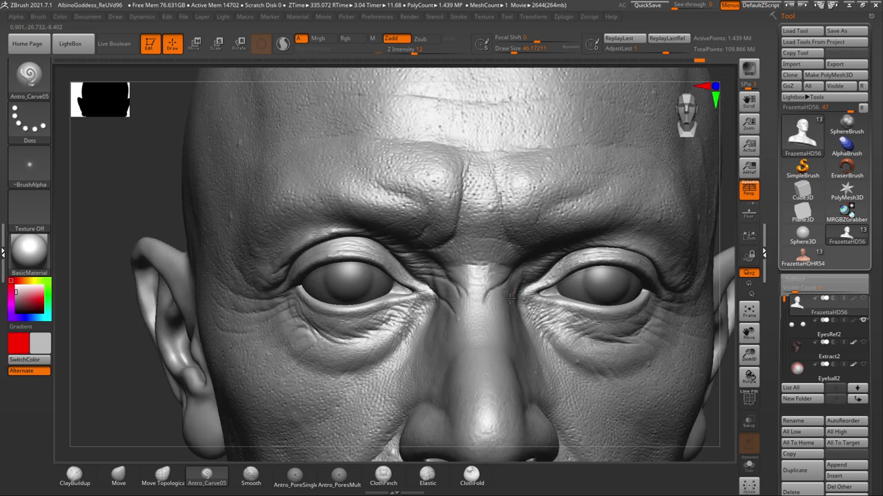
pyautogui.moveTo(173, 383); pyautogui.dragTo(139, 387)
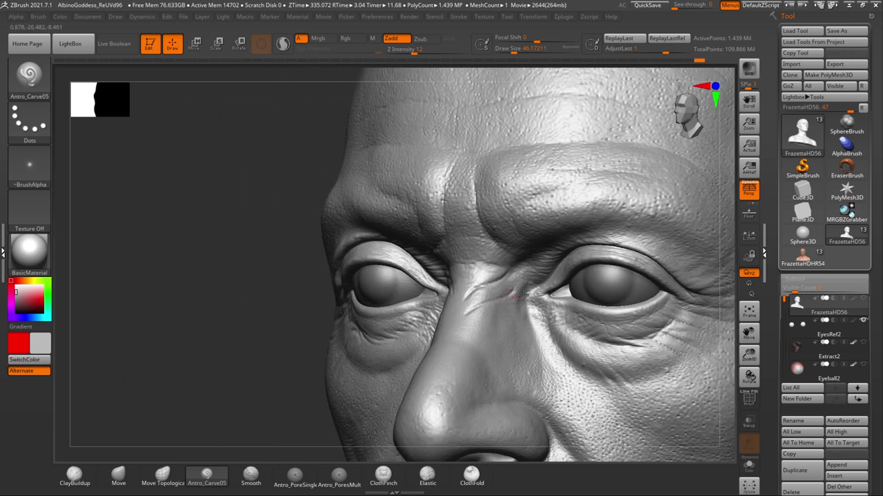
pyautogui.moveTo(288, 363); pyautogui.dragTo(269, 366)
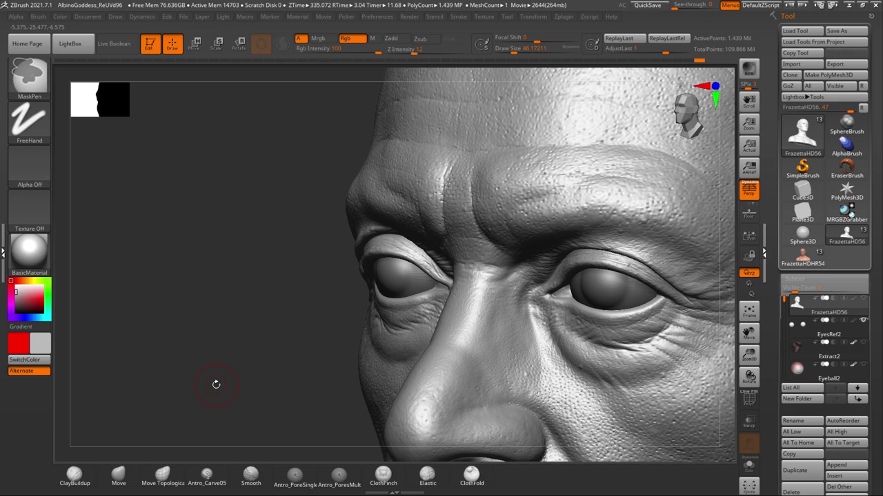
pyautogui.moveTo(214, 384); pyautogui.dragTo(276, 379)
pyautogui.moveTo(490, 301)
pyautogui.keyDown('shift'); pyautogui.mouseDown()
pyautogui.moveTo(526, 295)
pyautogui.moveTo(502, 288)
pyautogui.mouseUp(); pyautogui.keyUp('shift')
pyautogui.moveTo(603, 282); pyautogui.dragTo(553, 281)
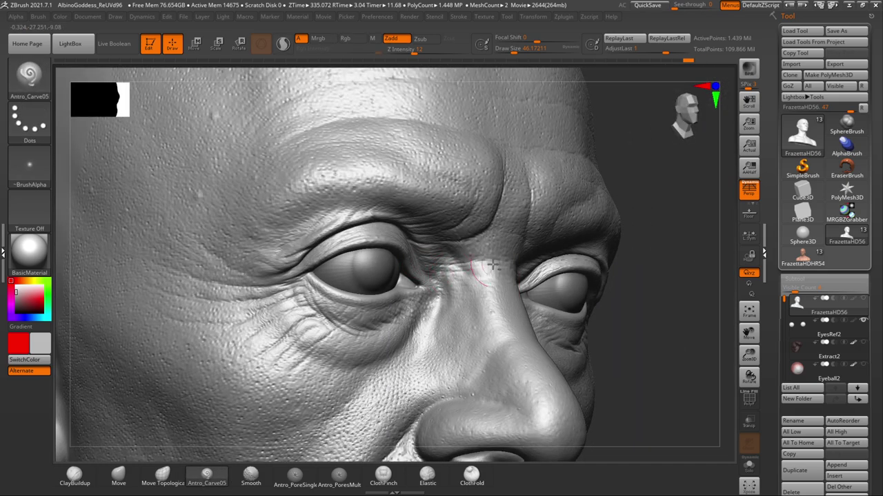
# - Carve a series of long vertical wrinkles rising from the inner brow up onto the forehead
pyautogui.moveTo(524, 296)
pyautogui.mouseDown(button='right')
pyautogui.moveTo(621, 314)
pyautogui.moveTo(672, 307)
pyautogui.mouseUp(button='right')
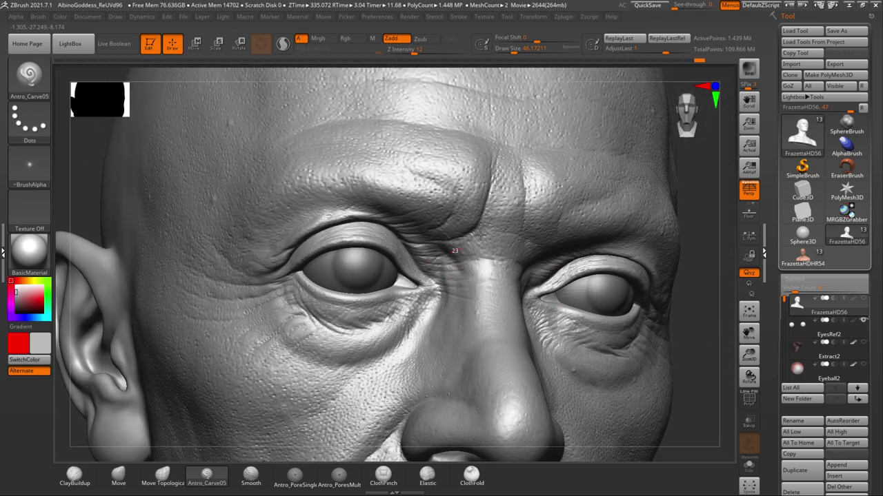
pyautogui.moveTo(706, 237)
pyautogui.keyDown('alt'); pyautogui.mouseDown()
pyautogui.moveTo(701, 211)
pyautogui.moveTo(681, 252)
pyautogui.moveTo(704, 252)
pyautogui.mouseUp(); pyautogui.keyUp('alt')
pyautogui.moveTo(612, 222); pyautogui.dragTo(635, 233)
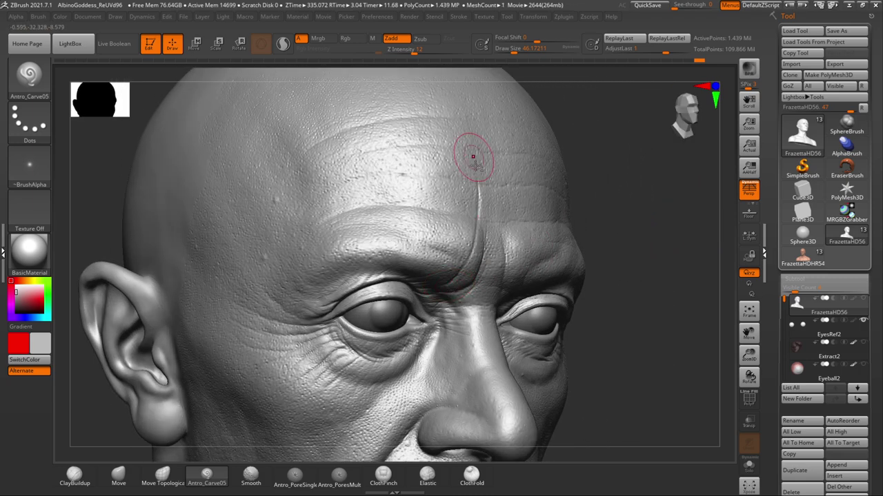
pyautogui.moveTo(469, 205); pyautogui.dragTo(464, 169)
pyautogui.moveTo(446, 267)
pyautogui.mouseDown()
pyautogui.moveTo(458, 174)
pyautogui.moveTo(439, 255)
pyautogui.moveTo(427, 155)
pyautogui.mouseUp()
pyautogui.moveTo(420, 263); pyautogui.dragTo(427, 174)
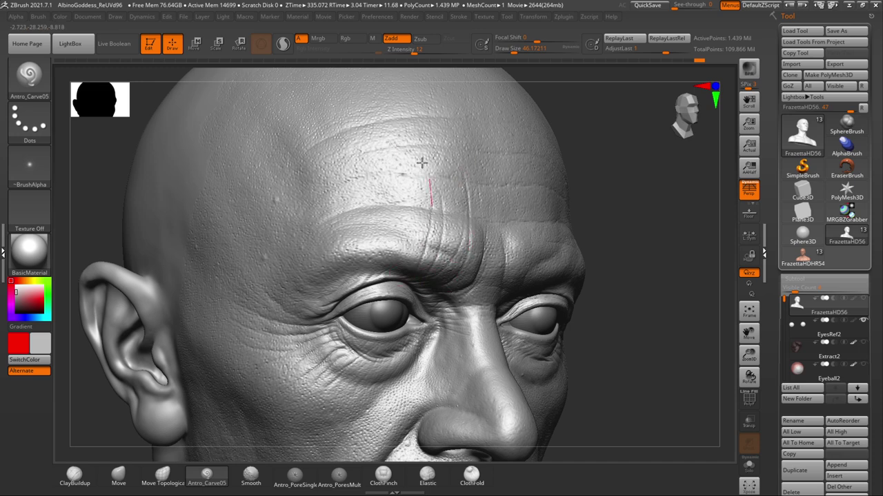
pyautogui.moveTo(409, 262); pyautogui.dragTo(403, 196)
# - Carve curved wrinkles fanning from the outer eye corner toward the temple, plus one across the outer brow
pyautogui.moveTo(522, 256); pyautogui.dragTo(571, 242, button='right')
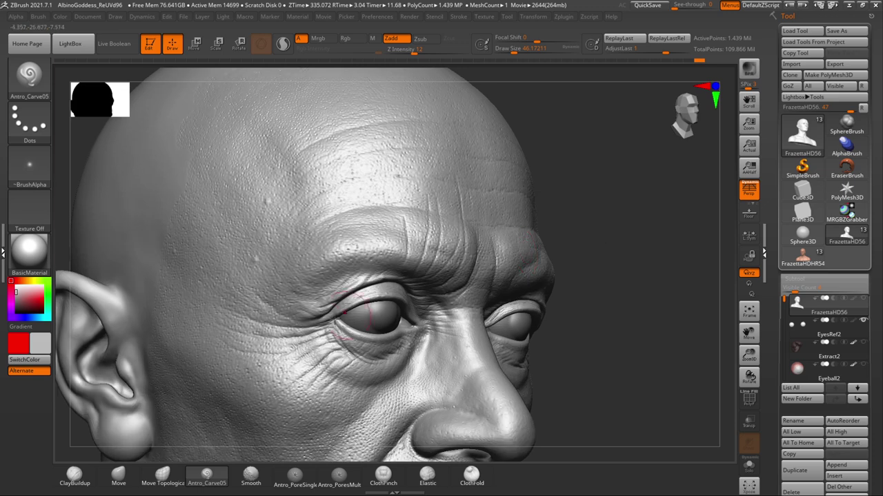
pyautogui.moveTo(315, 319); pyautogui.dragTo(258, 307)
pyautogui.moveTo(335, 306)
pyautogui.mouseDown()
pyautogui.moveTo(320, 309)
pyautogui.moveTo(260, 266)
pyautogui.moveTo(323, 301)
pyautogui.moveTo(275, 238)
pyautogui.mouseUp()
pyautogui.moveTo(344, 290)
pyautogui.mouseDown()
pyautogui.moveTo(325, 285)
pyautogui.moveTo(293, 206)
pyautogui.mouseUp()
pyautogui.moveTo(358, 275)
pyautogui.mouseDown()
pyautogui.moveTo(327, 219)
pyautogui.moveTo(372, 237)
pyautogui.mouseUp()
# - Carve wrinkles beside and below the outer eye corner down onto the cheek, and bring the mouth area into view
pyautogui.keyDown('alt'); pyautogui.moveTo(495, 270); pyautogui.dragTo(528, 240, button='right'); pyautogui.keyUp('alt')
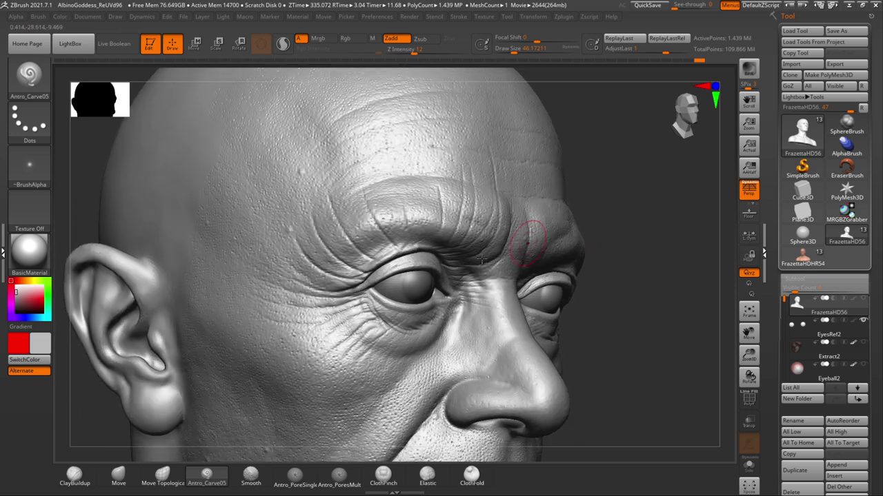
pyautogui.moveTo(348, 301); pyautogui.dragTo(294, 316)
pyautogui.moveTo(363, 316)
pyautogui.mouseDown()
pyautogui.moveTo(300, 353)
pyautogui.moveTo(318, 351)
pyautogui.moveTo(322, 374)
pyautogui.moveTo(358, 378)
pyautogui.mouseUp()
pyautogui.moveTo(389, 327); pyautogui.dragTo(386, 364)
pyautogui.keyDown('ctrl'); pyautogui.moveTo(593, 334); pyautogui.dragTo(608, 297, button='right'); pyautogui.keyUp('ctrl')
pyautogui.moveTo(662, 305)
pyautogui.mouseDown(button='right')
pyautogui.moveTo(620, 327)
pyautogui.moveTo(613, 239)
pyautogui.moveTo(633, 282)
pyautogui.moveTo(626, 258)
pyautogui.mouseUp(button='right')
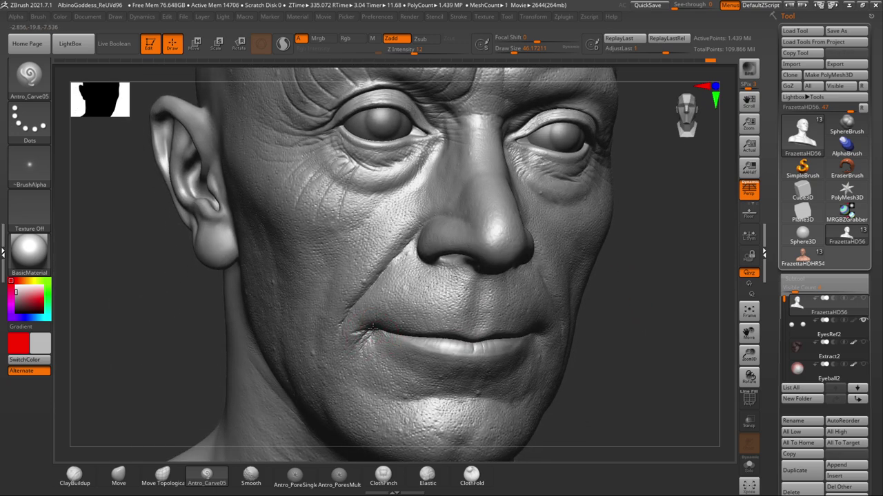
# - Carve vertical wrinkles rising from the upper lip and slanting wrinkles running below the lower lip
pyautogui.moveTo(398, 334)
pyautogui.mouseDown()
pyautogui.moveTo(377, 302)
pyautogui.moveTo(398, 299)
pyautogui.mouseUp()
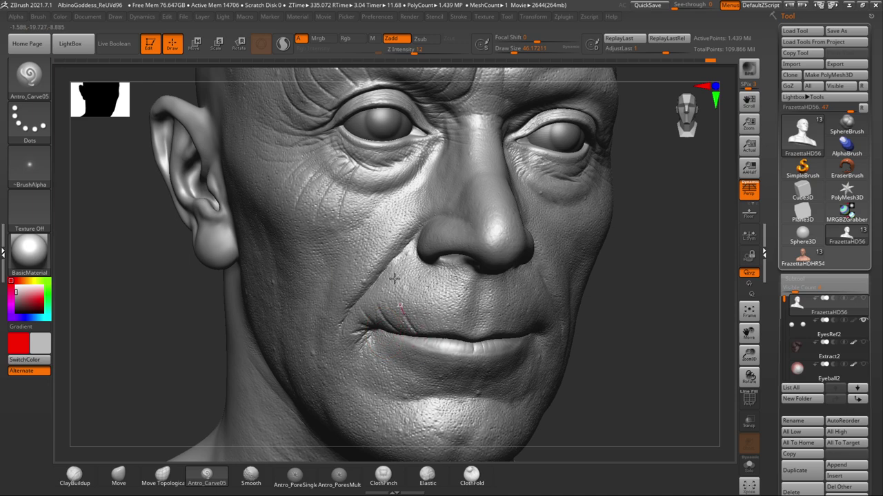
pyautogui.moveTo(436, 333); pyautogui.dragTo(427, 288)
pyautogui.moveTo(470, 328); pyautogui.dragTo(476, 285)
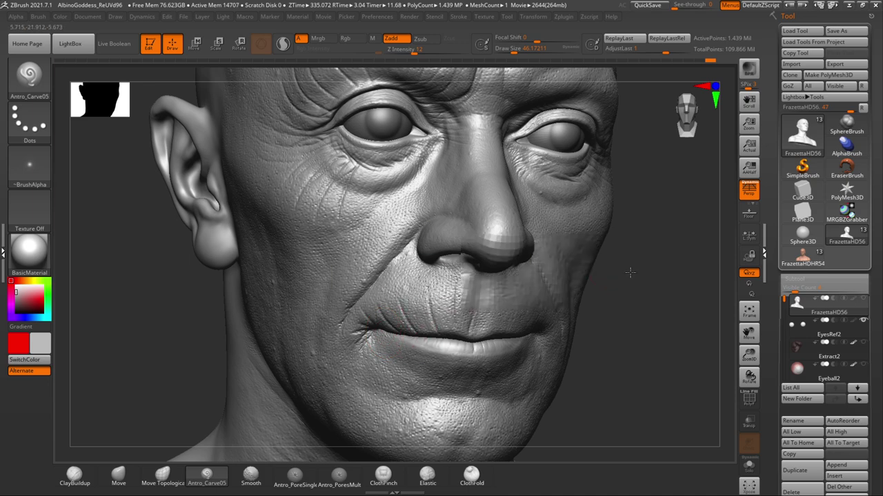
pyautogui.moveTo(631, 272); pyautogui.dragTo(596, 257, button='right')
pyautogui.moveTo(472, 291)
pyautogui.mouseDown()
pyautogui.moveTo(453, 347)
pyautogui.moveTo(429, 356)
pyautogui.mouseUp()
pyautogui.moveTo(438, 298); pyautogui.dragTo(394, 352)
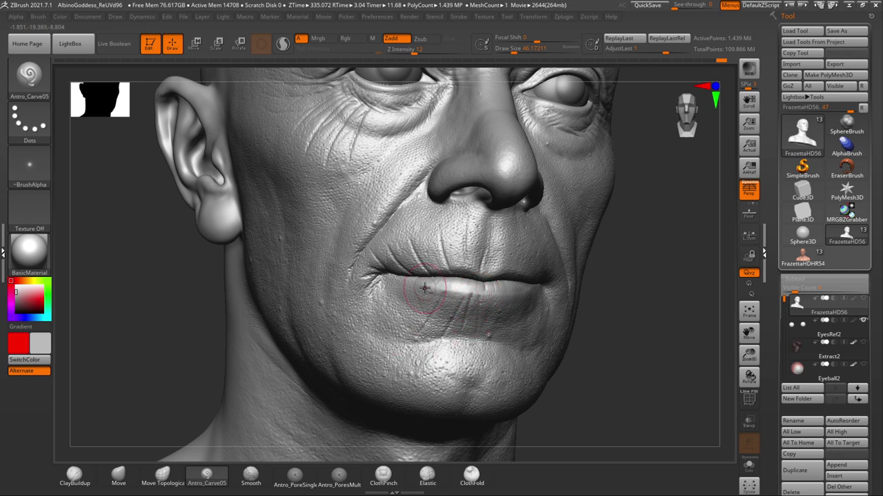
# - Reduce the draw size to about 31 and carve curved, concentric wrinkles around the whole mouth above and below the lips
pyautogui.moveTo(638, 288)
pyautogui.mouseDown()
pyautogui.moveTo(632, 301)
pyautogui.moveTo(620, 295)
pyautogui.moveTo(603, 313)
pyautogui.moveTo(625, 299)
pyautogui.moveTo(548, 298)
pyautogui.mouseUp()
pyautogui.press('space')
pyautogui.moveTo(604, 296)
pyautogui.keyDown('alt'); pyautogui.mouseDown()
pyautogui.moveTo(611, 310)
pyautogui.moveTo(630, 295)
pyautogui.moveTo(656, 299)
pyautogui.moveTo(609, 298)
pyautogui.moveTo(618, 314)
pyautogui.mouseUp(); pyautogui.keyUp('alt')
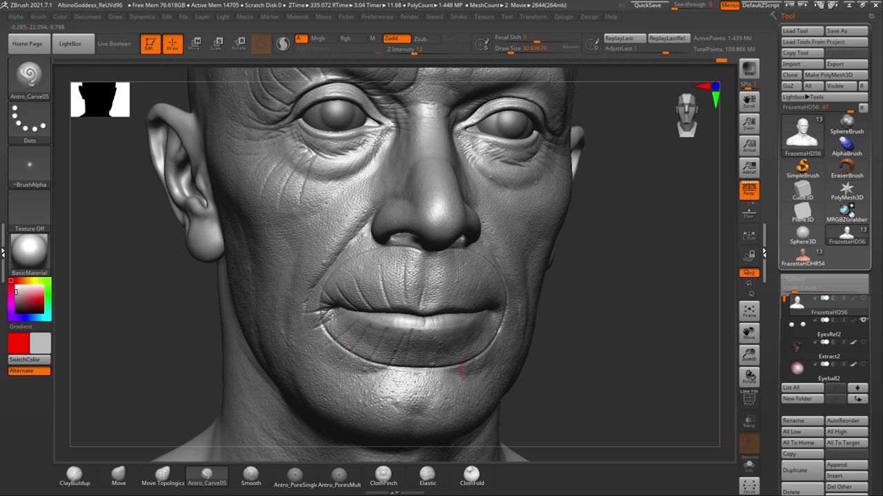
pyautogui.moveTo(449, 260)
pyautogui.mouseDown()
pyautogui.moveTo(367, 258)
pyautogui.moveTo(336, 280)
pyautogui.moveTo(428, 253)
pyautogui.moveTo(340, 275)
pyautogui.mouseUp()
pyautogui.moveTo(327, 314); pyautogui.dragTo(473, 339)
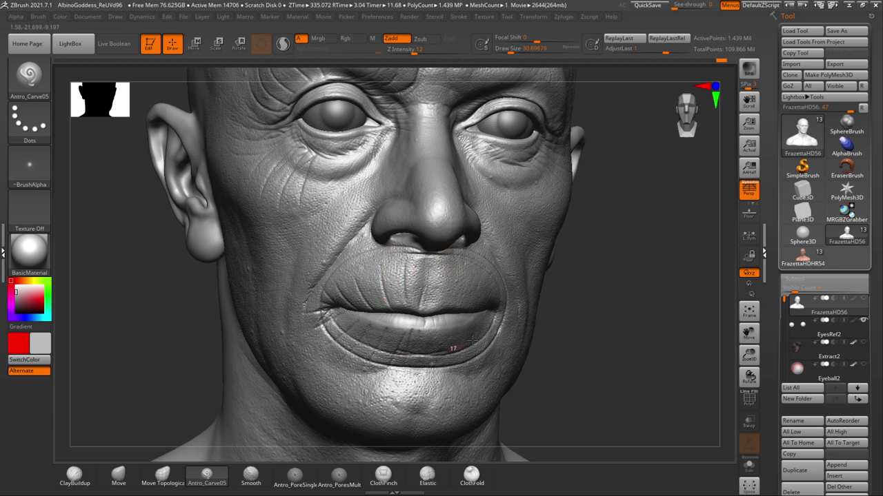
pyautogui.moveTo(332, 311); pyautogui.dragTo(473, 342)
pyautogui.moveTo(461, 269); pyautogui.dragTo(365, 283)
pyautogui.moveTo(348, 316)
pyautogui.mouseDown()
pyautogui.moveTo(484, 296)
pyautogui.moveTo(382, 283)
pyautogui.mouseUp()
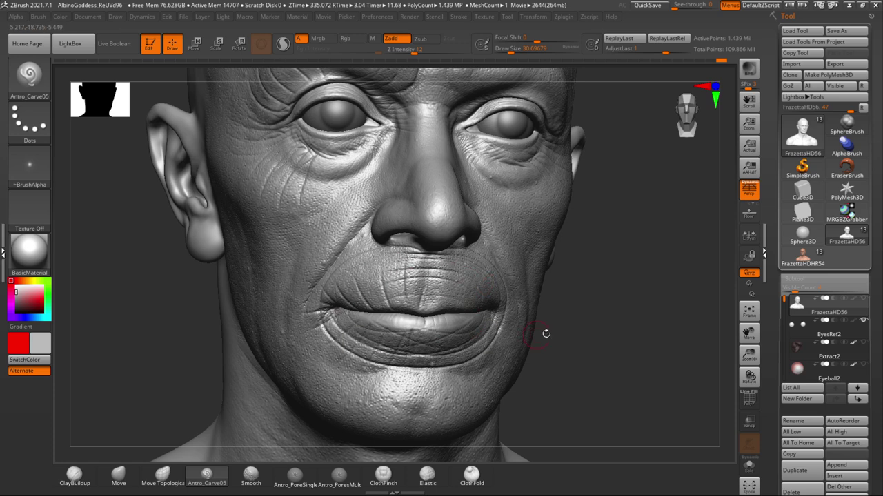
pyautogui.moveTo(546, 333); pyautogui.dragTo(547, 324)
# - Carve a row of vertical wrinkles across the upper lip so they cross the concentric mouth wrinkles
pyautogui.moveTo(589, 273); pyautogui.dragTo(583, 276)
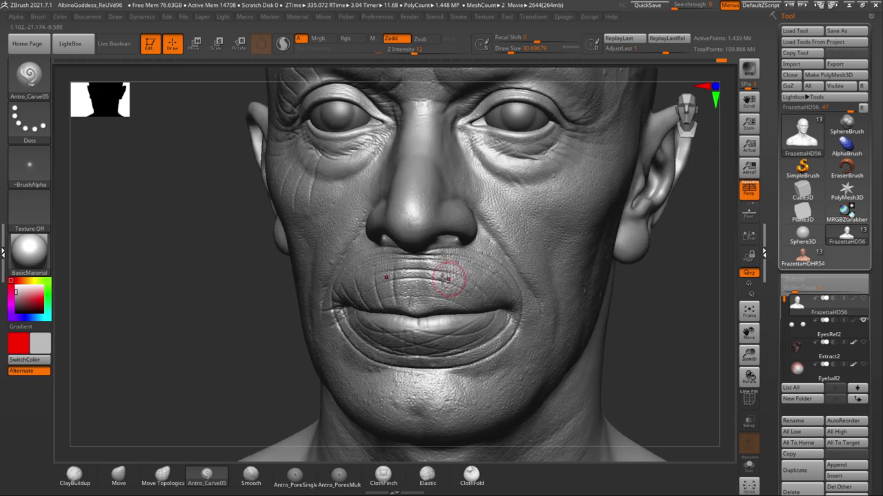
pyautogui.moveTo(661, 280); pyautogui.dragTo(679, 283)
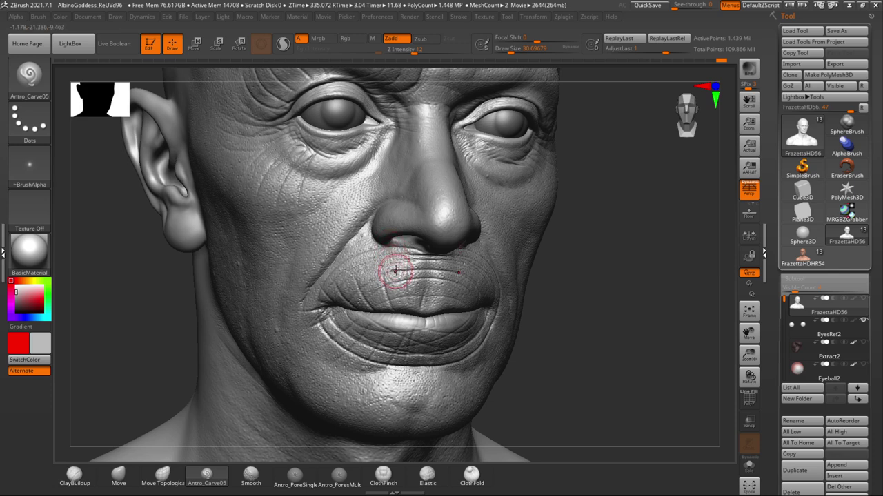
pyautogui.moveTo(387, 252); pyautogui.dragTo(403, 302)
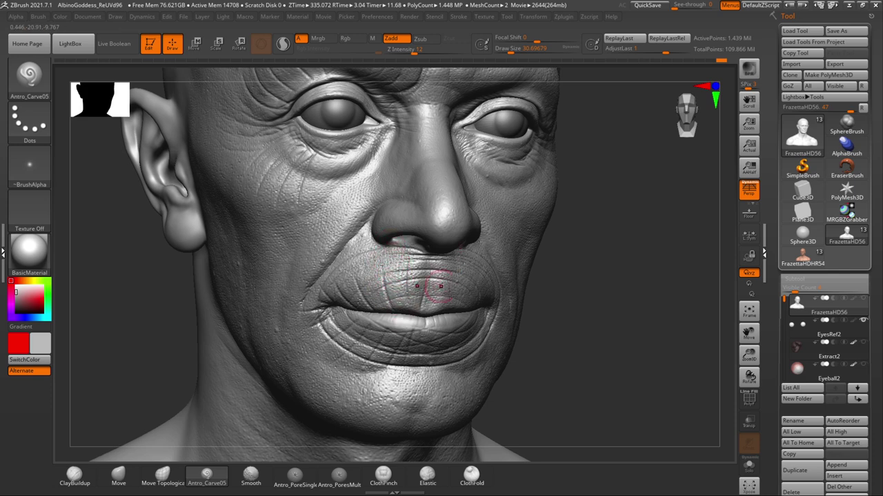
pyautogui.moveTo(407, 270); pyautogui.dragTo(357, 290)
pyautogui.moveTo(382, 256); pyautogui.dragTo(384, 305)
pyautogui.moveTo(365, 258); pyautogui.dragTo(381, 299)
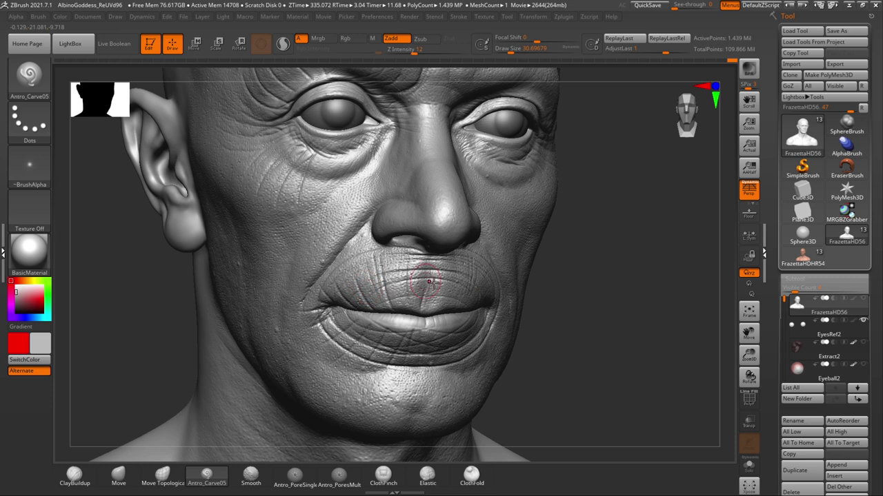
pyautogui.moveTo(360, 256); pyautogui.dragTo(382, 313)
pyautogui.moveTo(349, 262)
pyautogui.mouseDown()
pyautogui.moveTo(374, 316)
pyautogui.moveTo(366, 321)
pyautogui.mouseUp()
# - Carve concentric wrinkles around the eye socket and under-eye bag, plus short strokes crossing them below the eye
pyautogui.keyDown('alt'); pyautogui.moveTo(590, 255); pyautogui.dragTo(598, 305); pyautogui.keyUp('alt')
pyautogui.moveTo(655, 290)
pyautogui.mouseDown()
pyautogui.moveTo(597, 285)
pyautogui.moveTo(690, 280)
pyautogui.mouseUp()
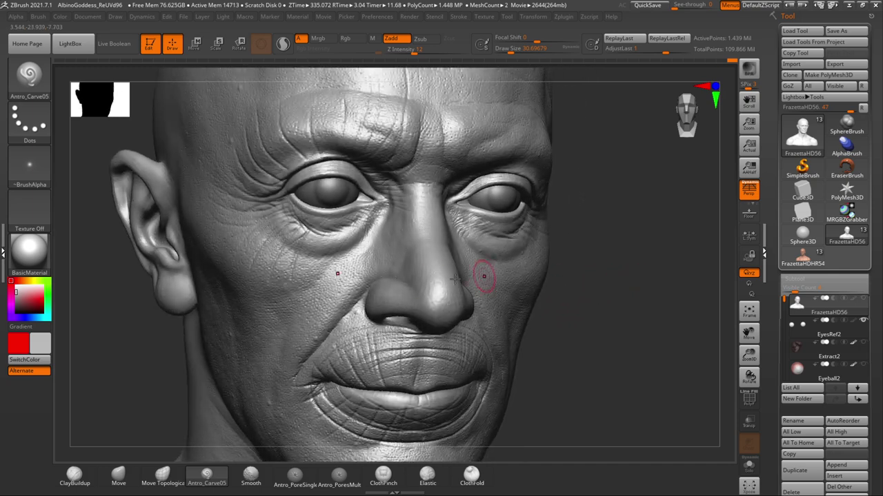
pyautogui.moveTo(335, 157); pyautogui.dragTo(277, 181)
pyautogui.moveTo(269, 207)
pyautogui.mouseDown()
pyautogui.moveTo(286, 240)
pyautogui.moveTo(387, 209)
pyautogui.mouseUp()
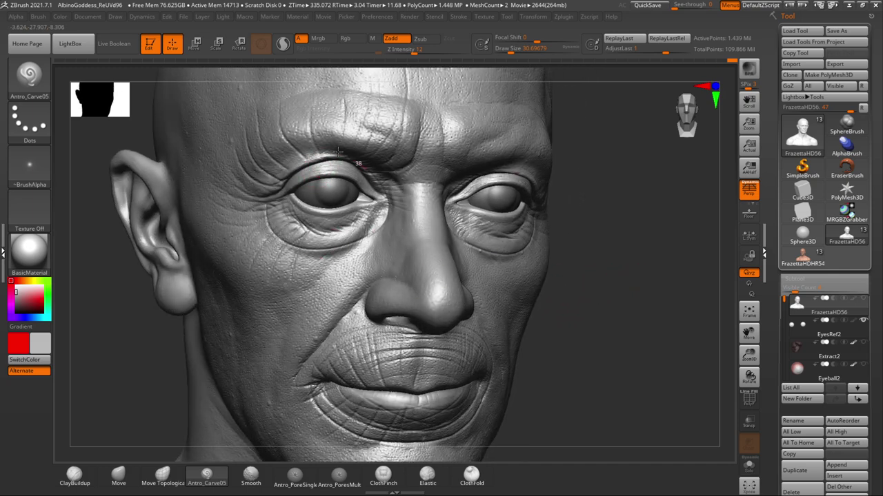
pyautogui.moveTo(280, 201); pyautogui.dragTo(379, 205)
pyautogui.moveTo(351, 160); pyautogui.dragTo(299, 164)
pyautogui.moveTo(302, 226)
pyautogui.mouseDown()
pyautogui.moveTo(337, 234)
pyautogui.moveTo(358, 222)
pyautogui.mouseUp()
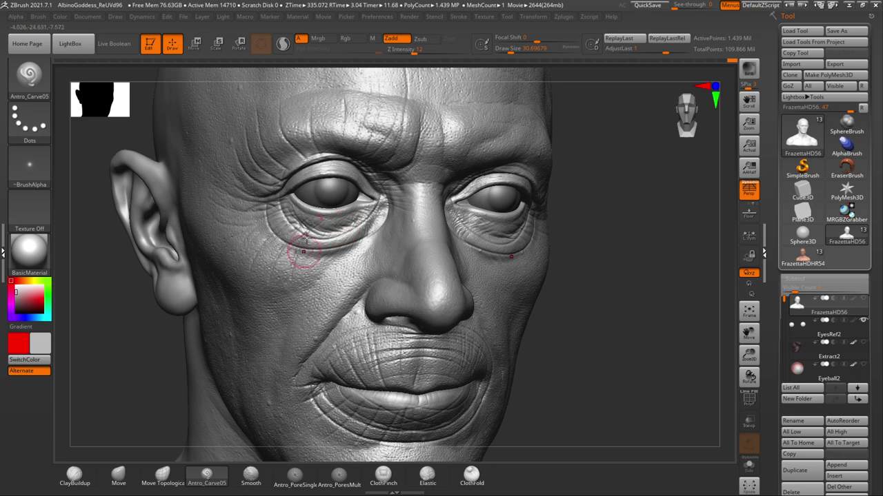
pyautogui.moveTo(287, 216)
pyautogui.mouseDown()
pyautogui.moveTo(319, 239)
pyautogui.moveTo(277, 237)
pyautogui.moveTo(305, 250)
pyautogui.mouseUp()
pyautogui.moveTo(319, 221); pyautogui.dragTo(318, 272)
# - Undo the carved wrinkles around the mouth, eyes and brow
pyautogui.moveTo(649, 308)
pyautogui.mouseDown()
pyautogui.moveTo(601, 317)
pyautogui.moveTo(612, 334)
pyautogui.mouseUp()
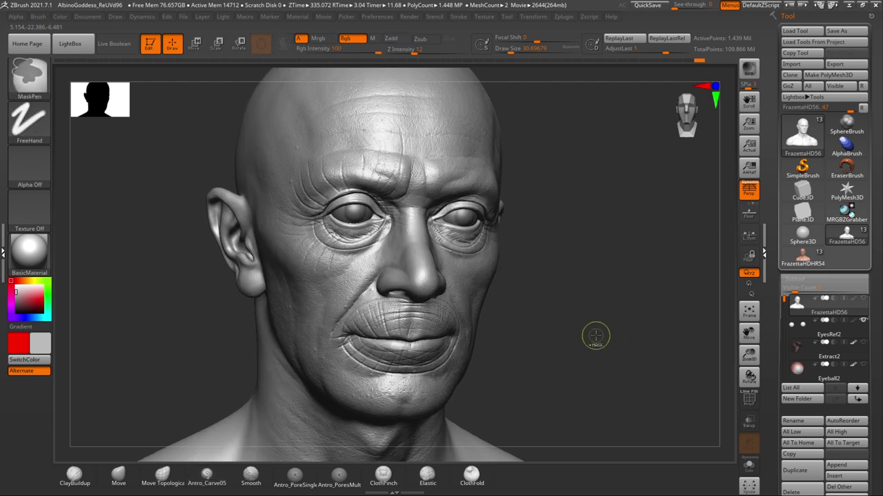
pyautogui.hotkey('ctrl', 'z')
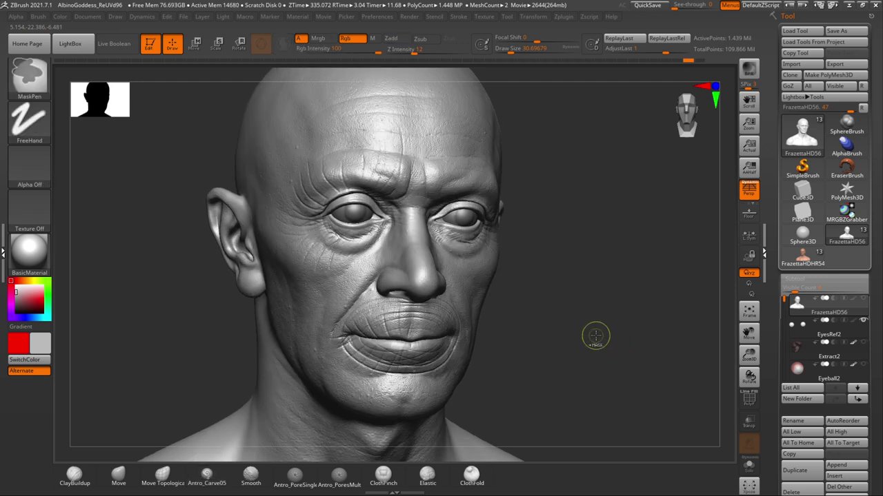
pyautogui.hotkey('ctrl', 'z')
pyautogui.hotkey('ctrl', 'z')
pyautogui.hotkey('ctrl', 'z')
pyautogui.hotkey('ctrl', 'z')
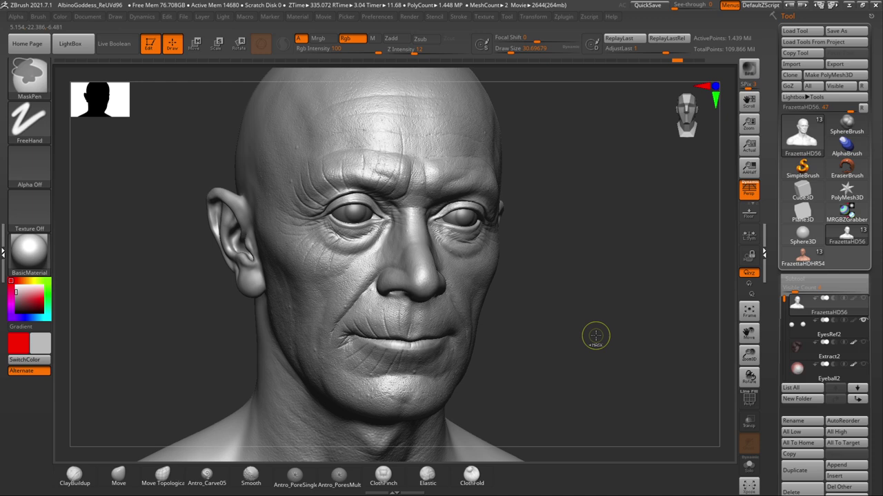
pyautogui.hotkey('ctrl', 'z')
pyautogui.hotkey('ctrl', 'z')
pyautogui.hotkey('ctrl', 'z')
pyautogui.hotkey('ctrl', 'z')
pyautogui.hotkey('ctrl', 'z')
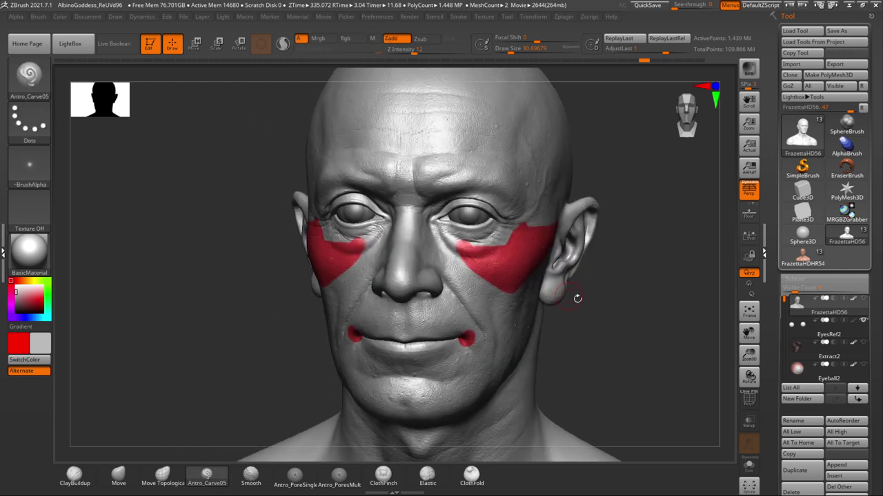
# - Hide the head's painted colour and preview the HD geometry to examine the skin pores on the nose and cheek
pyautogui.click(853, 298)
pyautogui.moveTo(679, 315)
pyautogui.mouseDown()
pyautogui.moveTo(570, 300)
pyautogui.moveTo(625, 305)
pyautogui.moveTo(564, 274)
pyautogui.mouseUp()
pyautogui.keyDown('alt'); pyautogui.moveTo(522, 319); pyautogui.dragTo(604, 340); pyautogui.keyUp('alt')
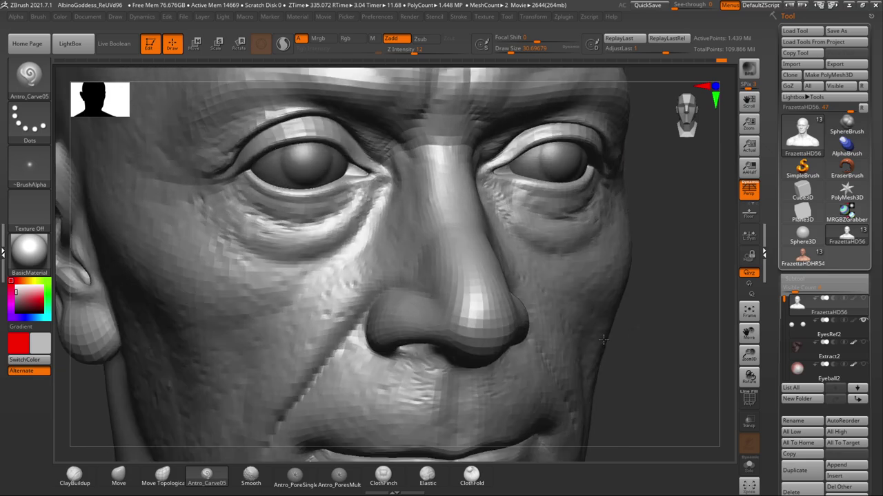
pyautogui.keyDown('alt'); pyautogui.moveTo(662, 331); pyautogui.dragTo(595, 281); pyautogui.keyUp('alt')
pyautogui.moveTo(165, 329); pyautogui.dragTo(118, 341)
pyautogui.press('a')
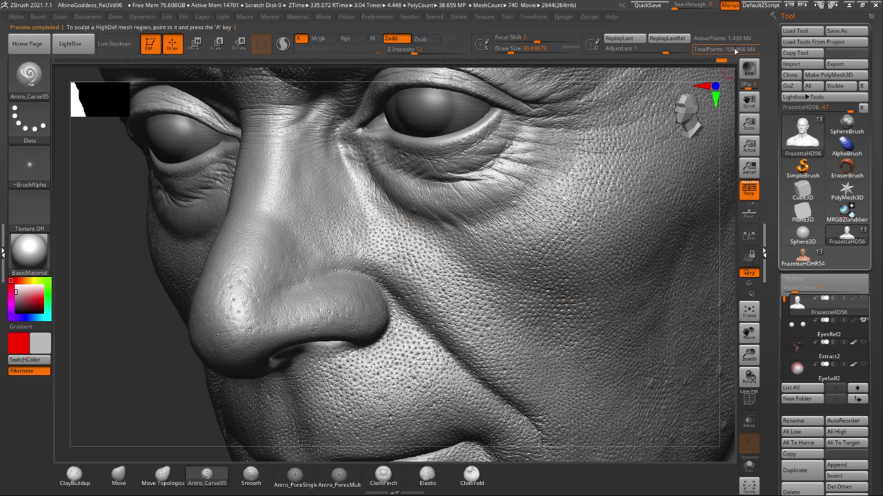
pyautogui.keyDown('alt'); pyautogui.moveTo(127, 353); pyautogui.dragTo(153, 277); pyautogui.keyUp('alt')
pyautogui.keyDown('alt'); pyautogui.moveTo(509, 256); pyautogui.dragTo(579, 252); pyautogui.keyUp('alt')
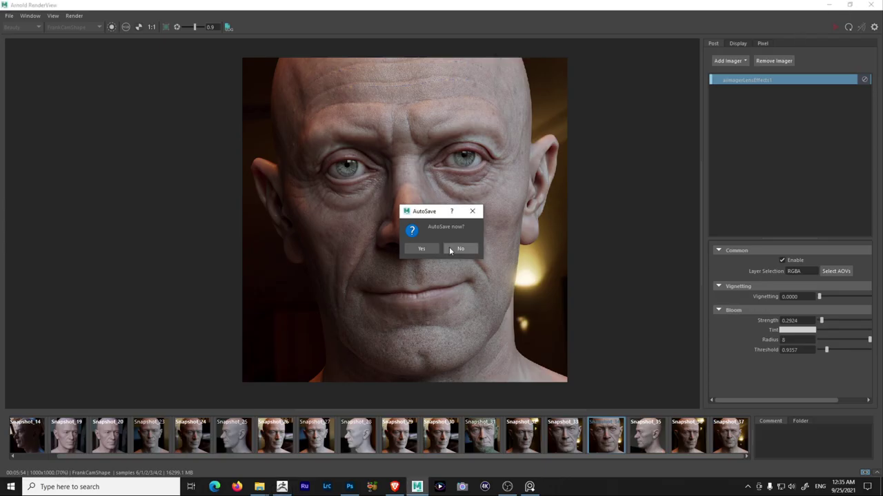
# - Decline the autosave in Maya's Arnold RenderView and examine the skin detail around the nose, cheeks and eyes in the render
pyautogui.click(457, 249)
pyautogui.scroll(4, 461, 261)
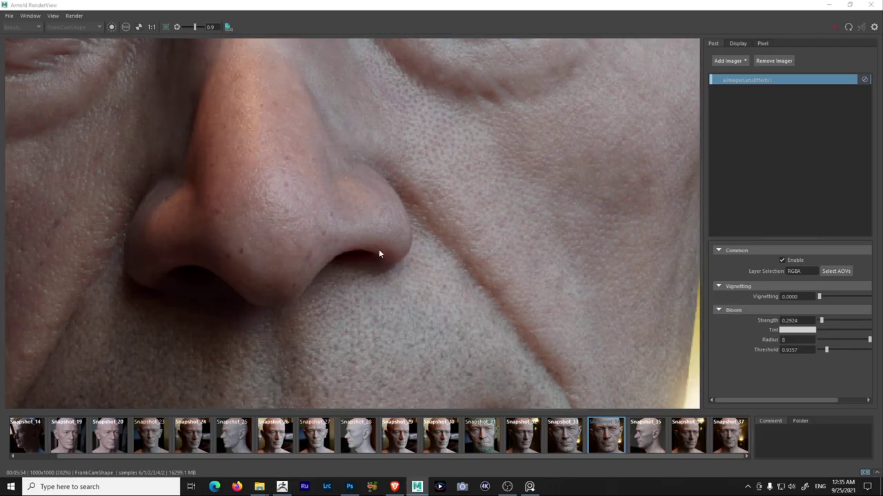
pyautogui.scroll(-1, 392, 228)
pyautogui.moveTo(402, 169); pyautogui.dragTo(418, 316, button='middle')
pyautogui.scroll(-1, 350, 261)
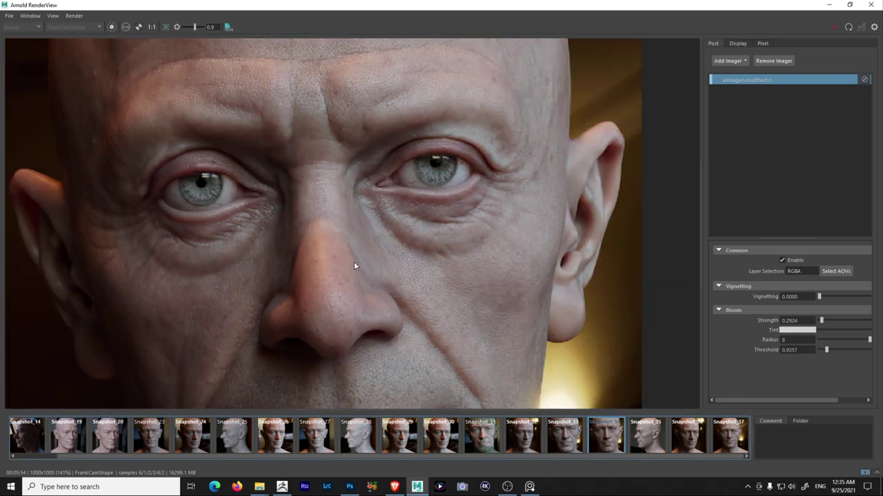
pyautogui.scroll(-2, 364, 304)
pyautogui.moveTo(364, 304); pyautogui.dragTo(376, 246, button='middle')
# - Compare the other render snapshots, from the profile view Snapshot_35 to Snapshot_37, and examine the frontal face up close
pyautogui.click(640, 451)
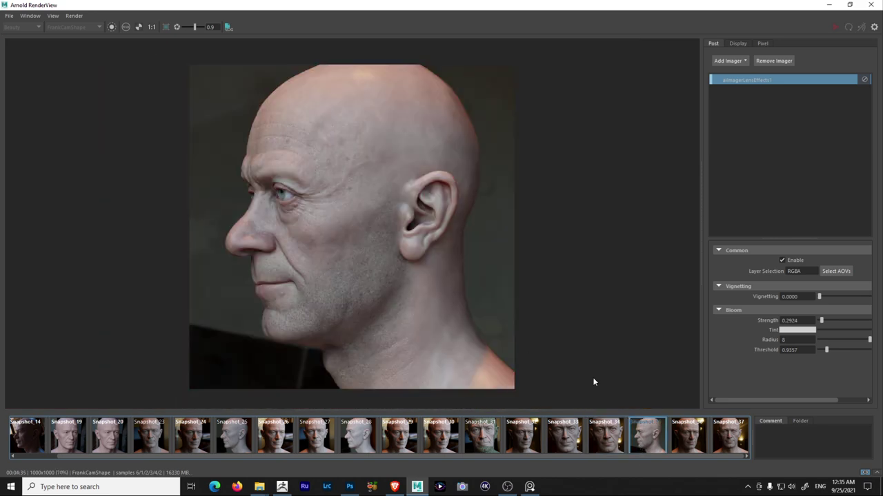
pyautogui.click(688, 450)
pyautogui.click(726, 447)
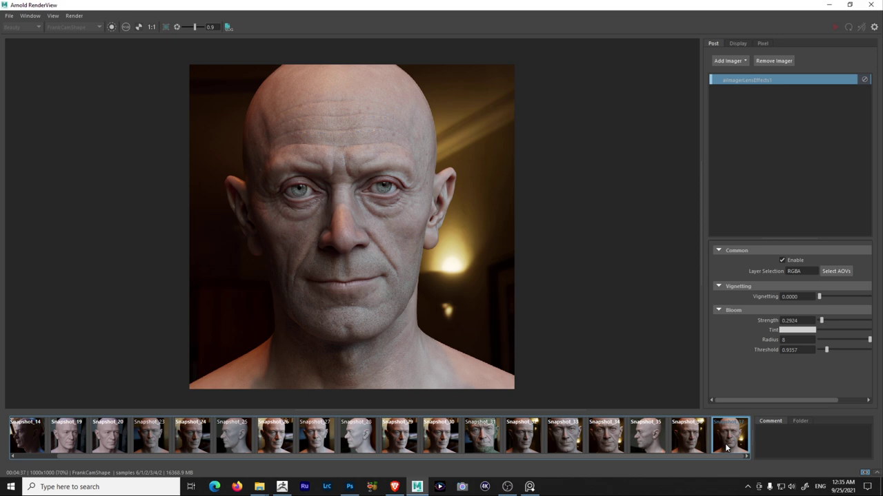
pyautogui.scroll(2, 408, 276)
pyautogui.moveTo(364, 231); pyautogui.dragTo(445, 274, button='middle')
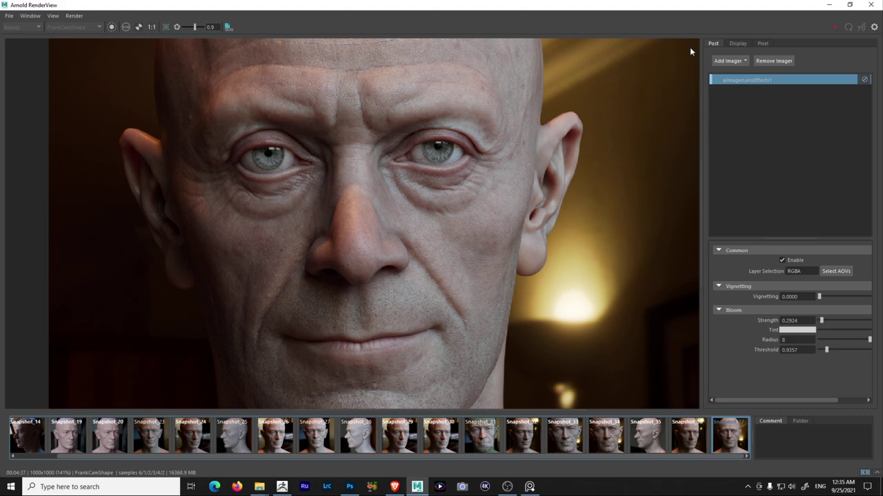
# - Switch to the Brave browser, look through all courses on the Fly On The Wall Studio site and return to its home page
pyautogui.click(829, 5)
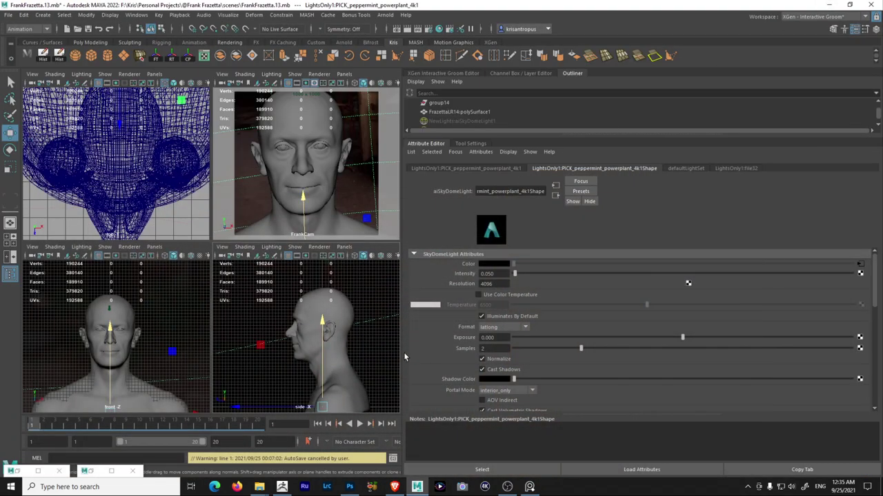
pyautogui.click(394, 487)
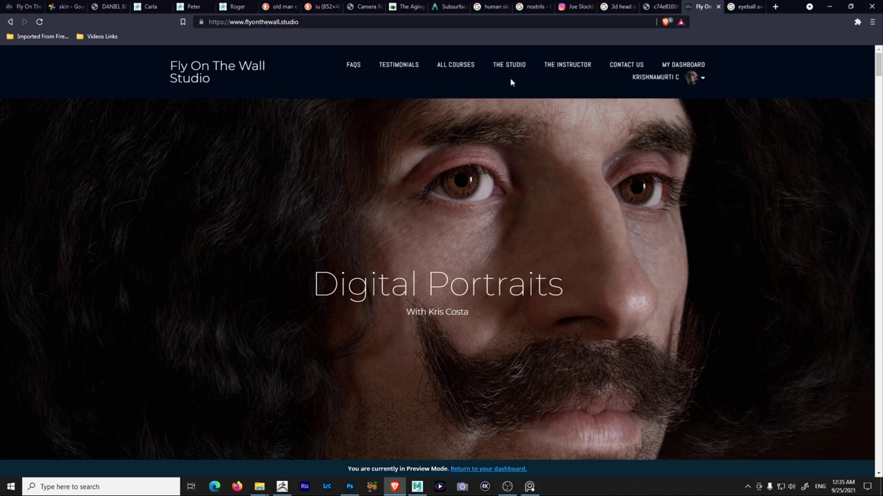
pyautogui.click(453, 65)
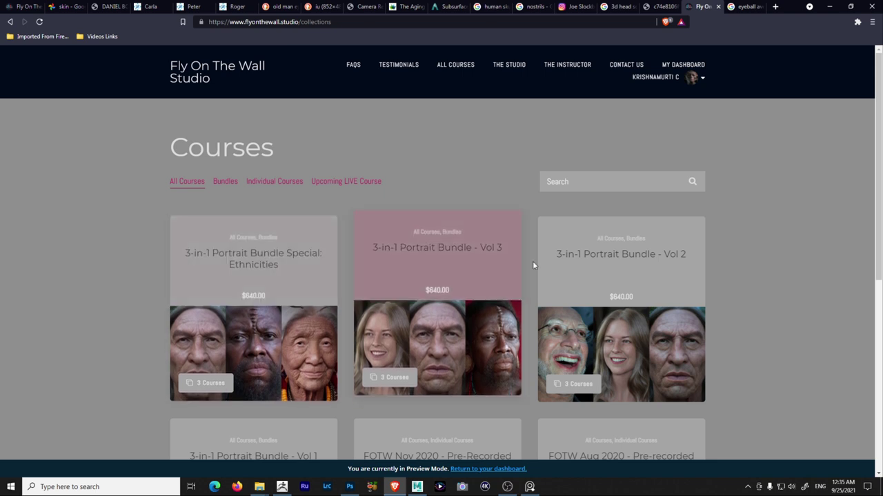
pyautogui.scroll(-3, 445, 289)
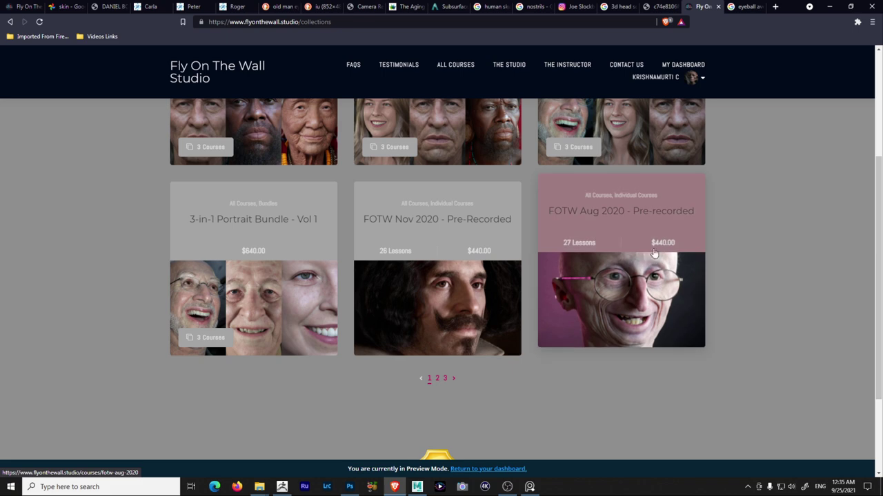
pyautogui.scroll(3, 73, 132)
pyautogui.click(9, 22)
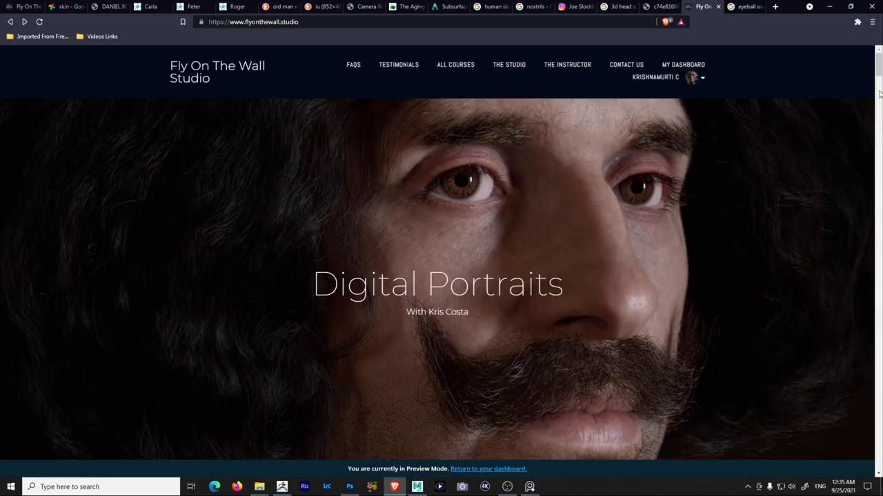
# - Look through the gallery of student portraits on the studio's home page and return to its beginning
pyautogui.moveTo(879, 69); pyautogui.dragTo(879, 121)
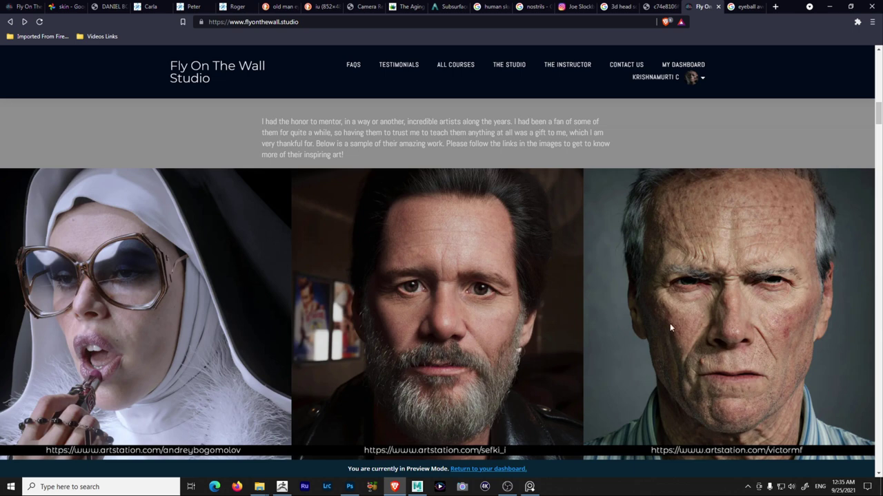
pyautogui.moveTo(877, 114); pyautogui.dragTo(879, 133)
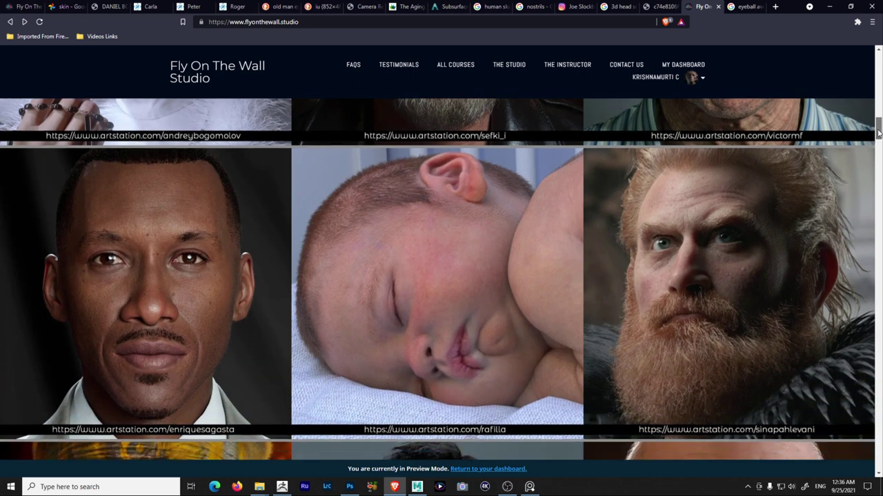
pyautogui.moveTo(879, 133); pyautogui.dragTo(878, 145)
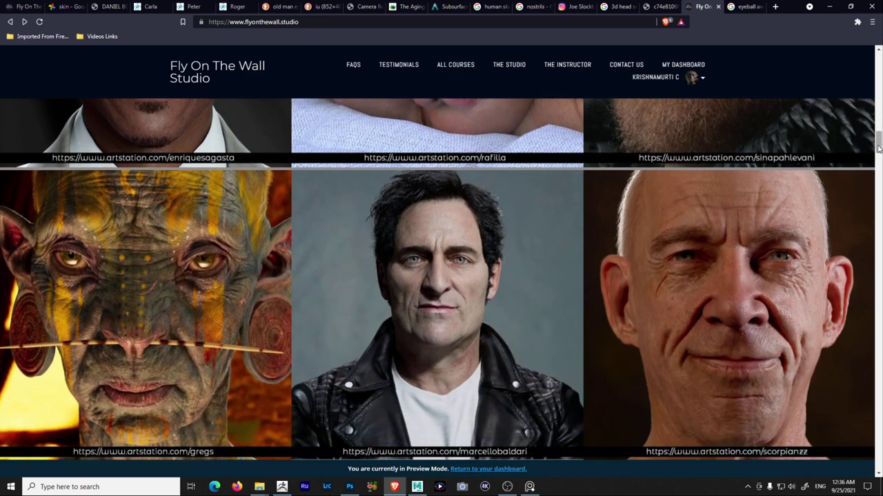
pyautogui.moveTo(879, 146); pyautogui.dragTo(857, 43)
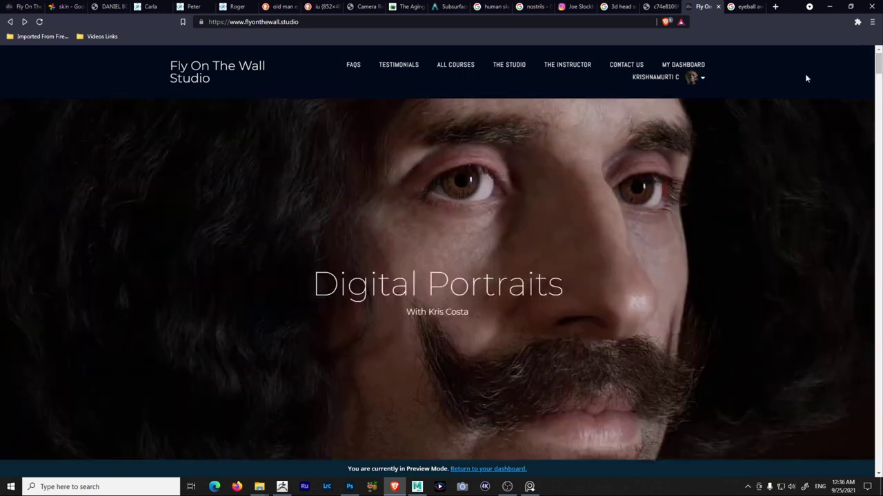